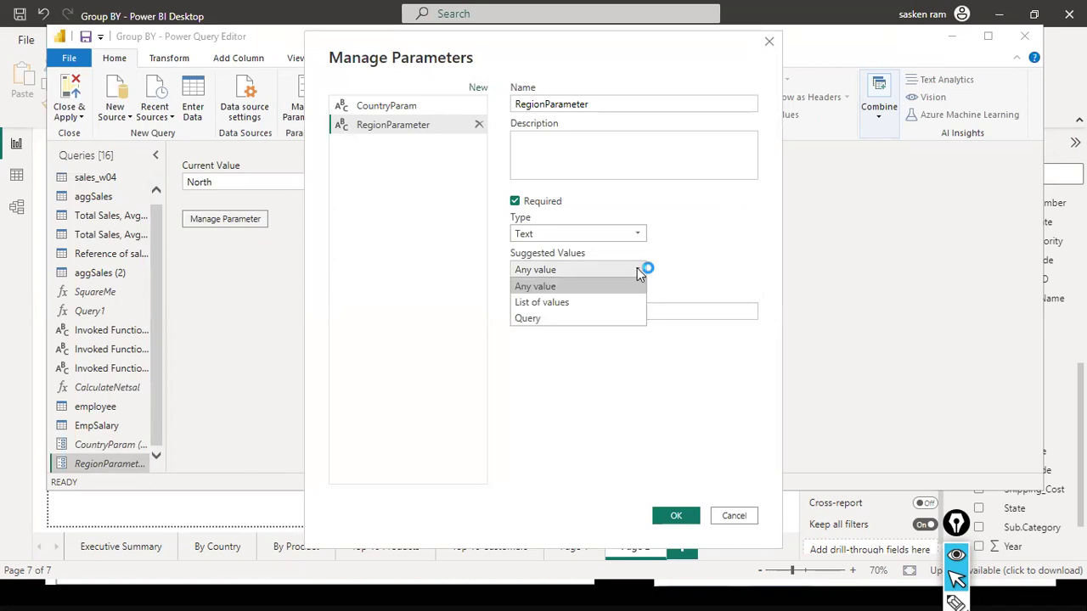
Restrict RegionParameter's suggested values to a list of values containing North and South
click(598, 303)
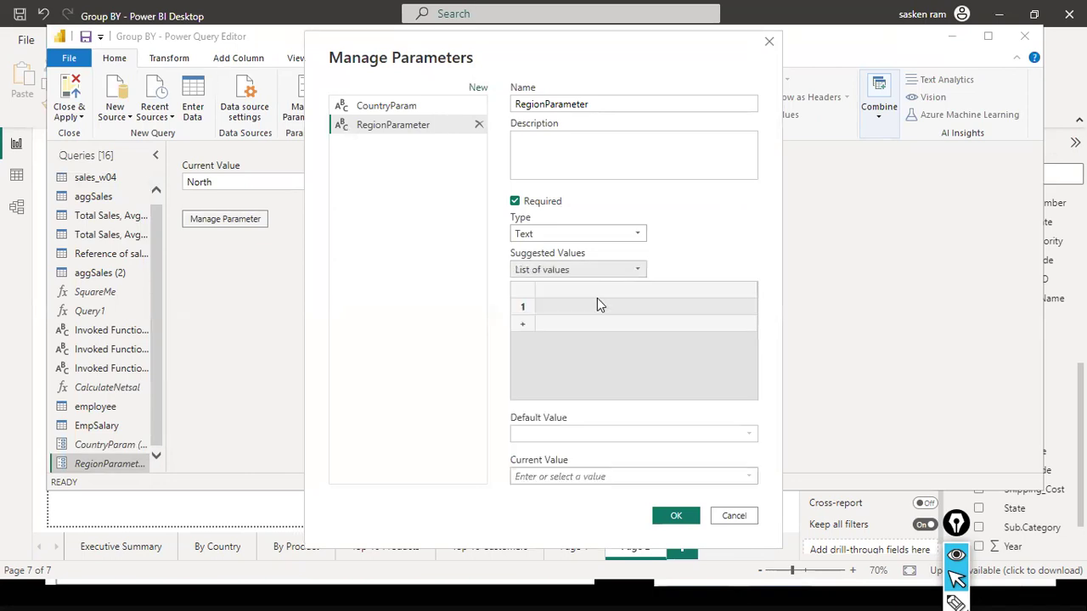
click(593, 307)
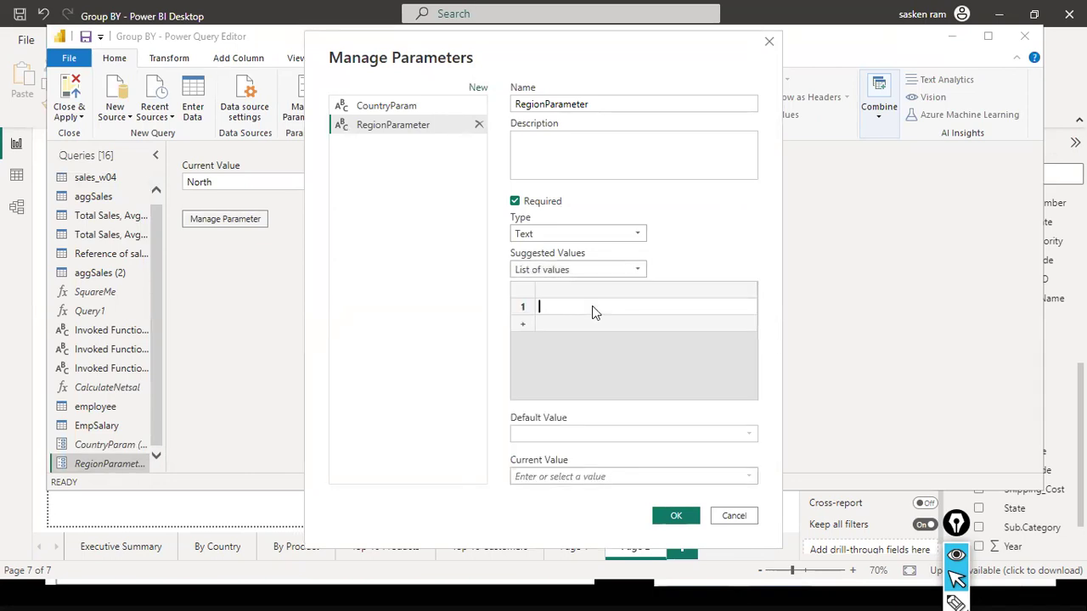
text(North)
key(Tab)
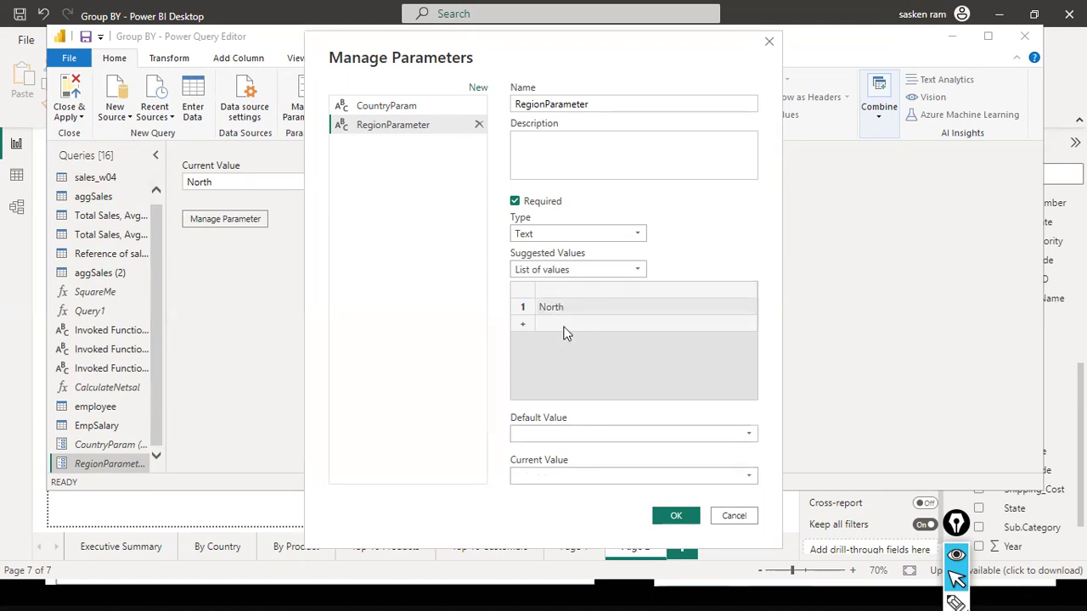
click(565, 326)
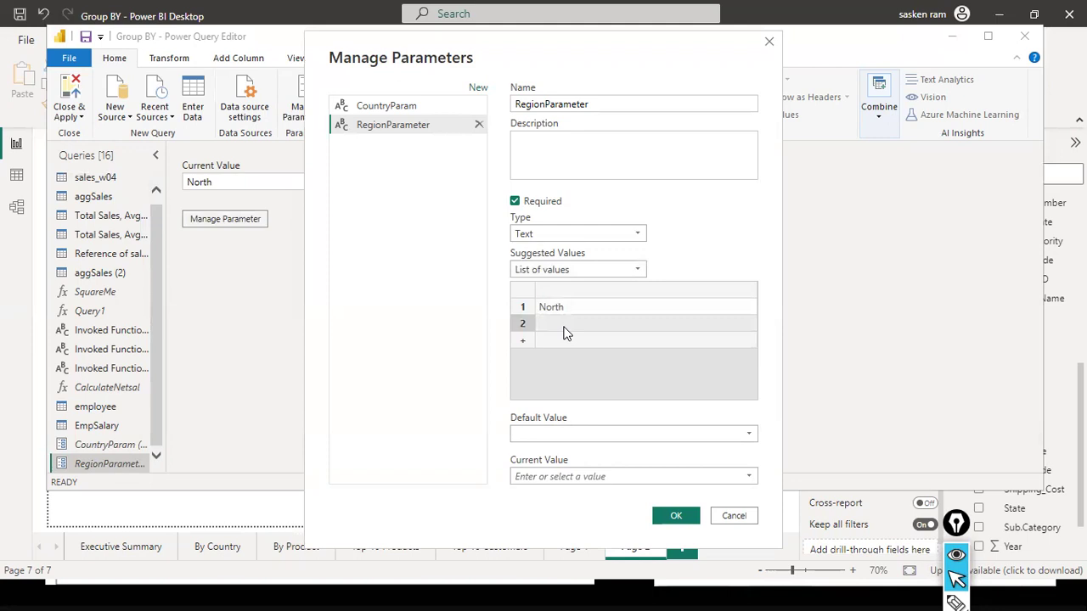
click(566, 328)
text(Sou)
key(BackSpace)
key(BackSpace)
text(outh)
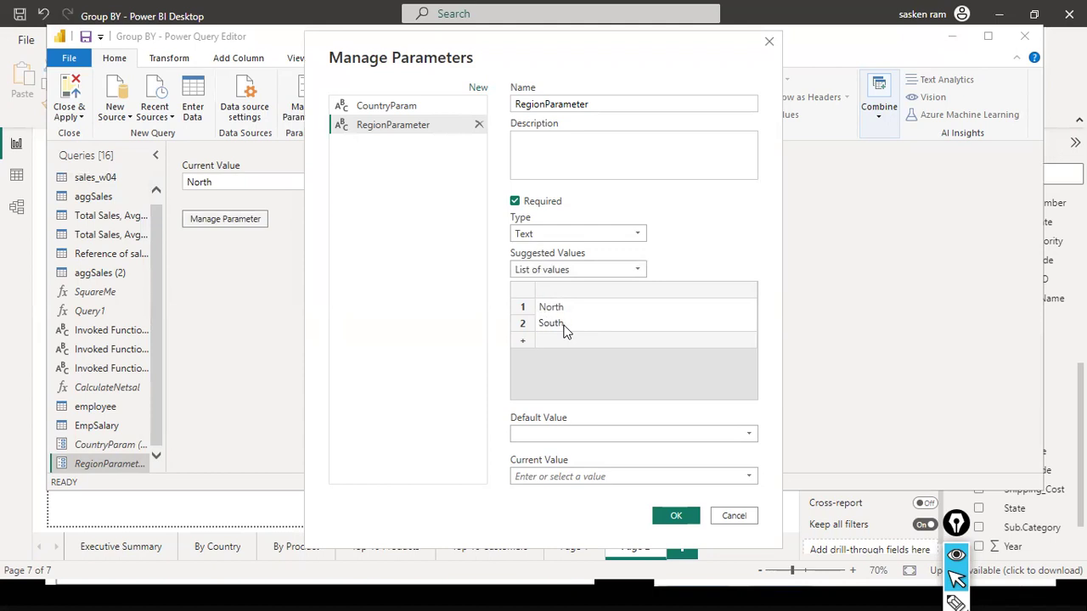
Set RegionParameter's default value to North and its current value to South, and save the parameter
click(574, 436)
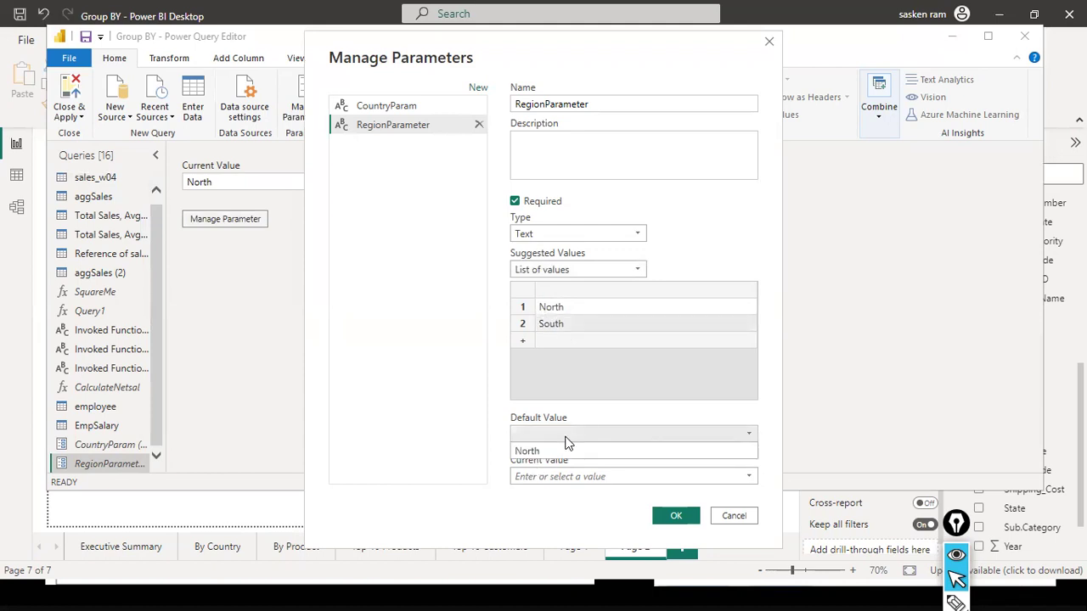
click(568, 452)
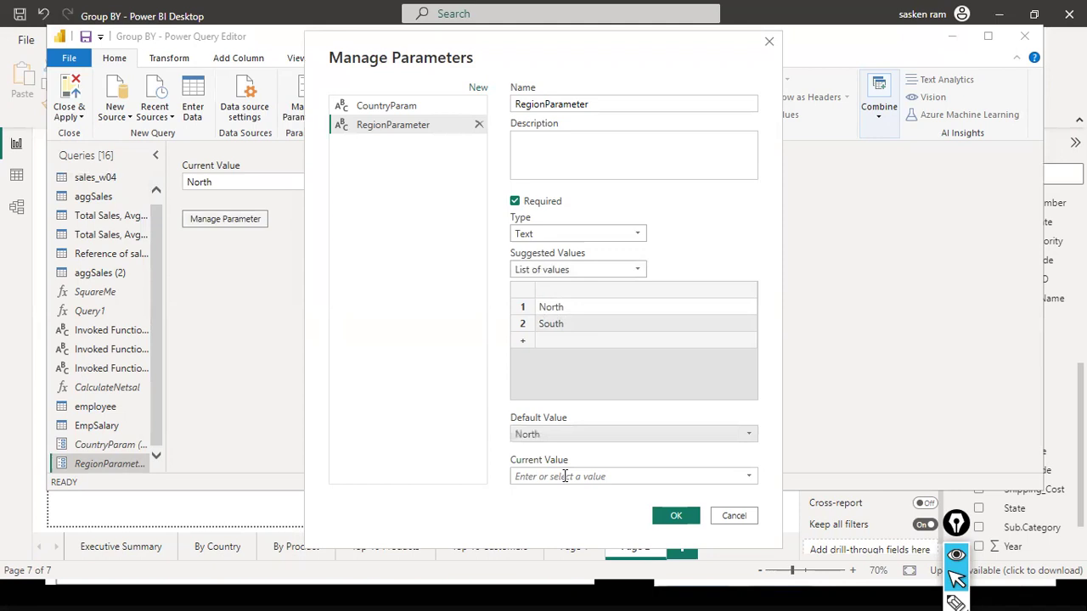
click(565, 478)
click(748, 476)
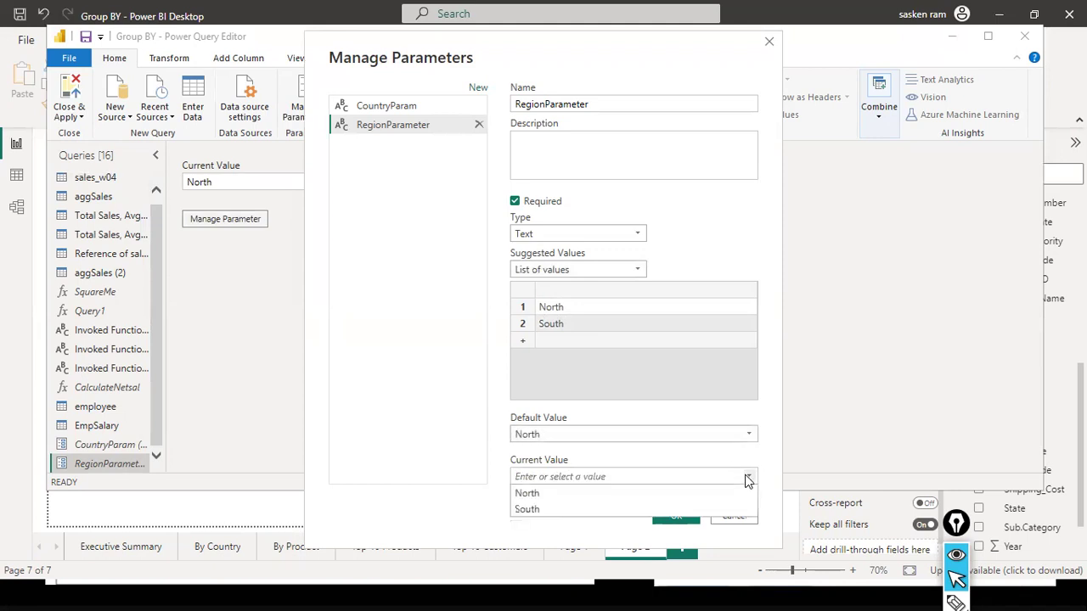
click(592, 508)
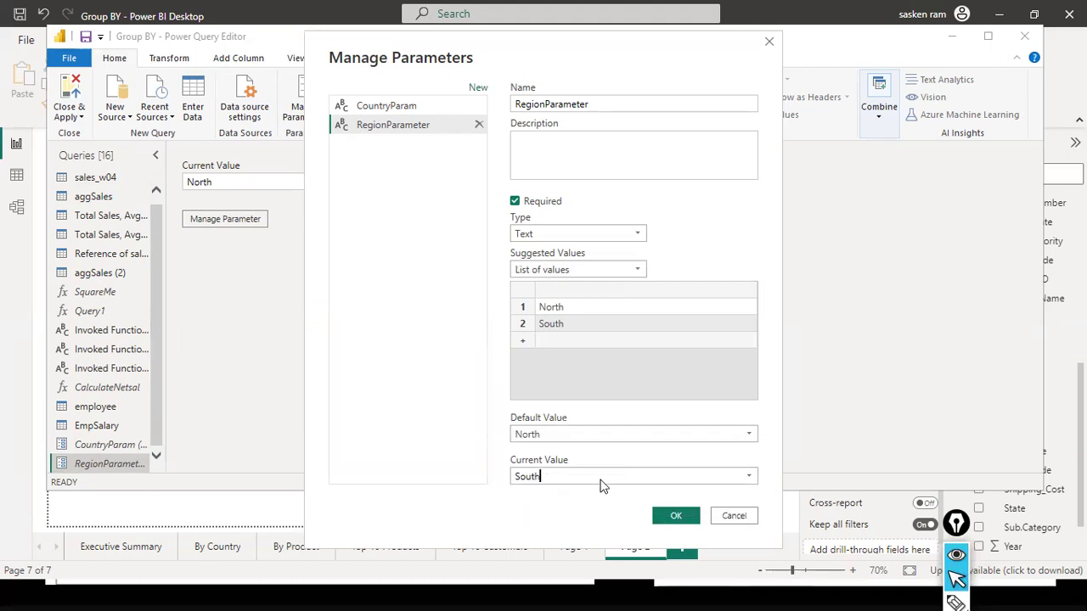
click(676, 515)
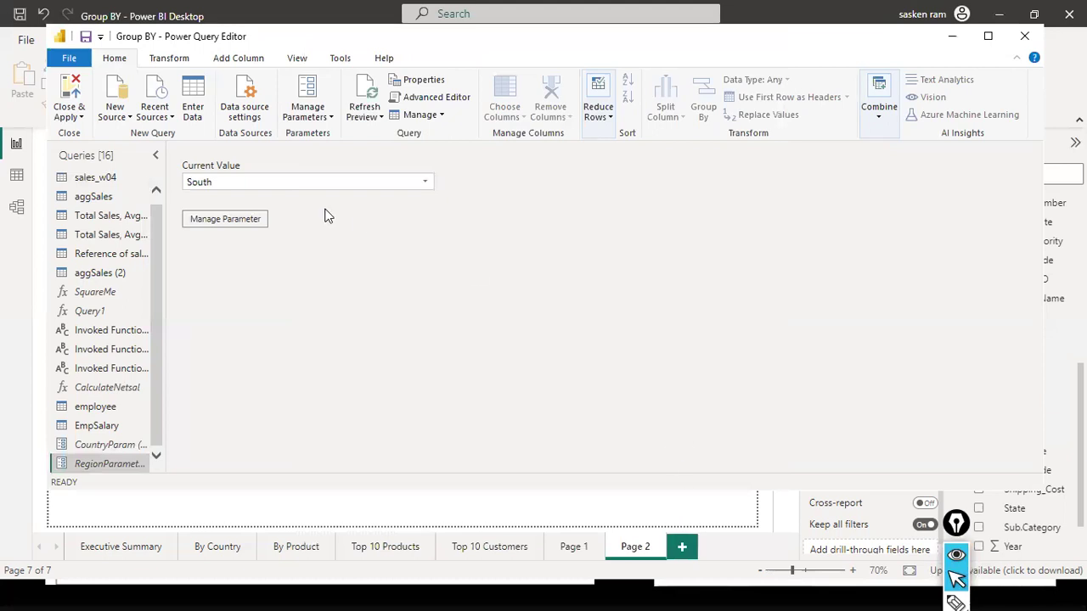
Check the filtered rows of the sales_w04 query and the current value of CountryParam
scroll(97, 189, up, 1)
click(96, 183)
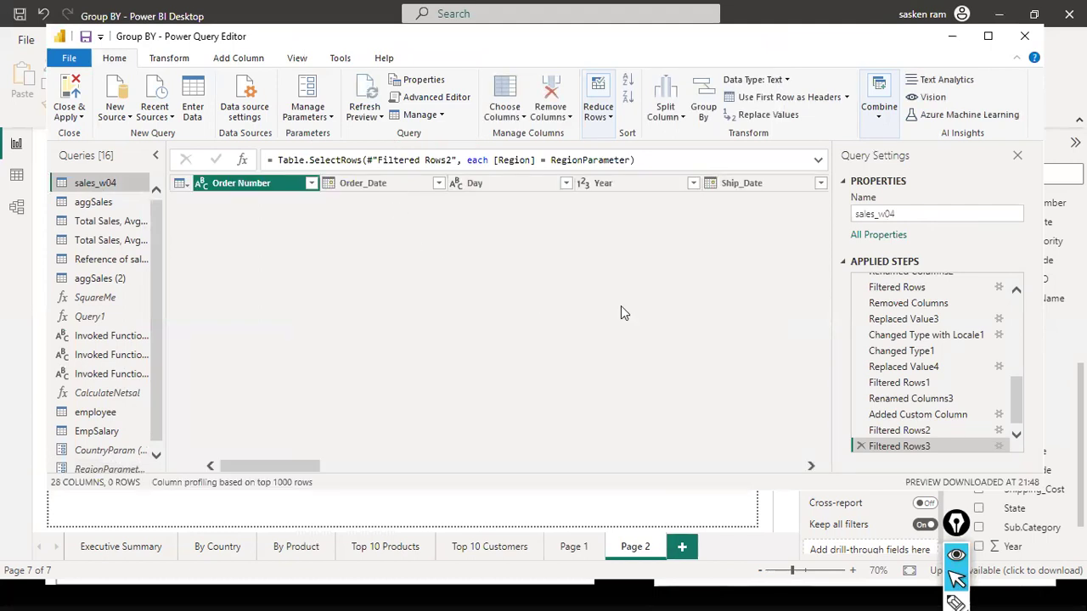
click(93, 451)
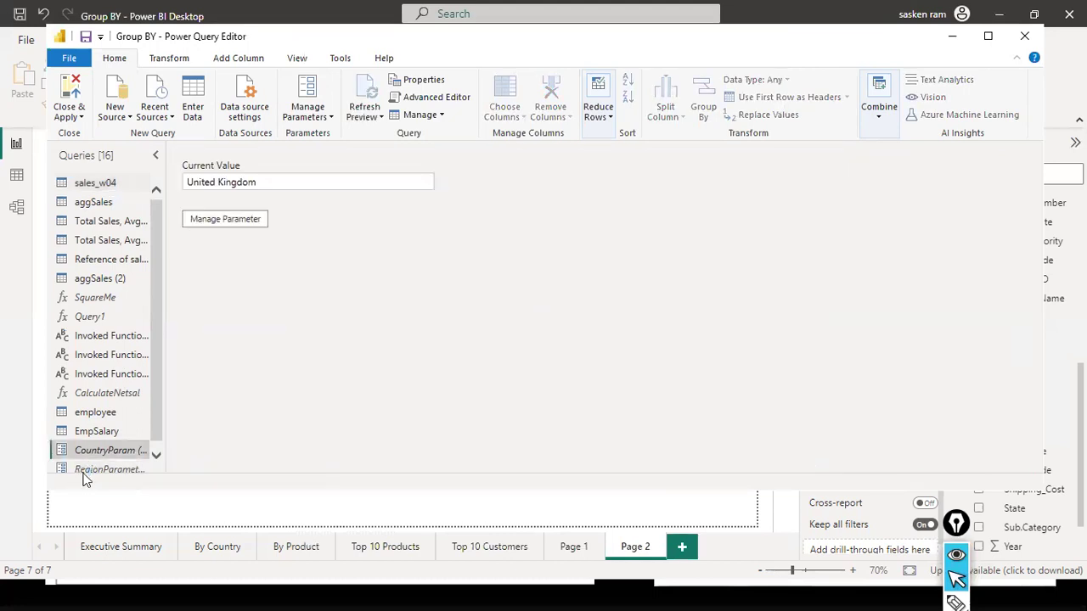
Set RegionParameter's current value to North, close the Power Query Editor and apply the pending query changes
click(115, 472)
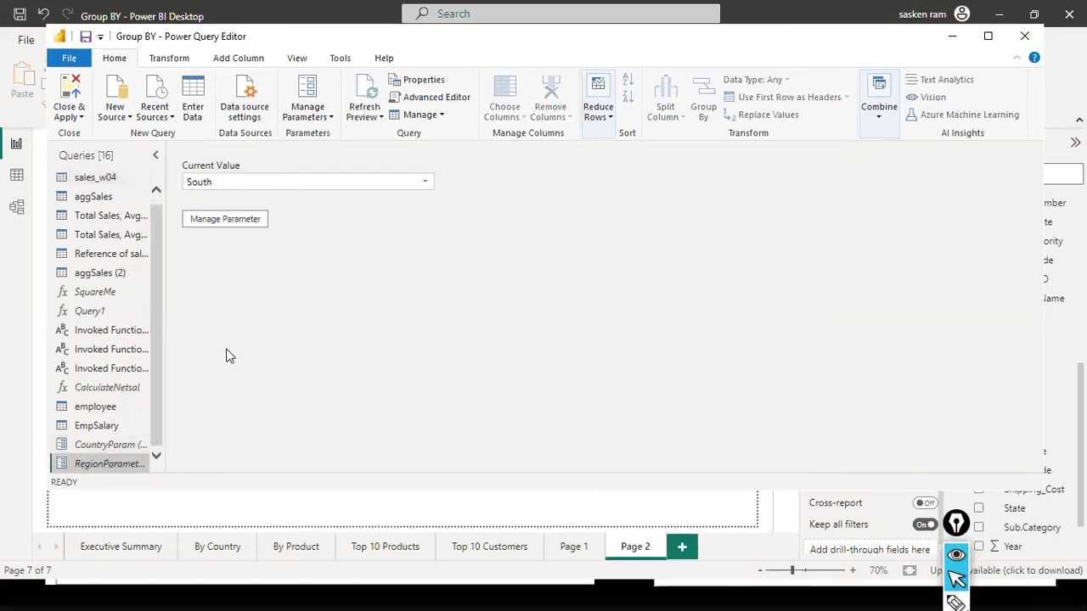
click(424, 182)
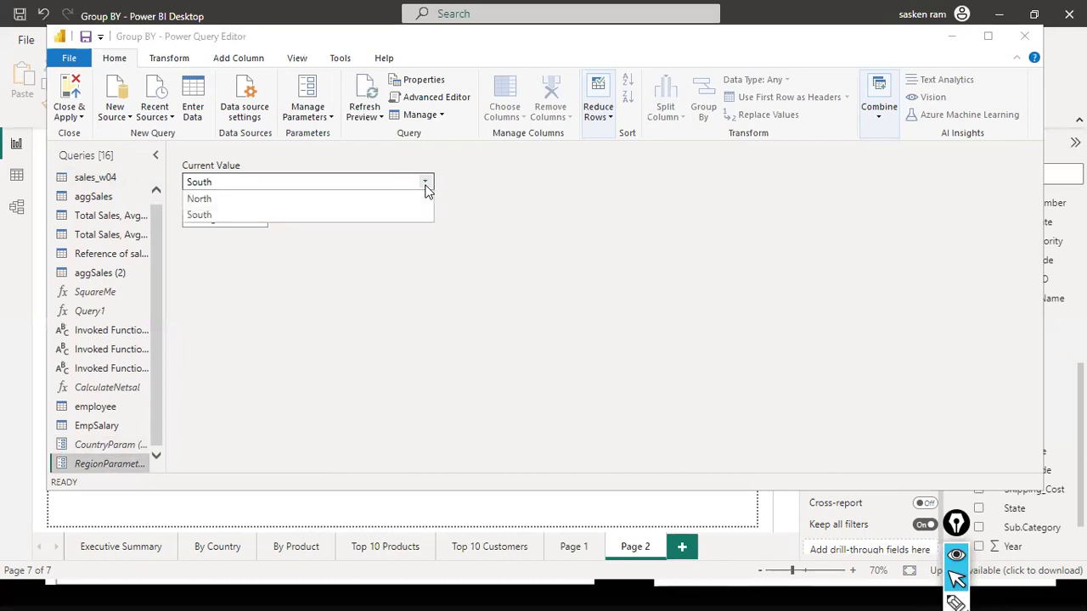
click(388, 202)
click(251, 221)
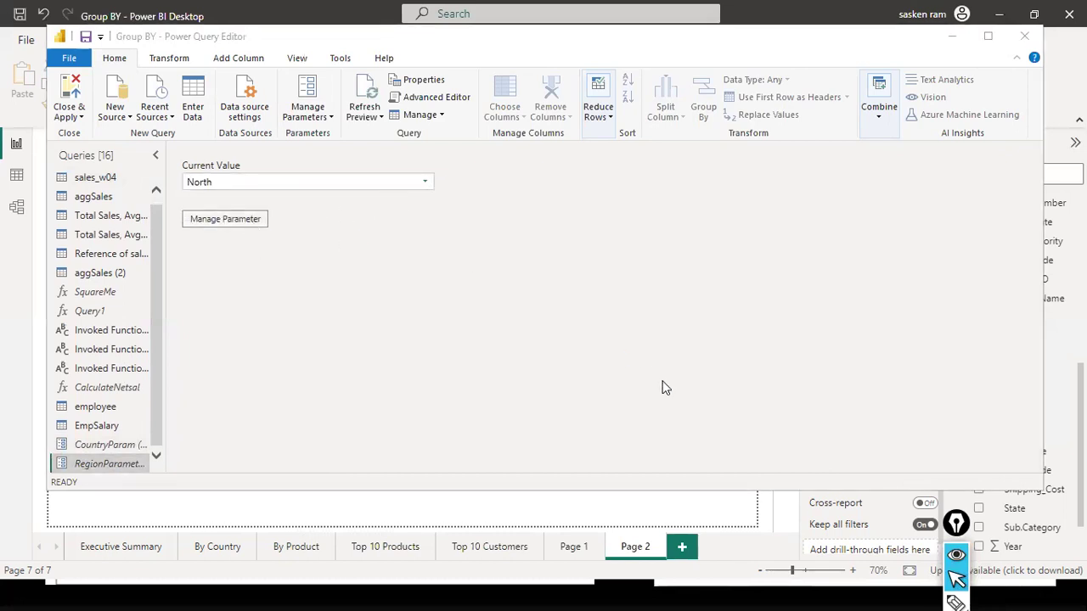
click(734, 516)
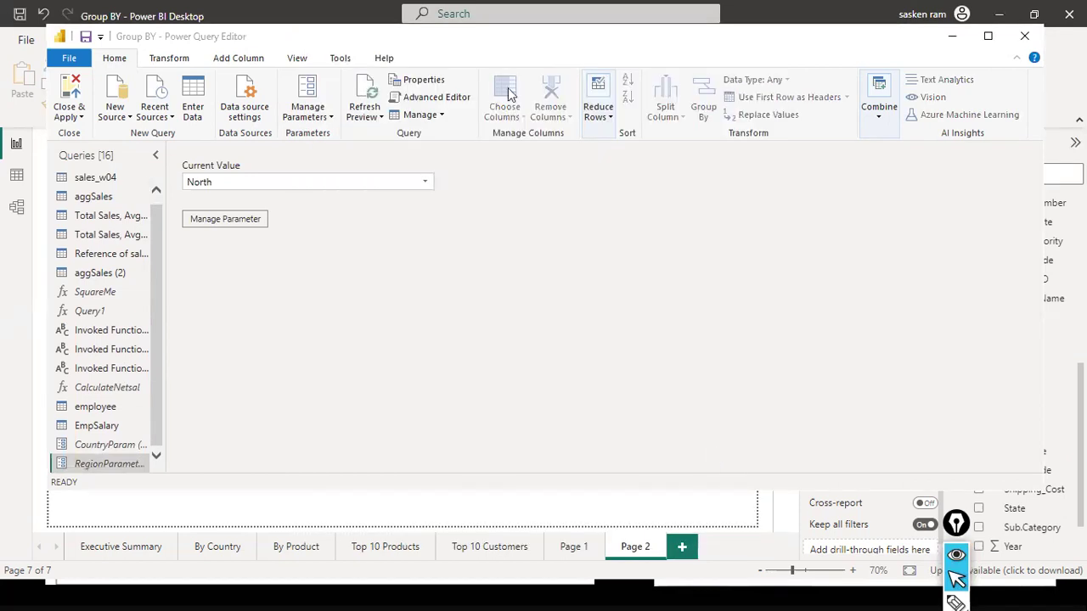
key(alt+F4)
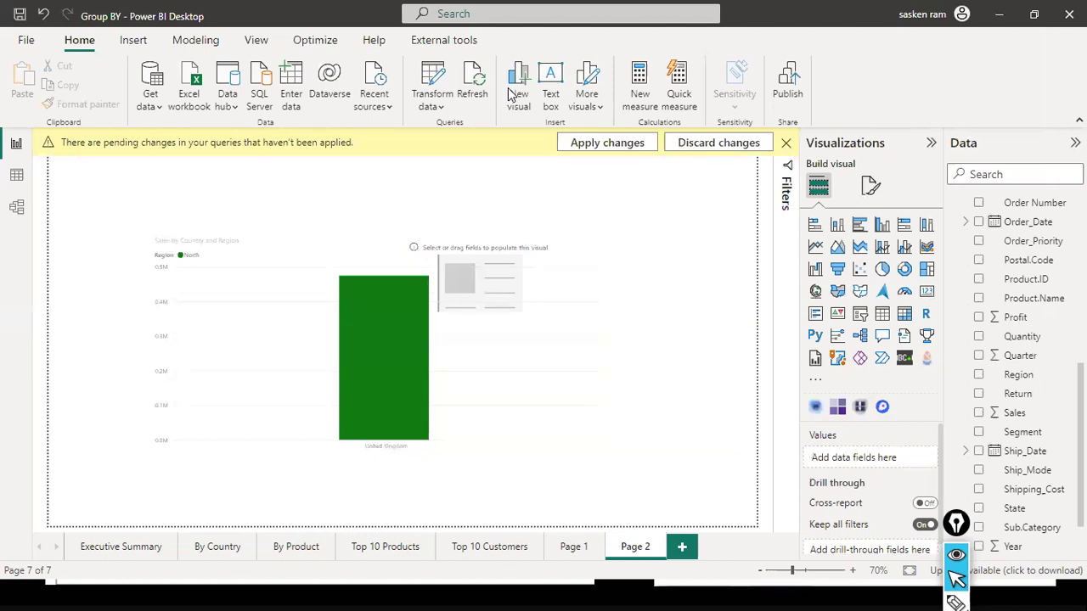
click(617, 151)
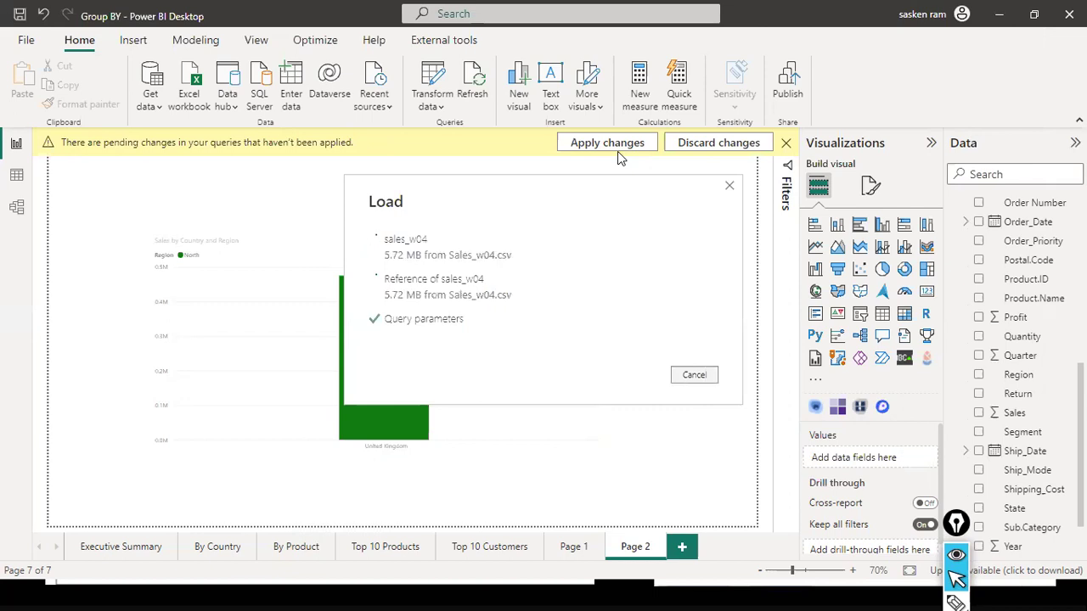
Edit the report's query parameters, setting RegionParameter to South and keeping CountryParam as it is
click(440, 107)
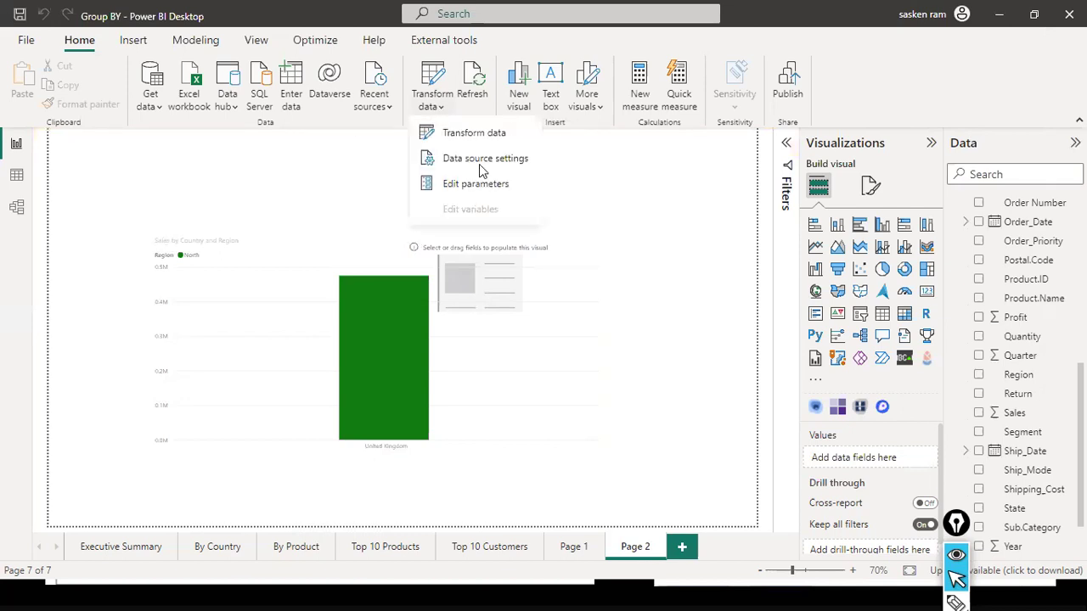
click(483, 184)
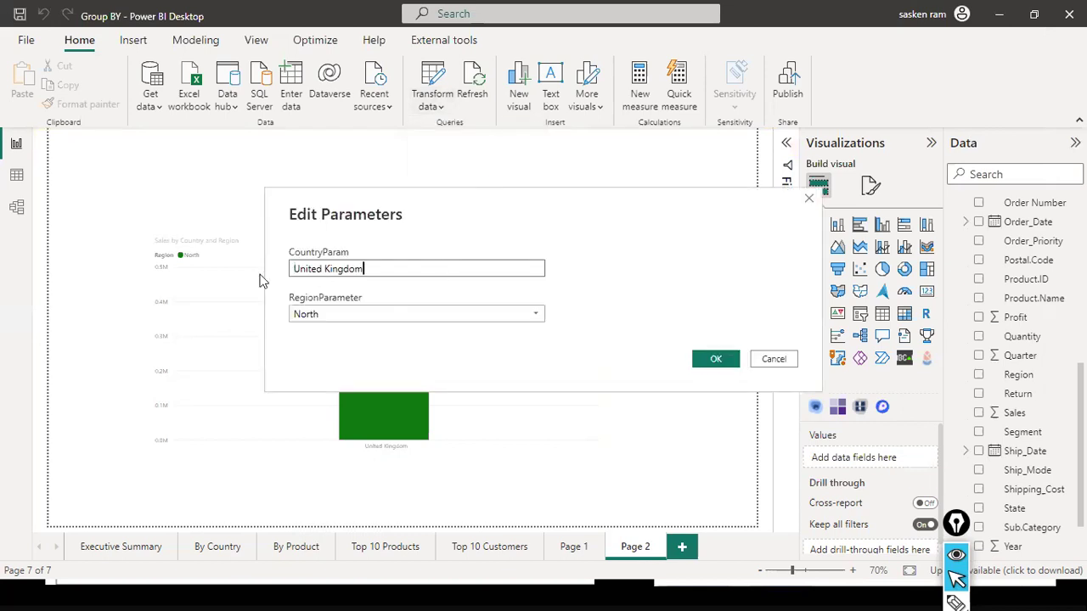
key(Home)
key(ctrl+shift+Right)
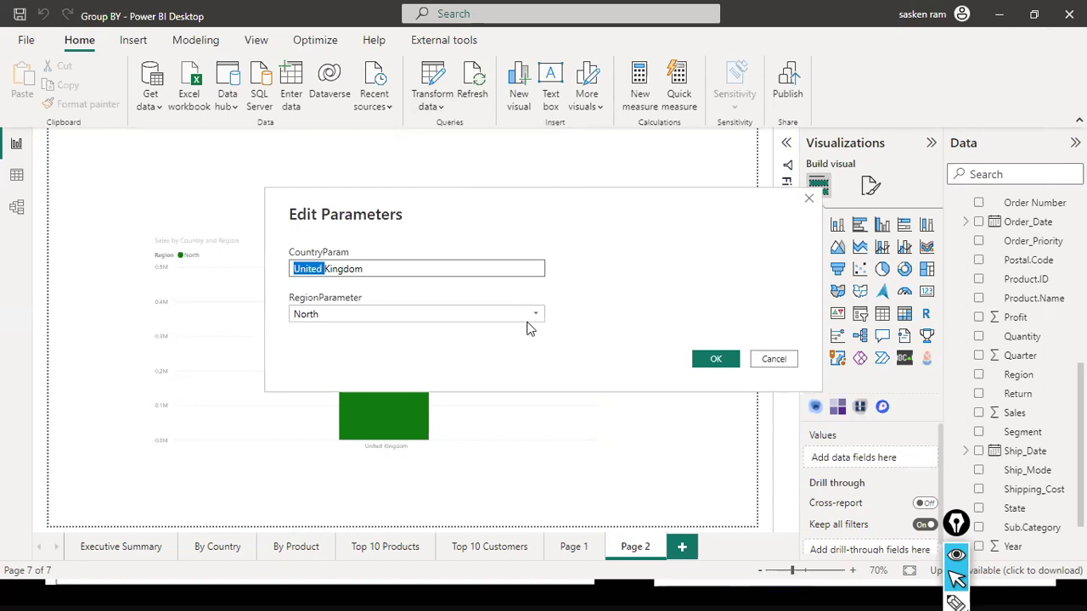
click(537, 314)
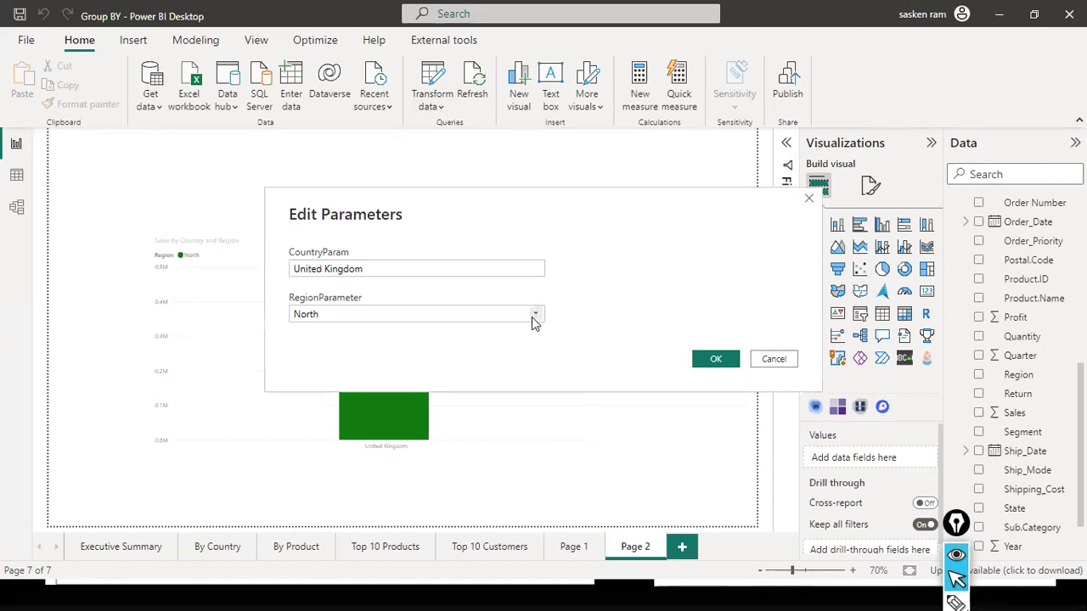
click(636, 359)
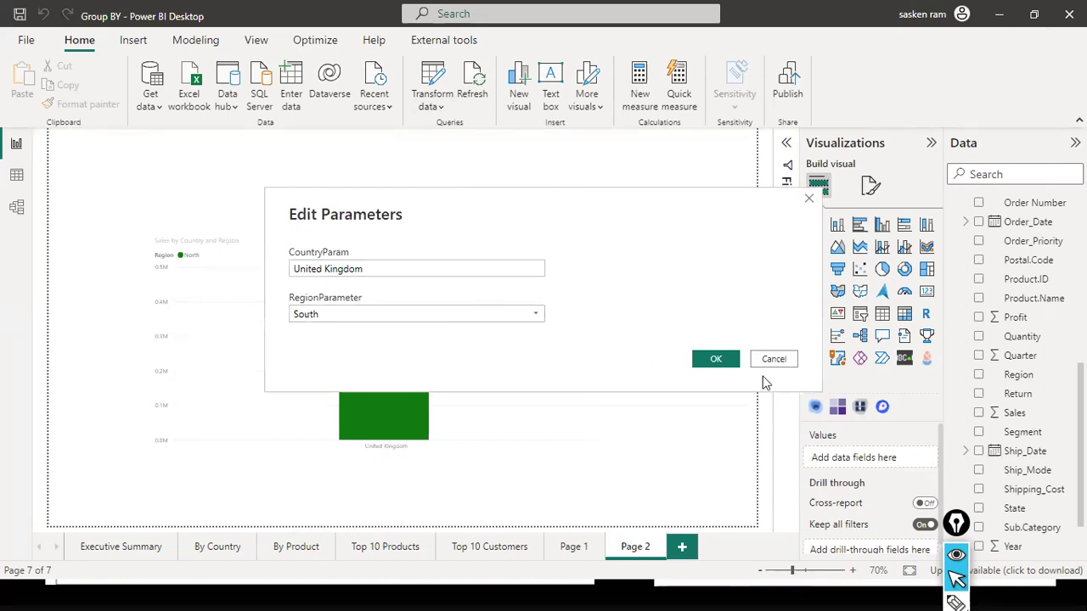
click(707, 359)
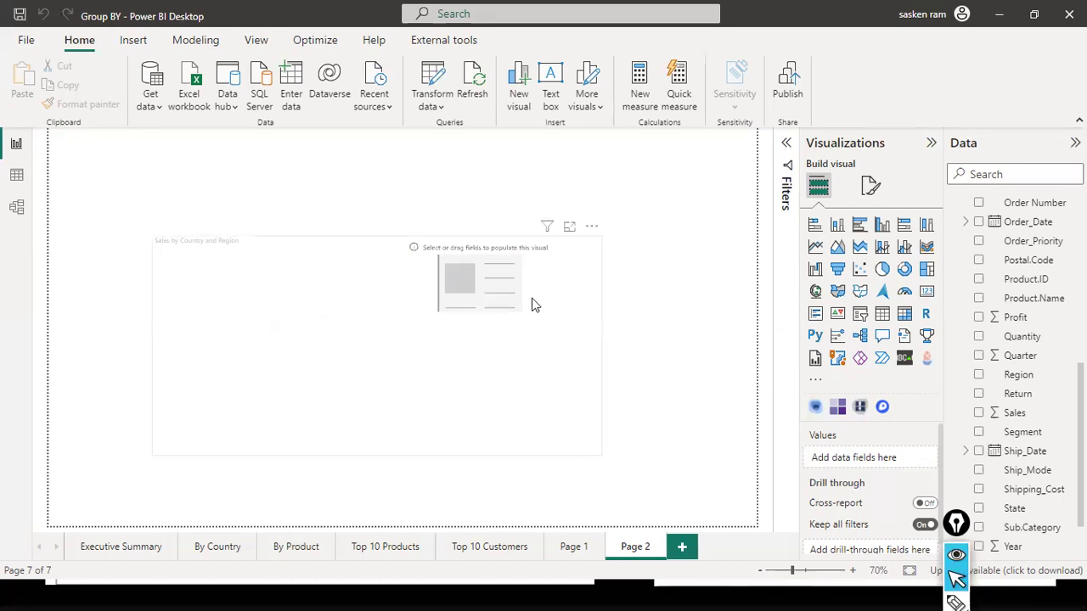
Set RegionParameter to North in the report's query parameters and apply the pending changes
click(432, 107)
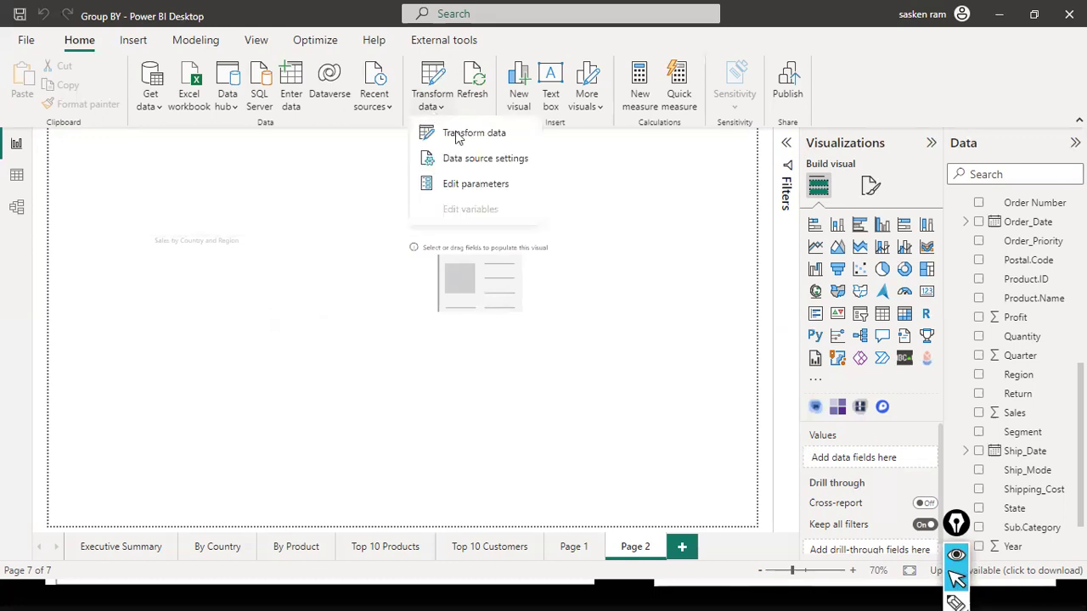
click(445, 185)
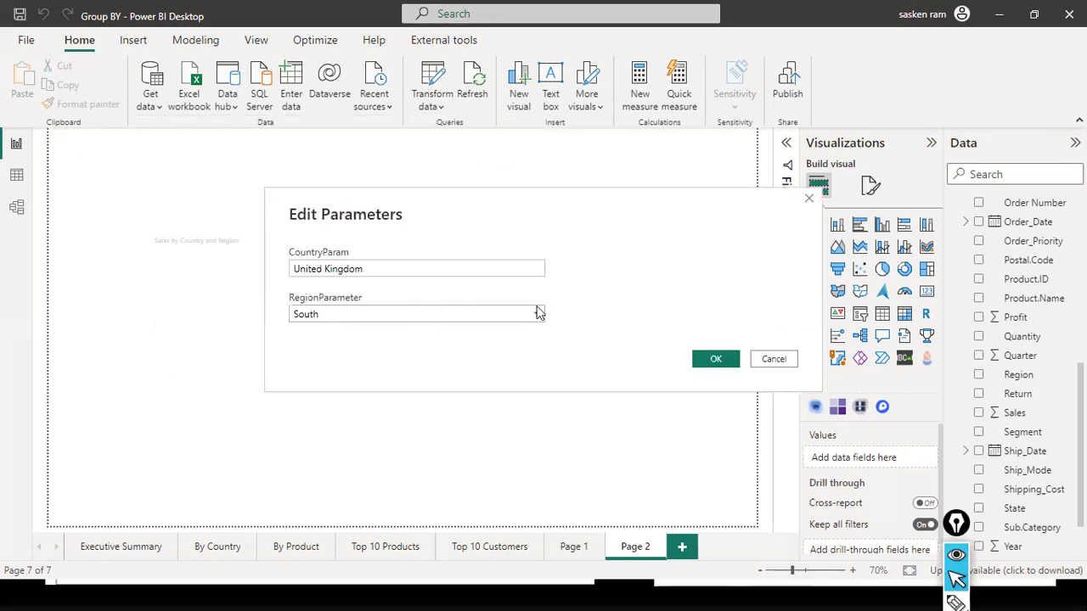
click(536, 316)
click(420, 335)
click(705, 358)
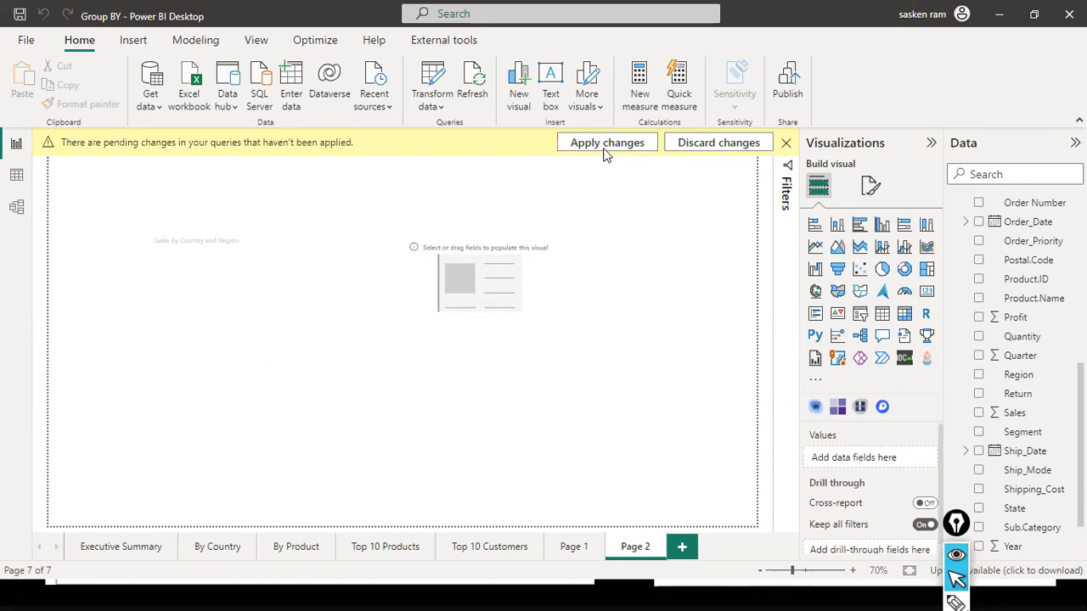
click(606, 146)
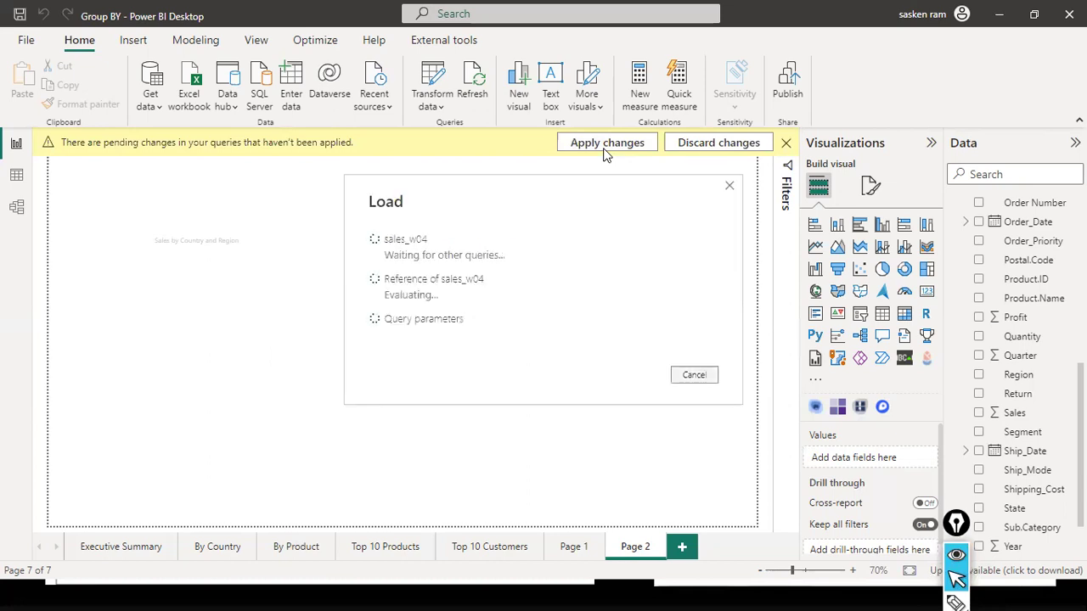
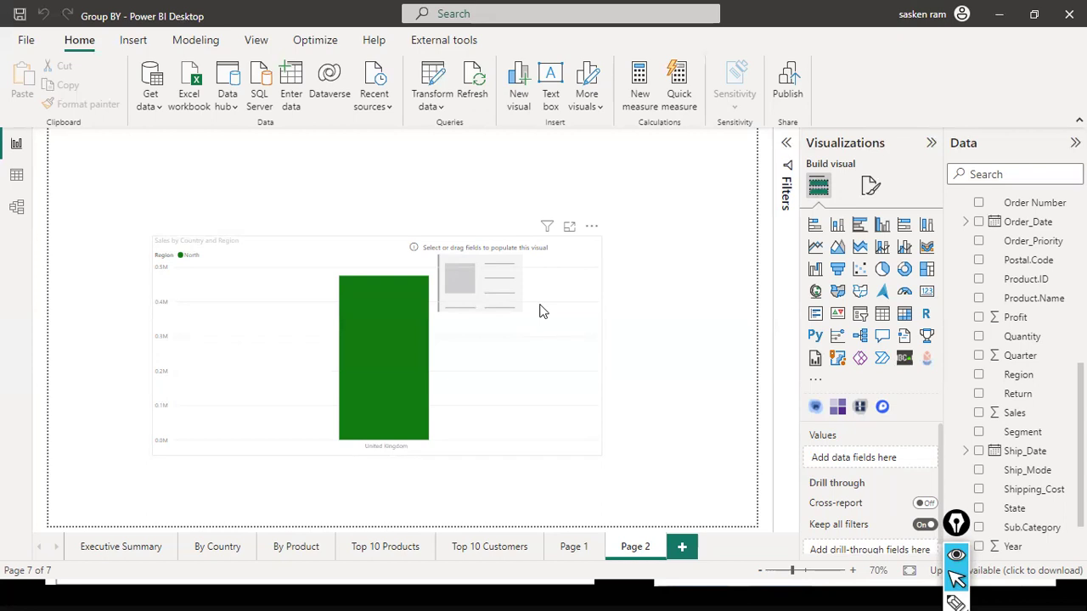
Open the Power Query Editor, and switch to the PowerPoint slide show to draw a red arrow pointing at the Query parameter type
click(440, 109)
click(443, 126)
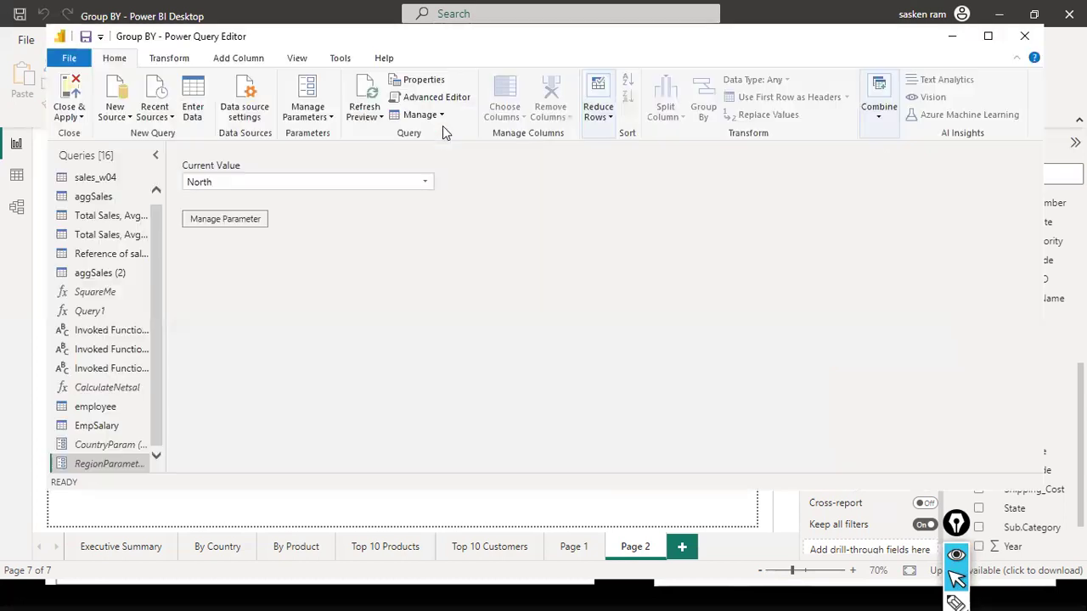
key(alt+Tab)
key(alt+Tab)
key(alt+Tab)
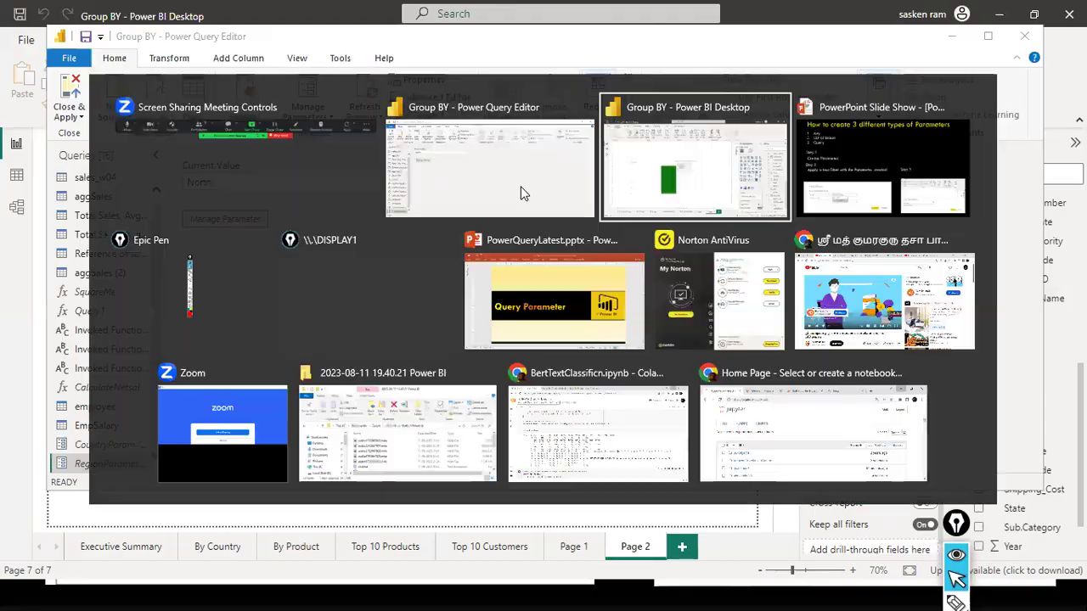
key(alt+Tab)
drag(478, 147, 195, 145)
key(ctrl+a)
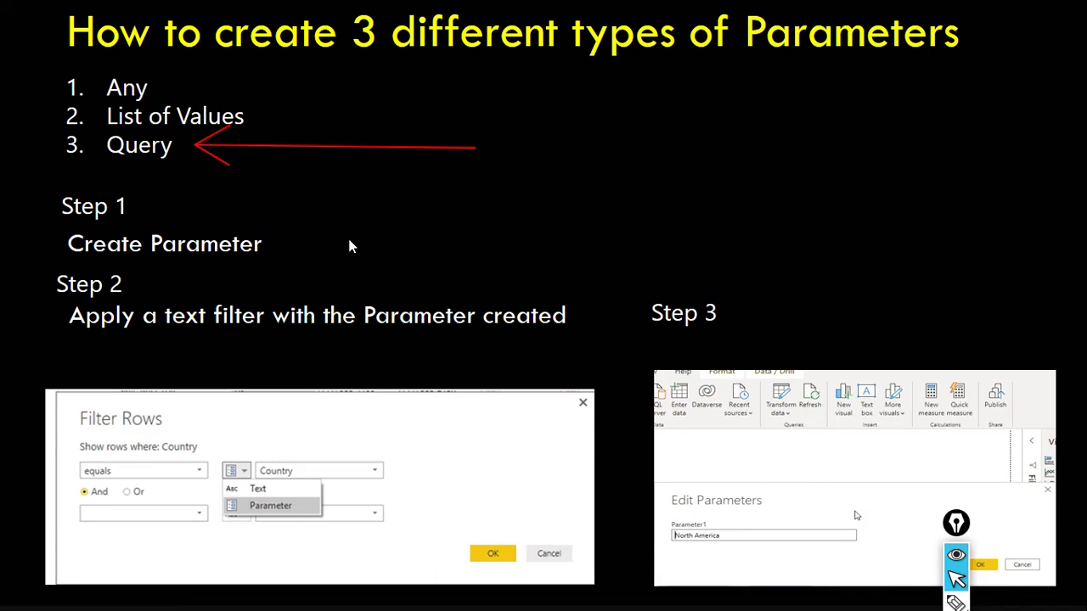
Switch back to the Power Query Editor and examine the Country and Region columns of the sales_w04 query
key(alt+Tab)
key(alt+Tab)
key(alt+Tab)
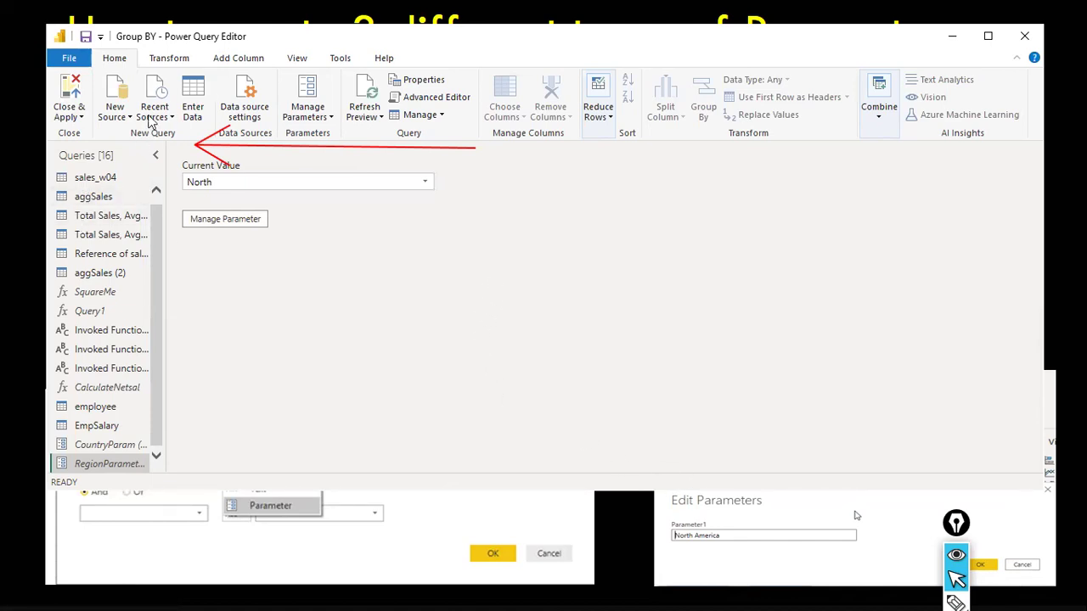
click(103, 179)
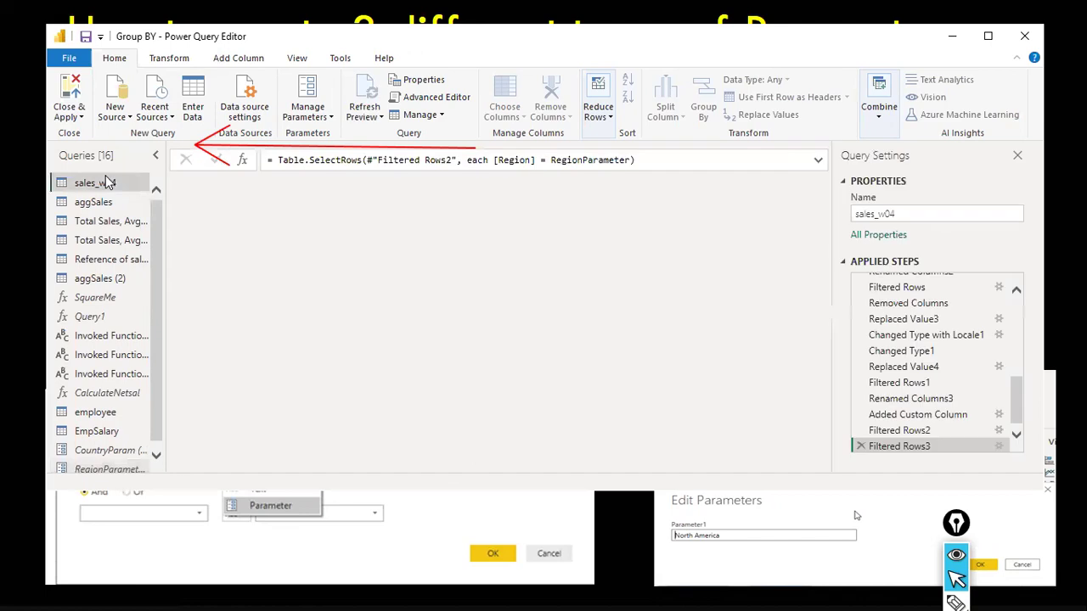
drag(288, 469, 495, 459)
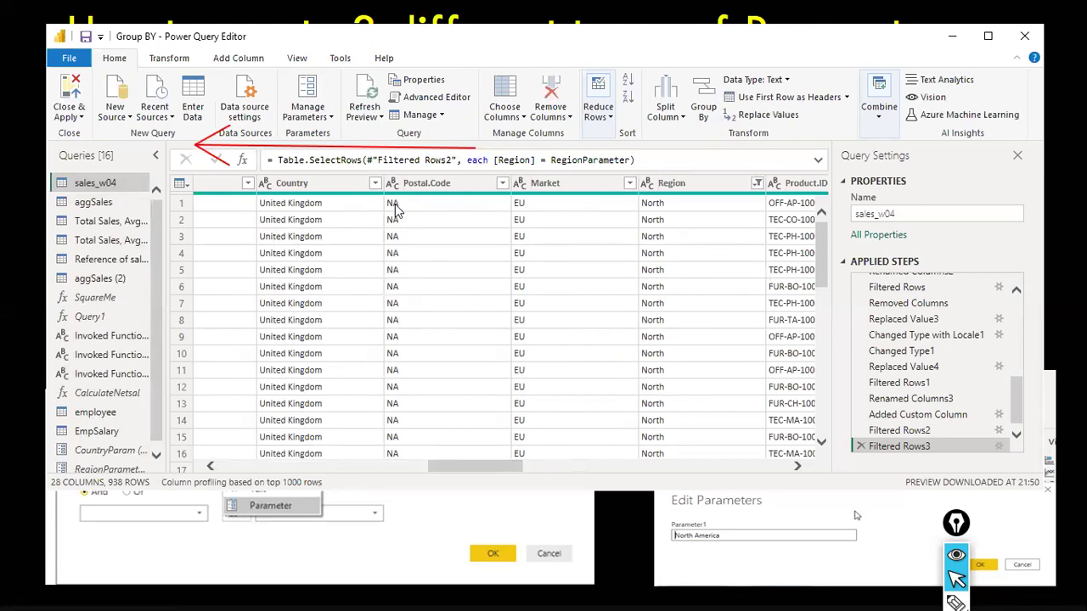
Clear the Region and Country filters in the sales_w04 query after checking the Country column's filter values
click(375, 184)
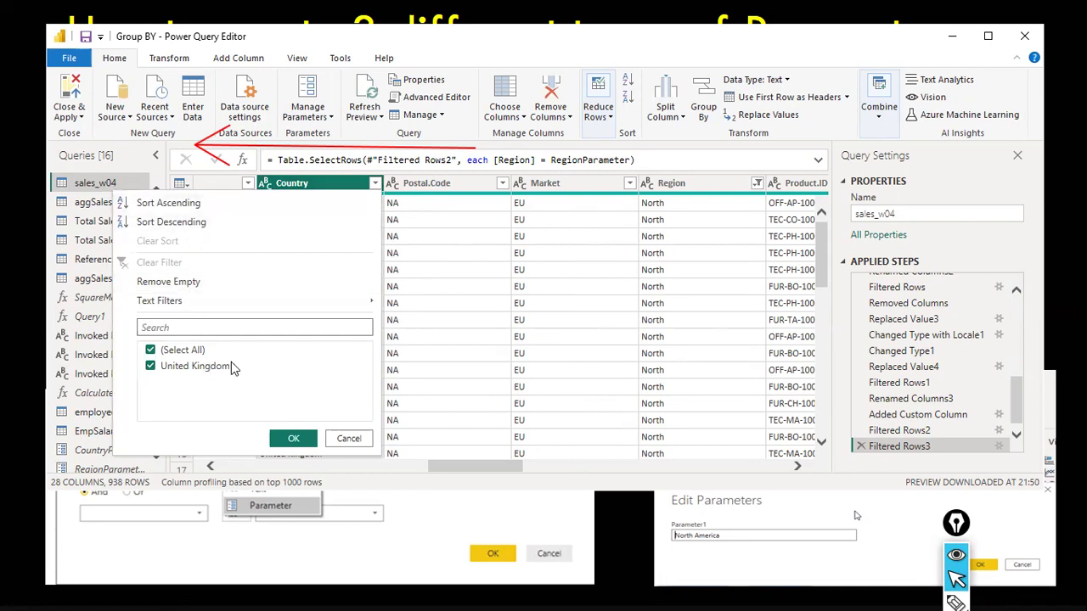
click(361, 437)
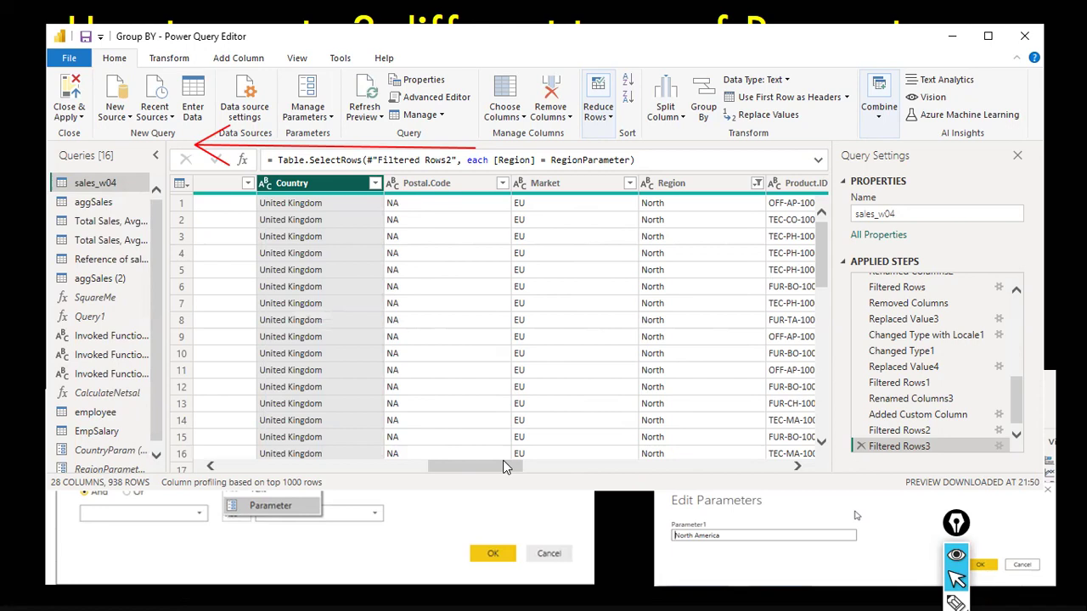
scroll(484, 339, down, 10)
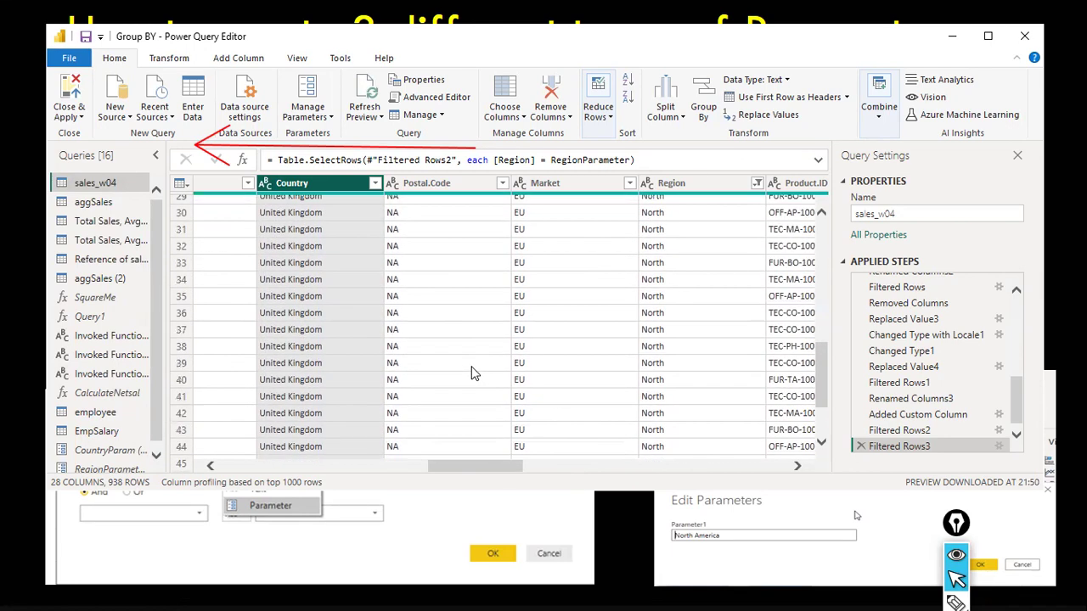
scroll(474, 374, down, 10)
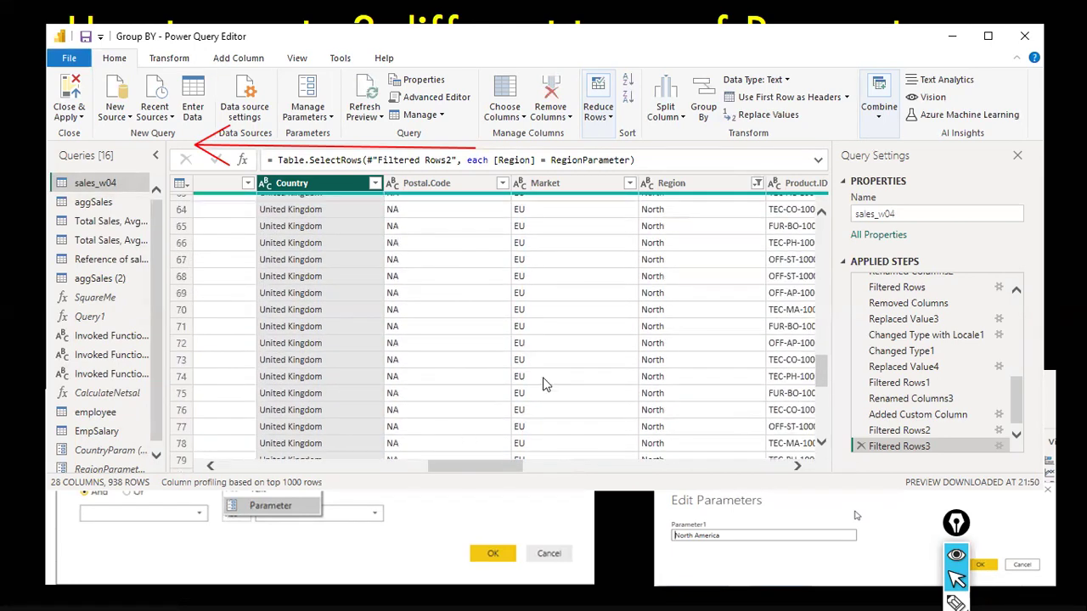
click(756, 183)
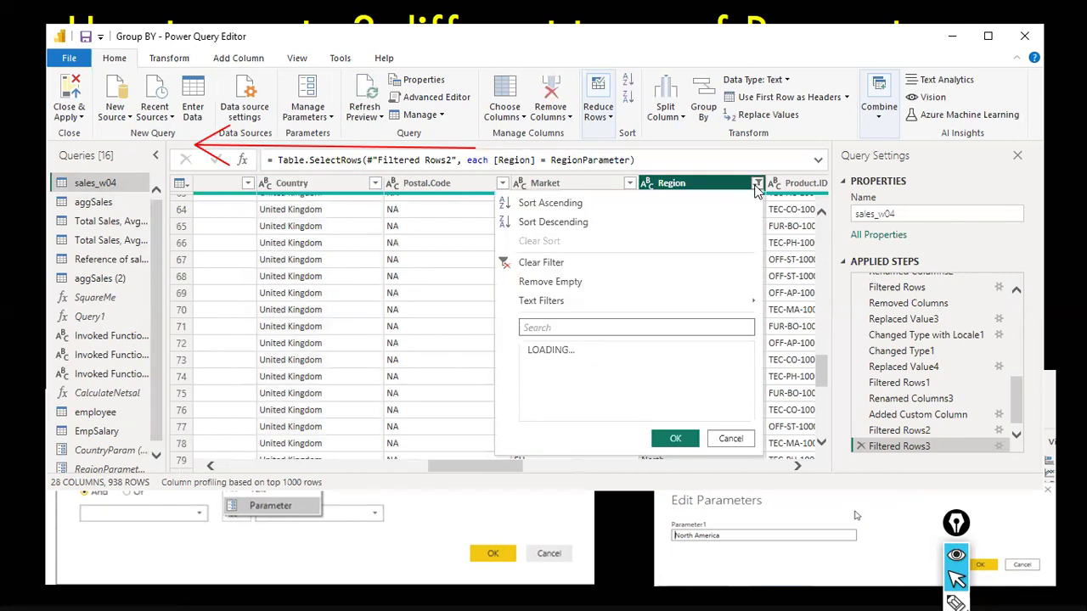
click(564, 261)
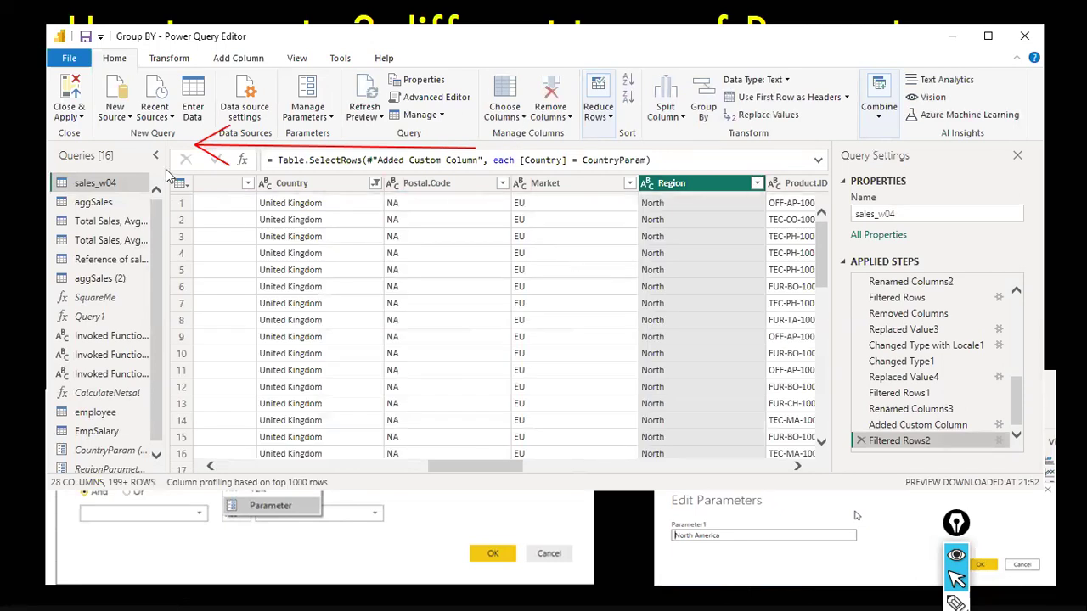
click(375, 183)
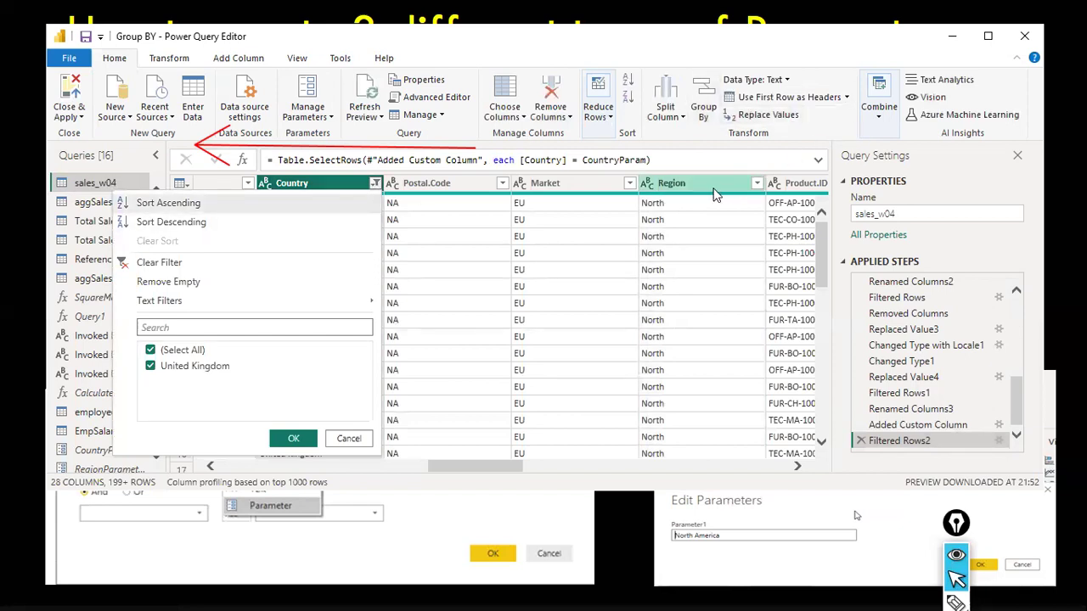
click(196, 268)
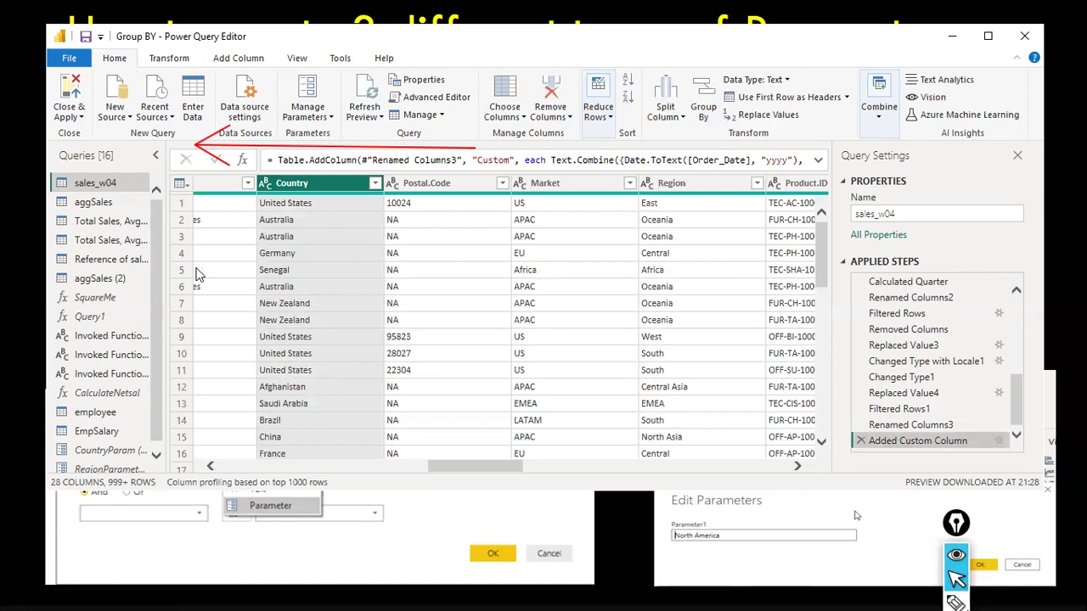
Add the Country column of sales_w04 as a new query
click(375, 184)
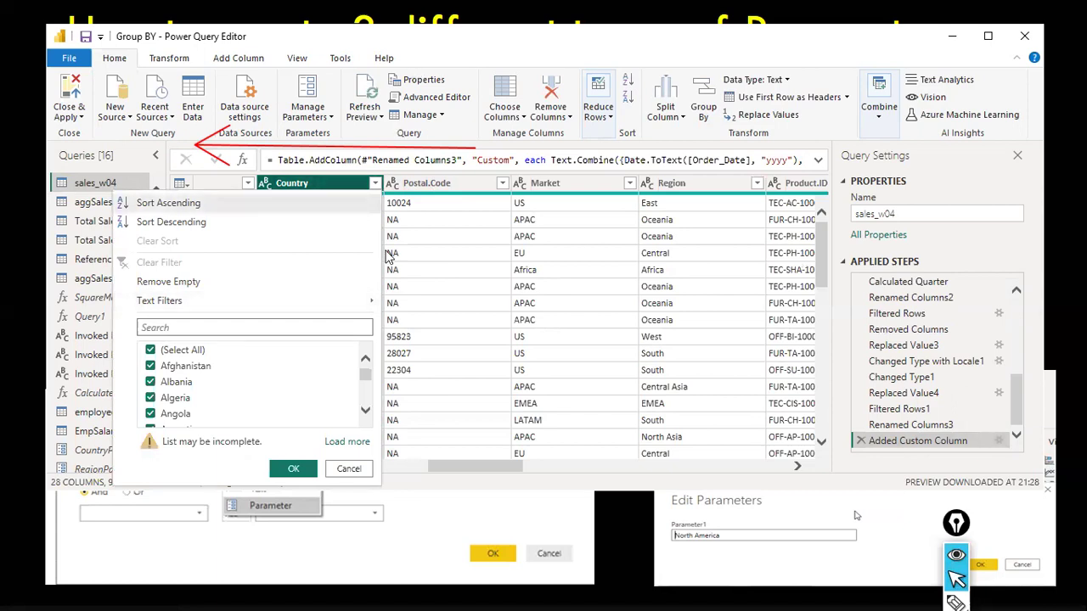
click(308, 189)
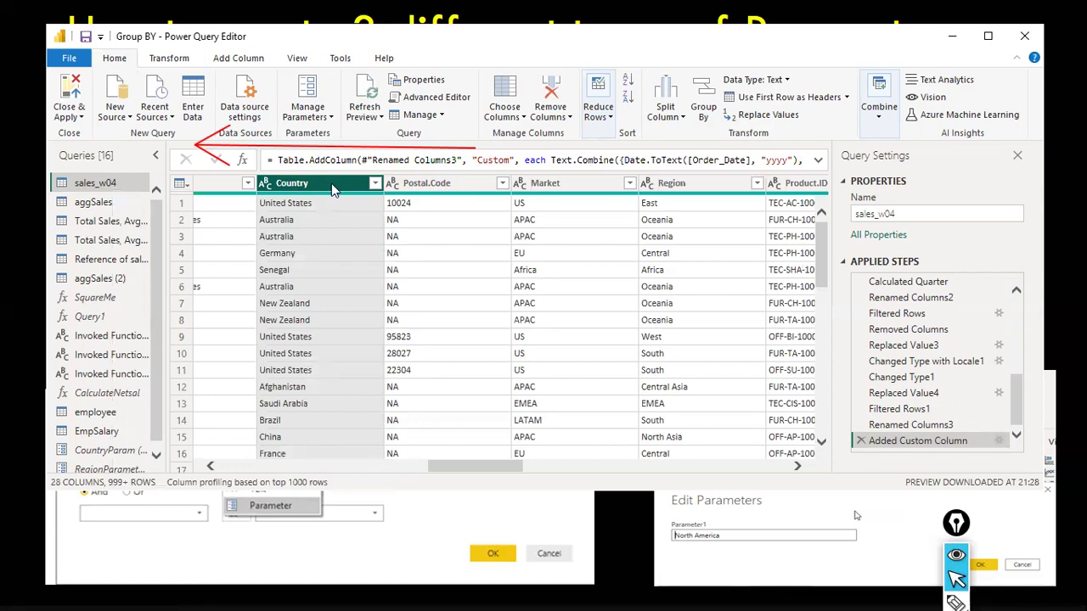
right_click(332, 188)
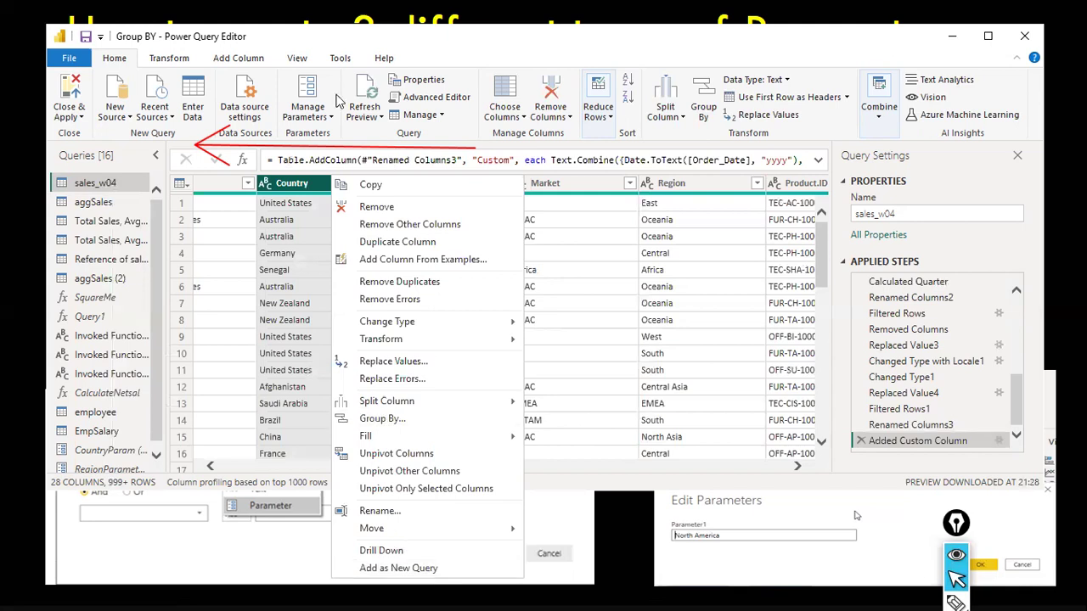
click(321, 185)
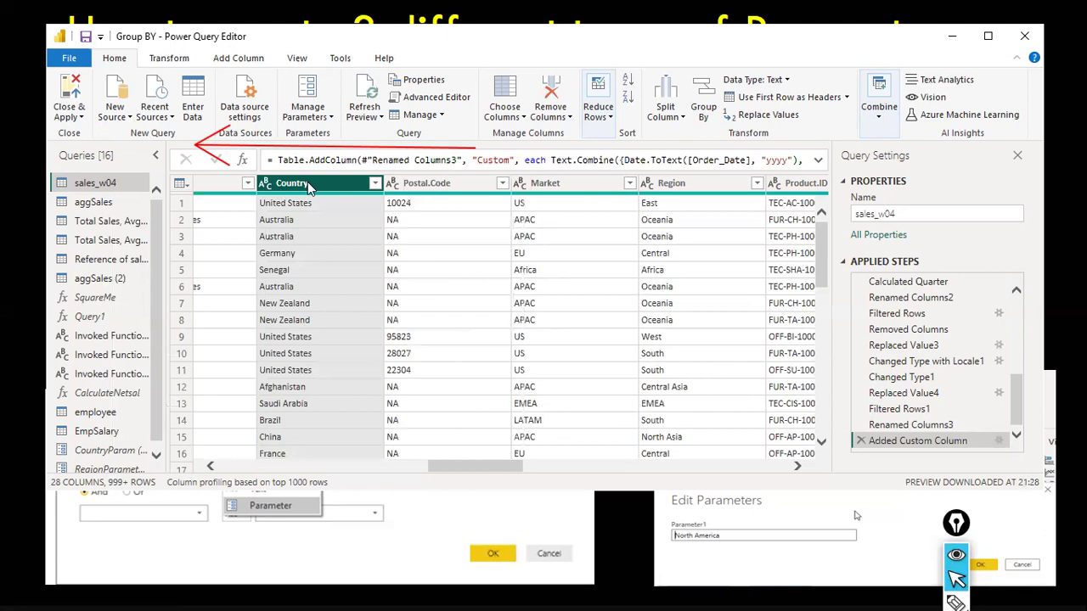
right_click(323, 190)
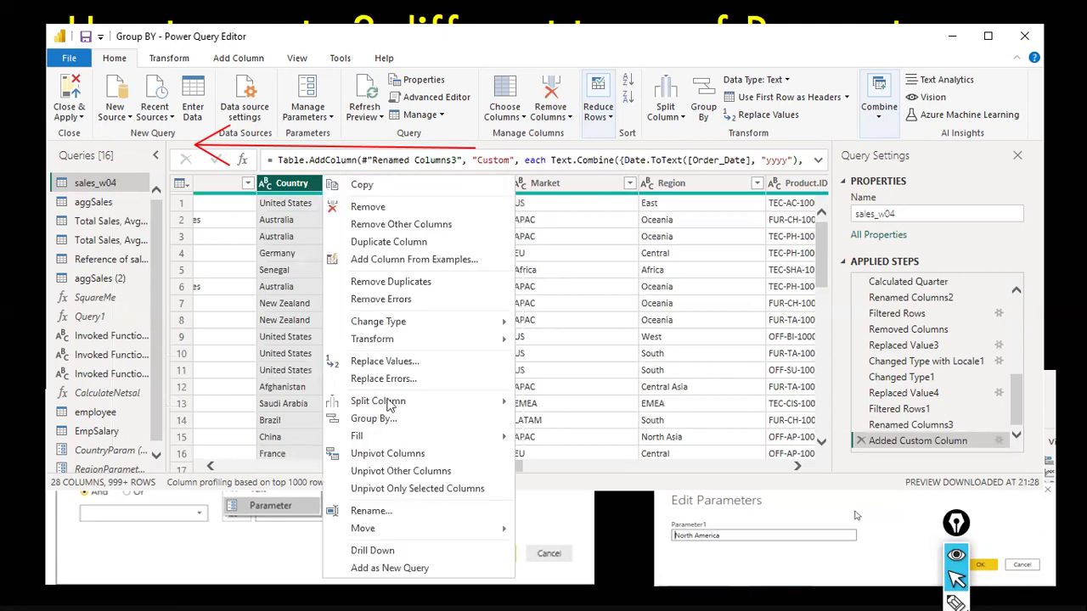
click(405, 567)
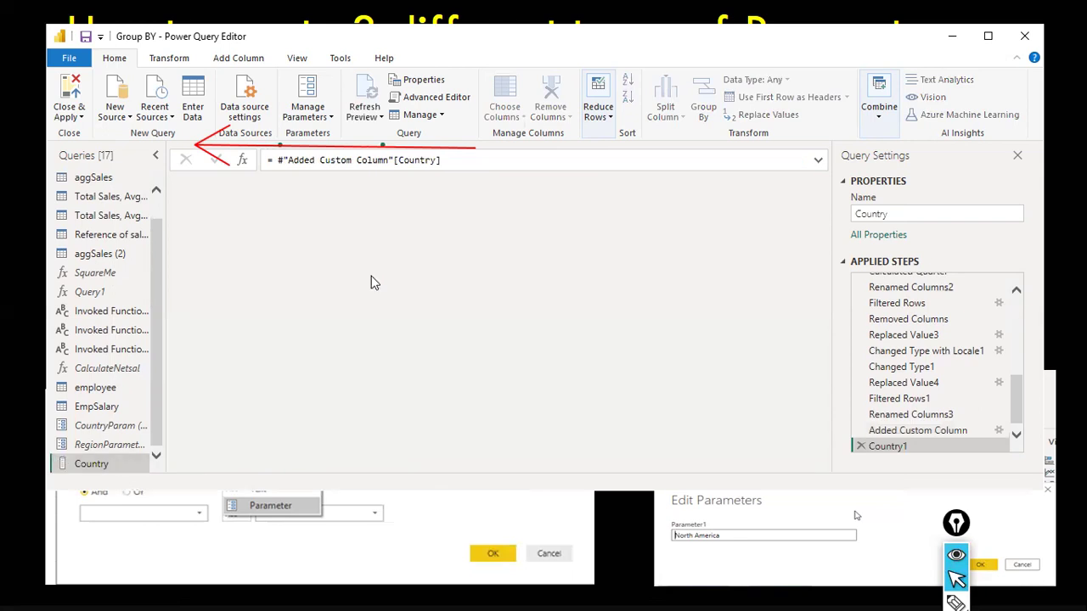
Remove the duplicate entries from the new Country list query
scroll(272, 360, down, 2)
scroll(272, 360, up, 2)
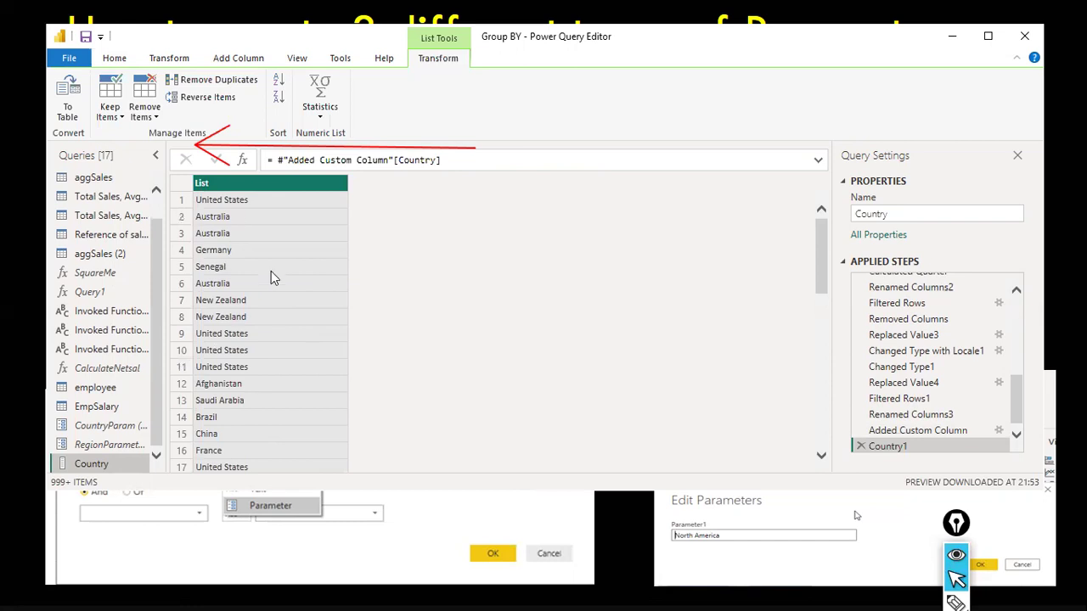
right_click(289, 186)
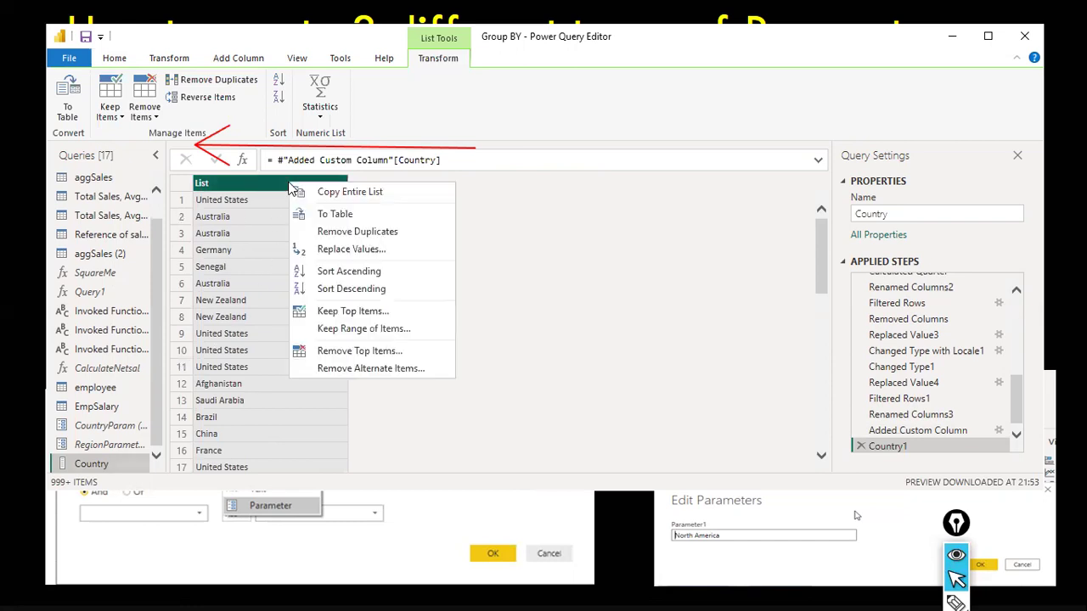
click(332, 231)
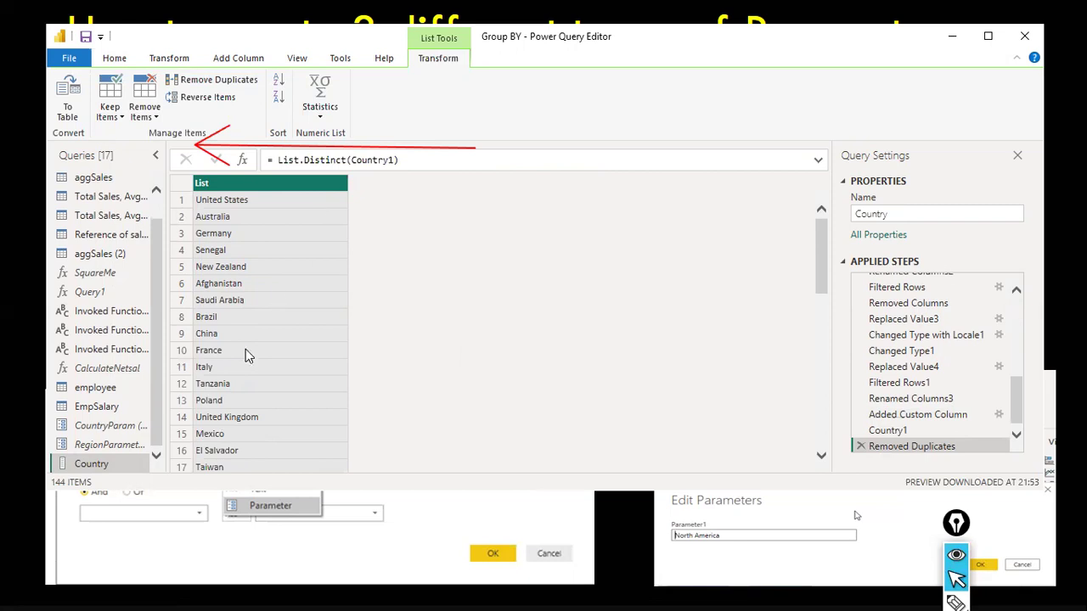
Rename the Country list query as CountryQuery
right_click(111, 474)
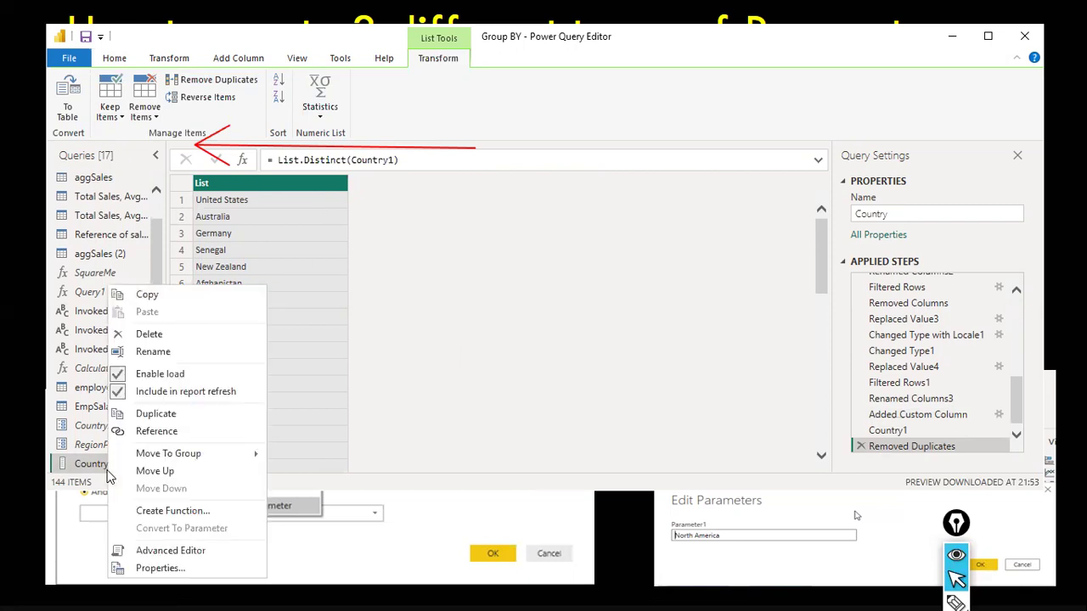
click(201, 351)
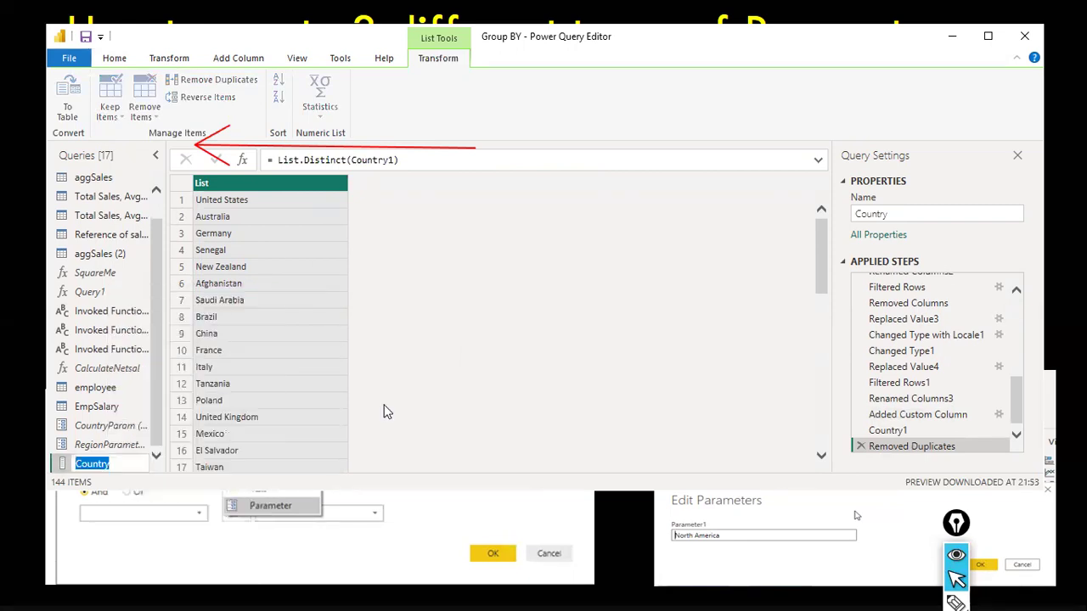
key(End)
text(Query)
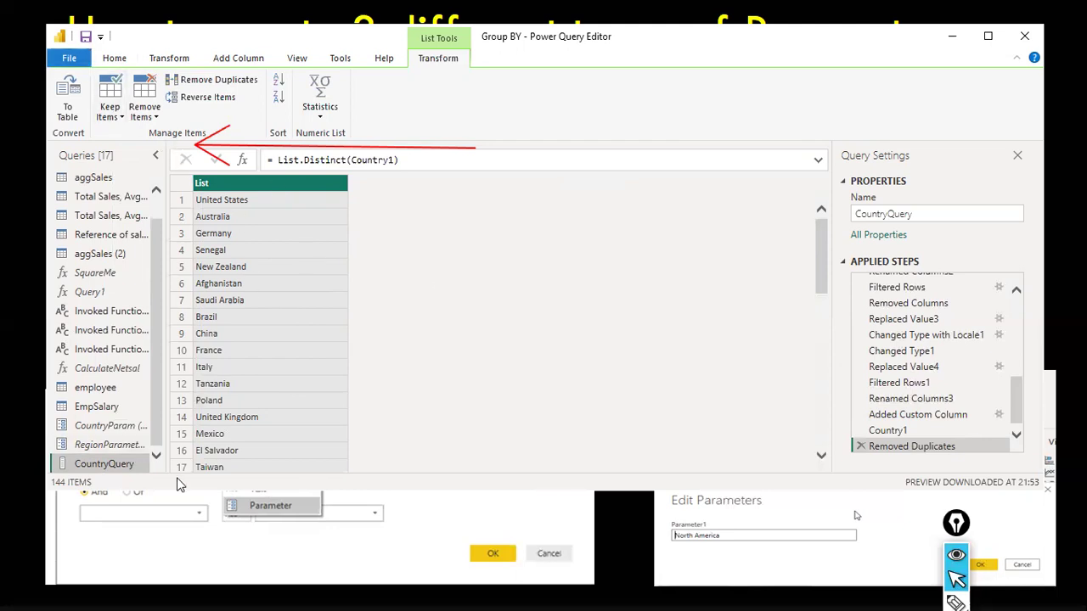
In the settings of the CountryParam parameter, change the suggested values to Query and choose CountryQuery as the source
scroll(137, 261, up, 1)
scroll(138, 261, down, 1)
click(111, 426)
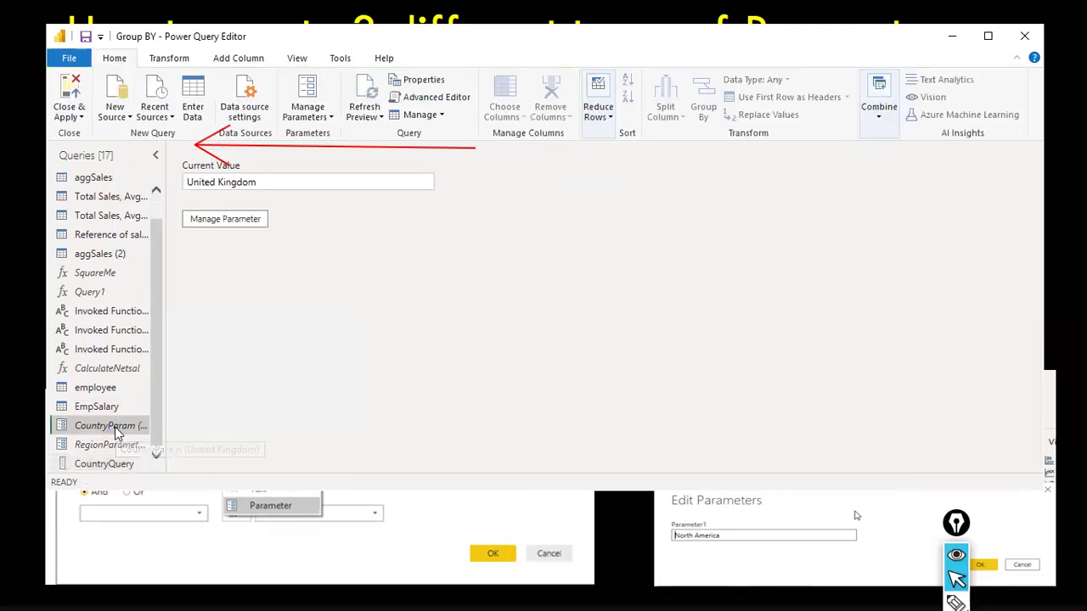
click(247, 222)
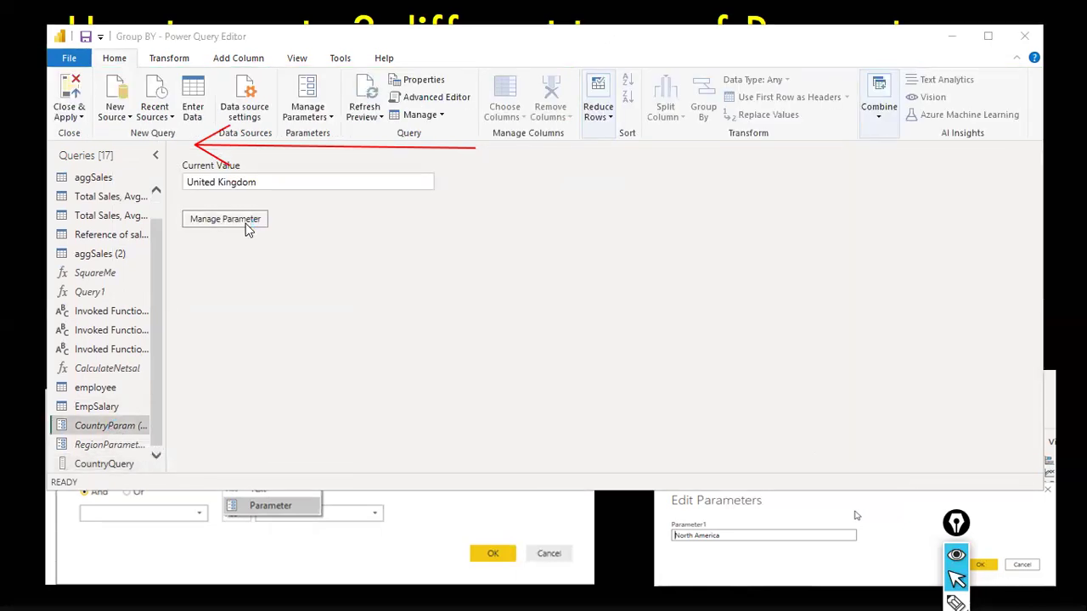
click(246, 224)
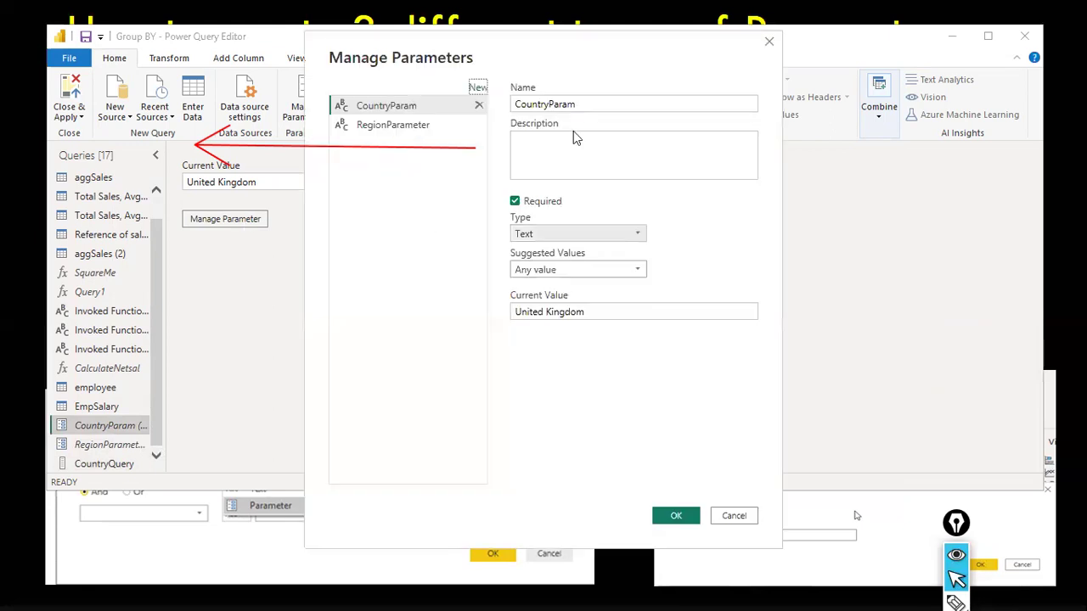
click(641, 274)
click(589, 321)
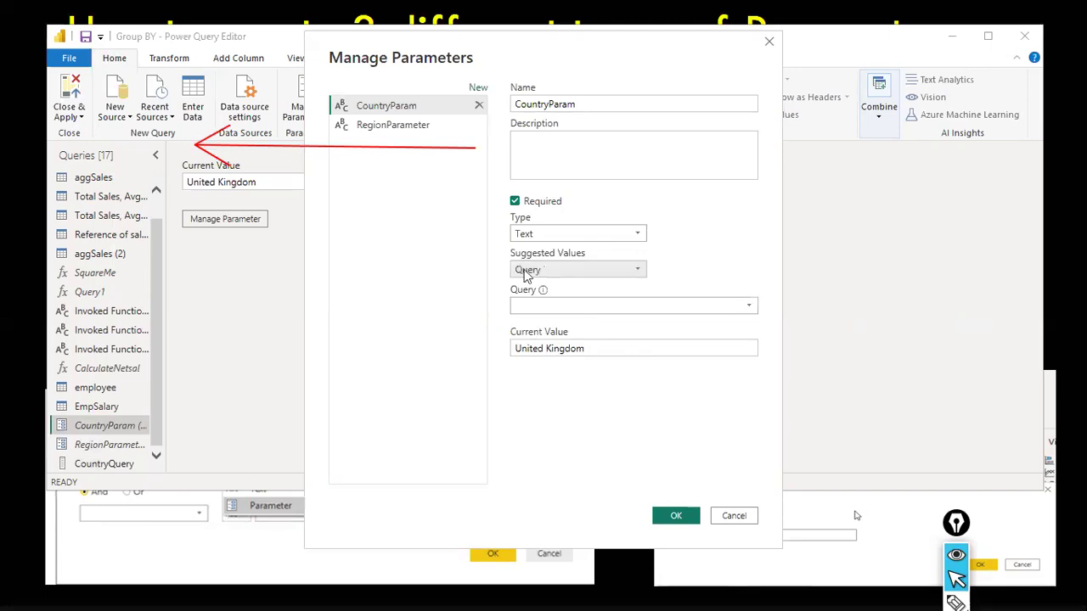
click(616, 304)
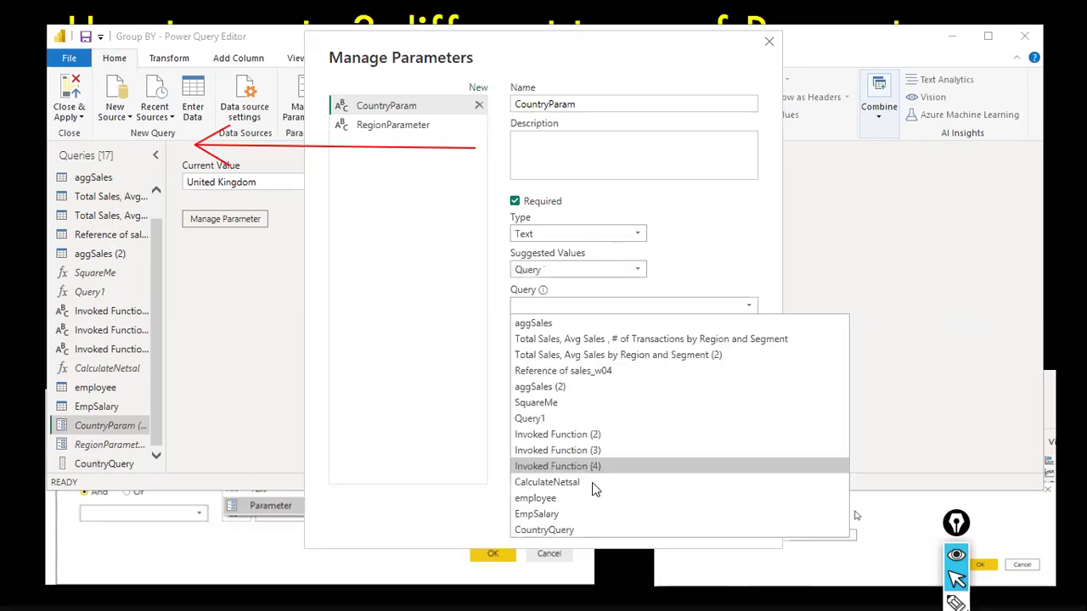
click(594, 527)
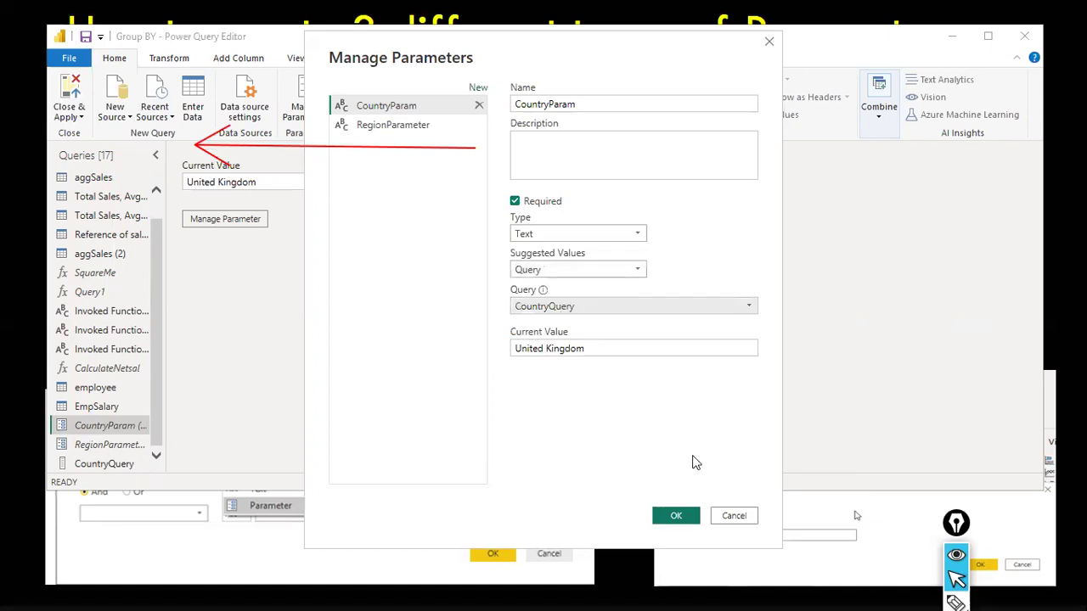
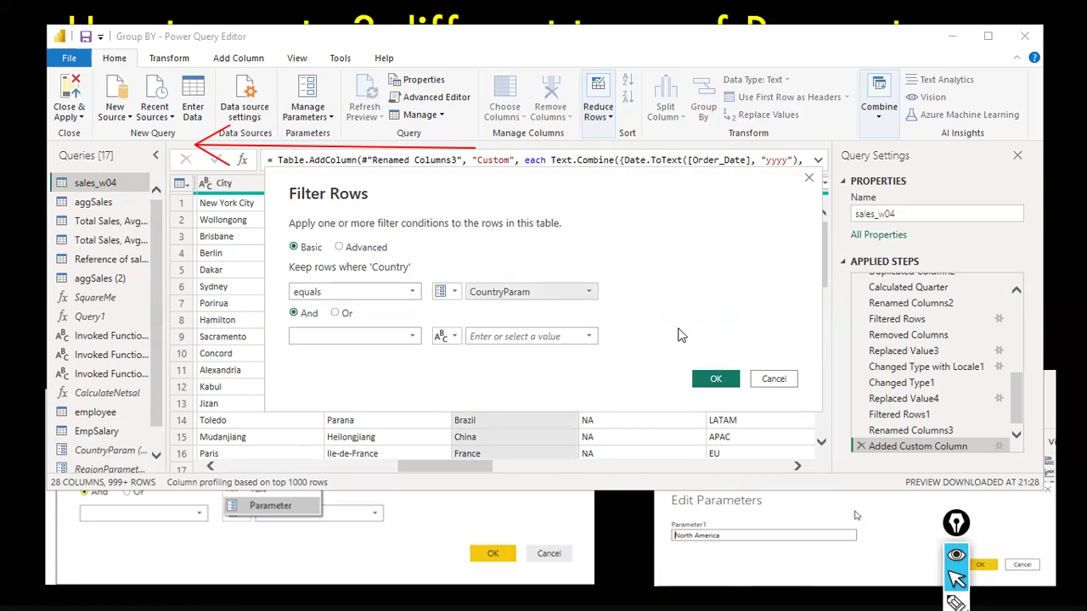
Add a second And condition, equals Germany, to the Country row filter beside equals CountryParam and apply the filter
click(416, 339)
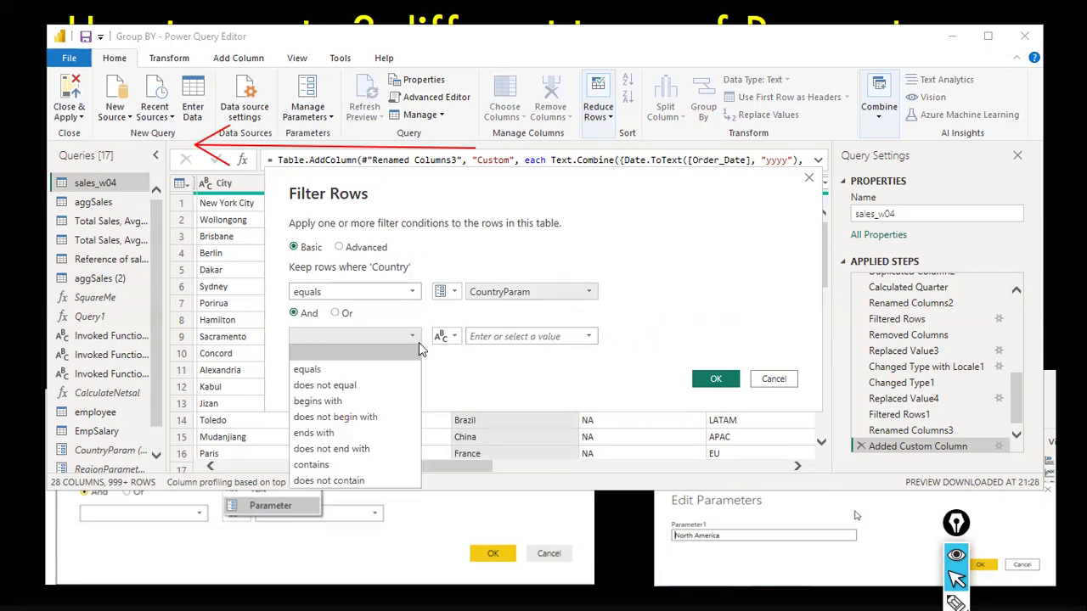
click(357, 372)
click(588, 338)
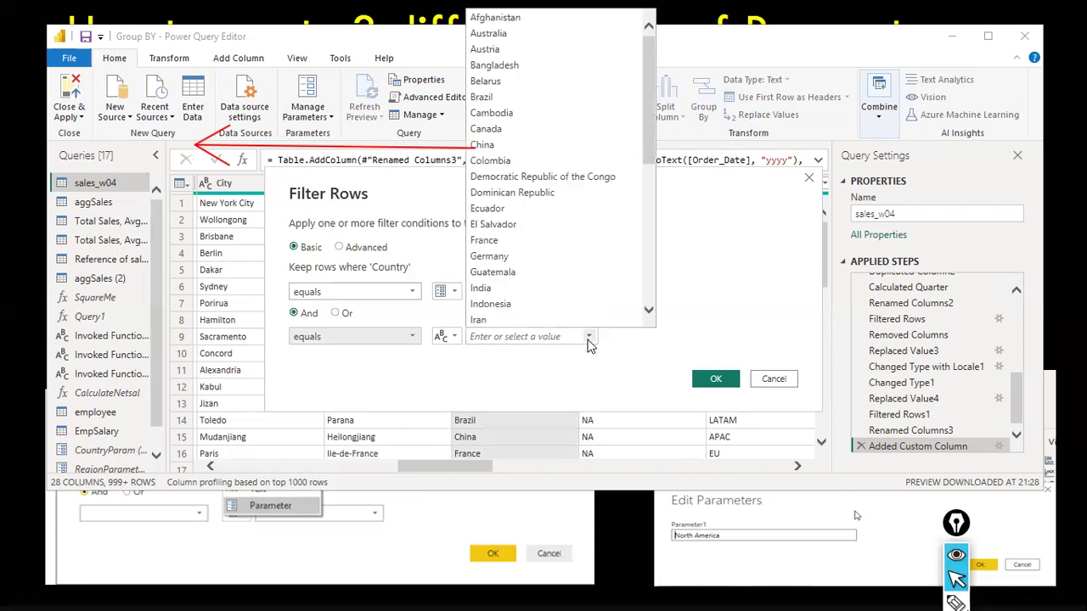
click(588, 340)
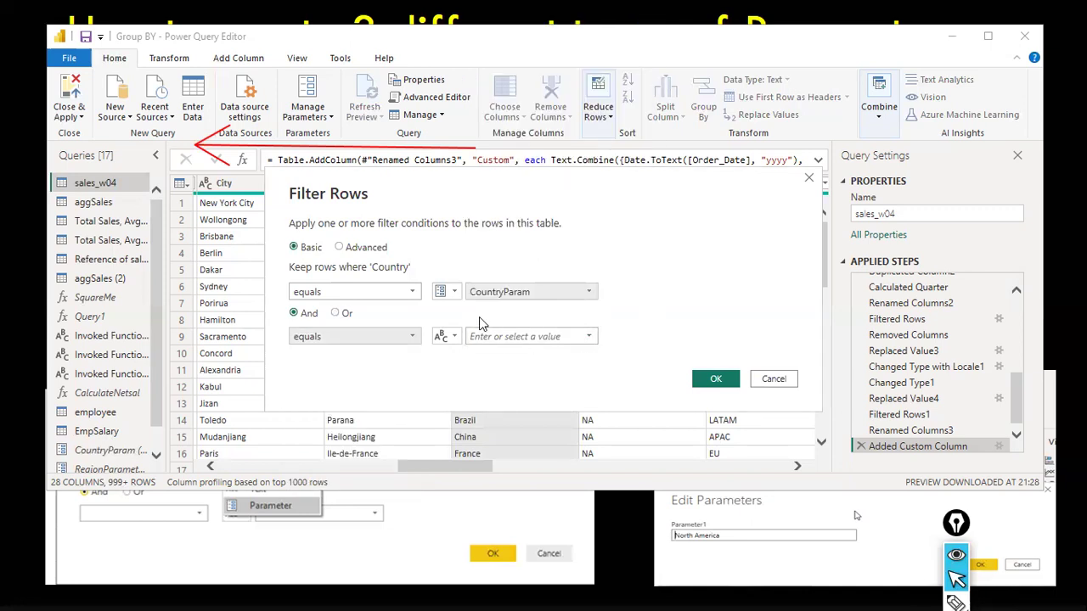
click(590, 337)
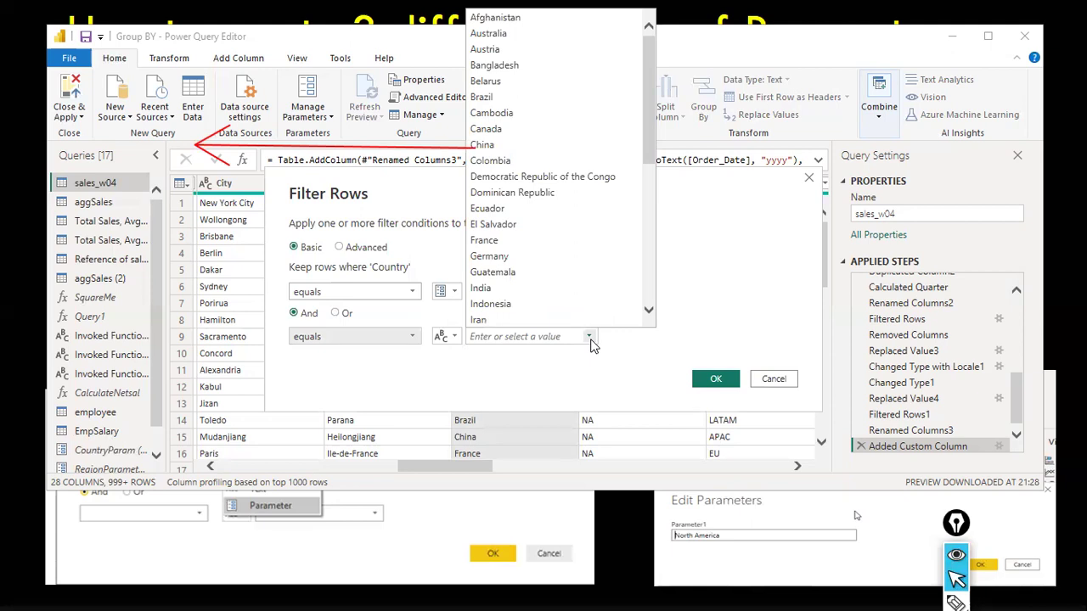
click(592, 260)
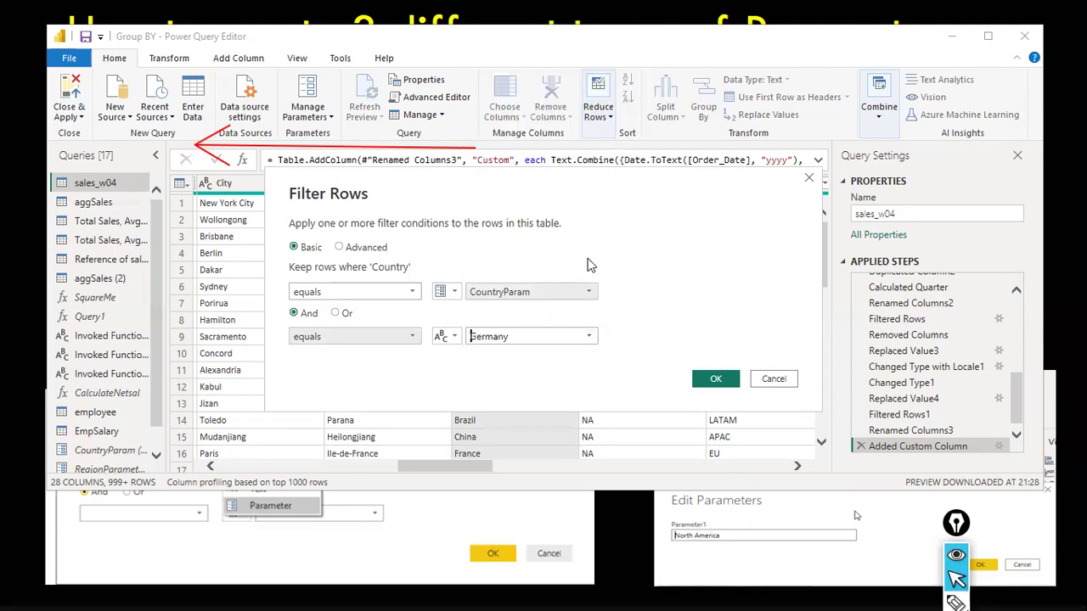
click(716, 379)
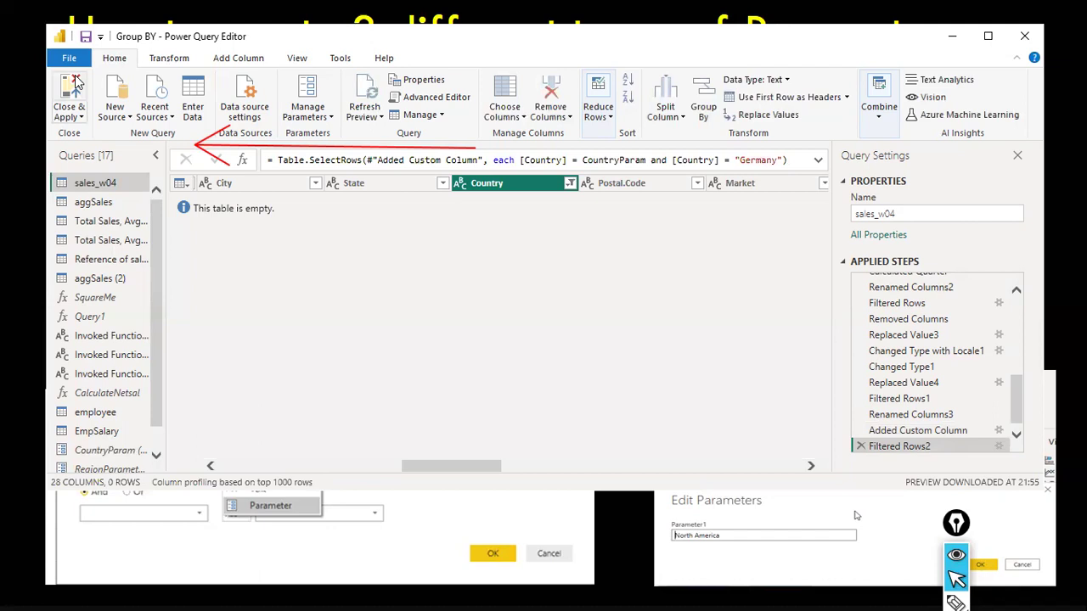
Start an equals filter on the Country column against the CountryParam parameter, adding a second equals condition joined with Or
click(570, 183)
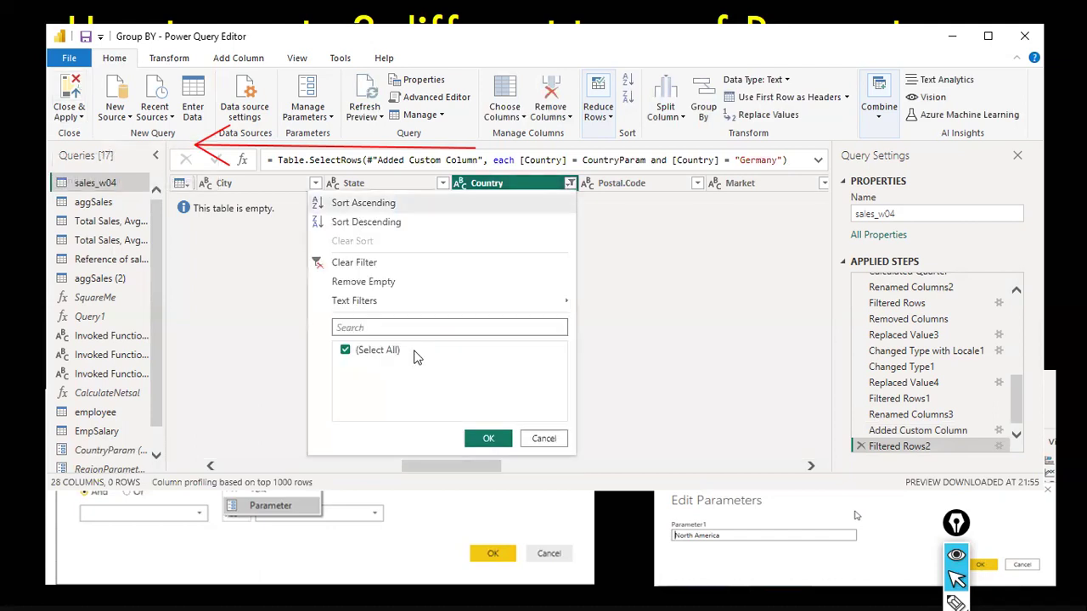
mouse_move(450, 302)
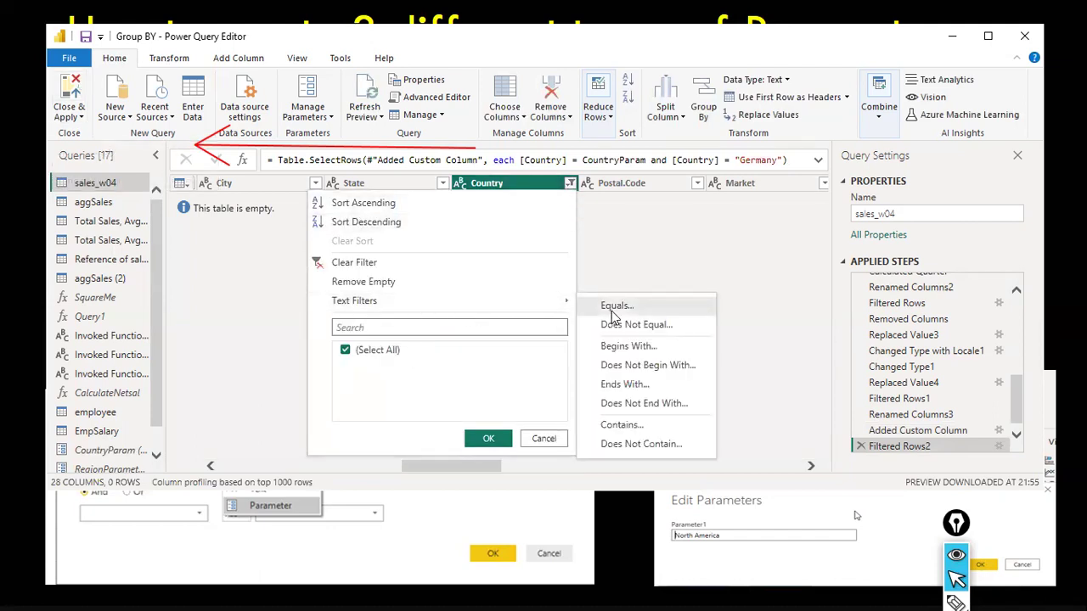
click(615, 308)
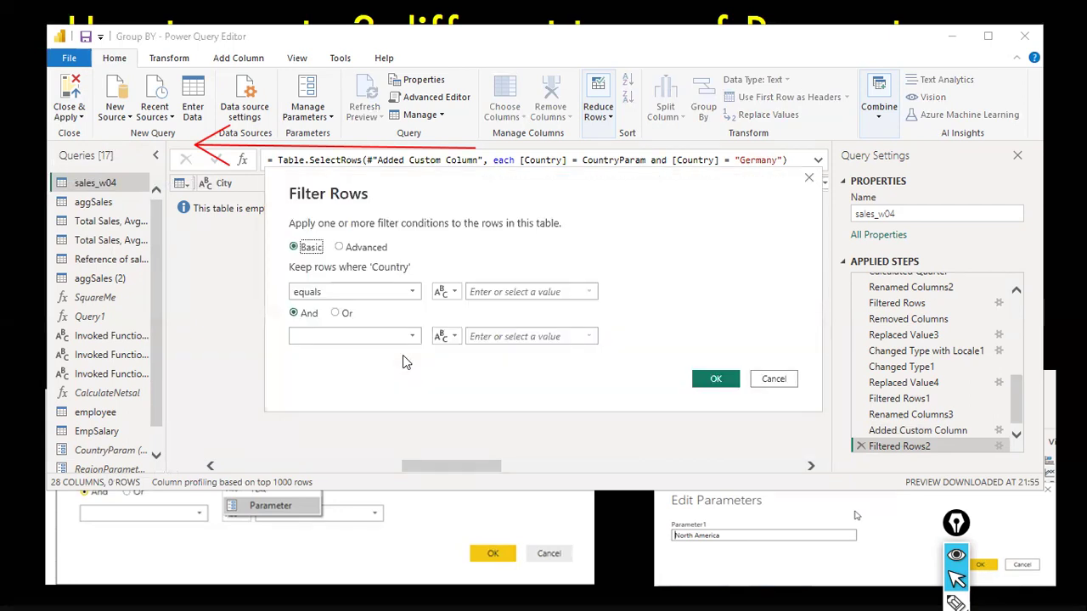
click(343, 315)
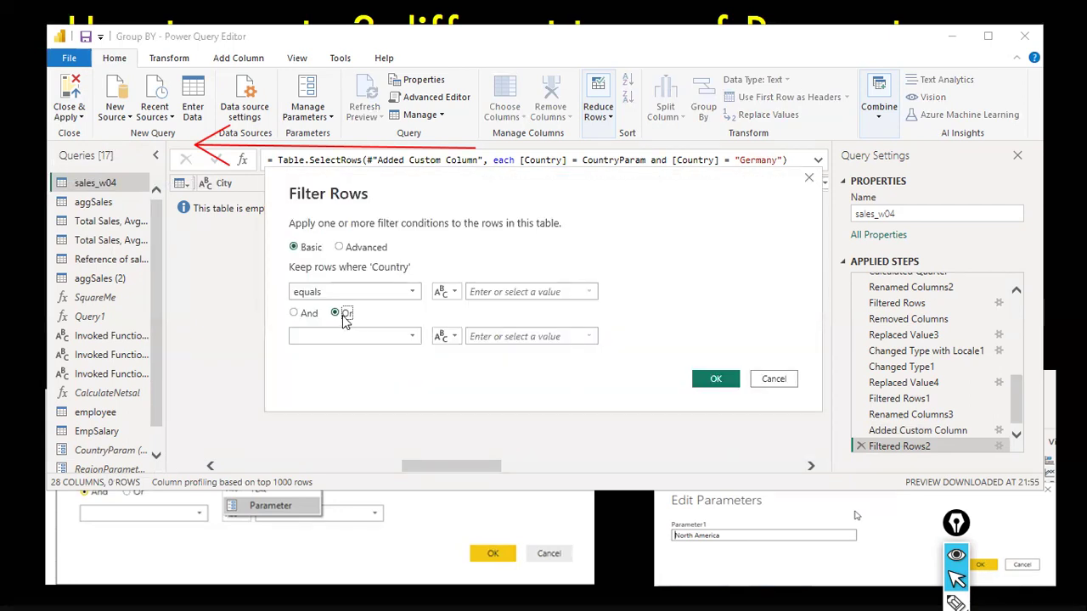
click(399, 340)
click(310, 366)
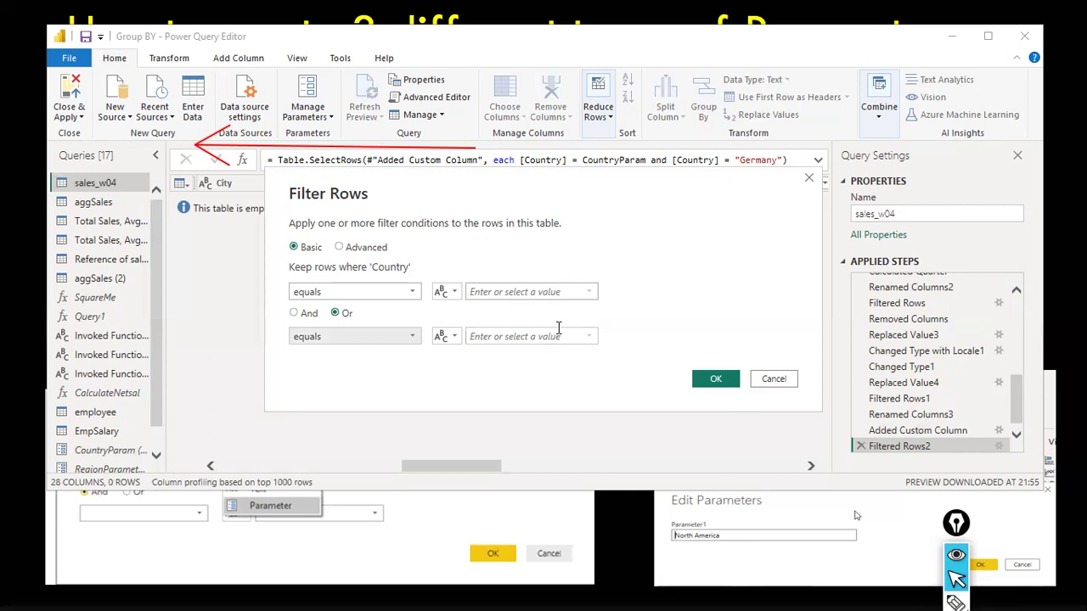
click(445, 292)
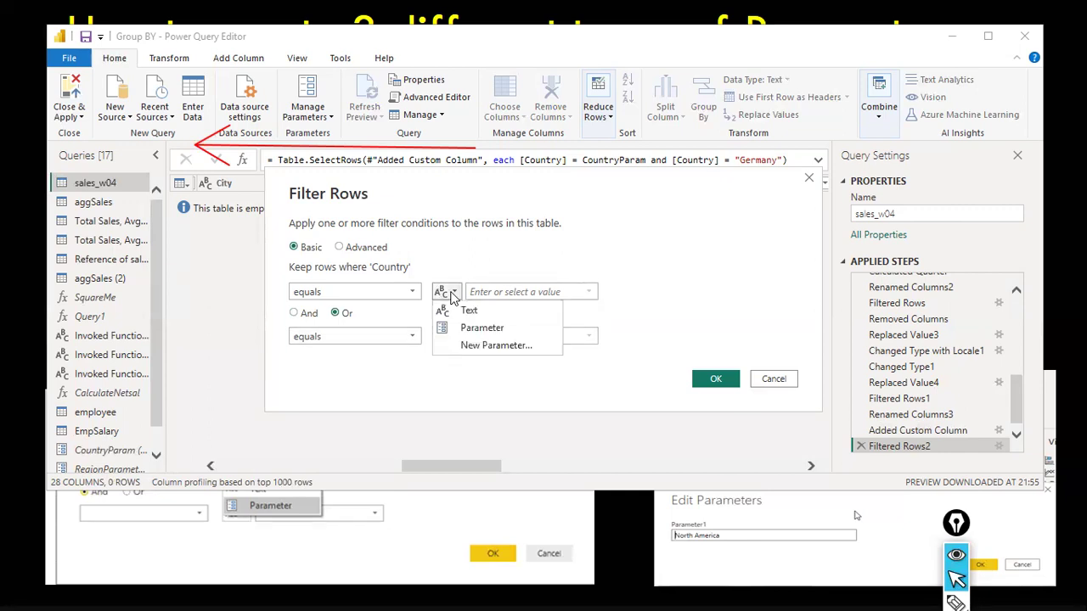
click(483, 330)
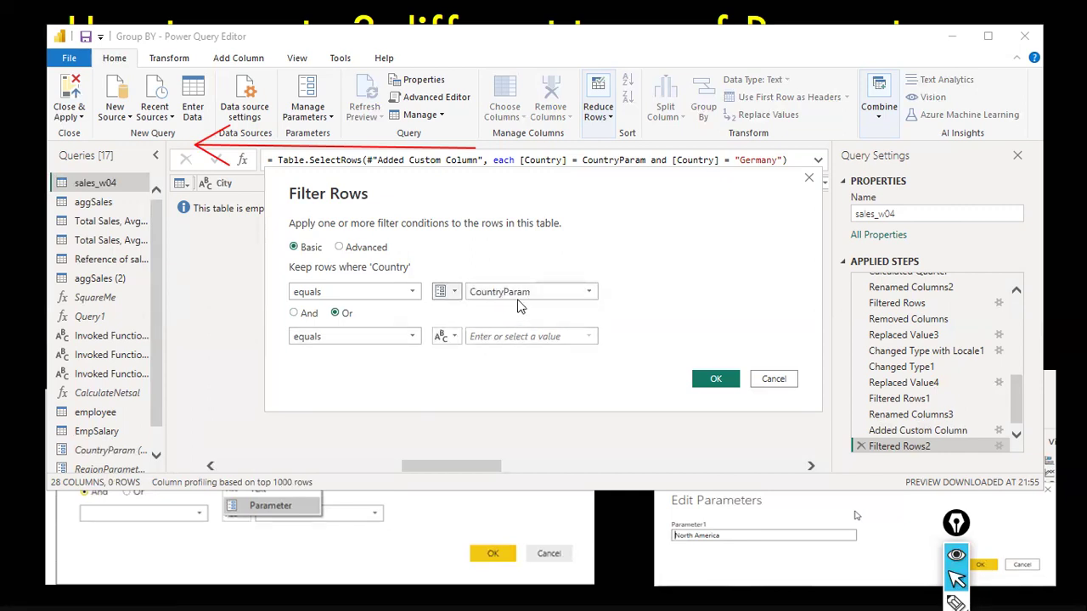
Try to pick a text value from a list for the second Country condition
click(463, 338)
click(451, 347)
click(578, 340)
click(454, 338)
click(474, 350)
click(585, 342)
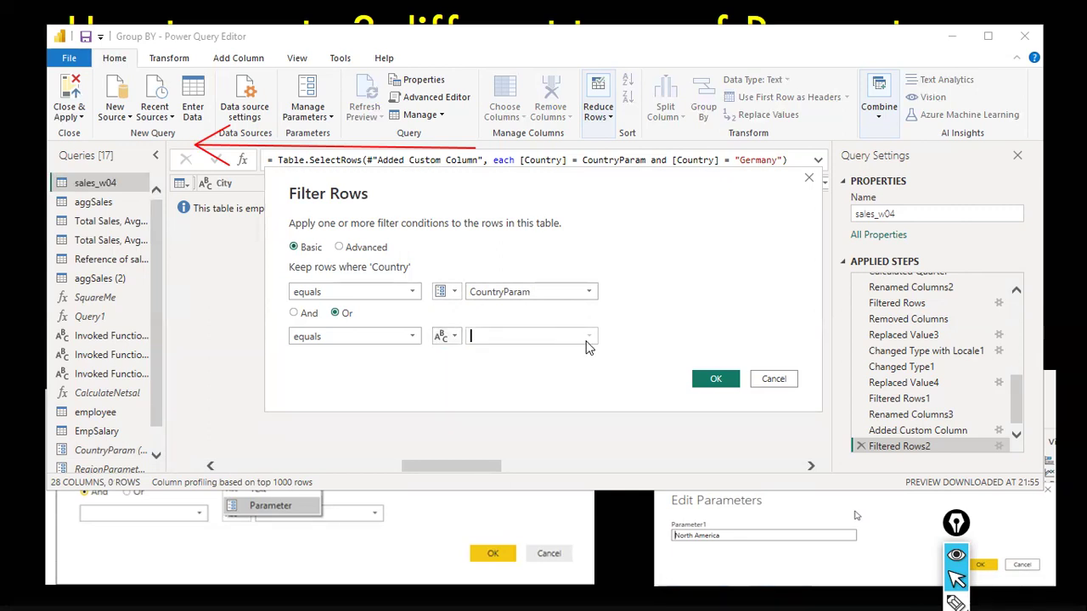
Try the ends with operator on the second condition, restore equals, and join the two conditions with And
click(378, 340)
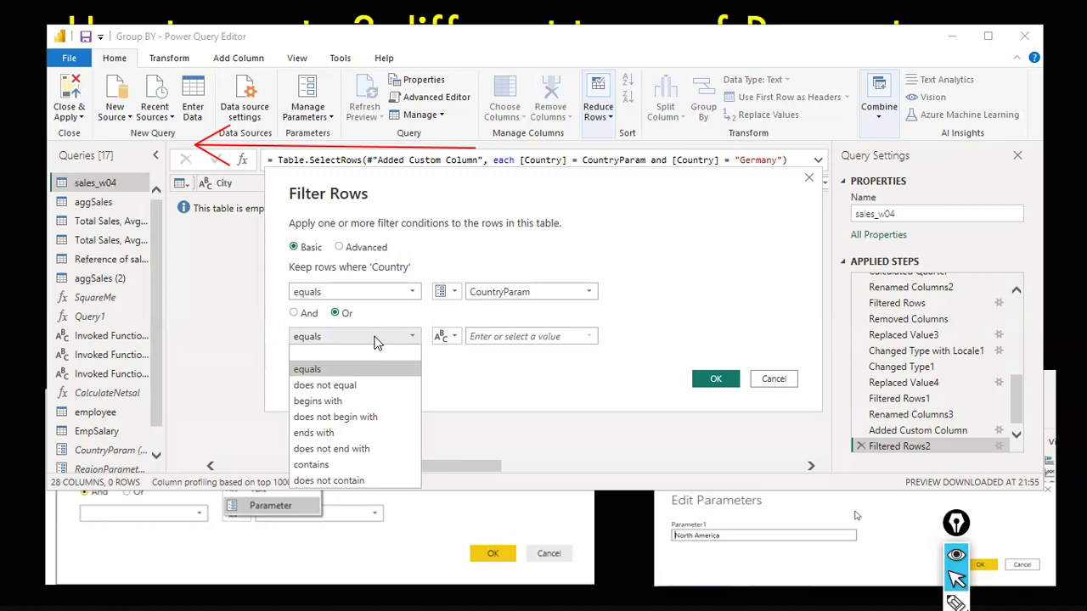
click(408, 438)
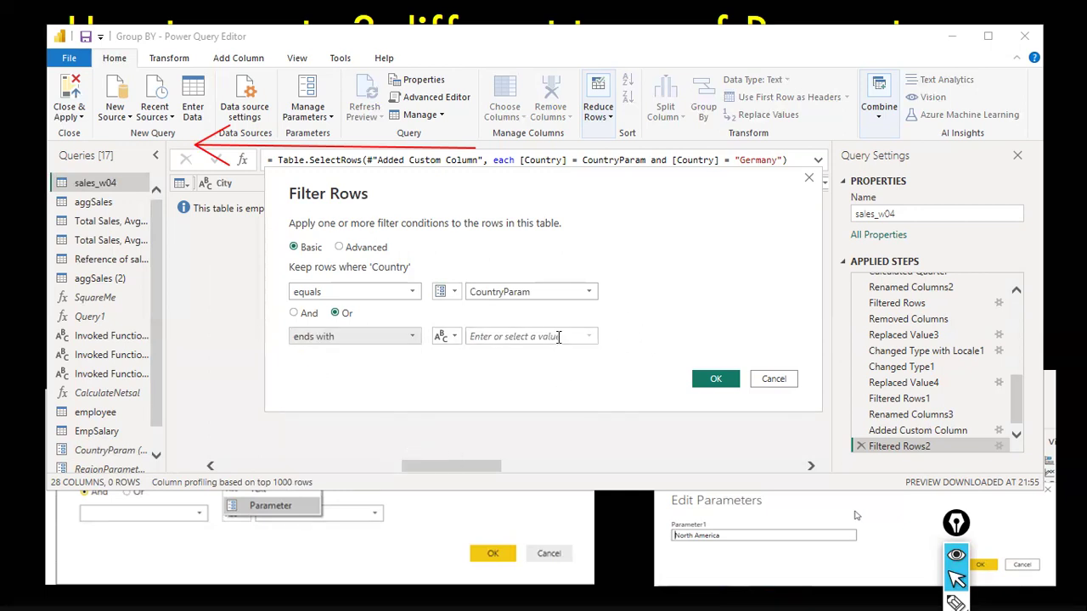
click(361, 337)
click(354, 366)
click(304, 316)
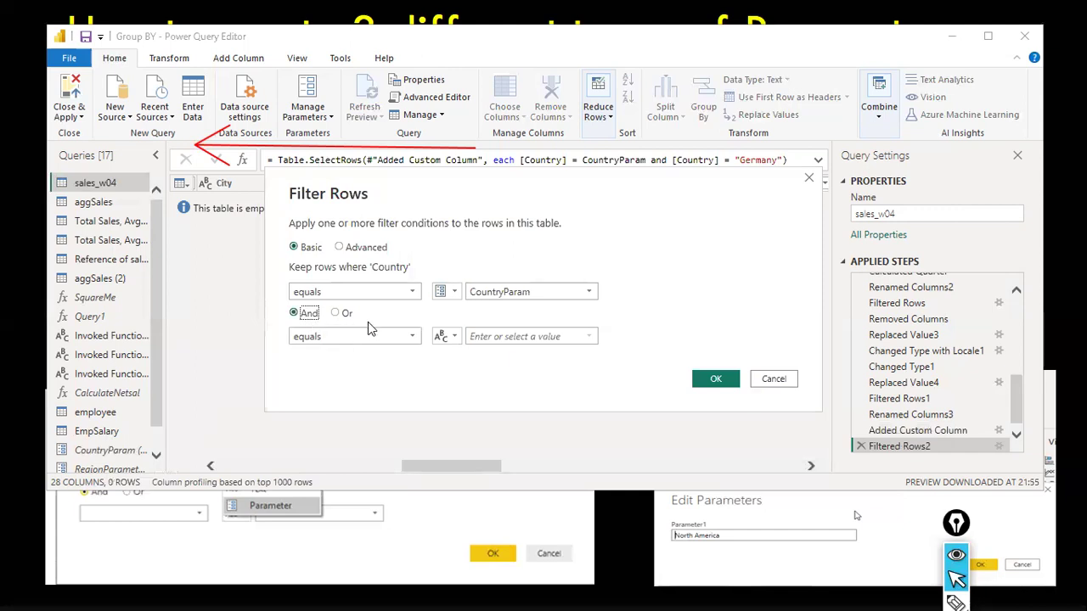
click(446, 336)
click(469, 357)
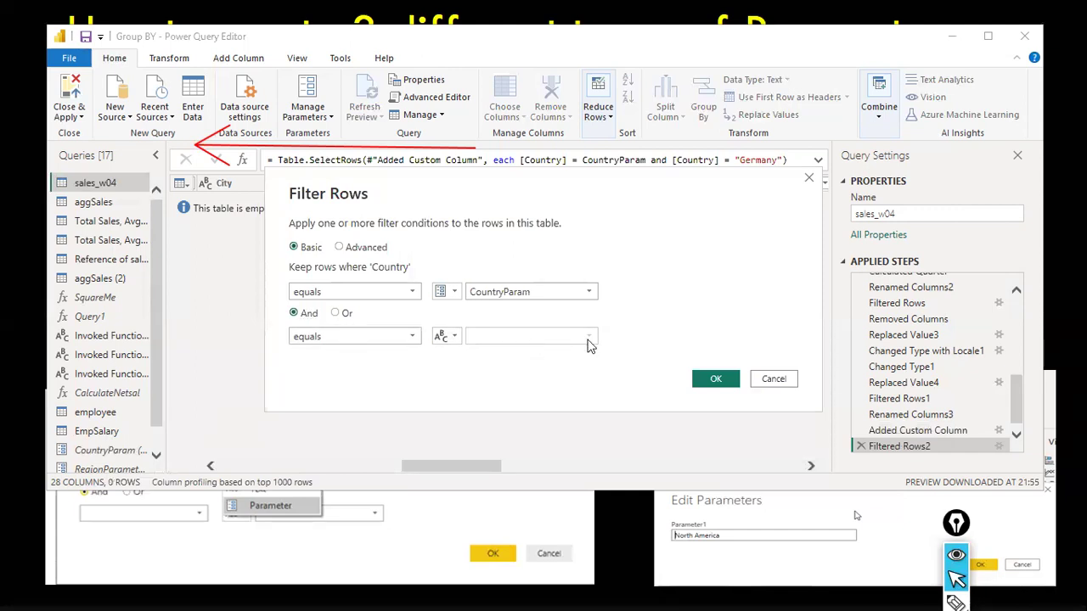
Reselect the equals operator and the CountryParam parameter for the first Country condition
click(354, 291)
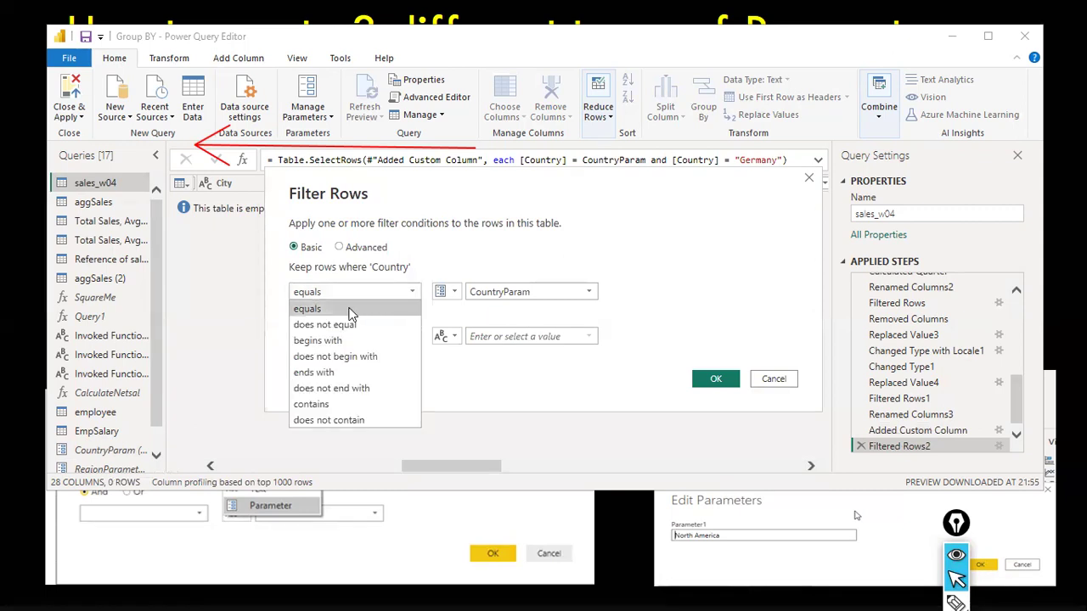
click(355, 310)
click(499, 297)
click(500, 310)
click(445, 291)
click(459, 325)
click(521, 297)
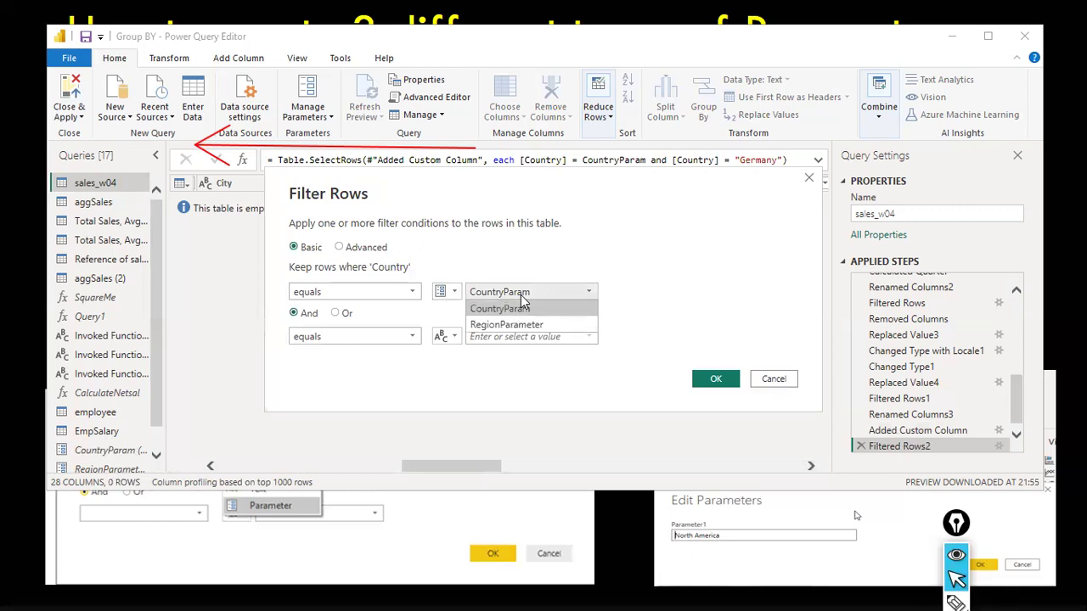
click(524, 310)
Reselect equals for the second Country condition and examine its available value types
click(412, 337)
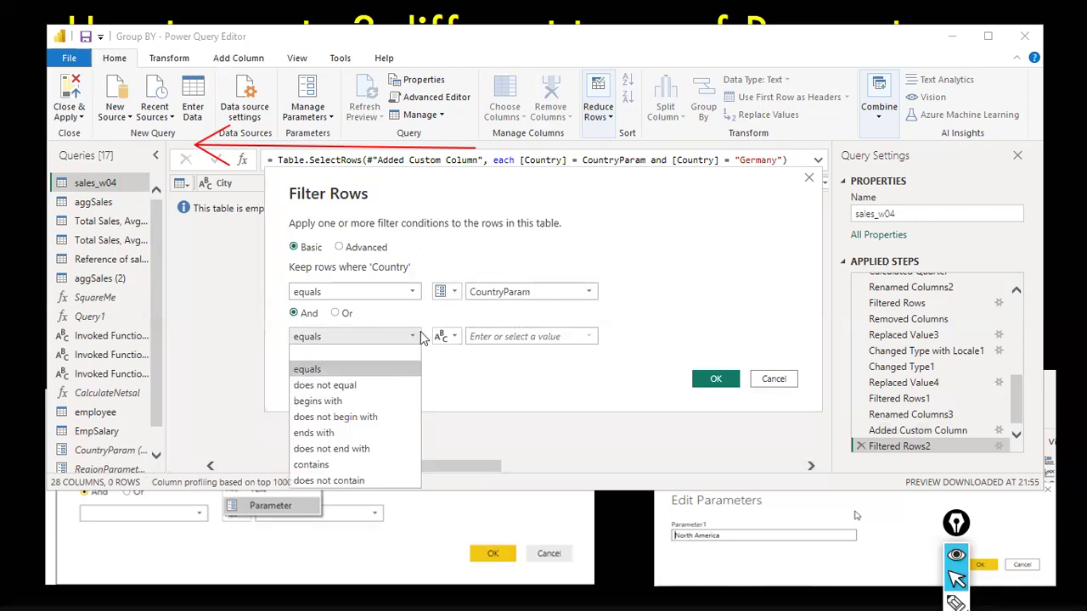
click(406, 365)
click(503, 338)
click(447, 337)
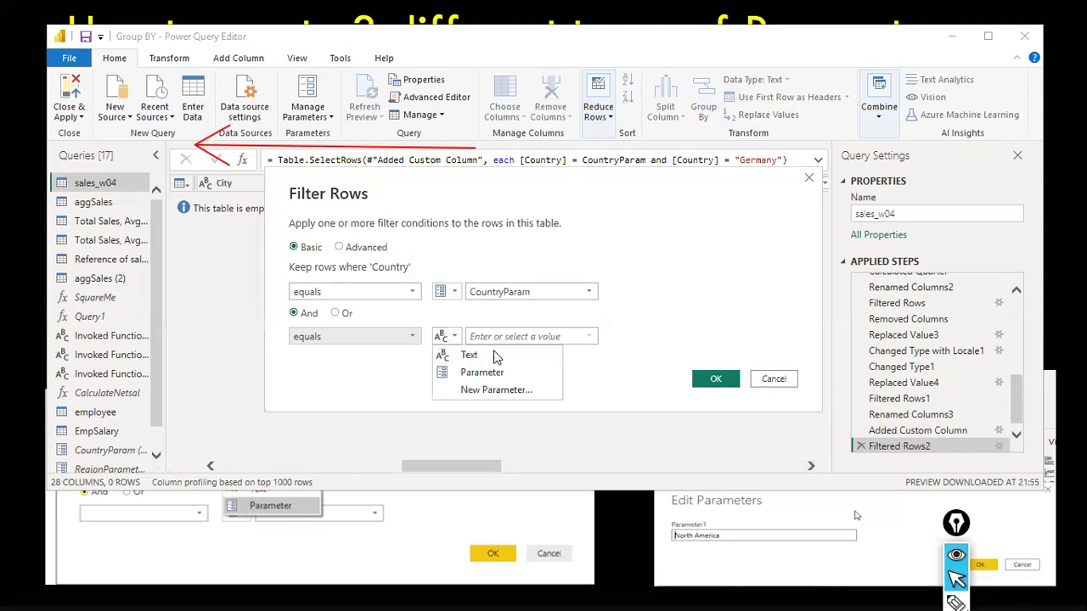
click(567, 332)
click(454, 338)
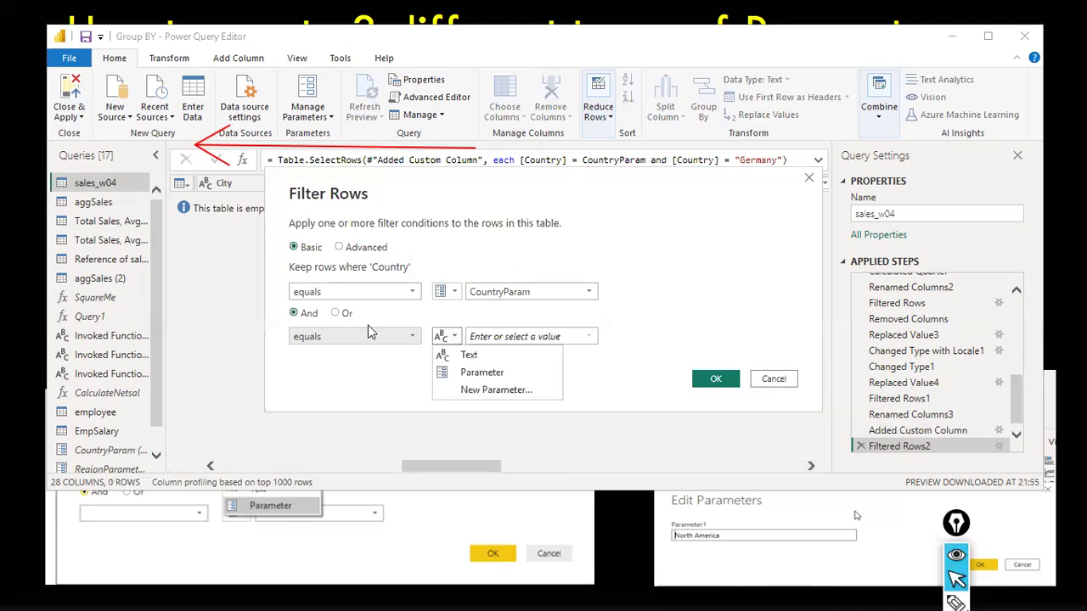
Switch the row filter to advanced mode and join the second clause with Or
click(361, 251)
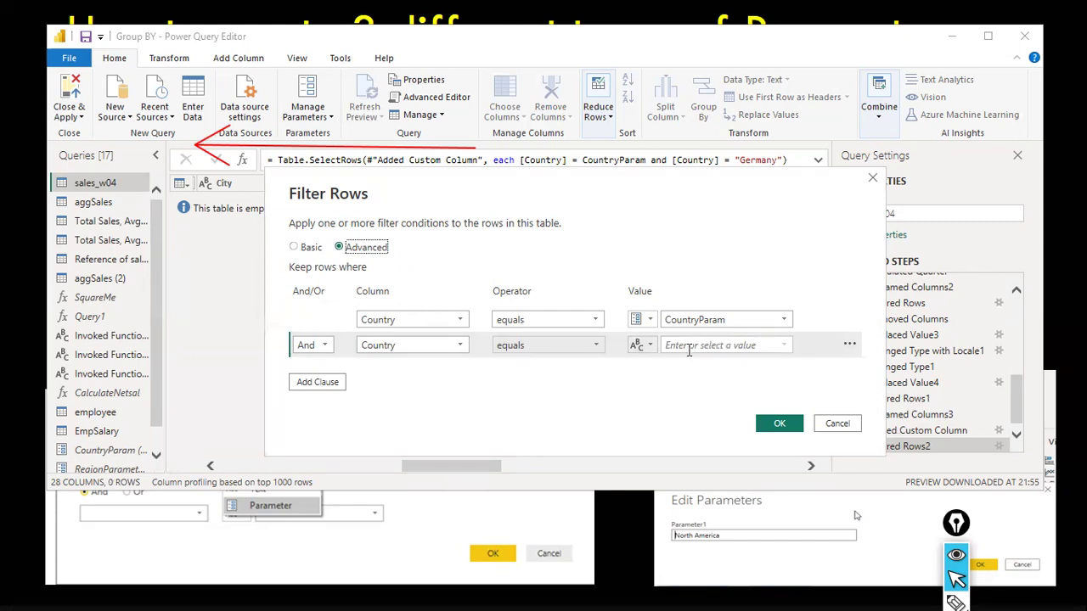
click(638, 345)
click(743, 348)
click(849, 345)
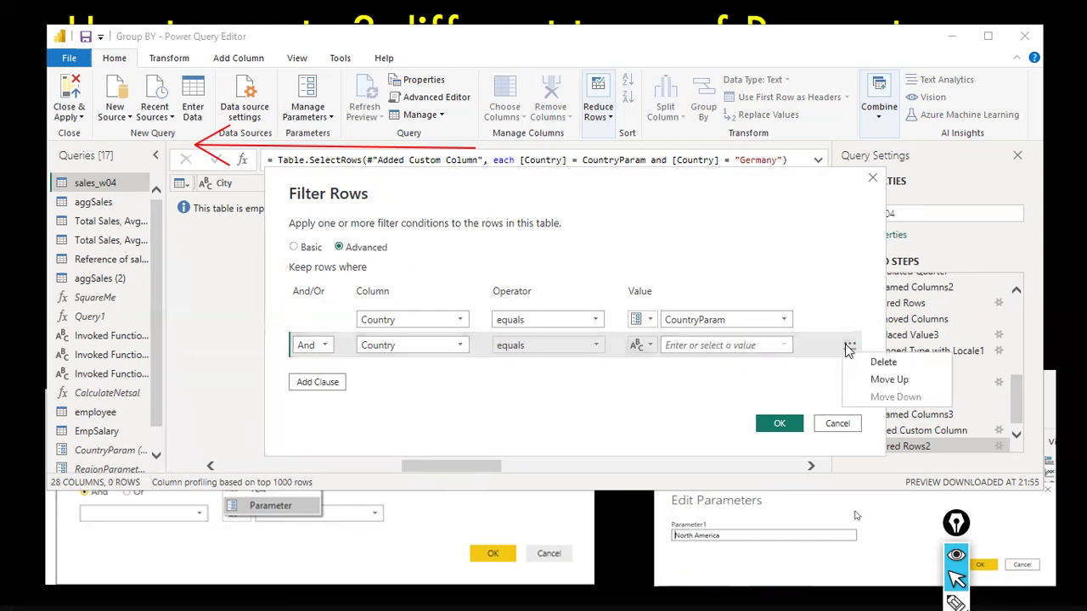
click(493, 378)
click(325, 346)
click(303, 378)
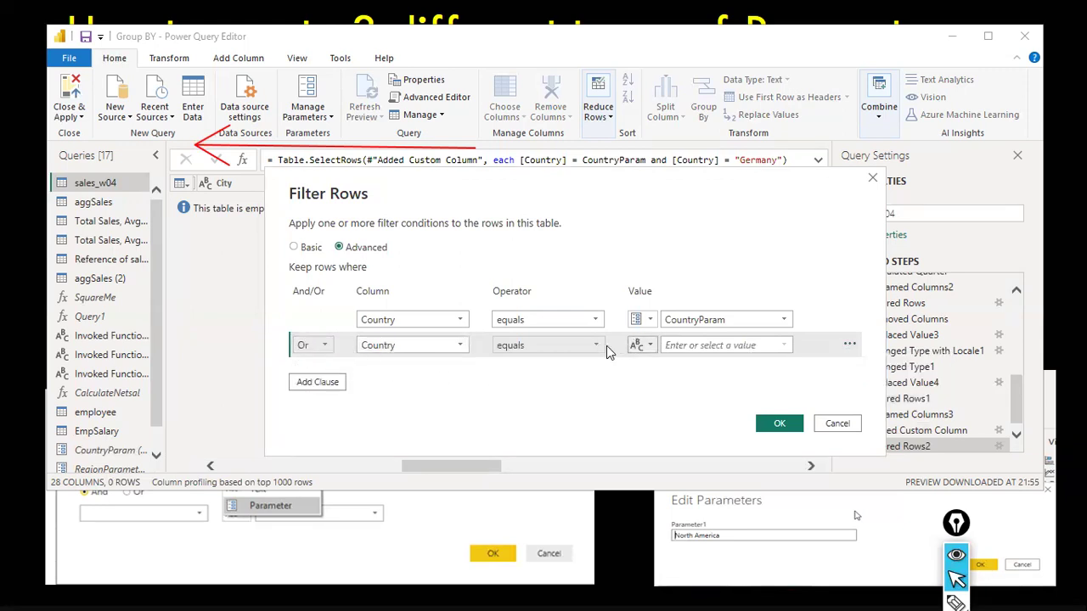
Try to choose a text value for the second Country clause in the advanced filter
click(602, 347)
click(602, 346)
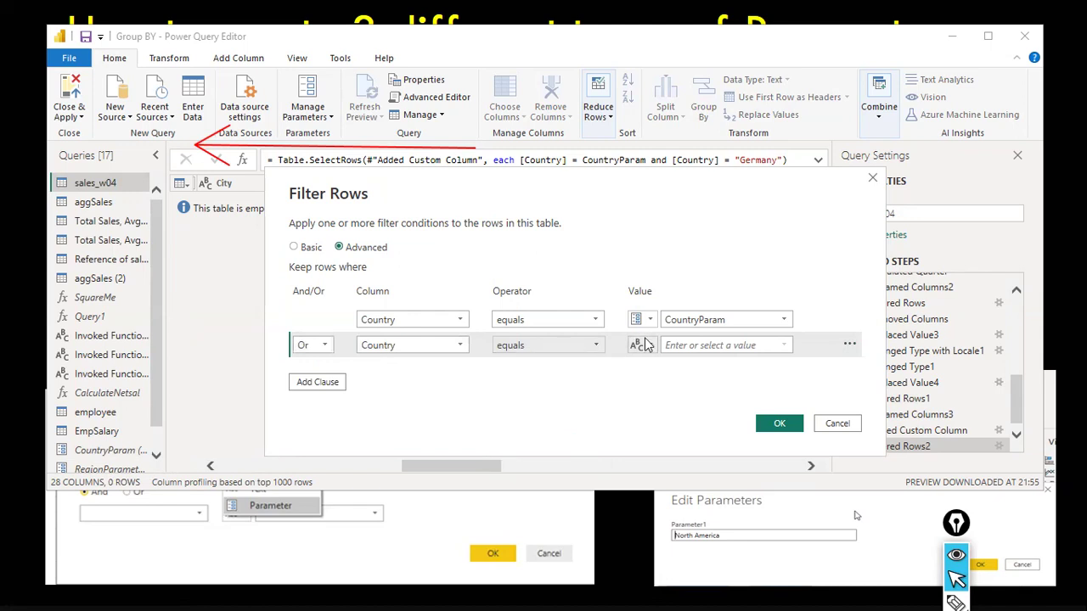
click(650, 345)
click(646, 364)
click(754, 344)
Add a third clause to the advanced filter and delete it again
click(342, 382)
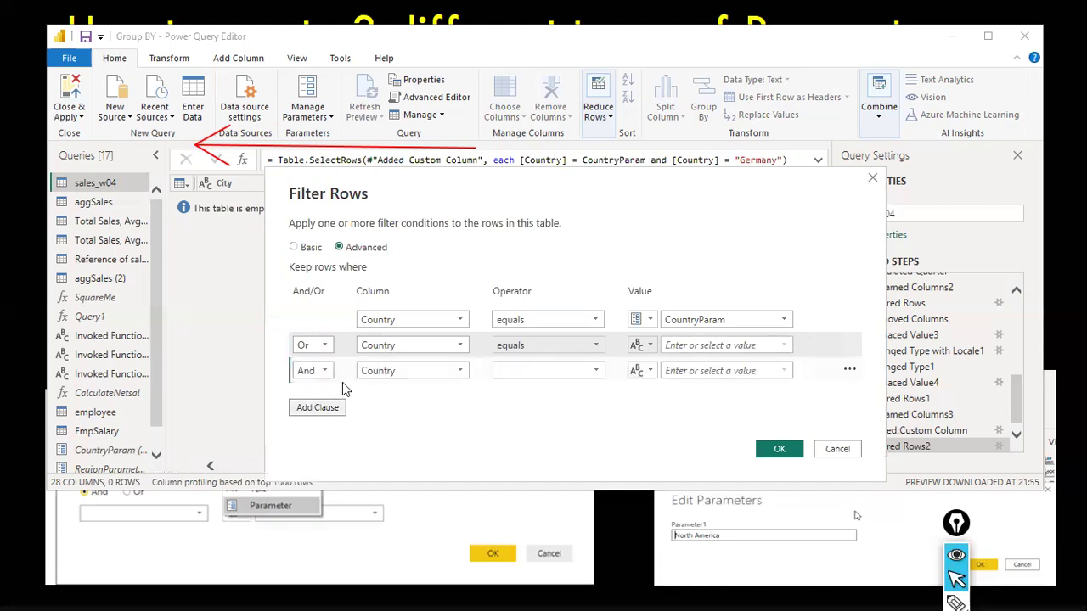
click(849, 371)
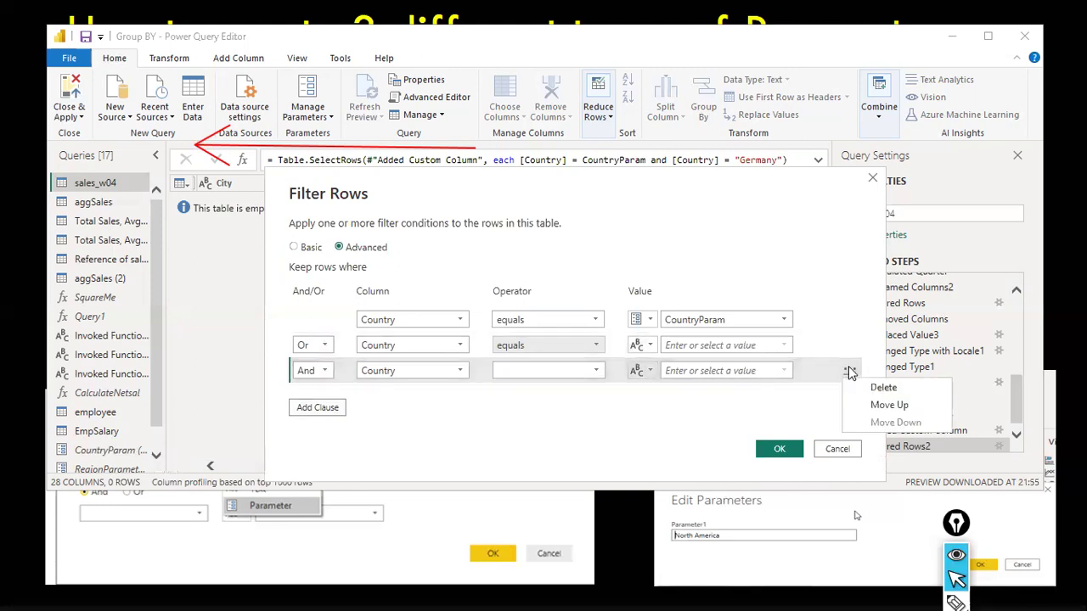
click(896, 390)
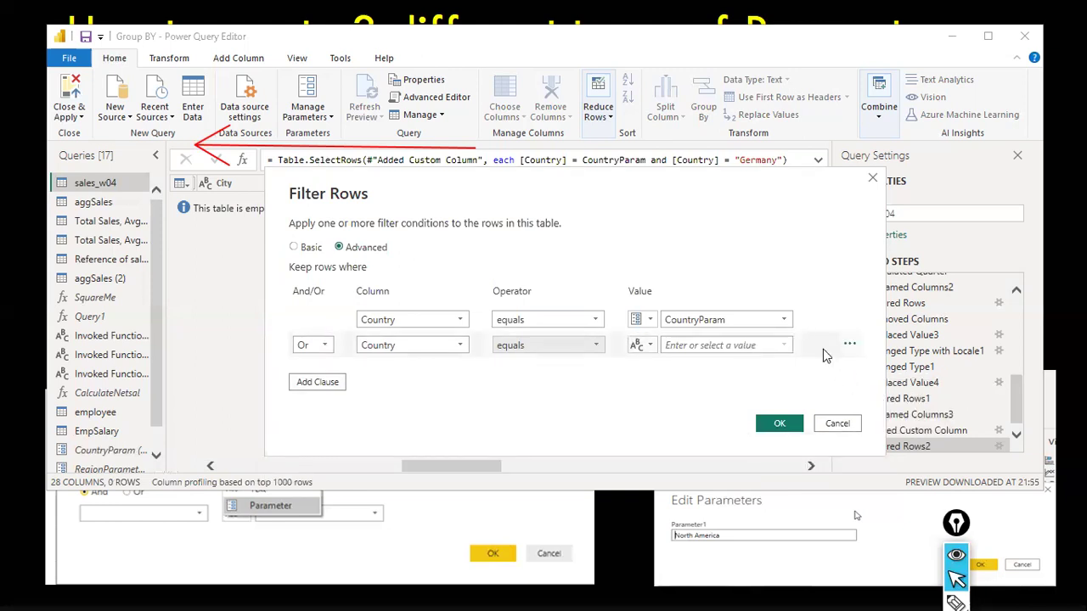
Change the column of the second filter clause to Sales
click(463, 350)
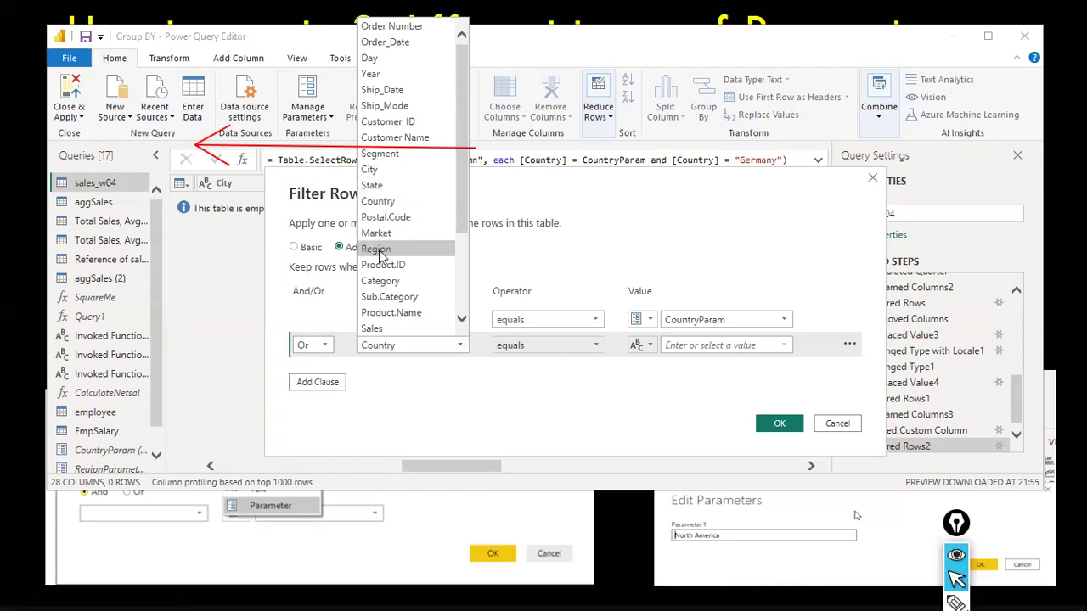
scroll(394, 316, down, 3)
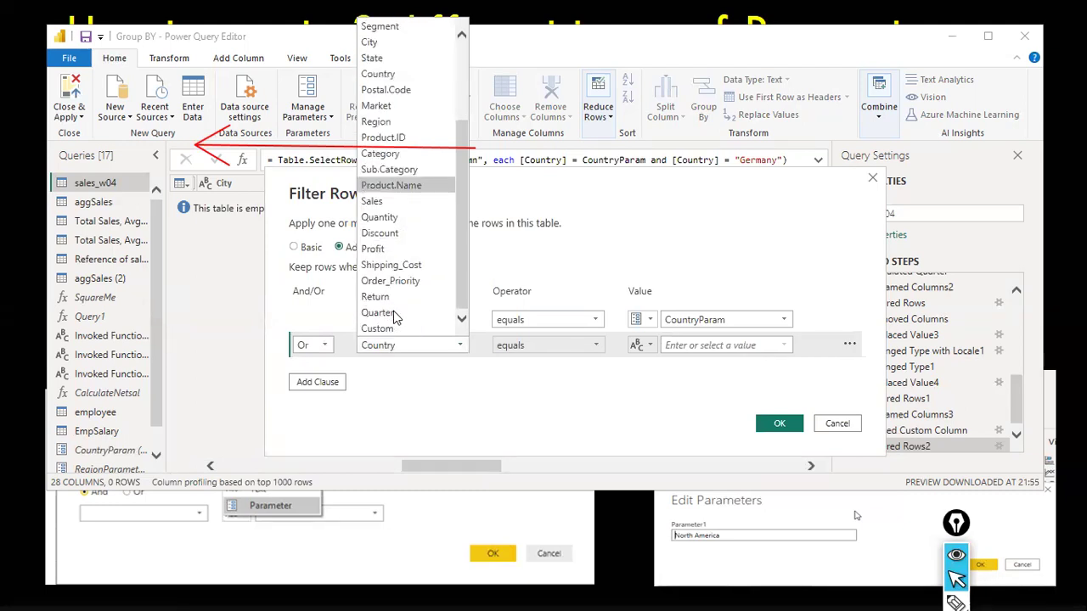
scroll(393, 316, up, 3)
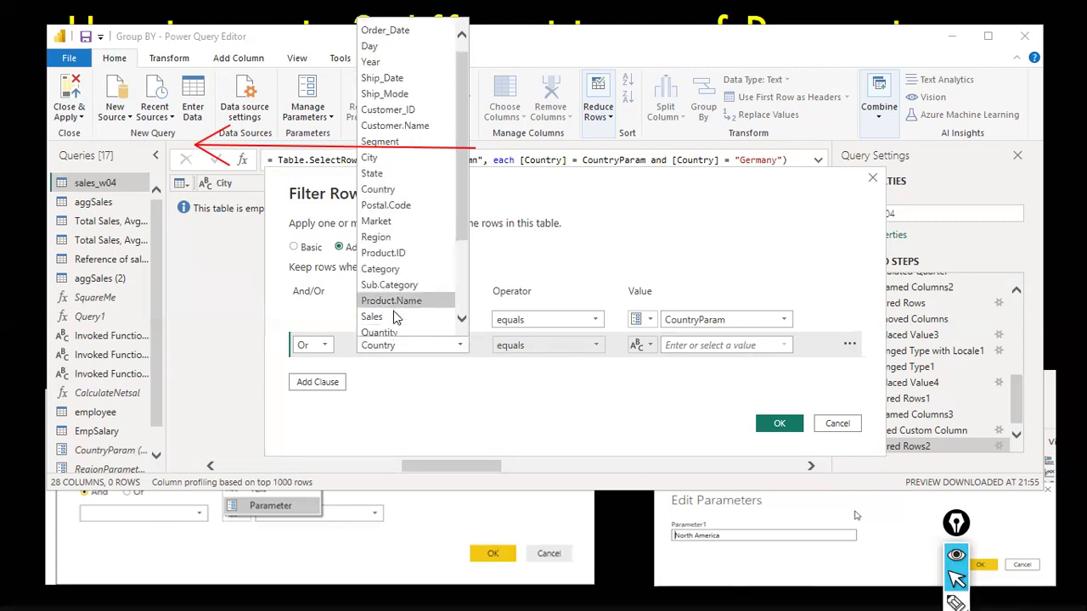
scroll(393, 315, down, 2)
scroll(406, 308, down, 1)
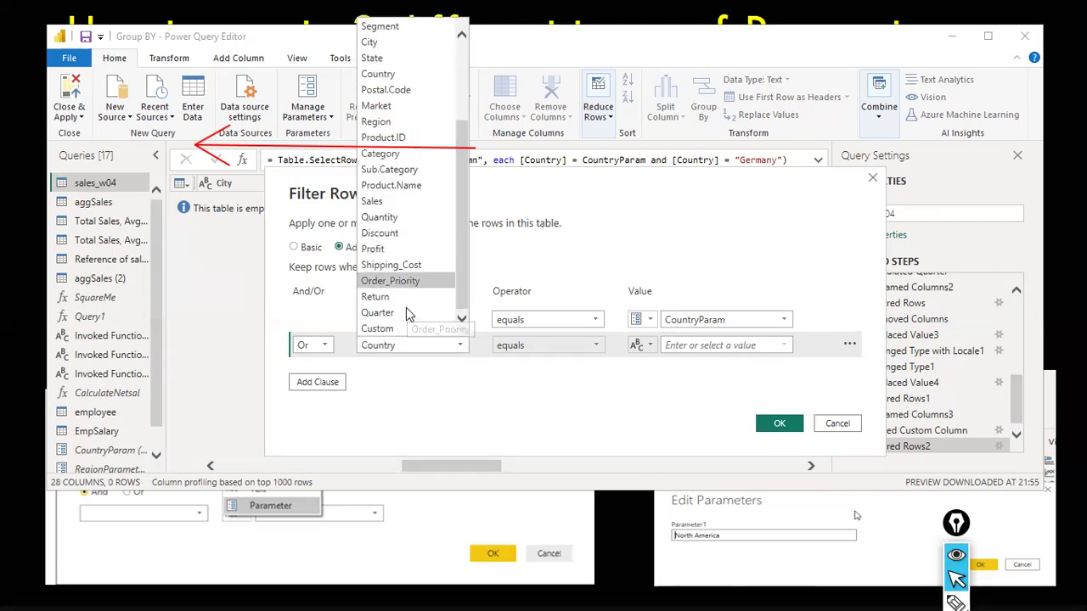
click(400, 201)
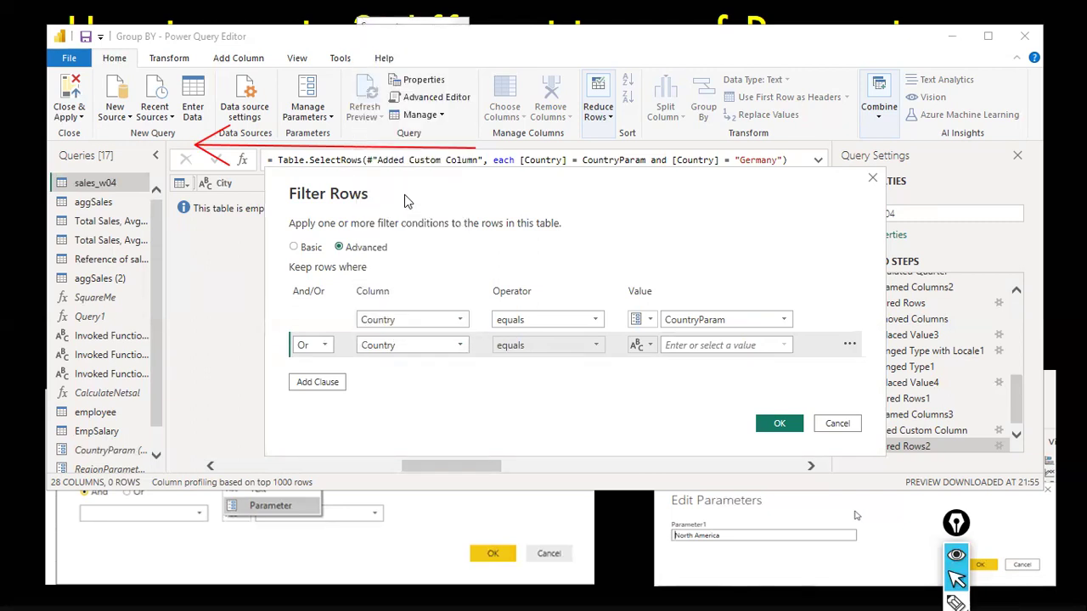
Set the Sales clause to is greater than the decimal number 5000 and apply the row filter
click(590, 350)
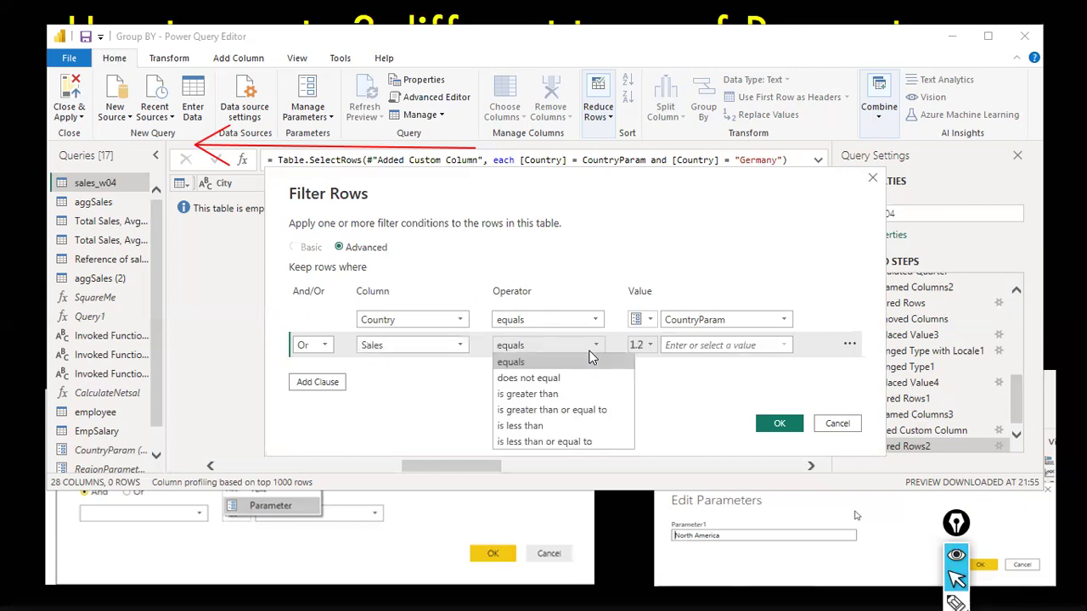
click(597, 396)
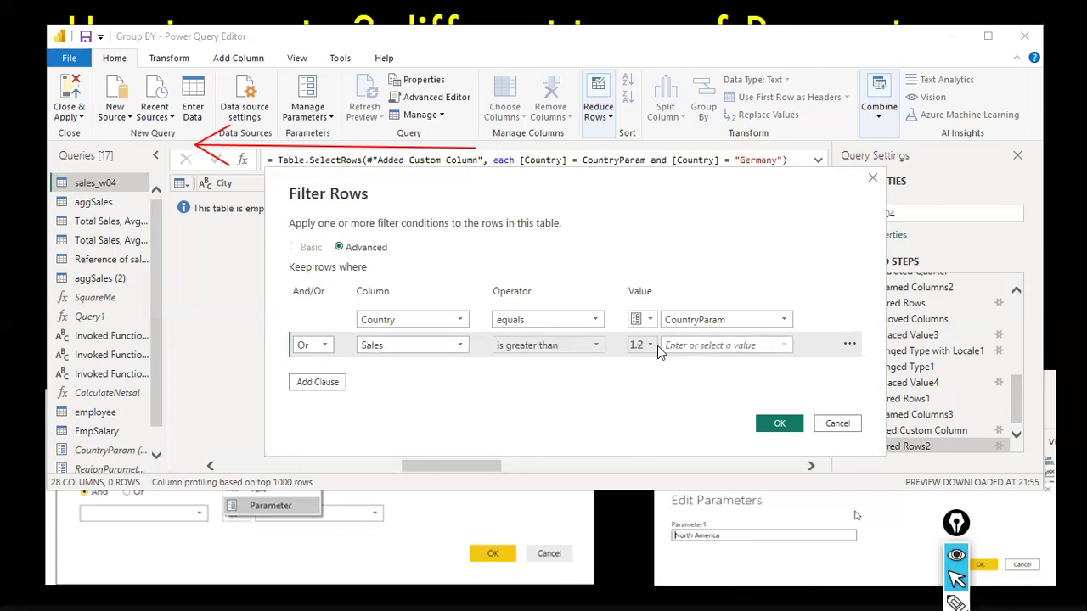
click(646, 347)
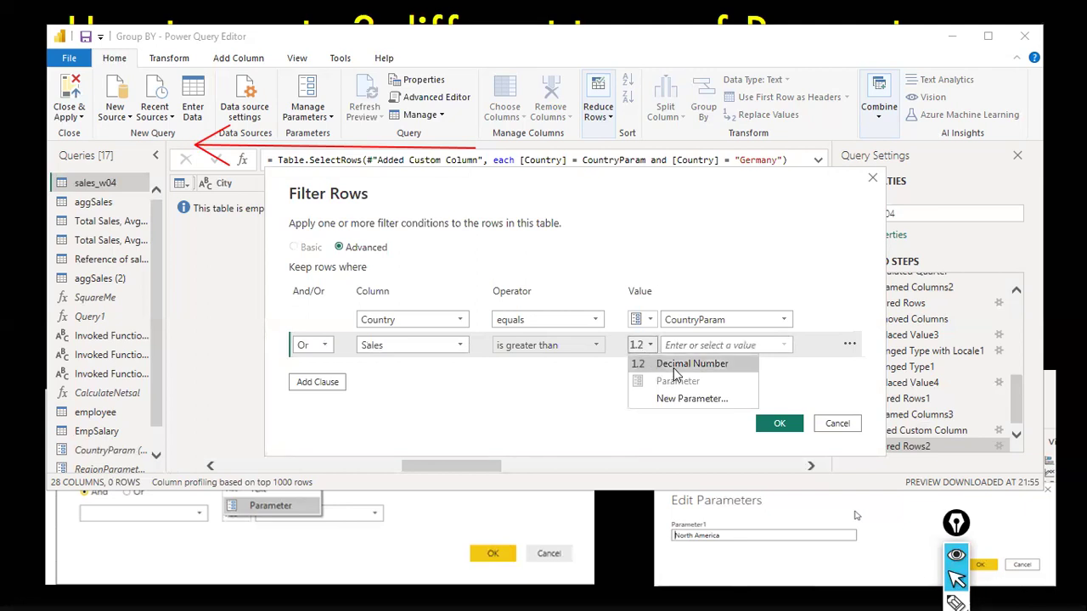
click(686, 363)
click(700, 346)
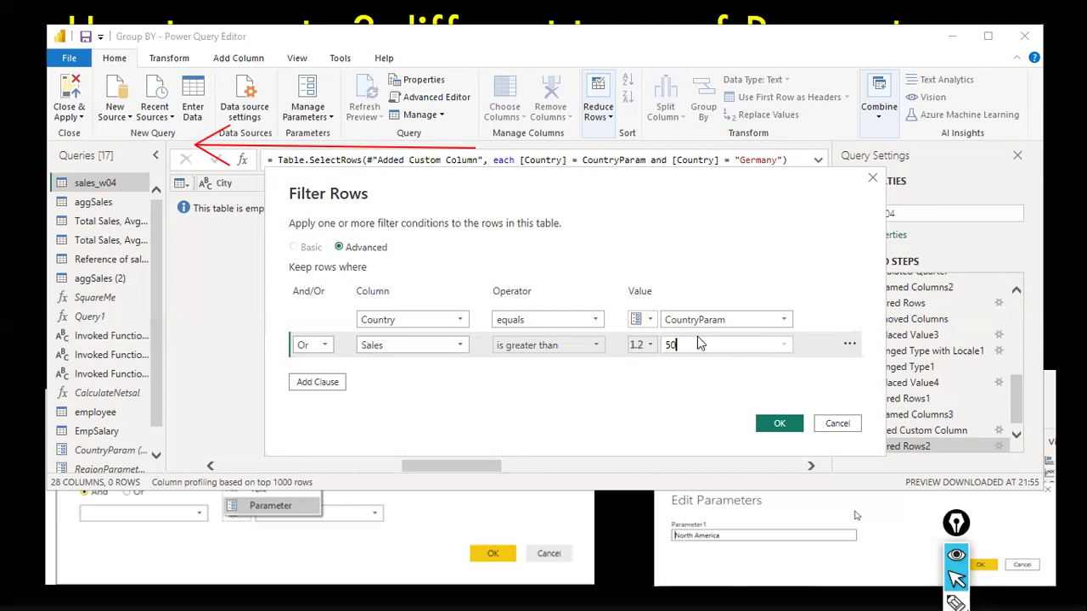
click(778, 423)
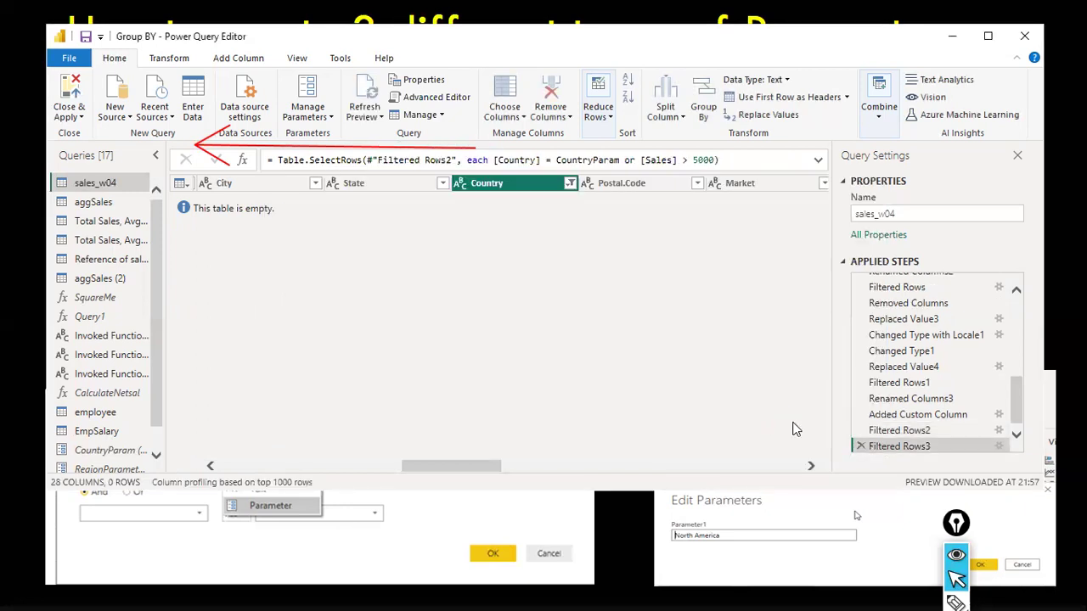
Filter the Country column of sales_w04 with a basic condition that equals the CountryParam parameter
click(570, 184)
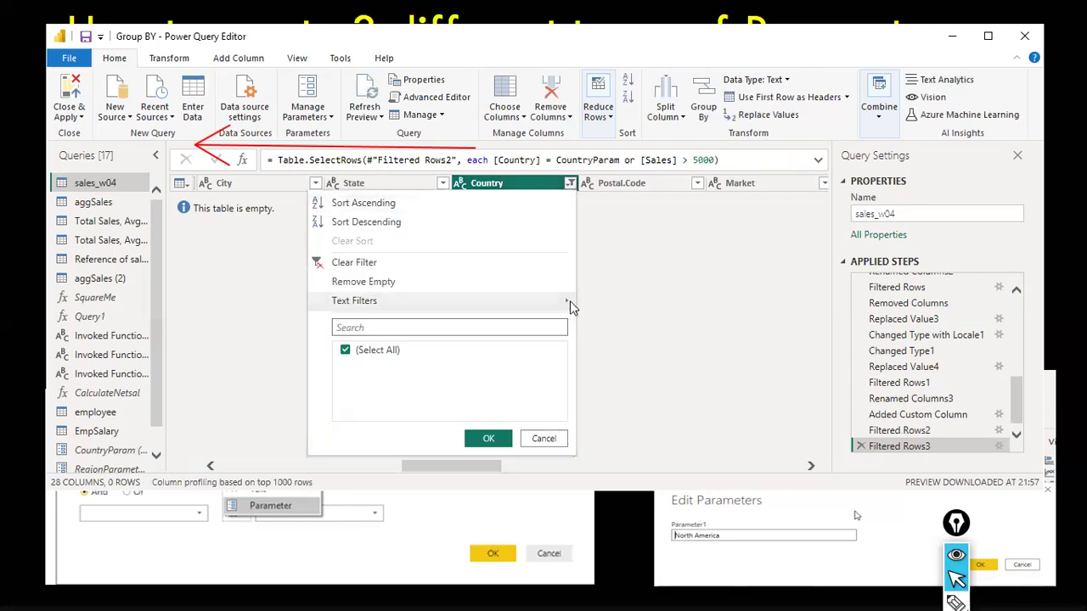
mouse_move(569, 301)
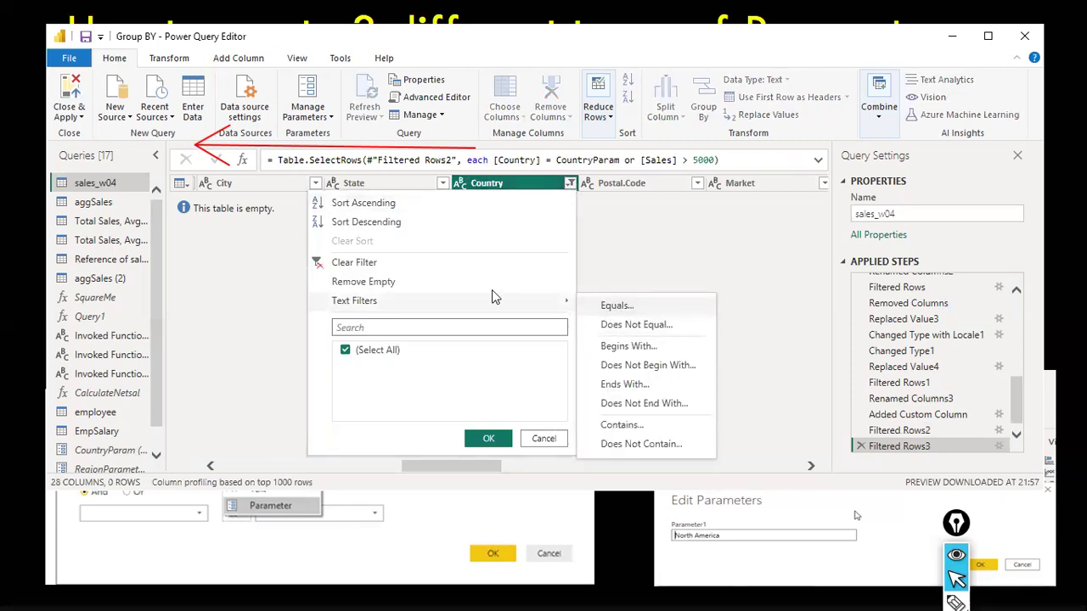
click(492, 299)
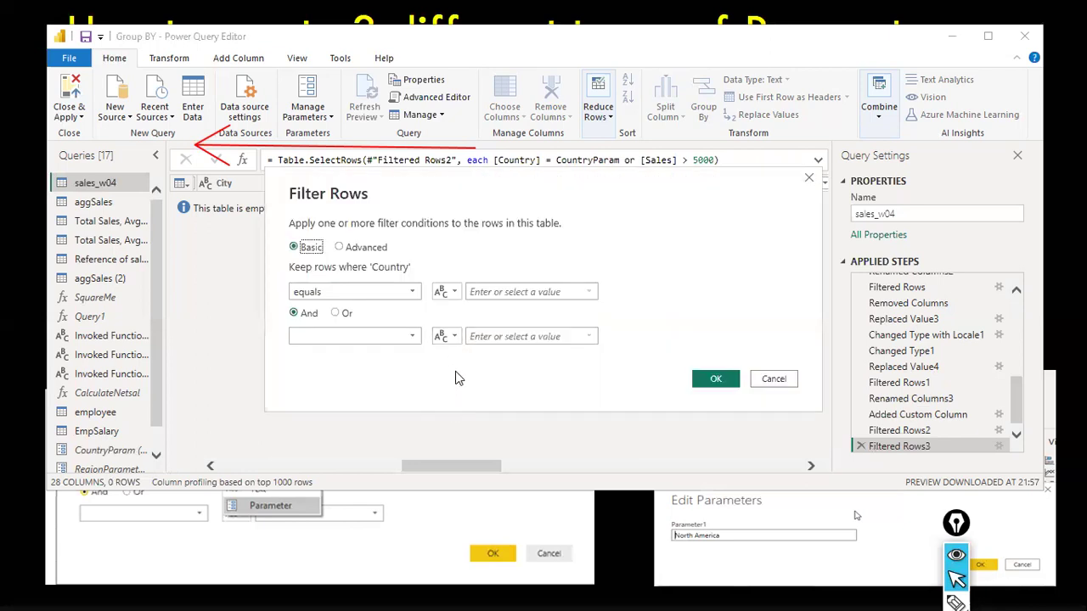
click(445, 291)
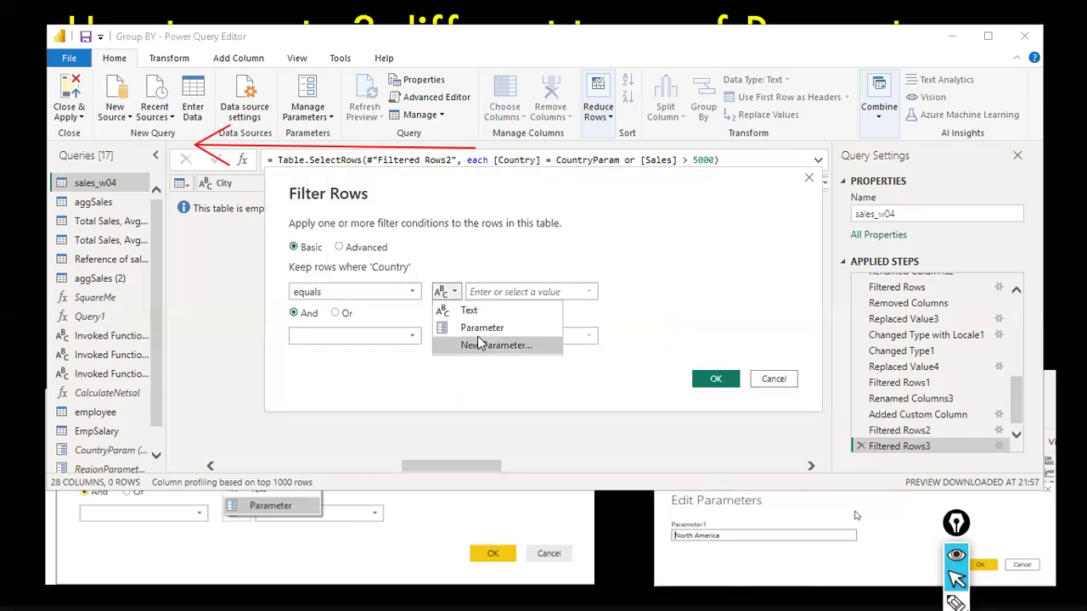
click(482, 328)
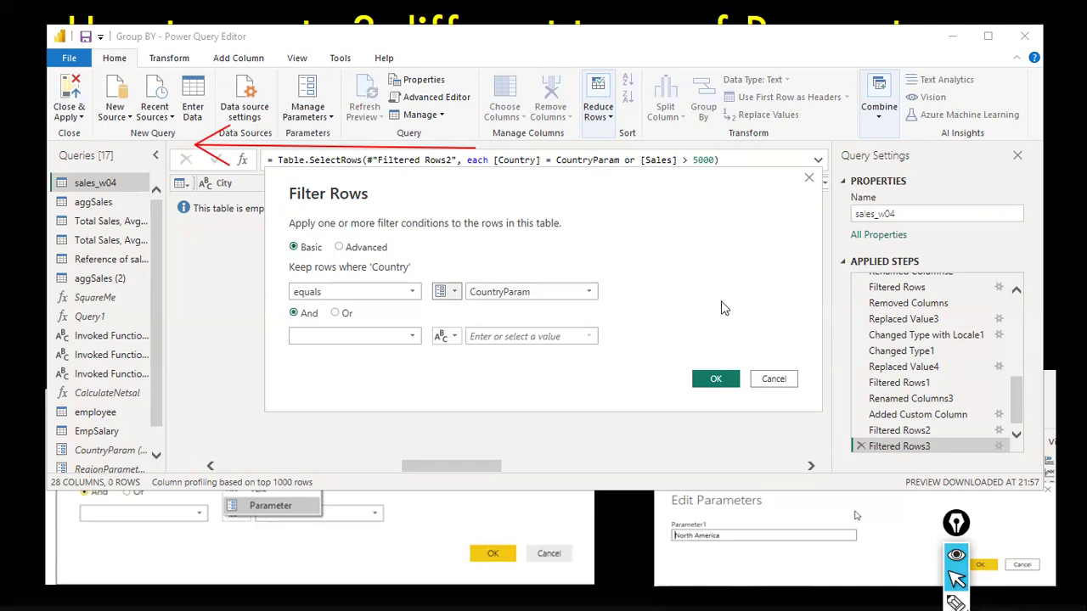
click(712, 379)
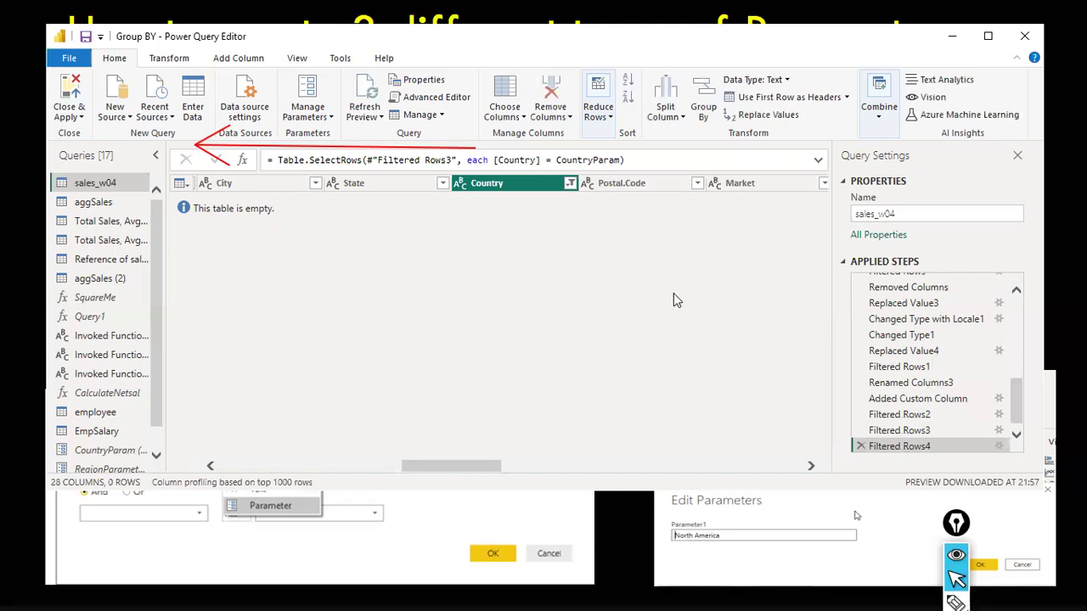
Review the settings of CountryParam, including its suggested values query and current value
click(119, 451)
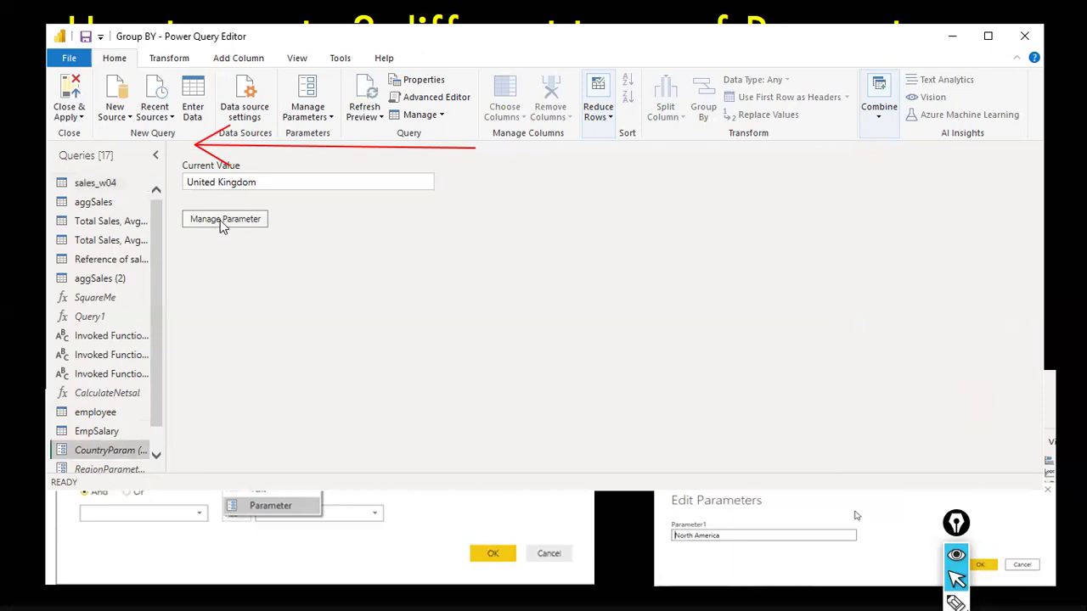
click(222, 219)
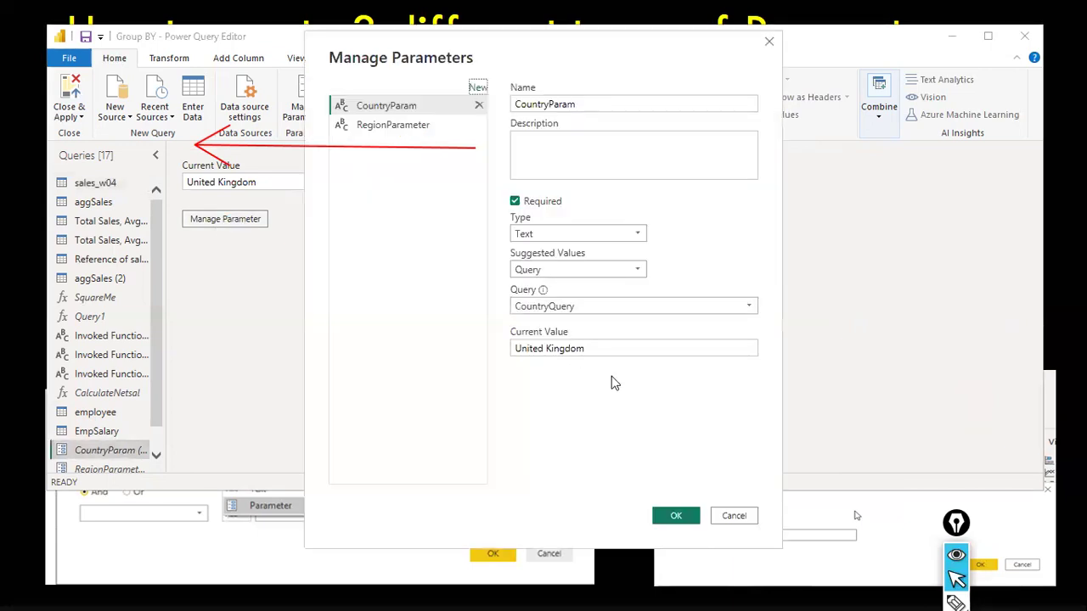
click(676, 517)
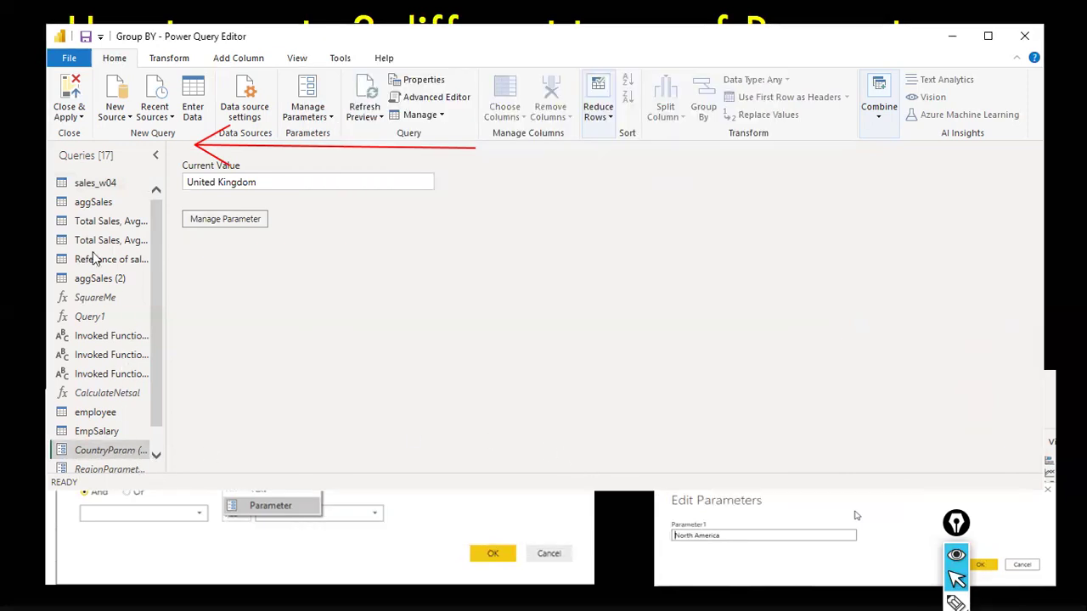
Go to the Country column of sales_w04 and delete the last filter step
click(85, 183)
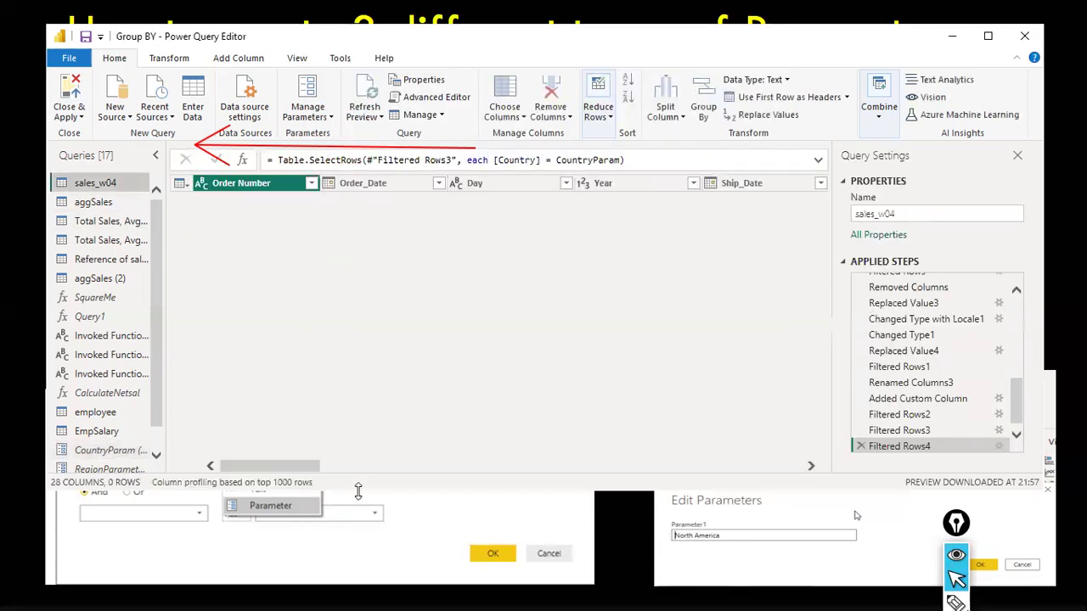
drag(301, 466, 597, 465)
drag(625, 464, 357, 461)
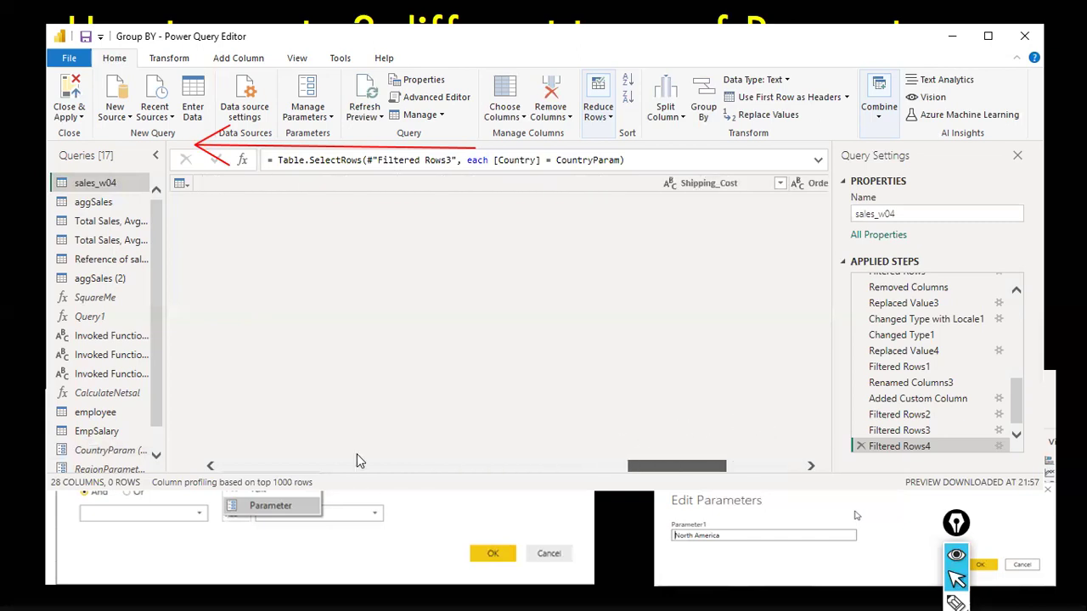
click(297, 58)
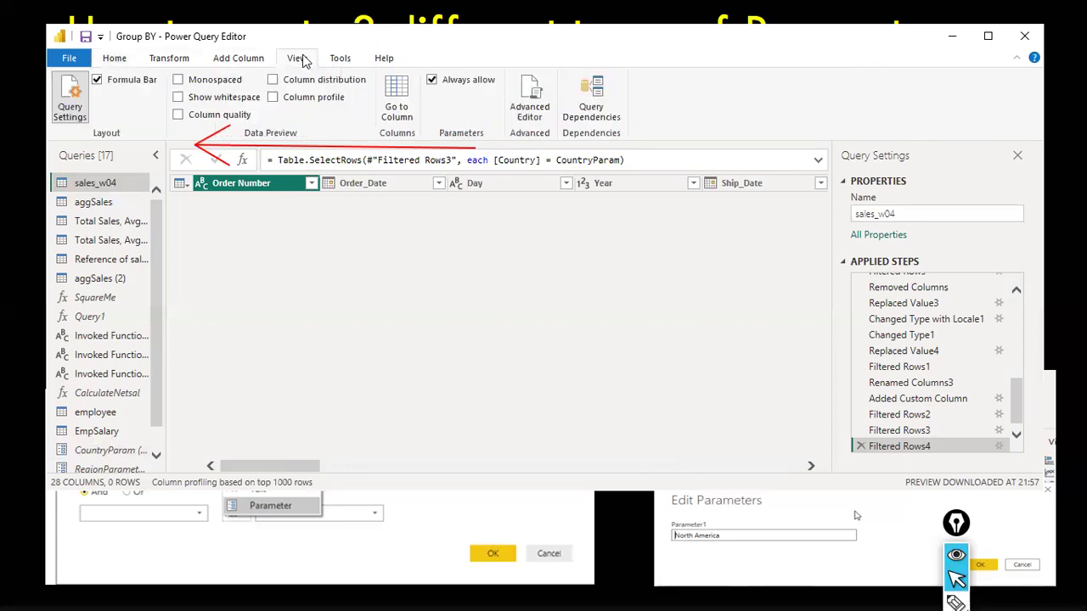
click(406, 126)
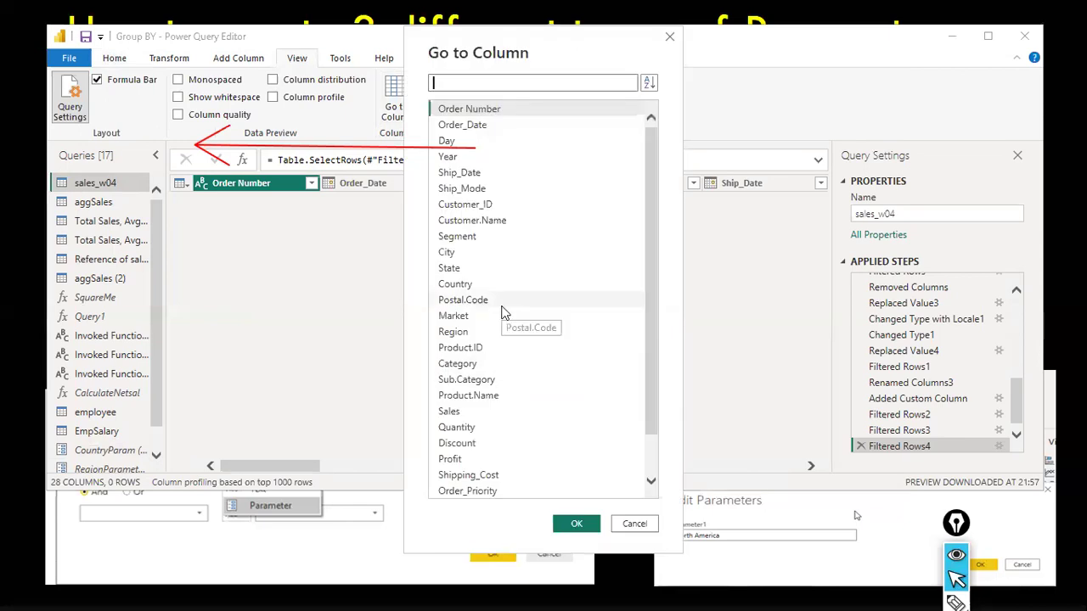
scroll(502, 313, down, 1)
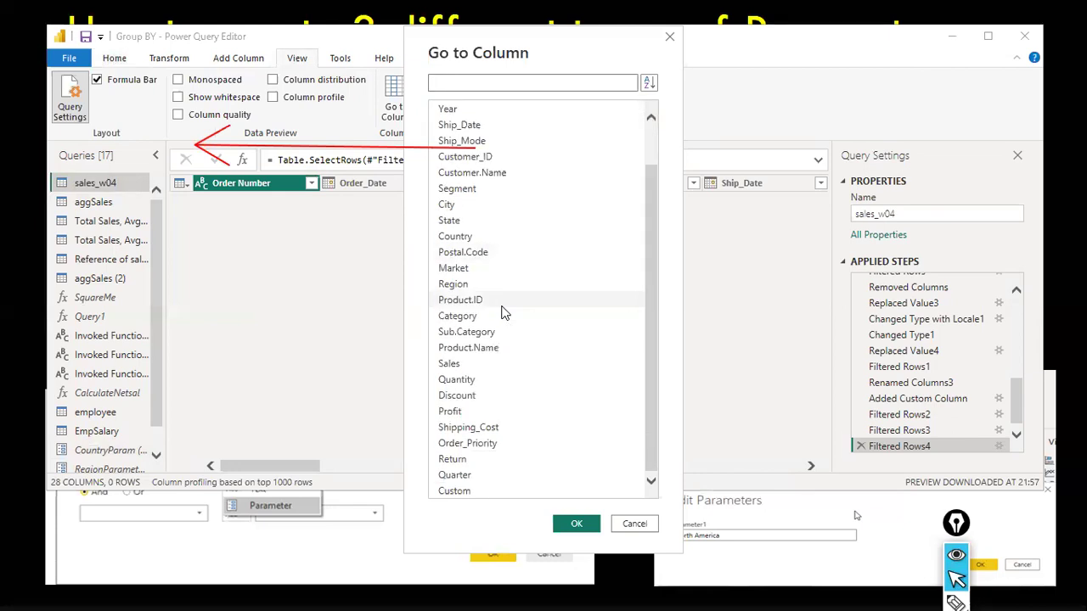
double_click(476, 244)
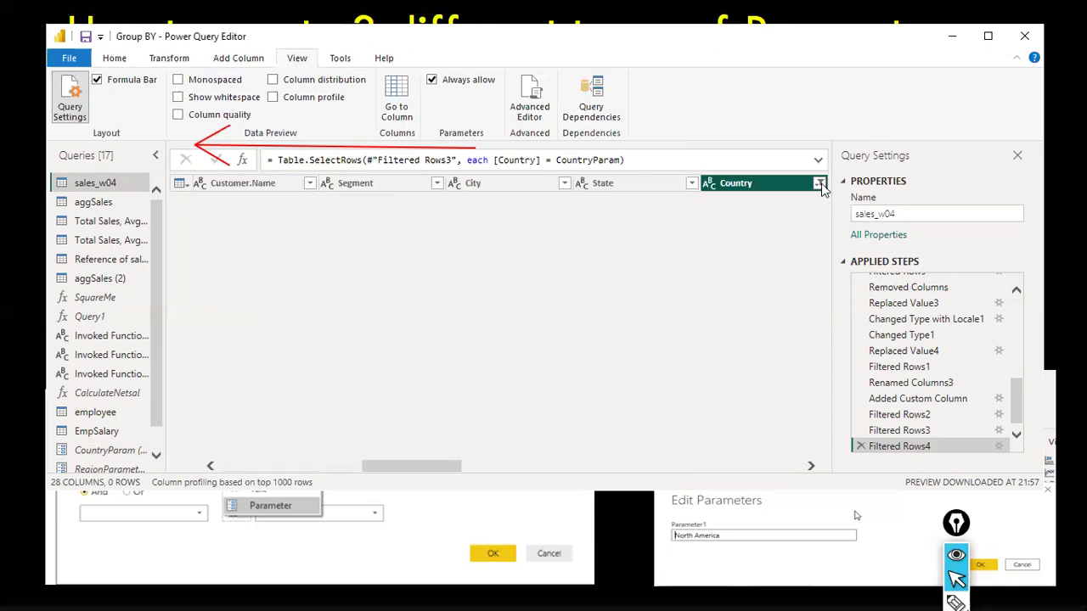
click(818, 185)
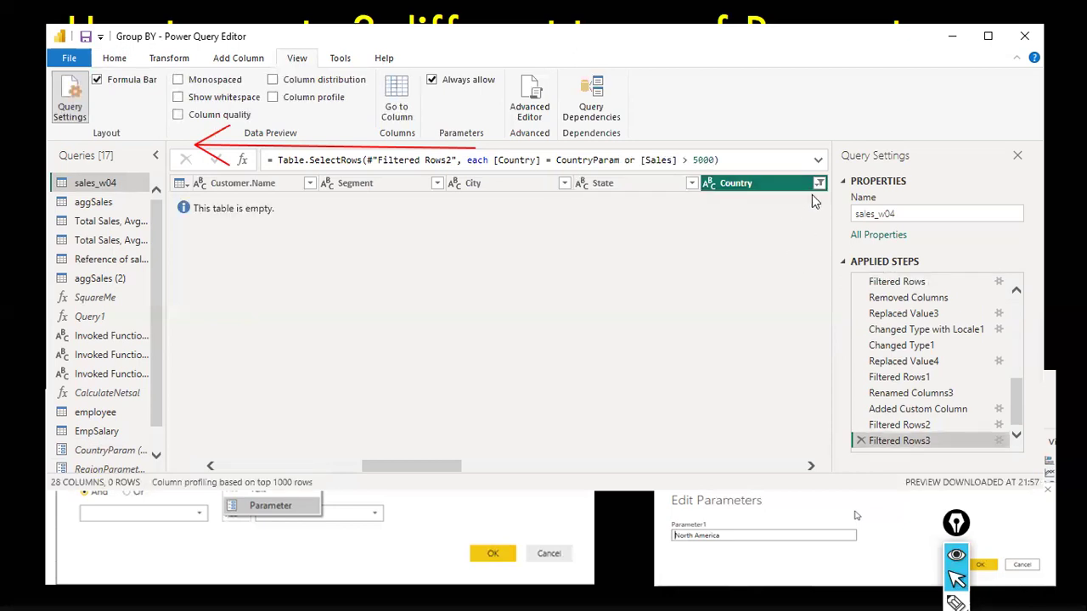
Add a basic text filter again on the Country column so that it equals the CountryParam parameter
click(819, 184)
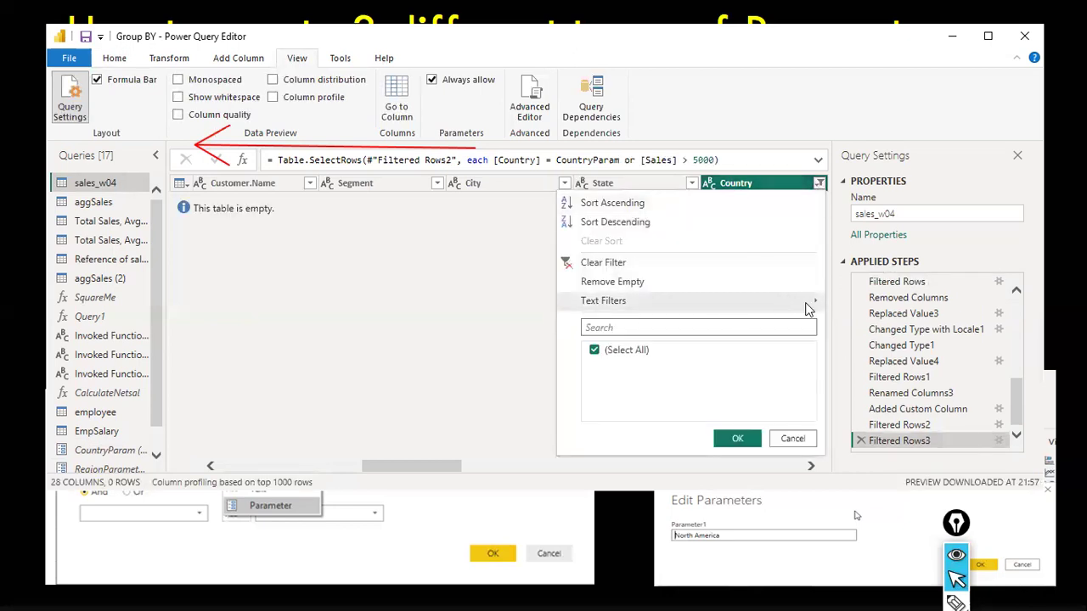
mouse_move(814, 308)
click(858, 306)
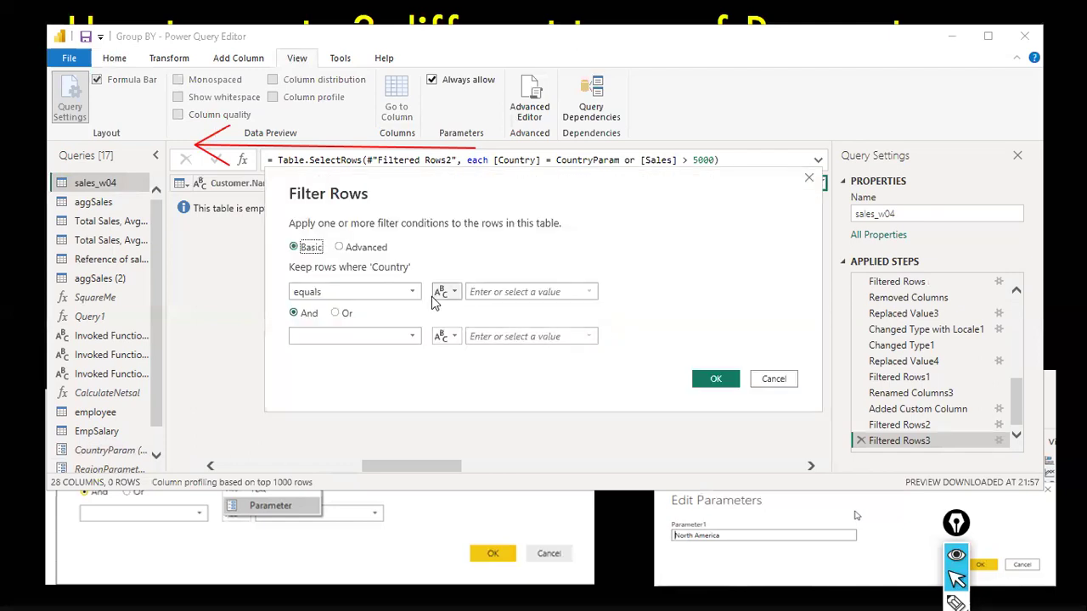
click(450, 293)
click(480, 325)
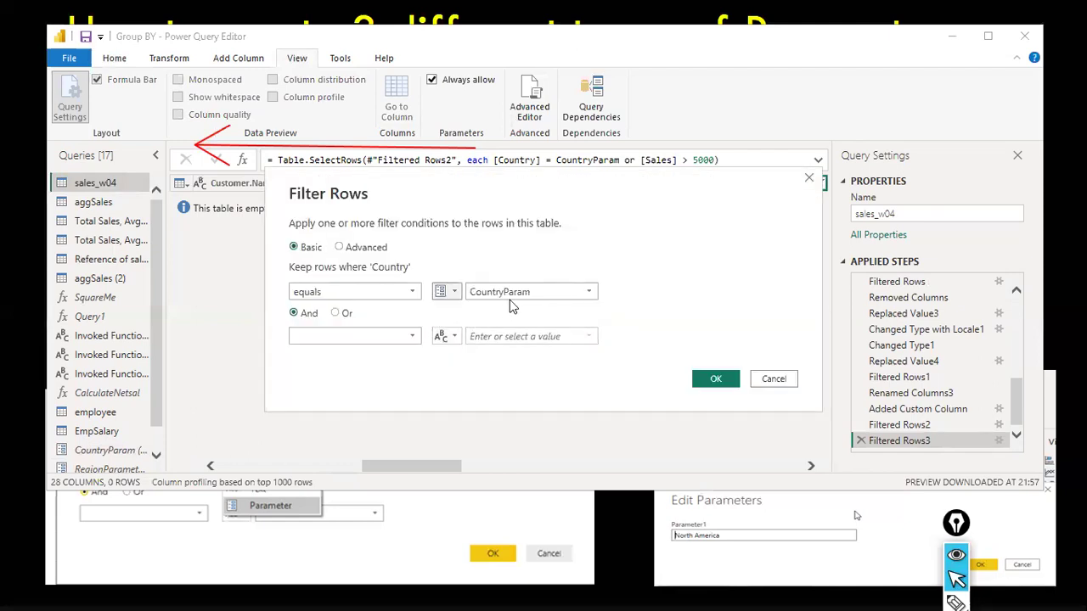
click(716, 379)
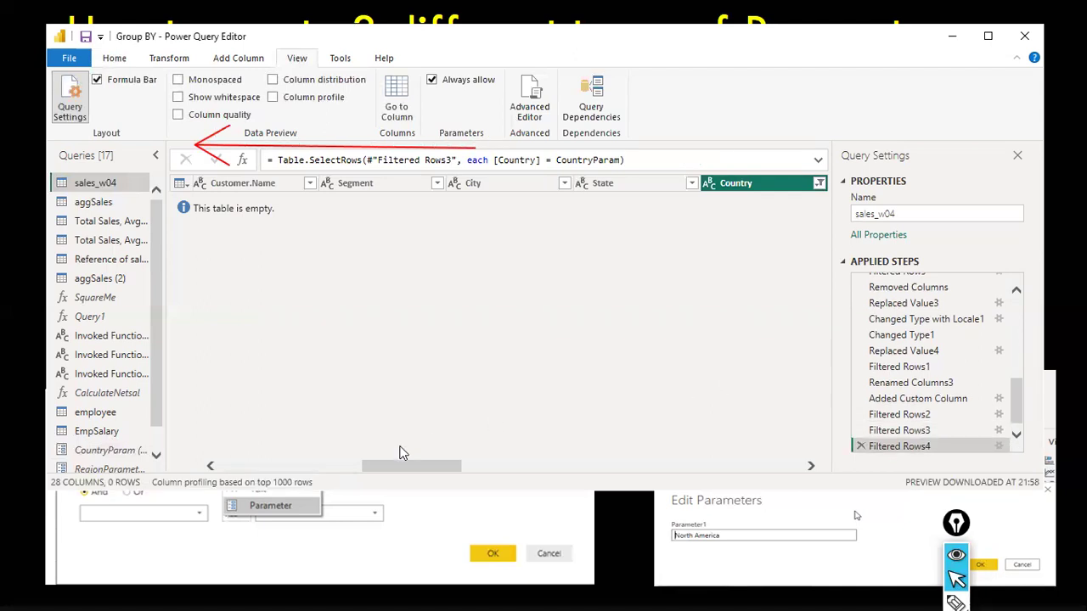
Close the Power Query Editor with the query changes applied and return to the Power BI Desktop report
drag(392, 466, 799, 422)
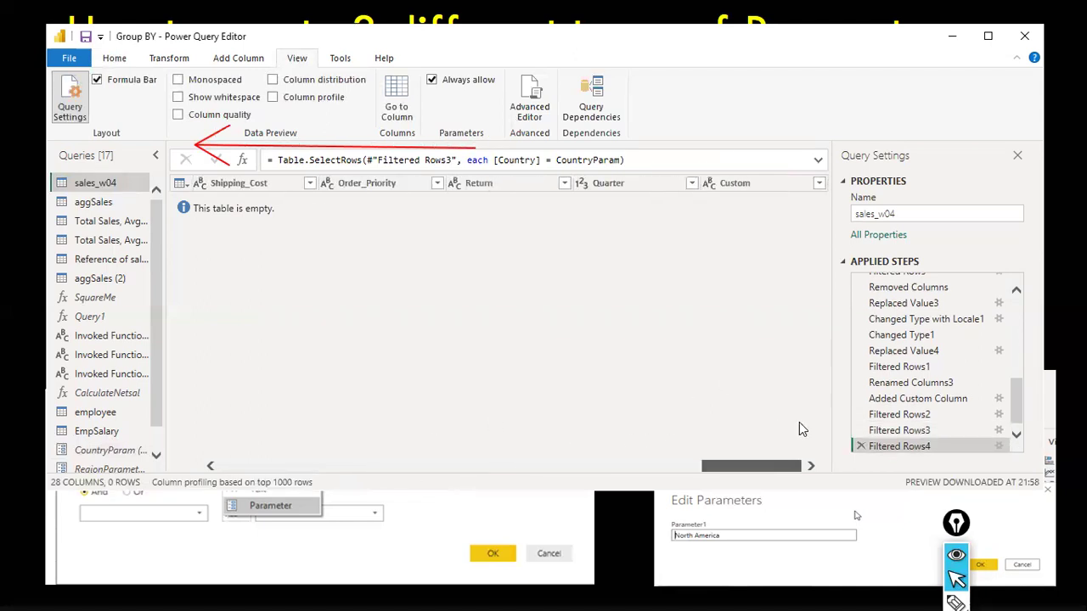
drag(601, 431, 647, 423)
click(68, 59)
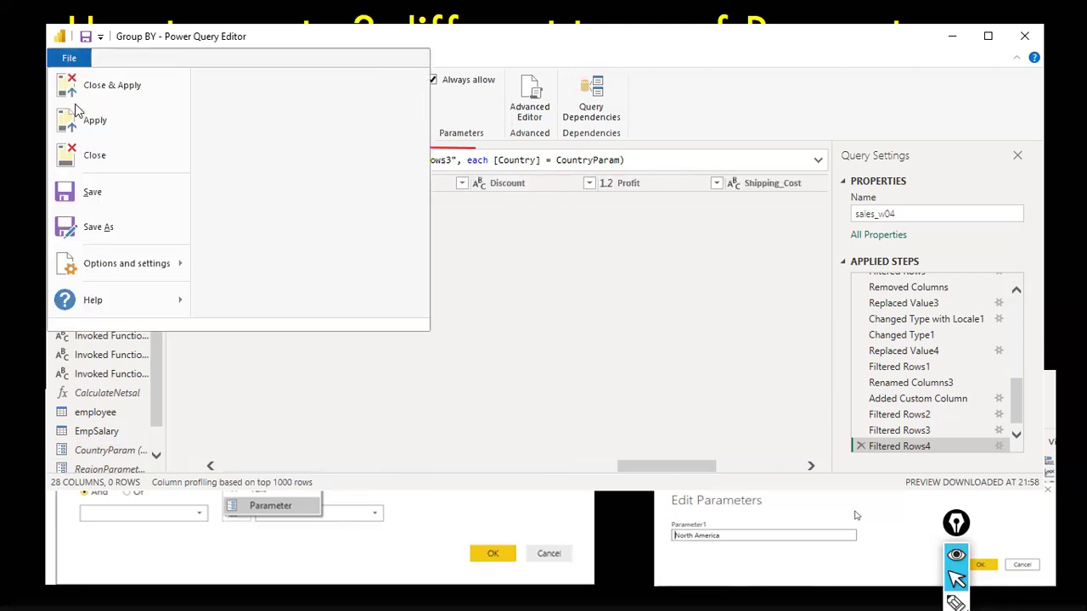
key(Escape)
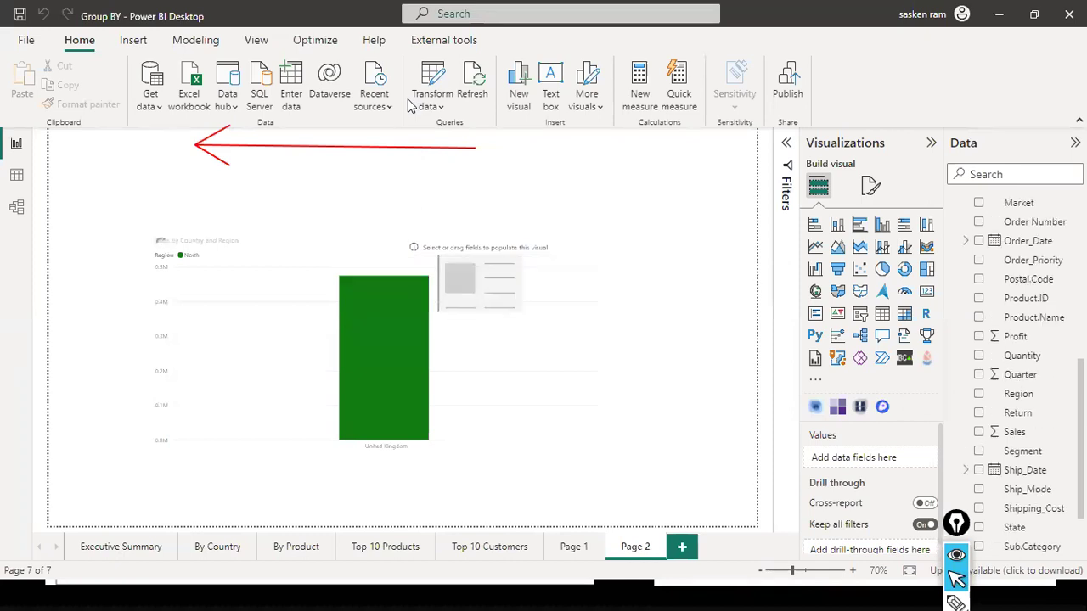
Edit the report's parameters to set CountryParam to Russia
click(437, 109)
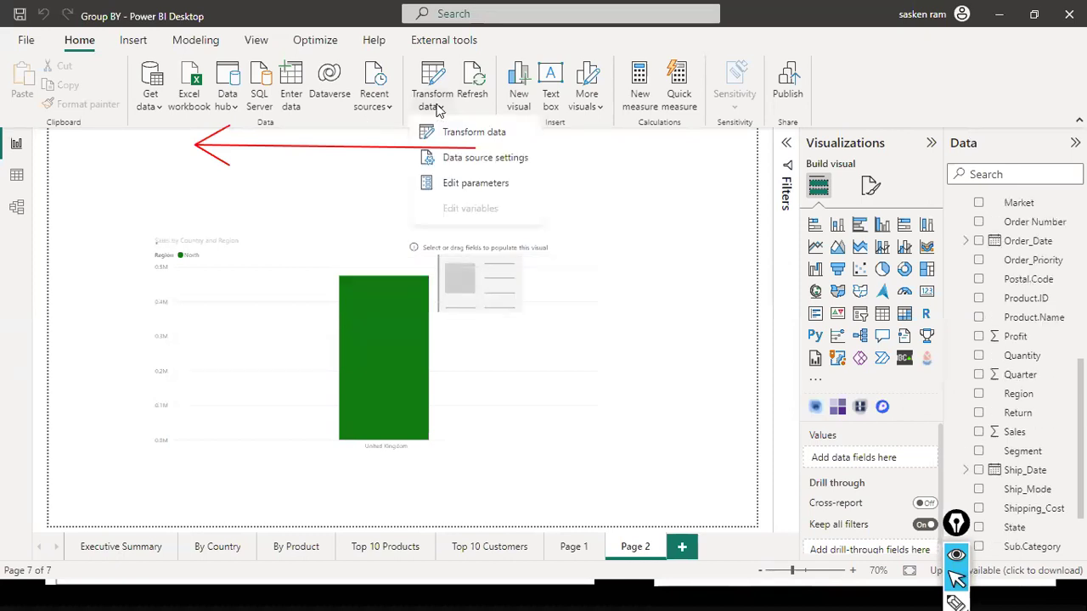
click(437, 189)
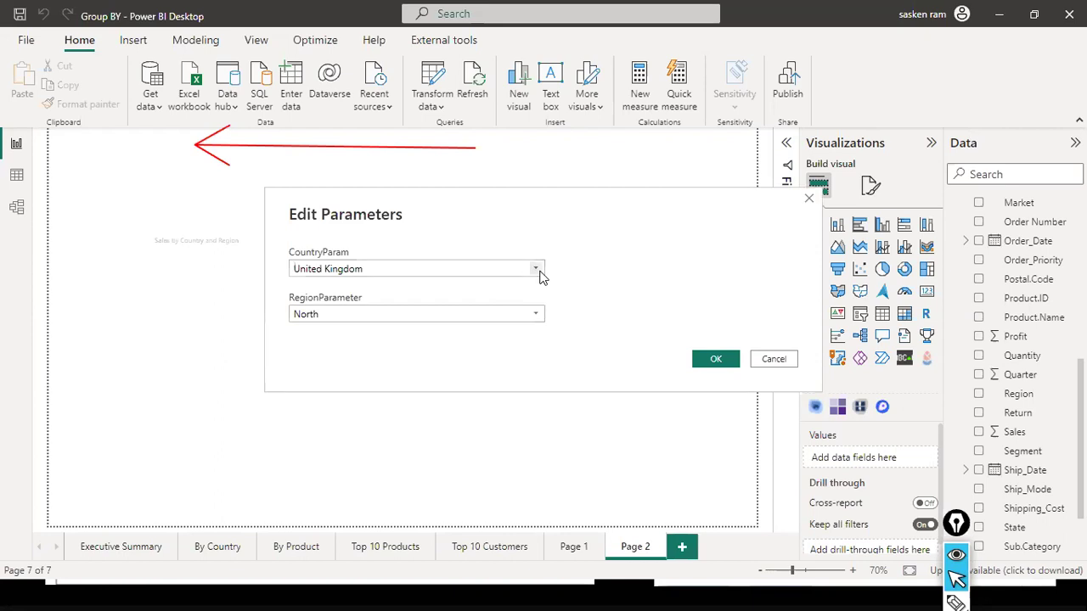
key(alt+Down)
scroll(505, 341, down, 8)
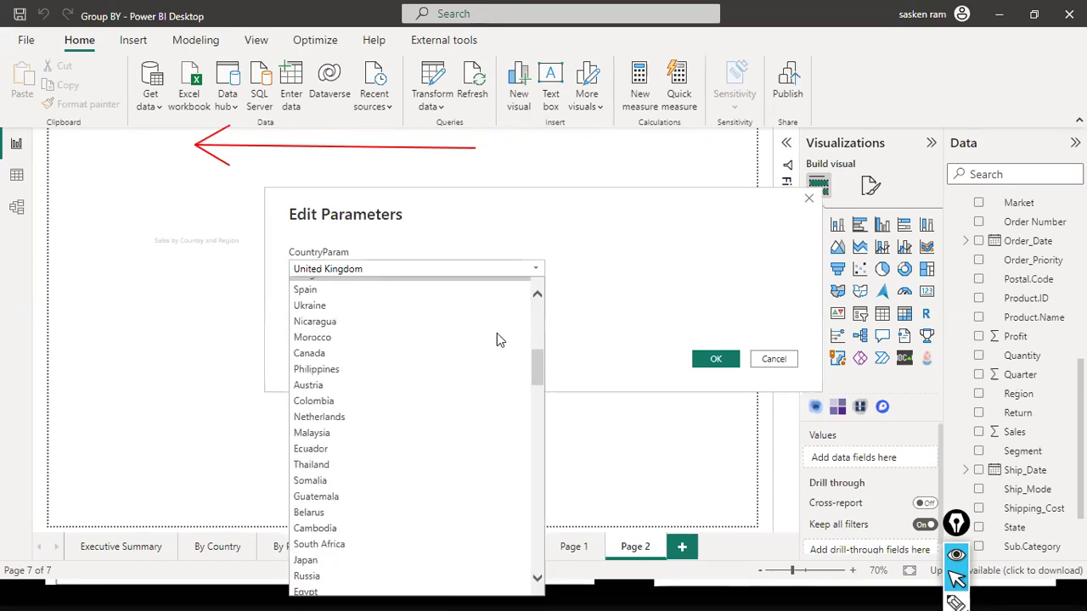
scroll(452, 301, down, 10)
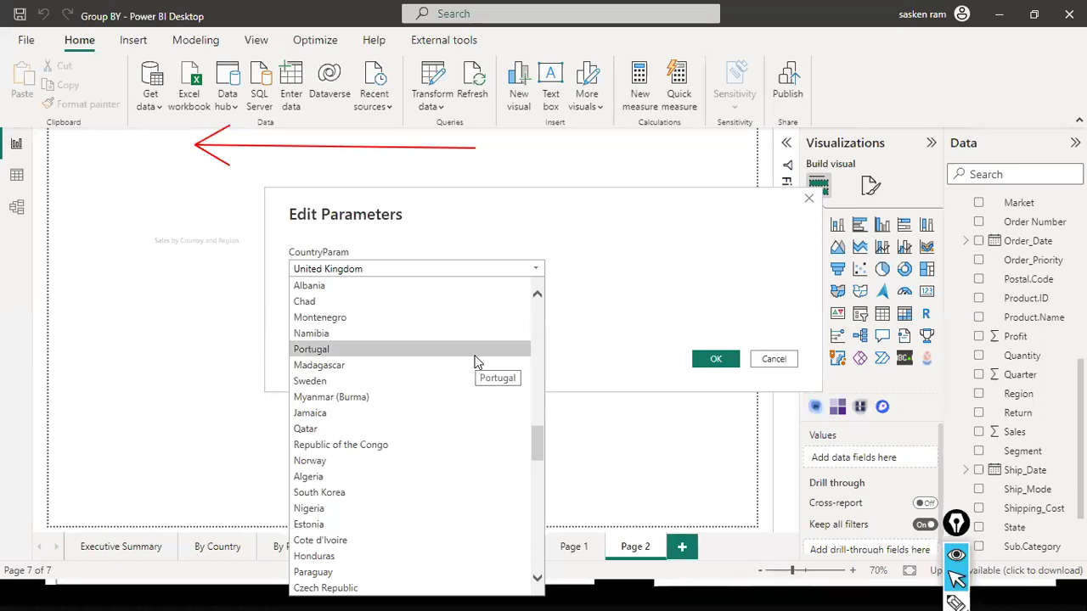
scroll(475, 361, up, 9)
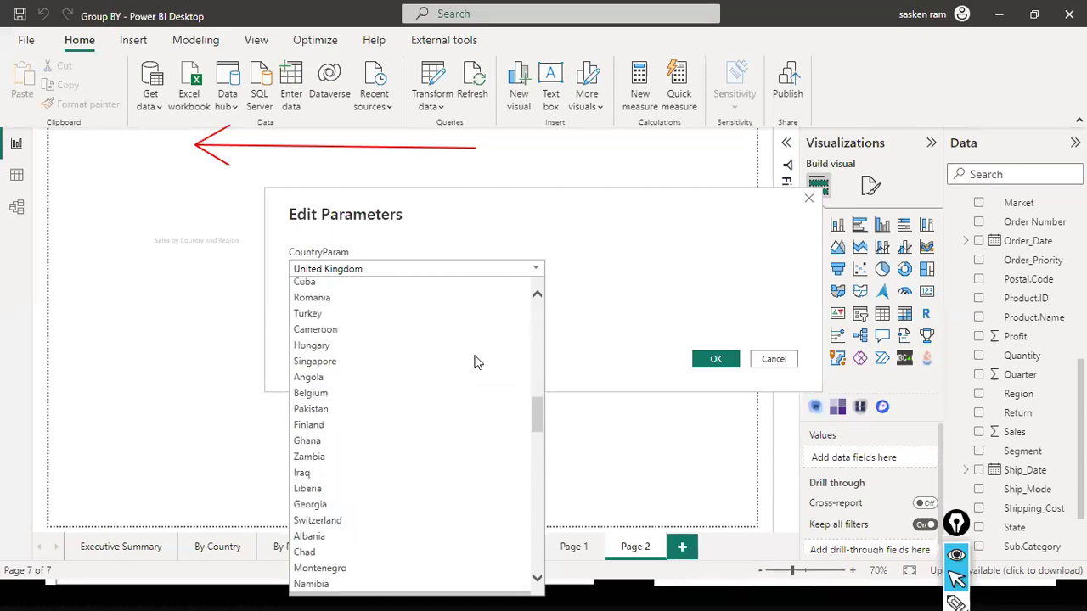
click(475, 358)
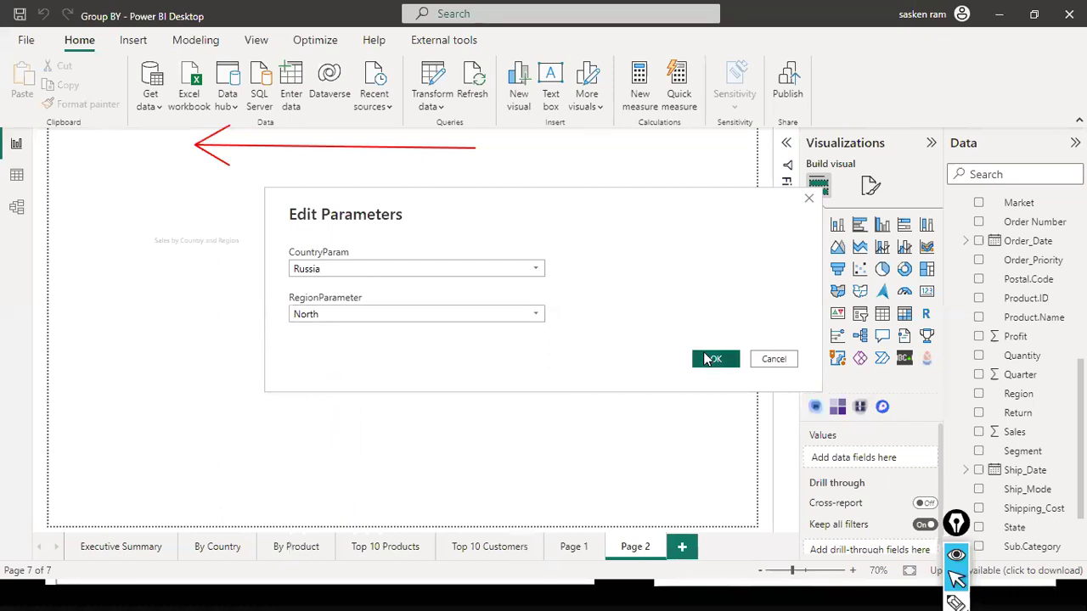
click(712, 359)
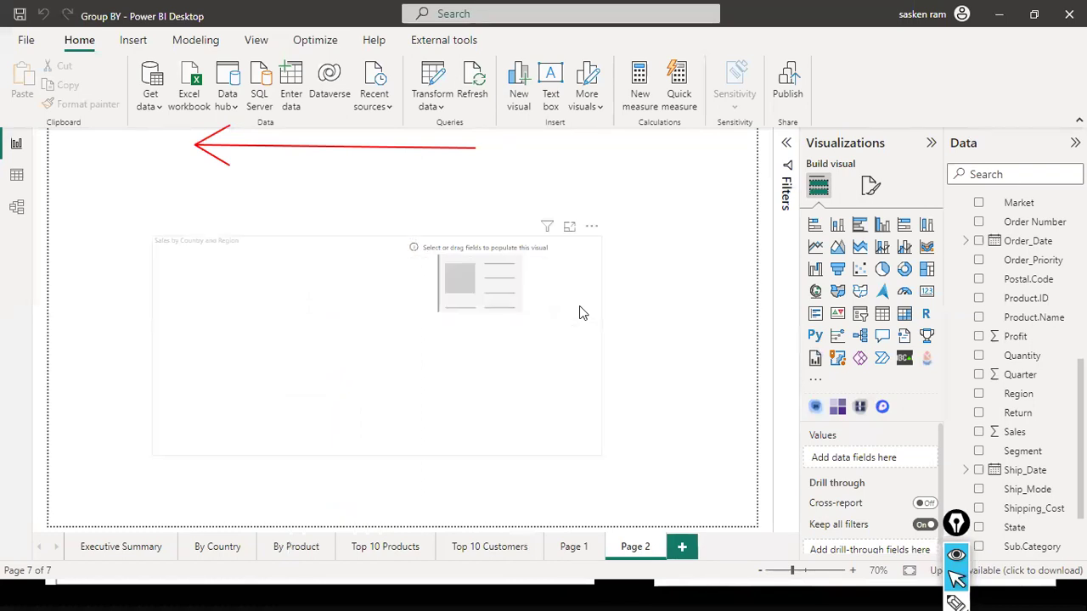
Edit the report's parameters and choose Australia from the country list for CountryParam
click(442, 109)
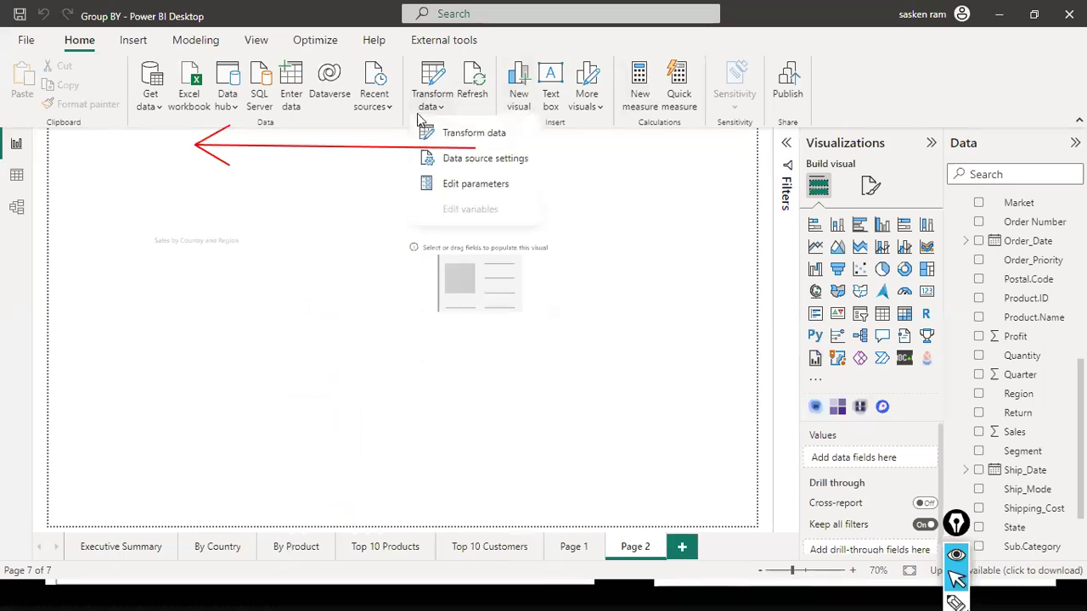
click(448, 184)
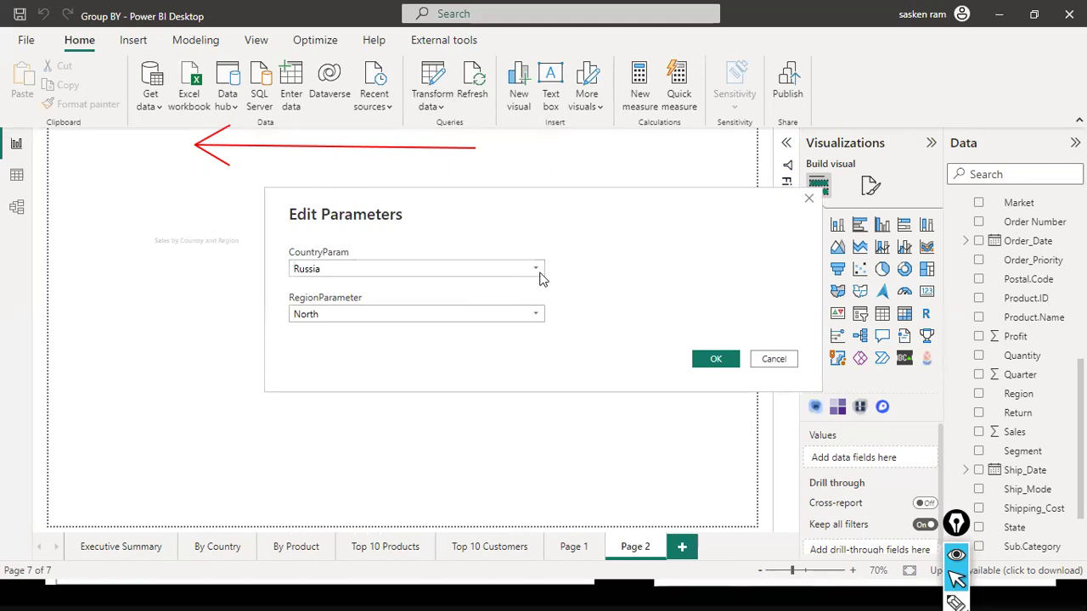
click(535, 273)
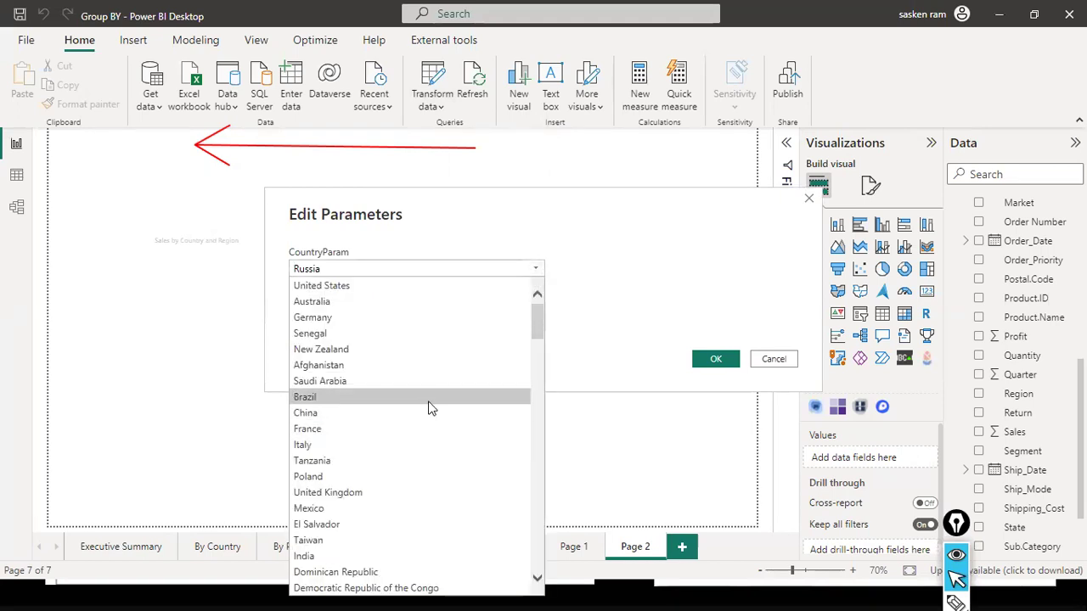
scroll(429, 408, down, 3)
scroll(429, 409, down, 14)
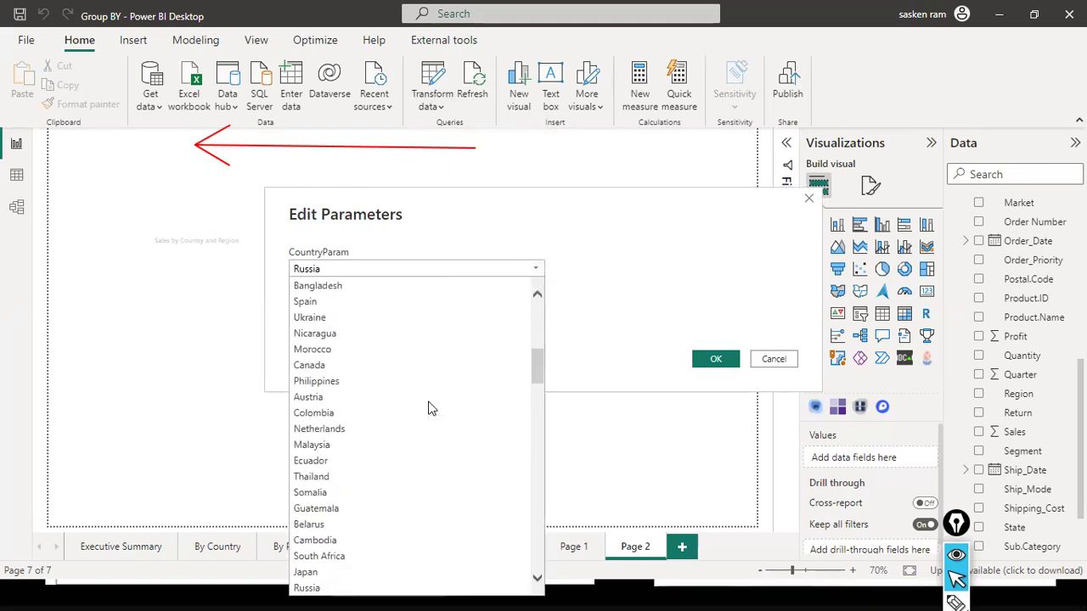
scroll(419, 404, down, 18)
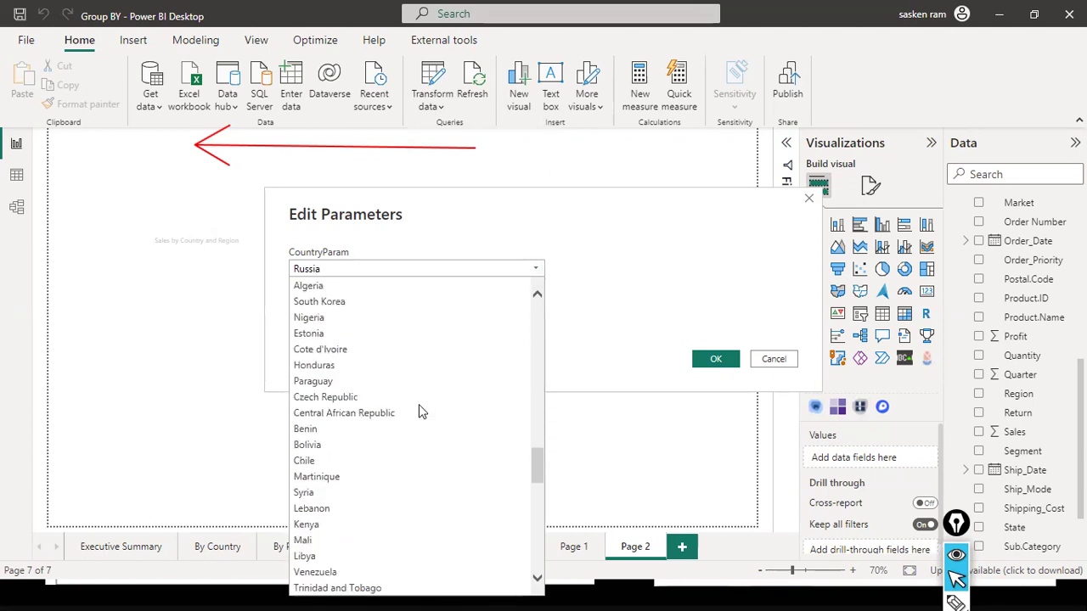
scroll(419, 404, down, 7)
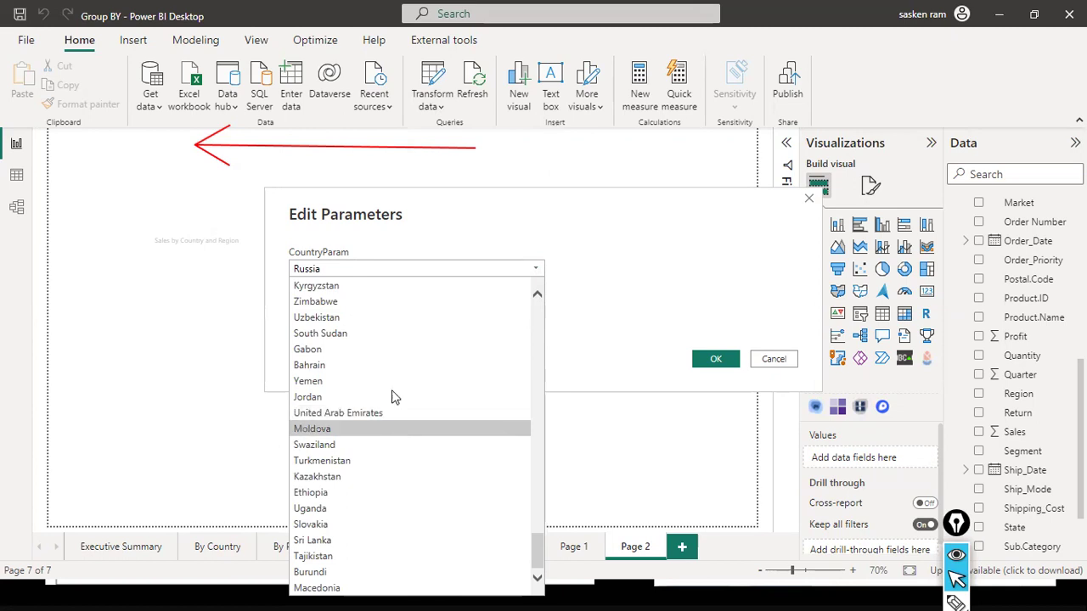
scroll(404, 367, up, 3)
scroll(405, 367, up, 4)
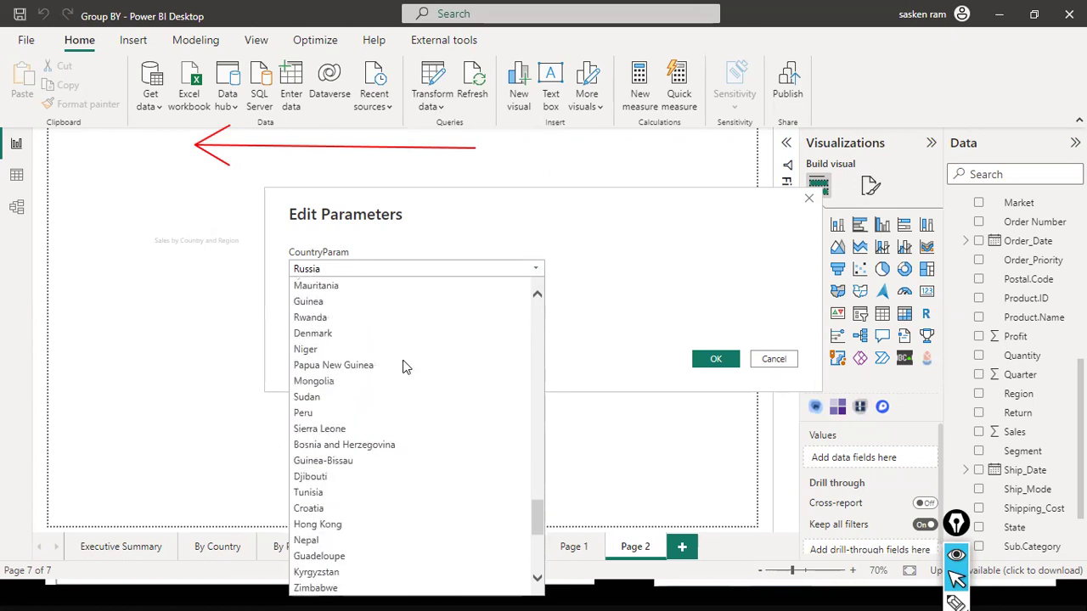
scroll(404, 367, down, 7)
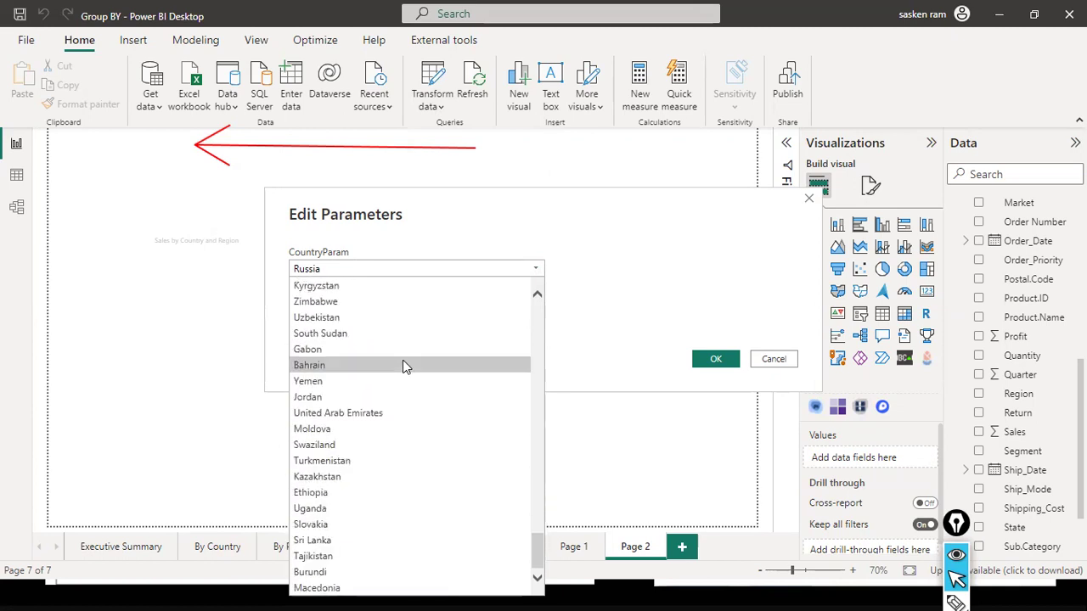
scroll(404, 367, up, 2)
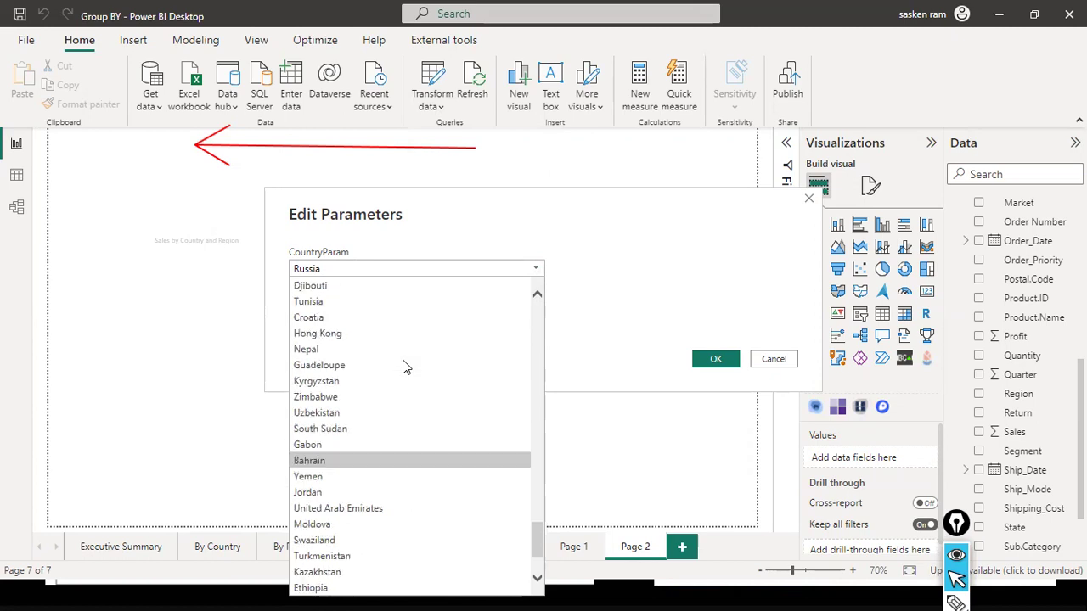
key(Down)
key(Down)
key(Down)
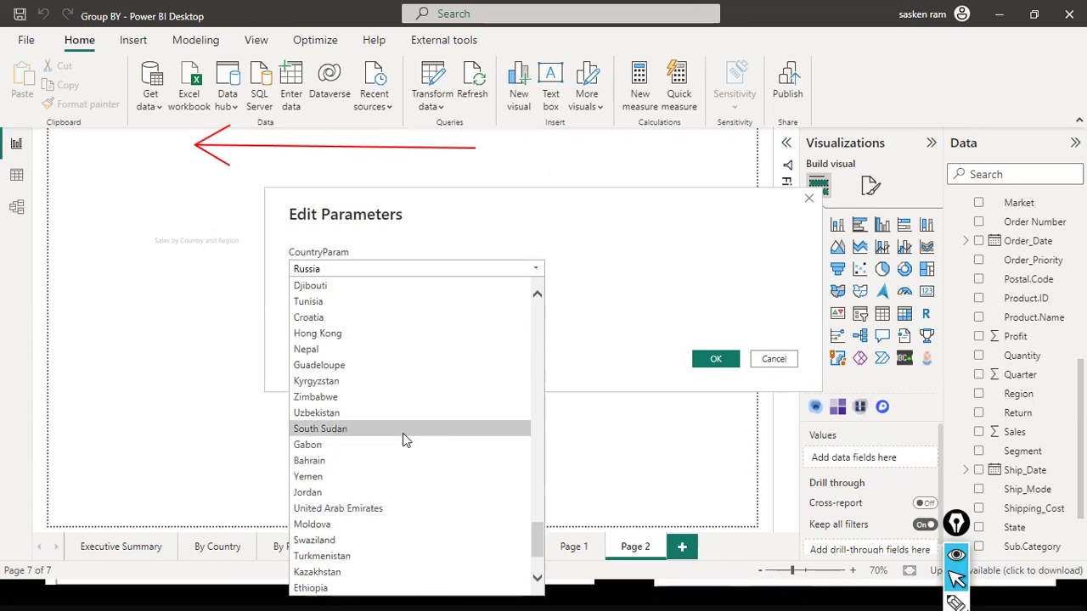
scroll(403, 440, up, 15)
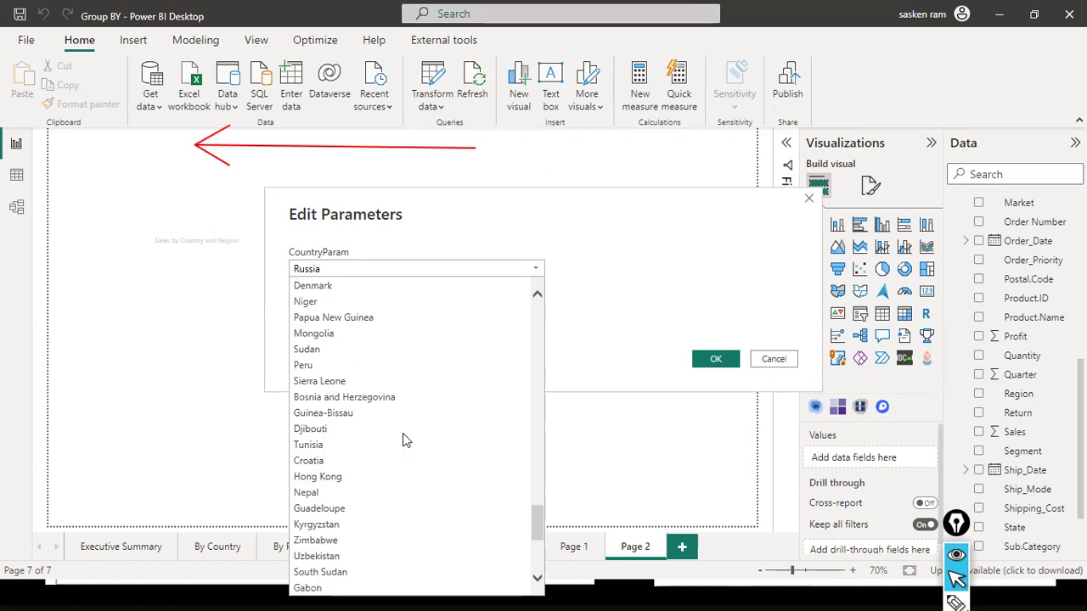
scroll(391, 443, up, 20)
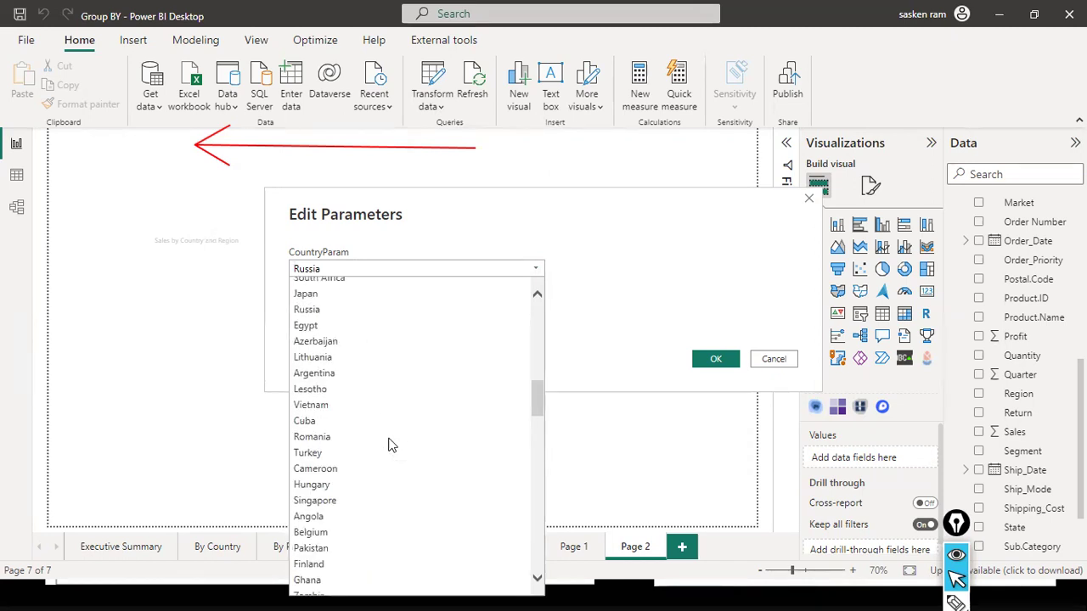
scroll(391, 444, up, 2)
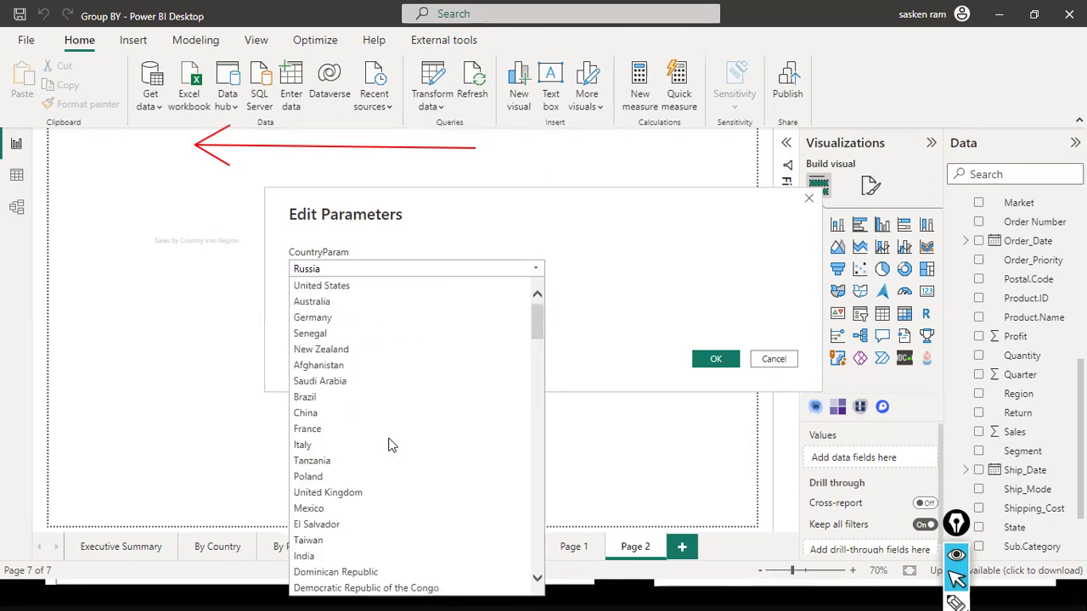
click(360, 303)
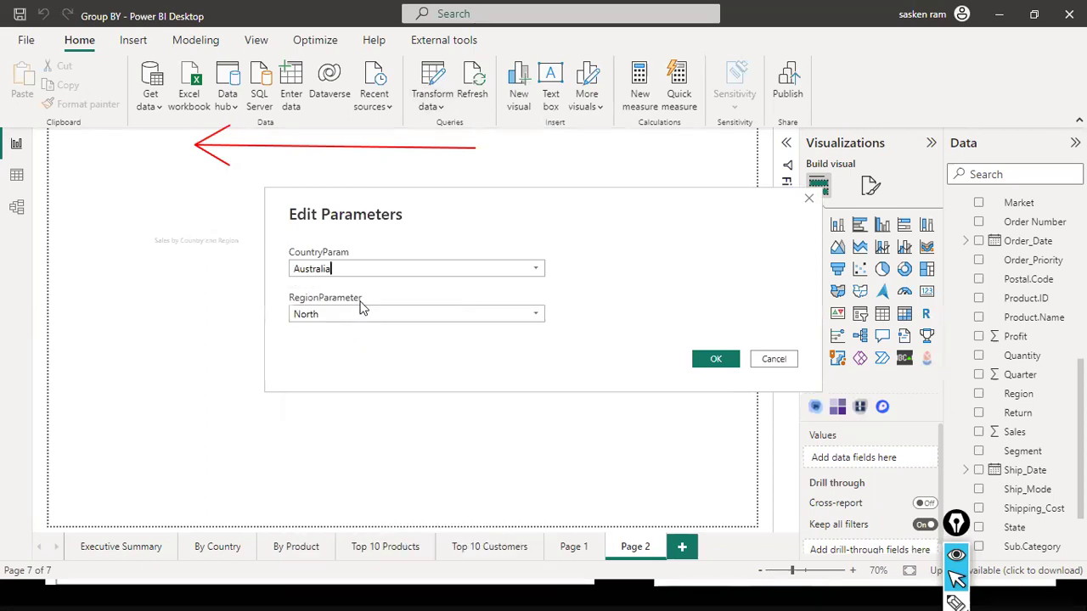
Set RegionParameter to South and confirm the parameter edits
click(539, 314)
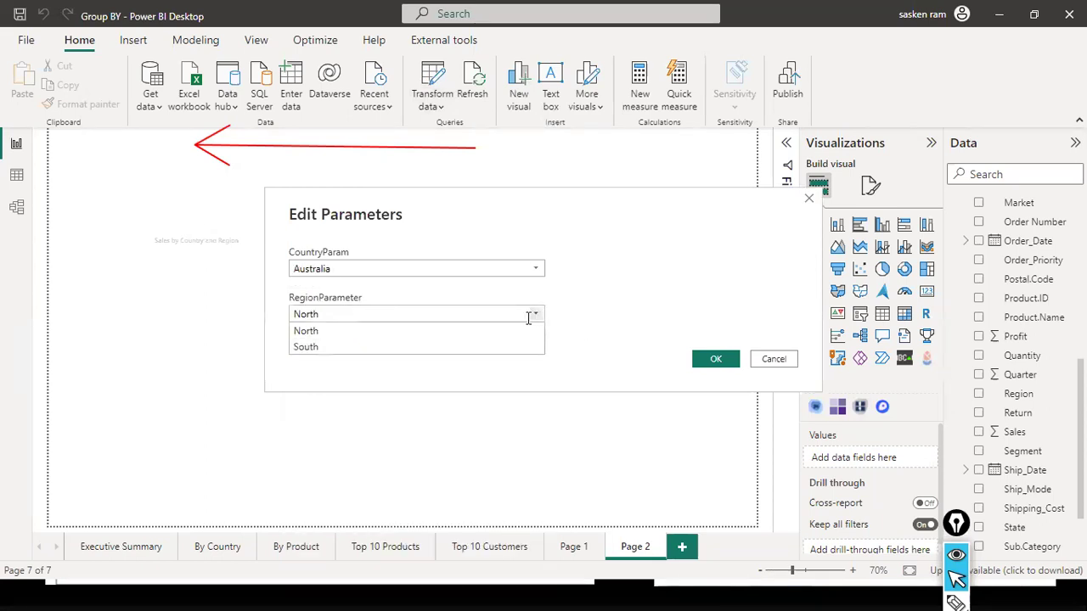
click(457, 345)
click(718, 359)
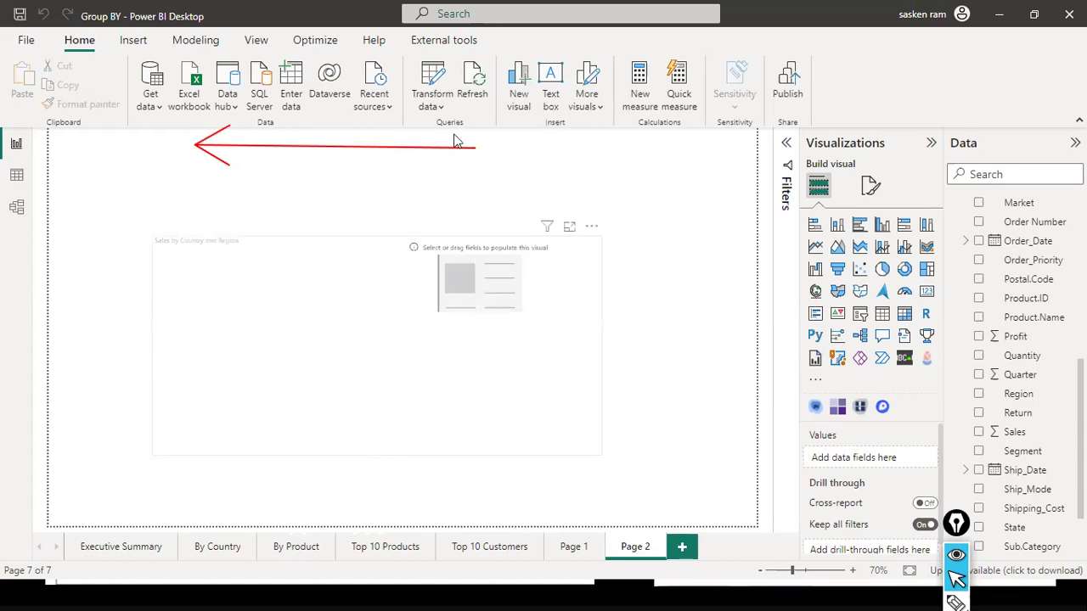
Reopen the report's parameters to review the CountryParam choices, leaving them without making changes
click(436, 111)
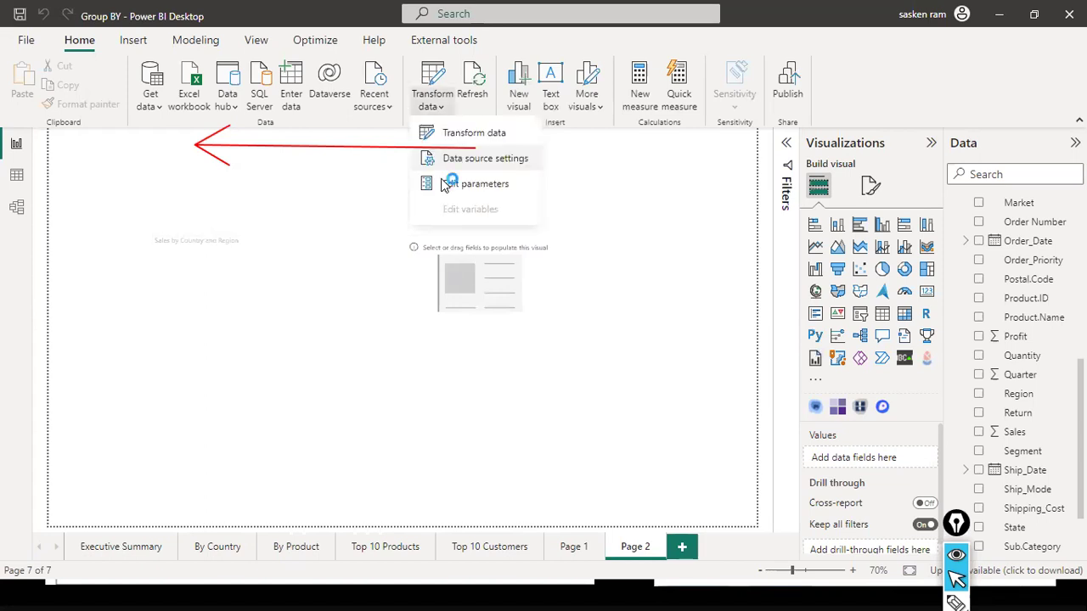
click(426, 197)
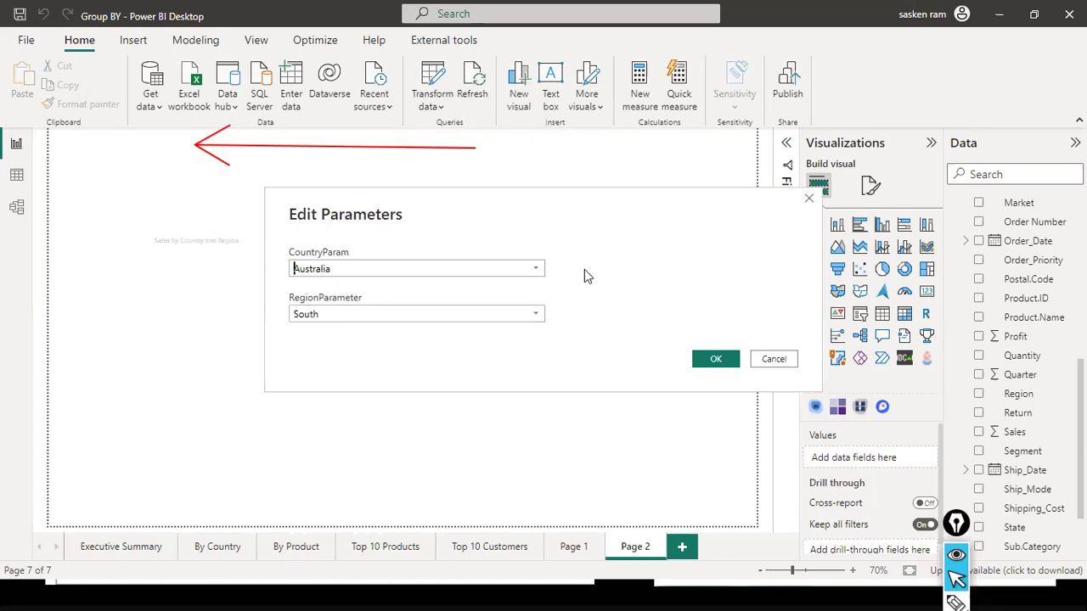
click(535, 270)
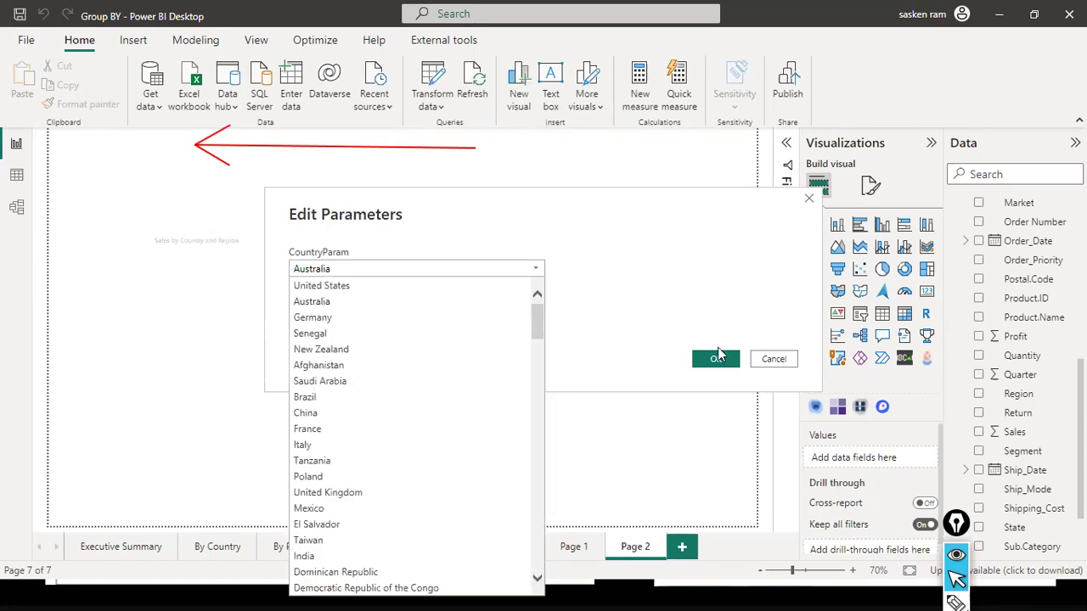
click(780, 360)
Open the Power Query Editor and look across the columns of the sales_w04 query
click(435, 106)
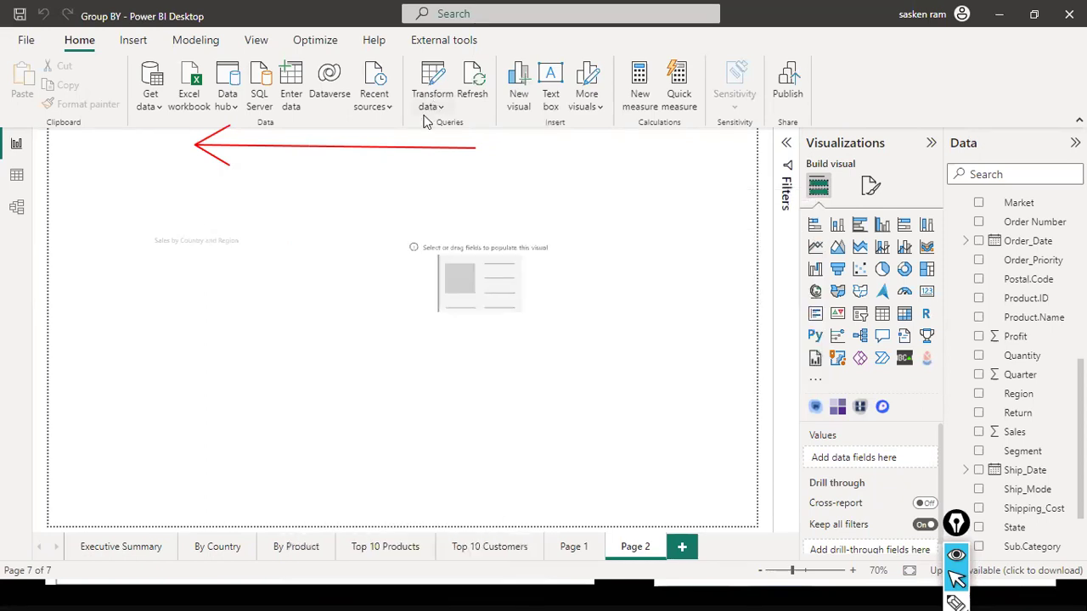
click(425, 140)
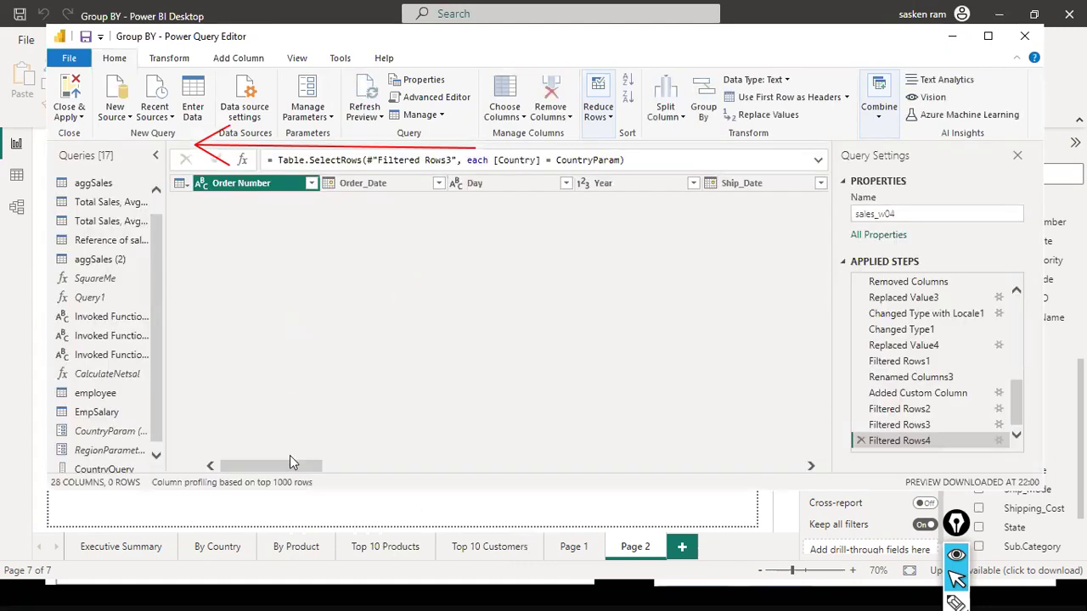
click(520, 465)
click(656, 465)
drag(655, 465, 199, 445)
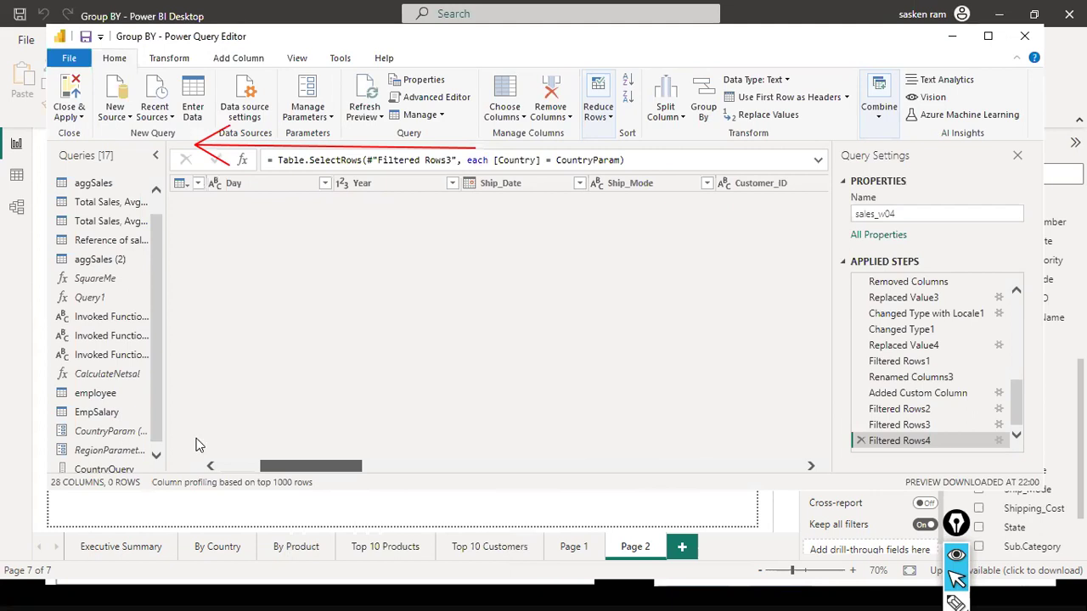
Go to the Country column of sales_w04 and clear its CountryParam filter
click(313, 64)
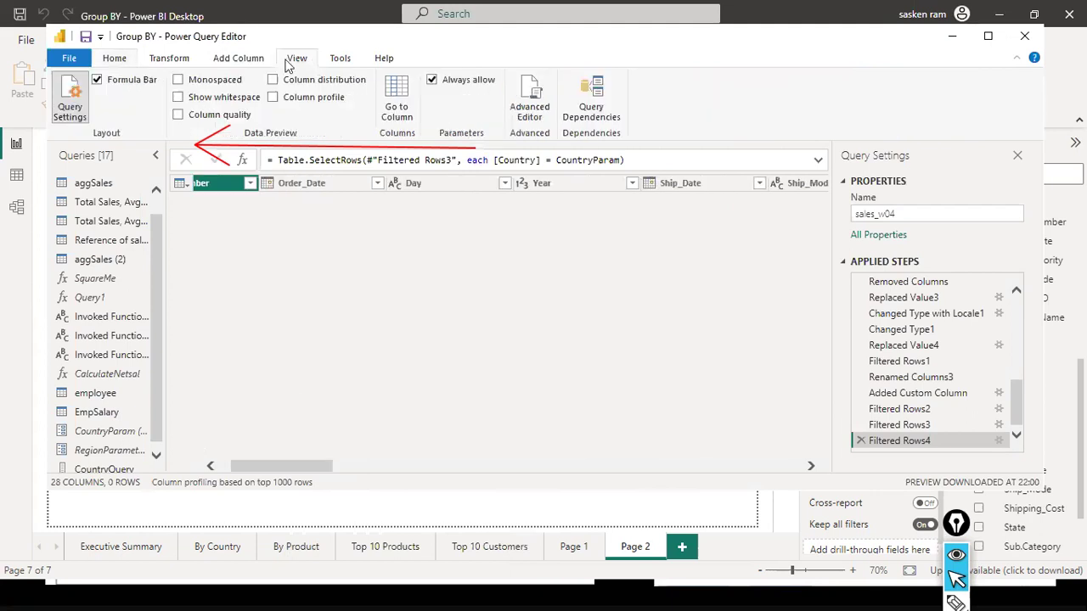
click(396, 119)
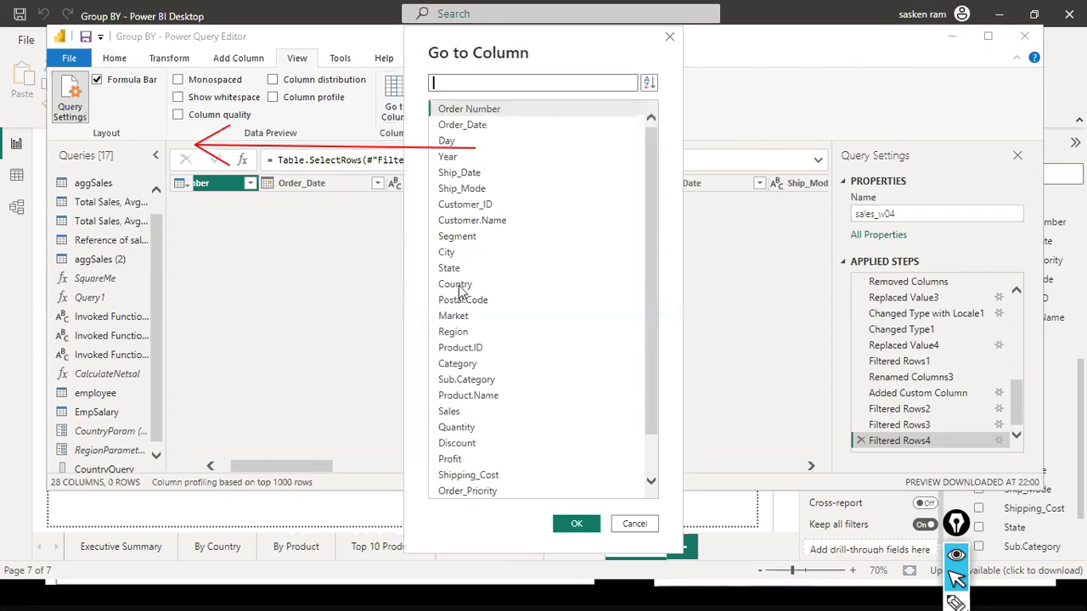
double_click(460, 292)
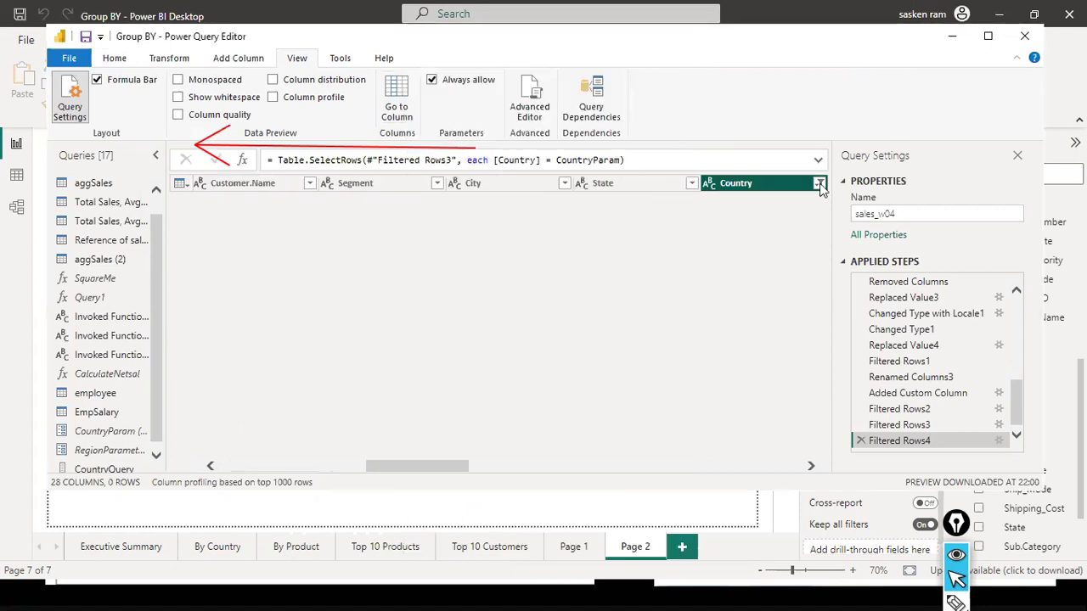
click(819, 184)
click(663, 262)
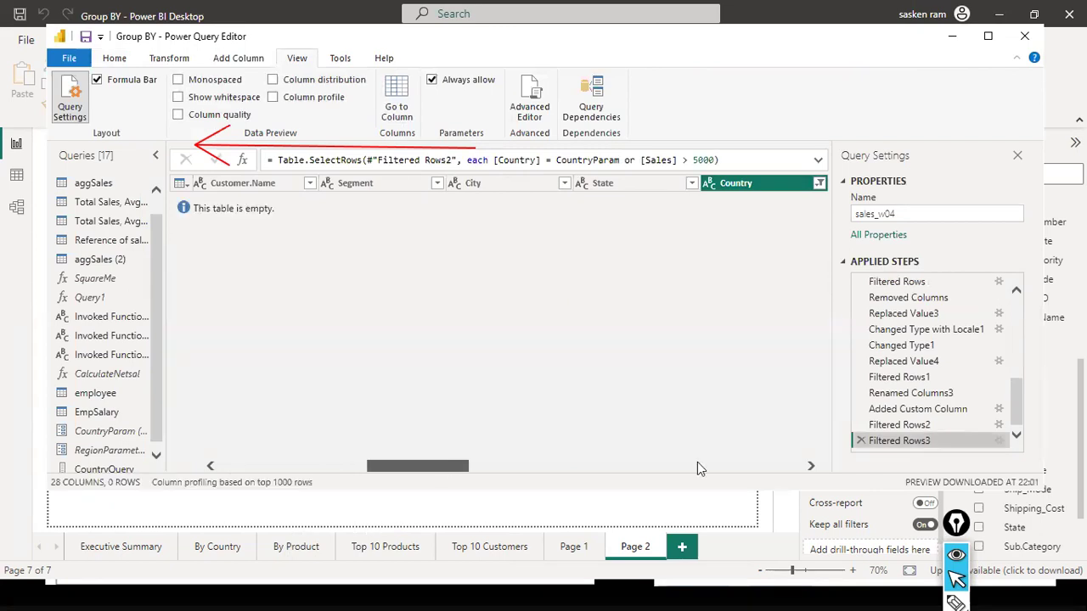
Examine the columns of sales_w04 beyond Country, through to the last one
click(698, 462)
drag(697, 462, 740, 464)
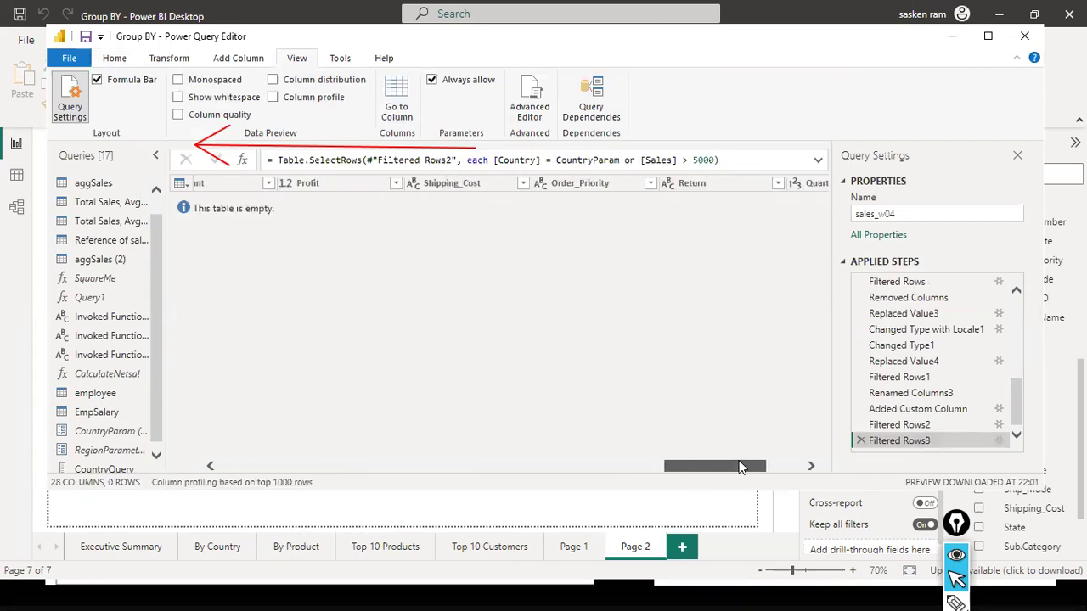
click(798, 459)
click(606, 466)
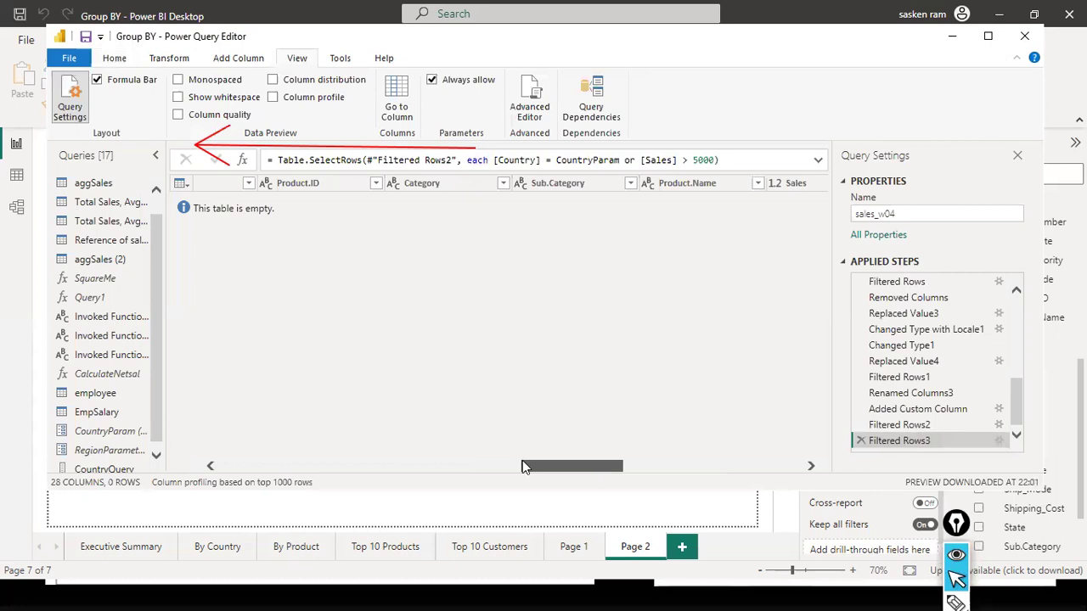
click(521, 467)
click(593, 465)
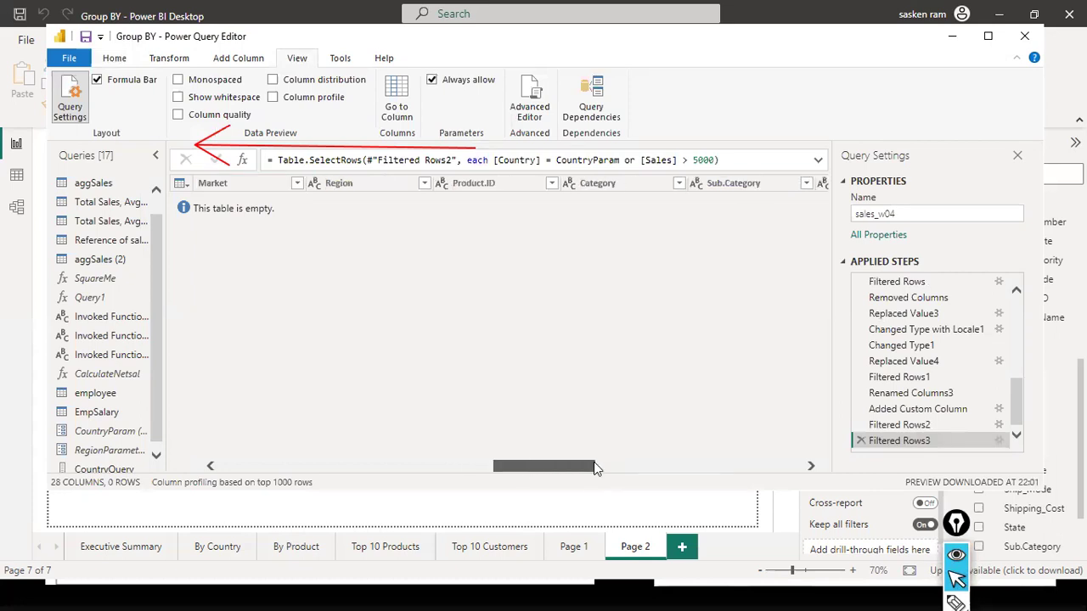
click(634, 466)
drag(633, 466, 710, 466)
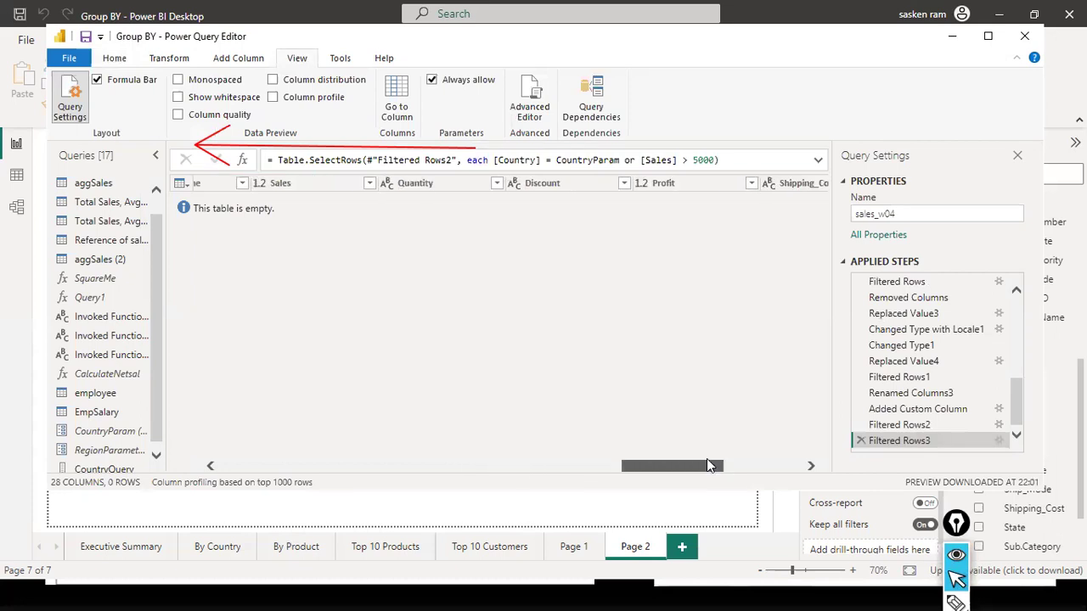
click(760, 463)
click(788, 463)
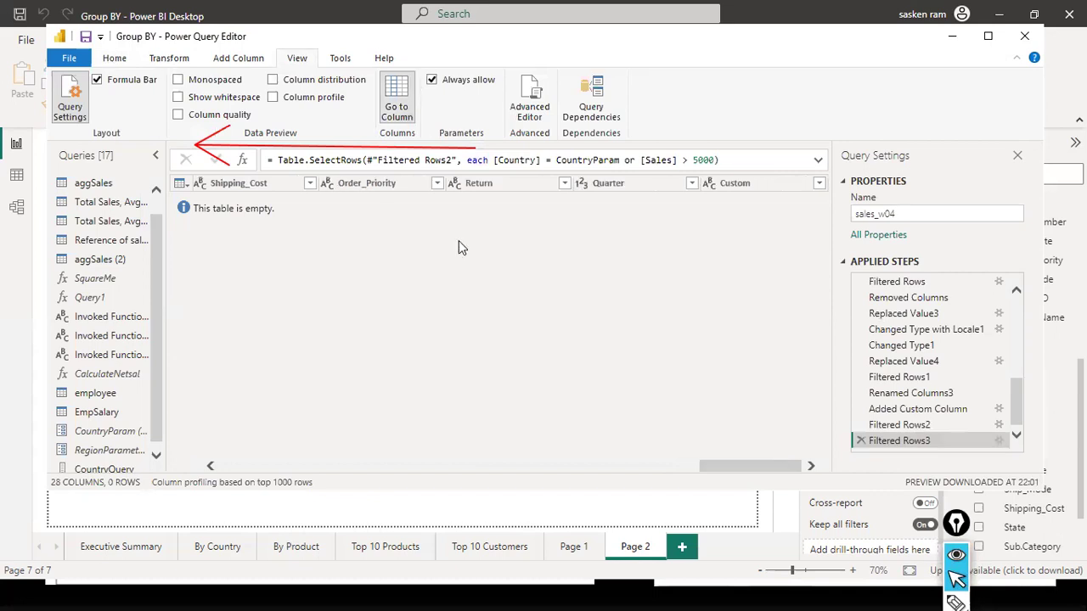
Go to the Region column of sales_w04 and look over its neighbouring columns
key(ctrl+g)
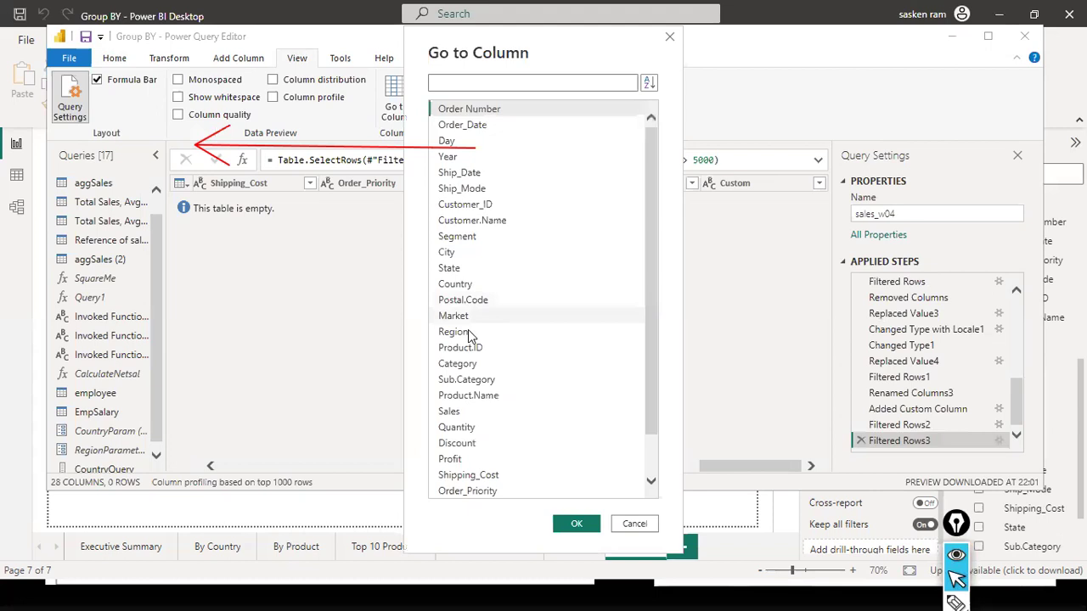
key(Escape)
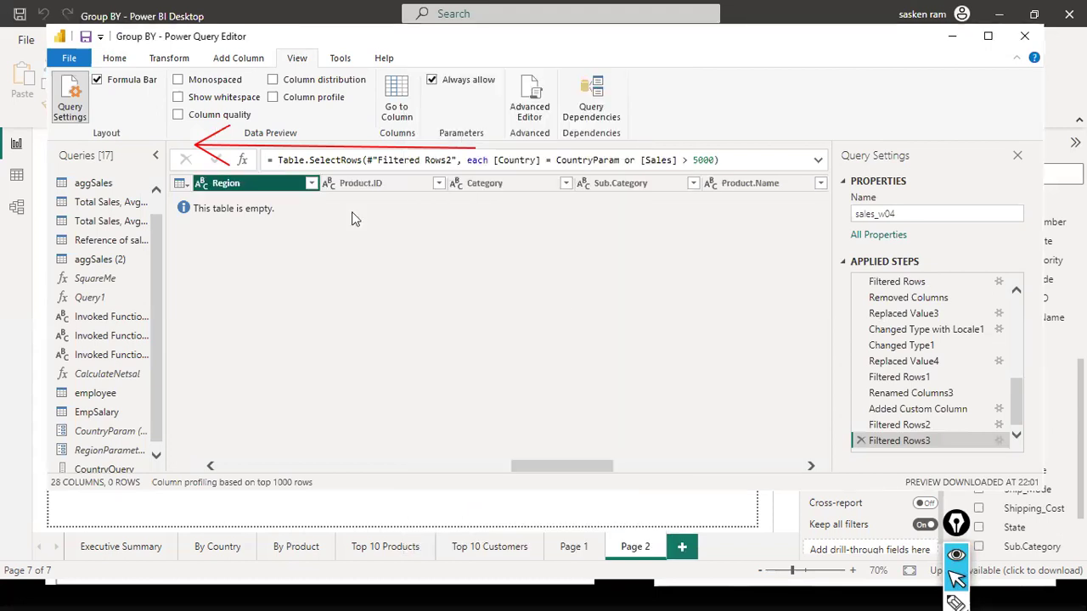
click(429, 464)
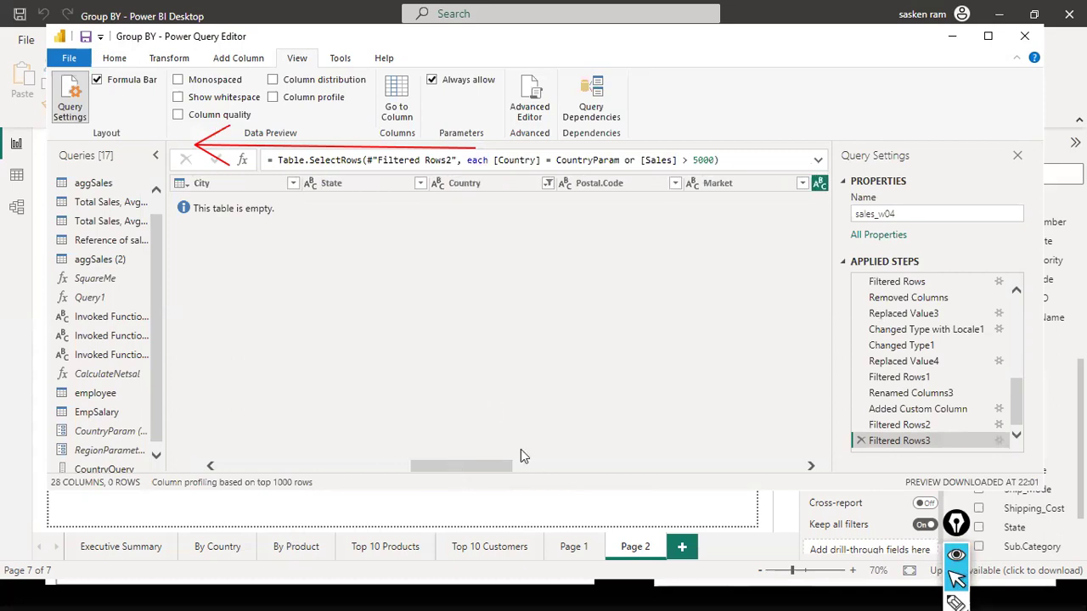
scroll(521, 450, right, 5)
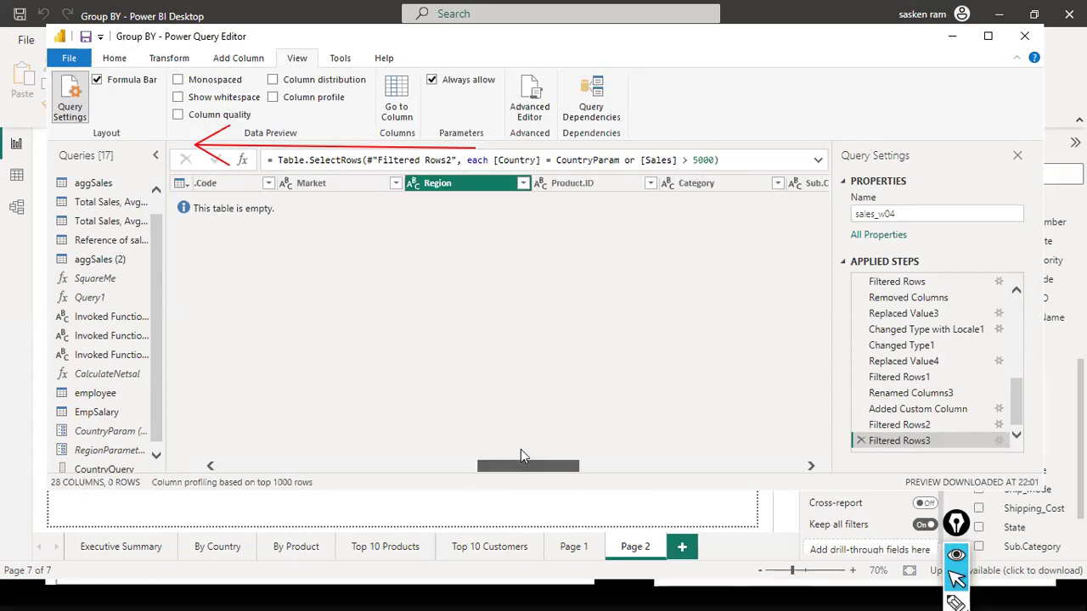
Filter the Region column of sales_w04 to rows that equal the RegionParameter parameter
click(524, 184)
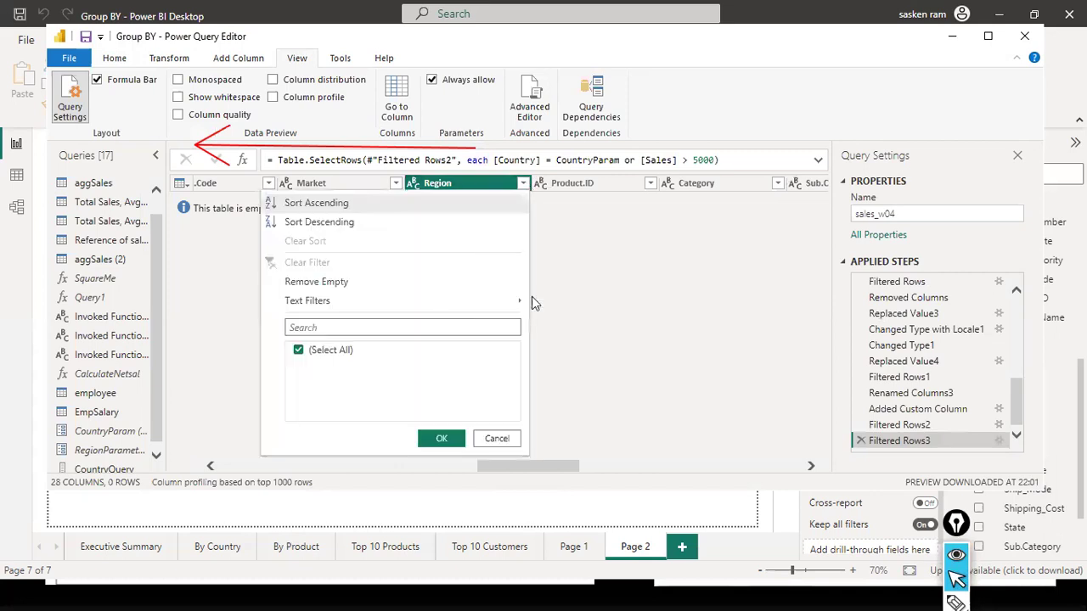
mouse_move(523, 306)
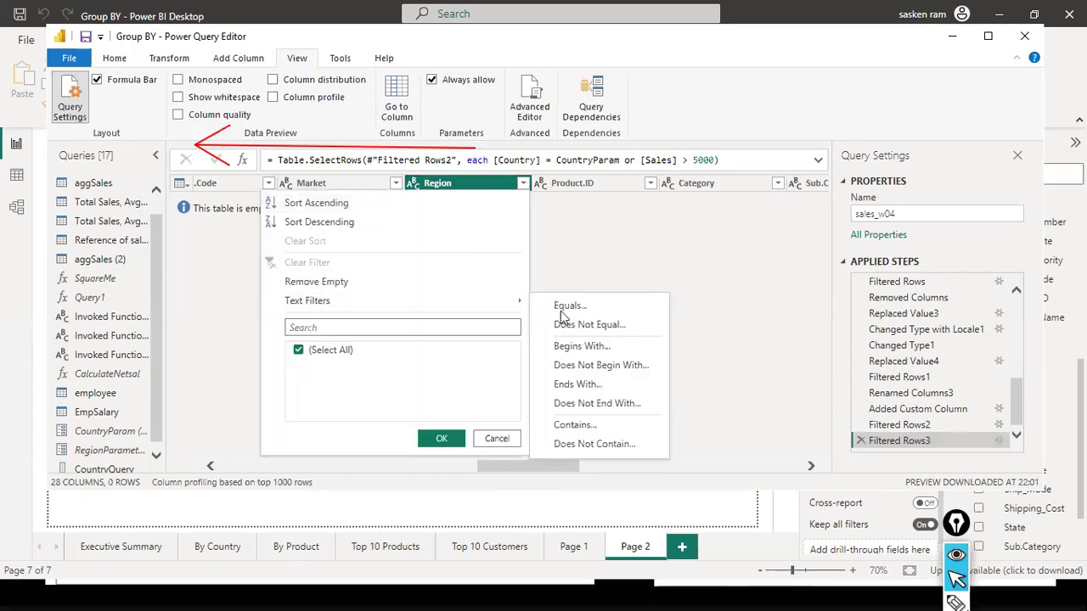
click(566, 306)
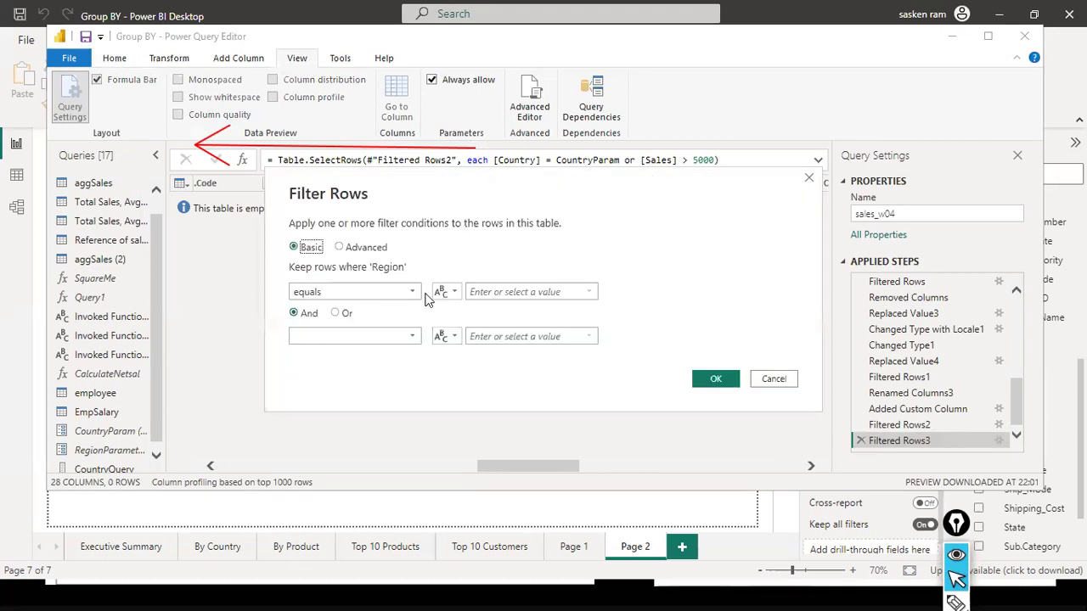
click(446, 292)
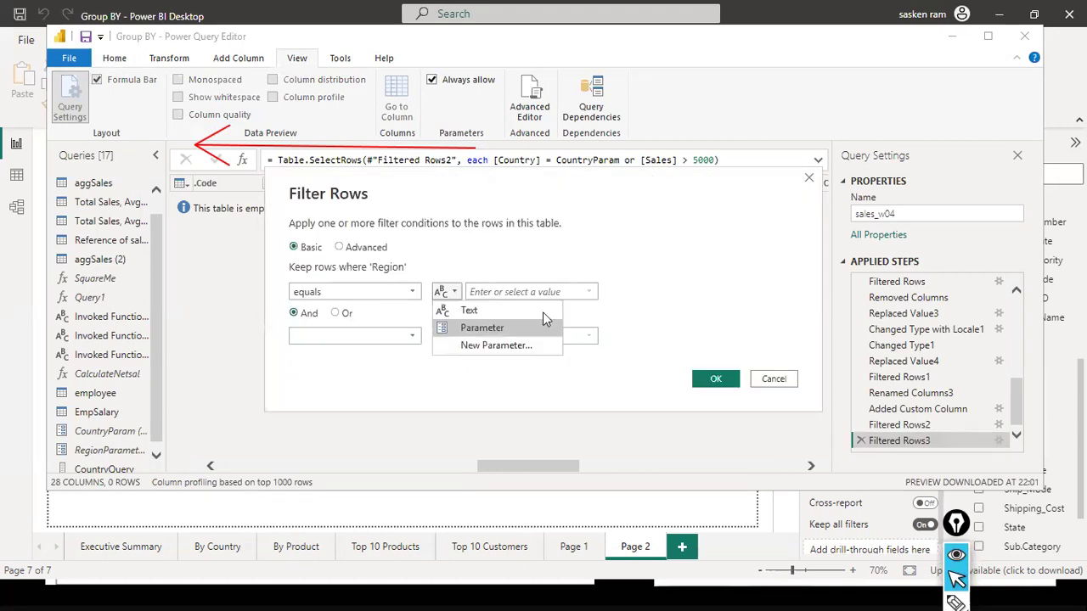
click(479, 327)
click(589, 291)
click(535, 325)
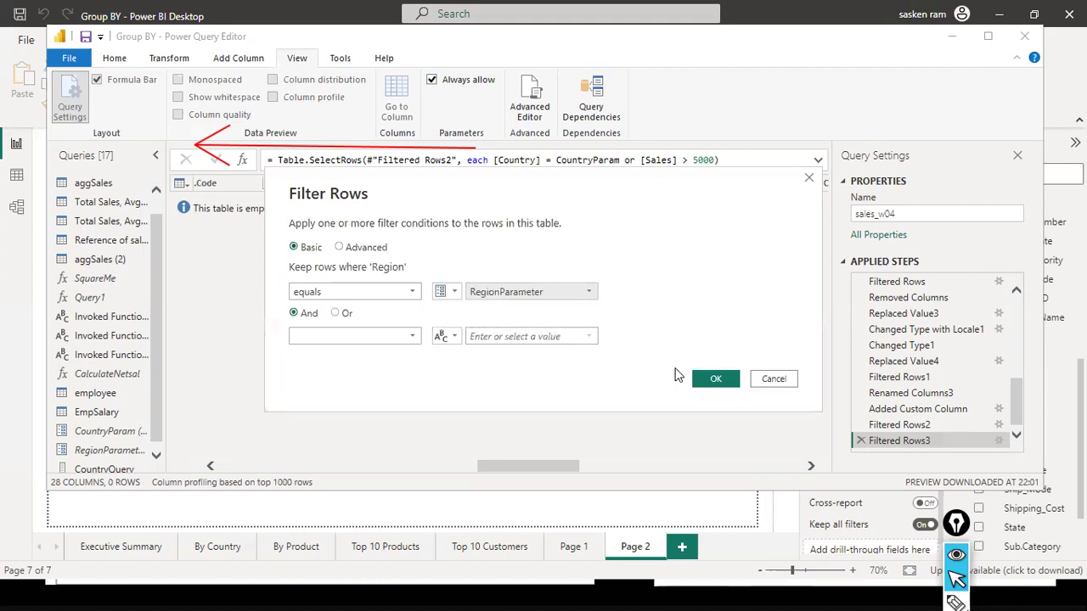
click(716, 380)
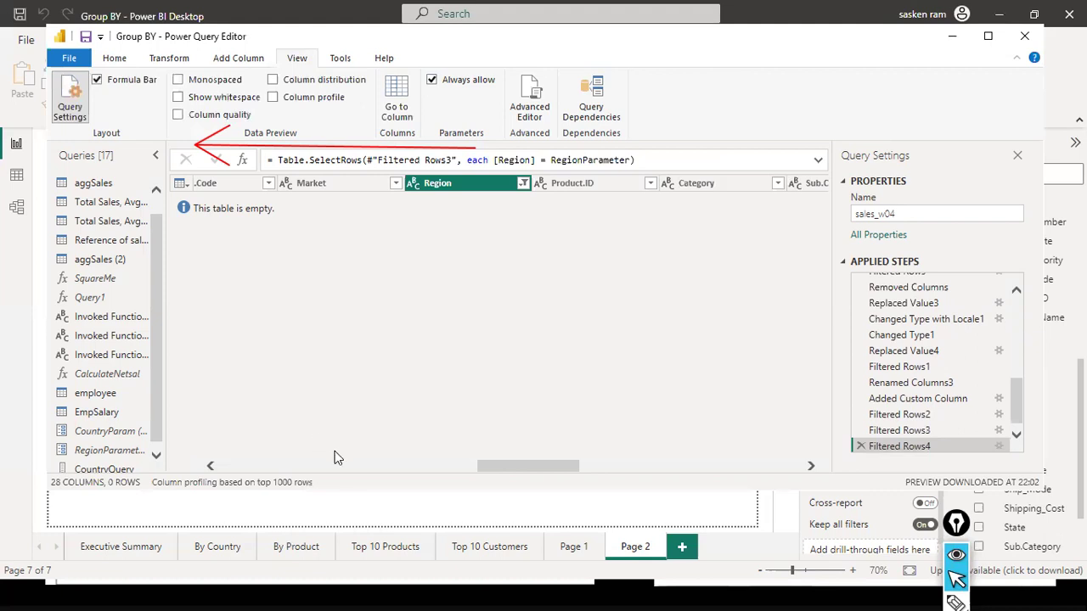
Open the RegionParameter query and pick its current value from the suggested values
drag(472, 464, 260, 468)
click(121, 450)
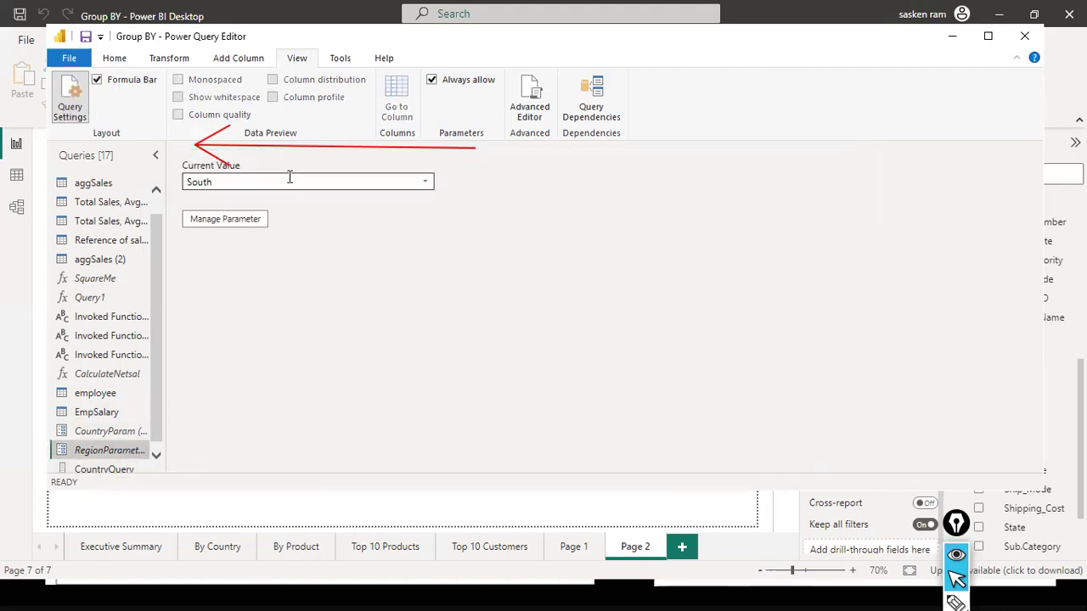
double_click(350, 179)
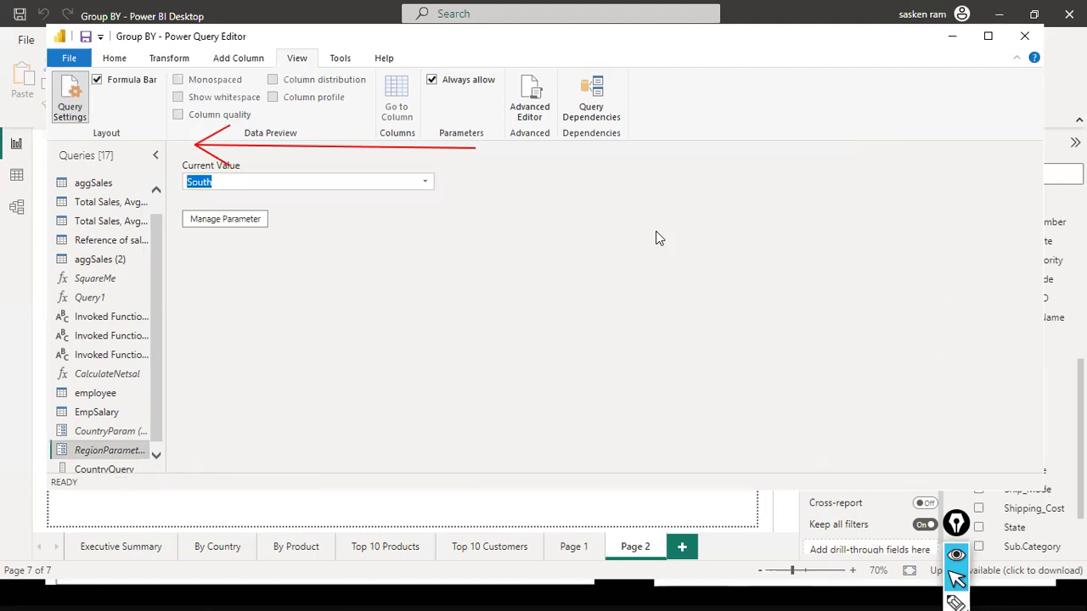
click(426, 182)
click(390, 201)
Set the current value of CountryParam to United States in its parameter settings
click(134, 433)
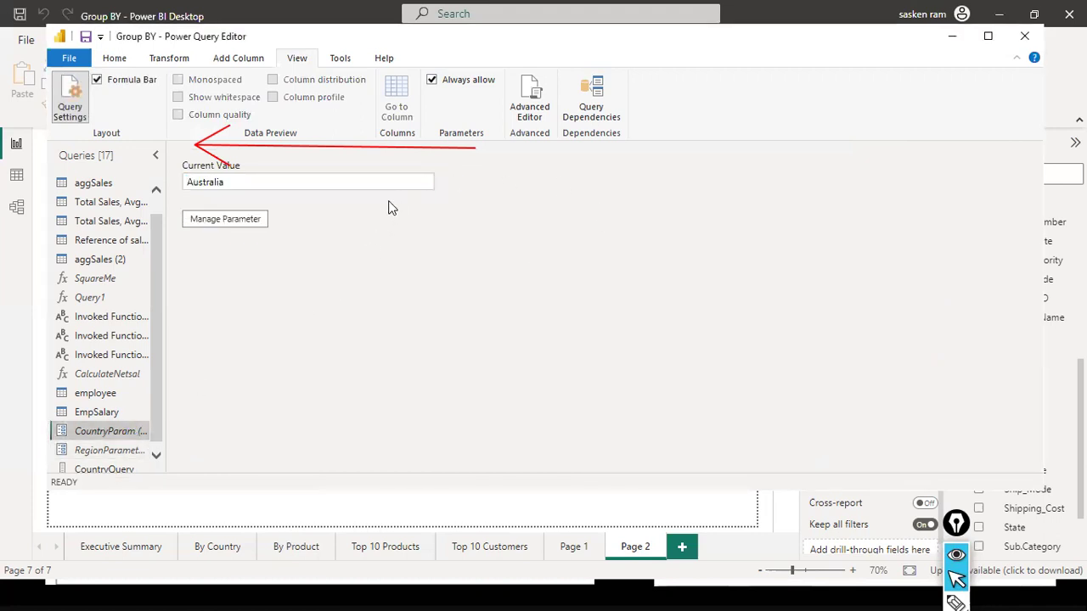
click(242, 218)
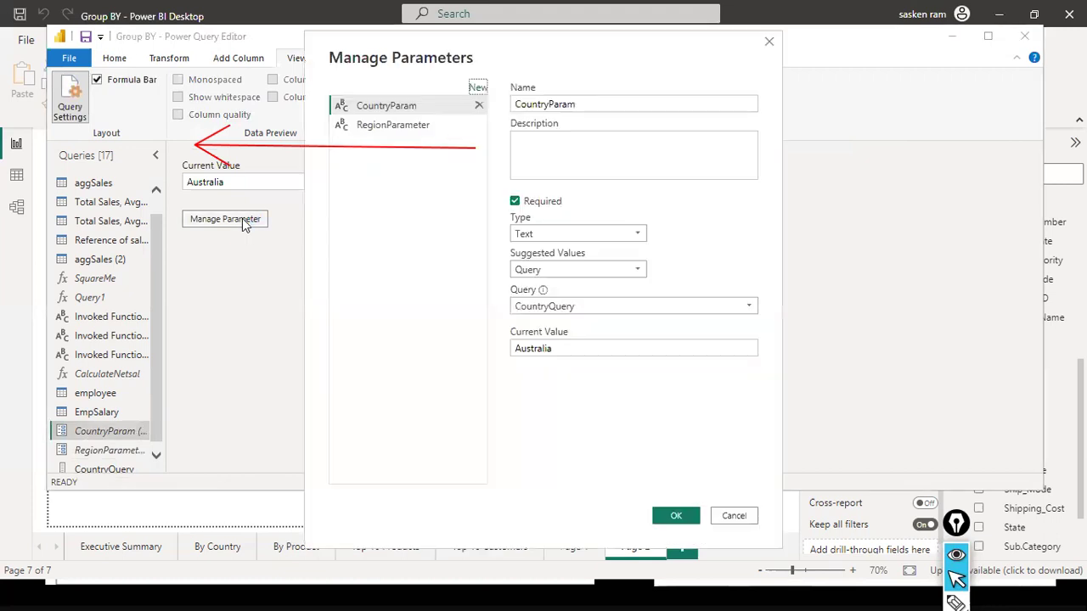
click(587, 355)
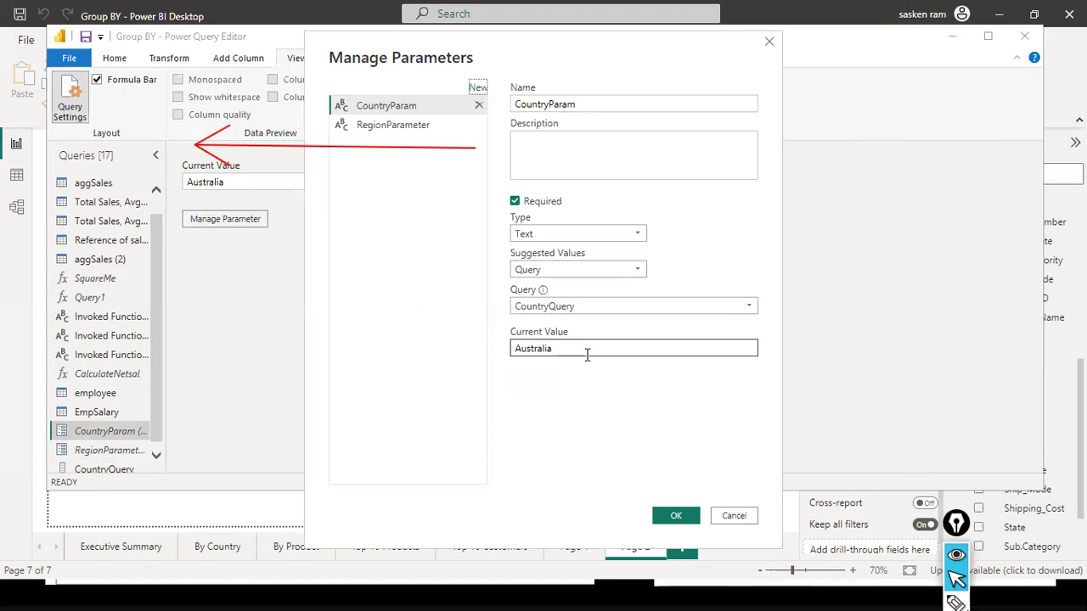
key(ctrl+a)
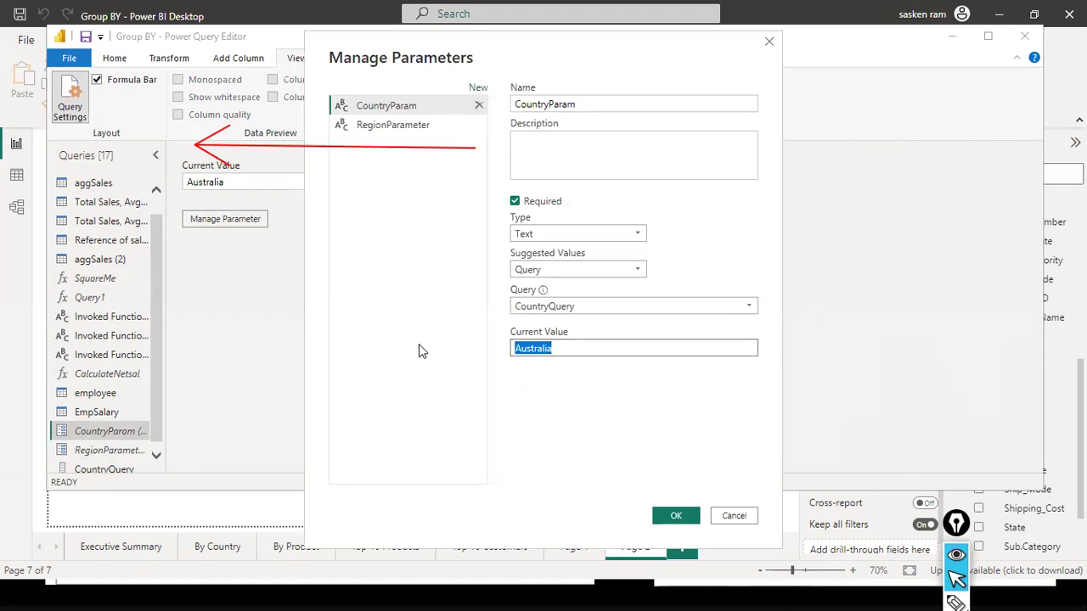
text(Uite)
key(BackSpace)
key(BackSpace)
key(BackSpace)
text(ne)
key(BackSpace)
text(ited States)
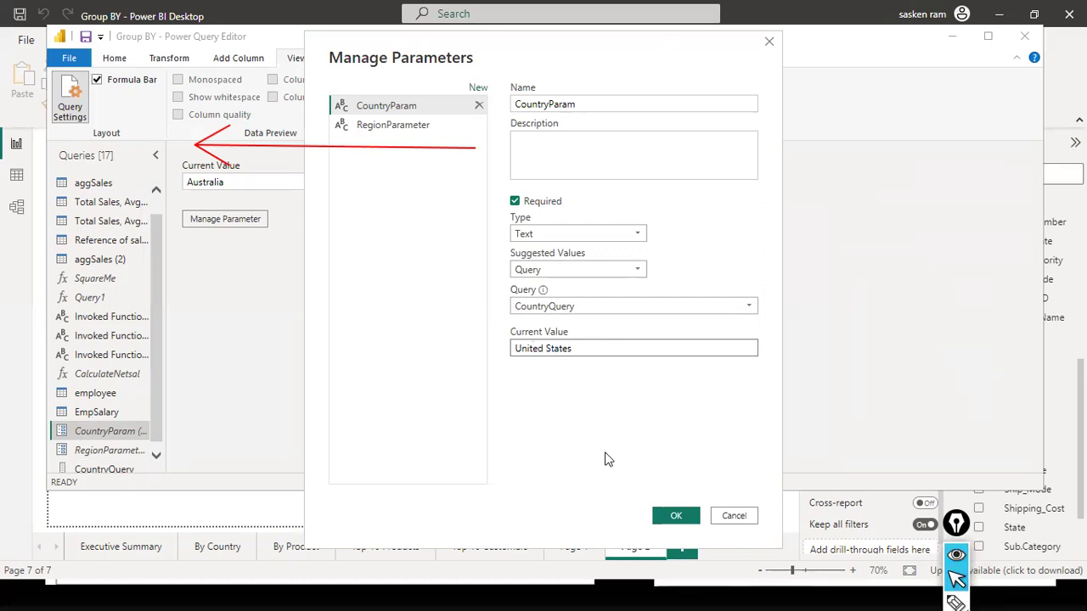
click(679, 516)
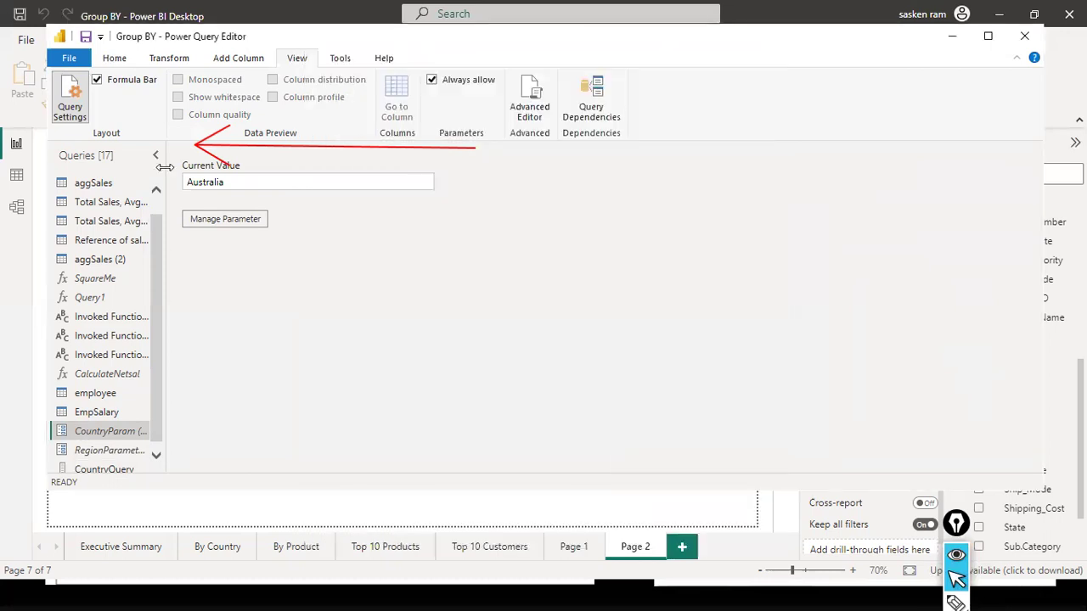
click(69, 57)
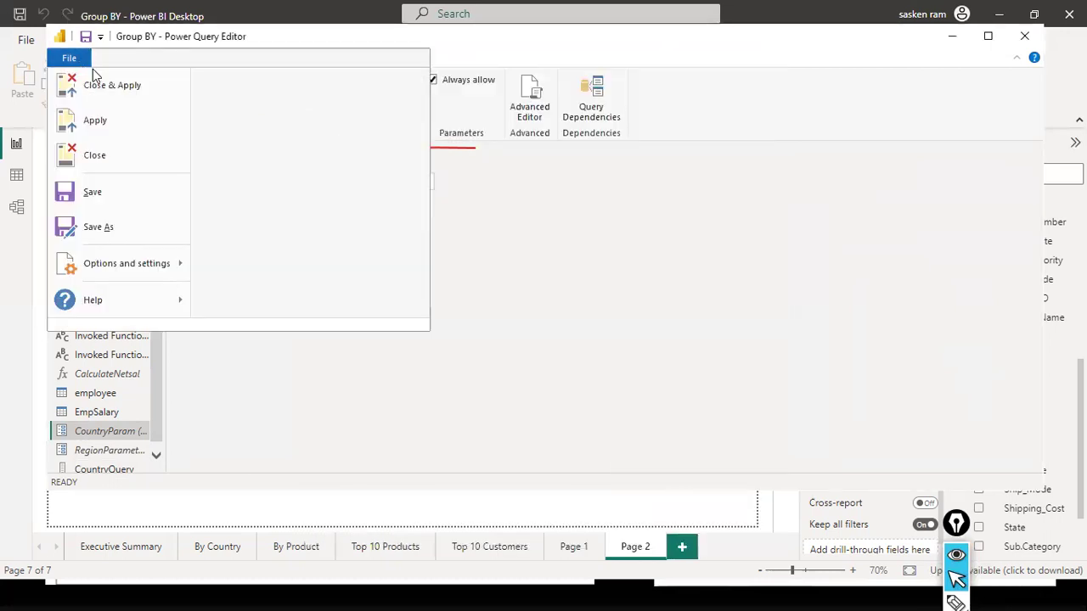
click(483, 214)
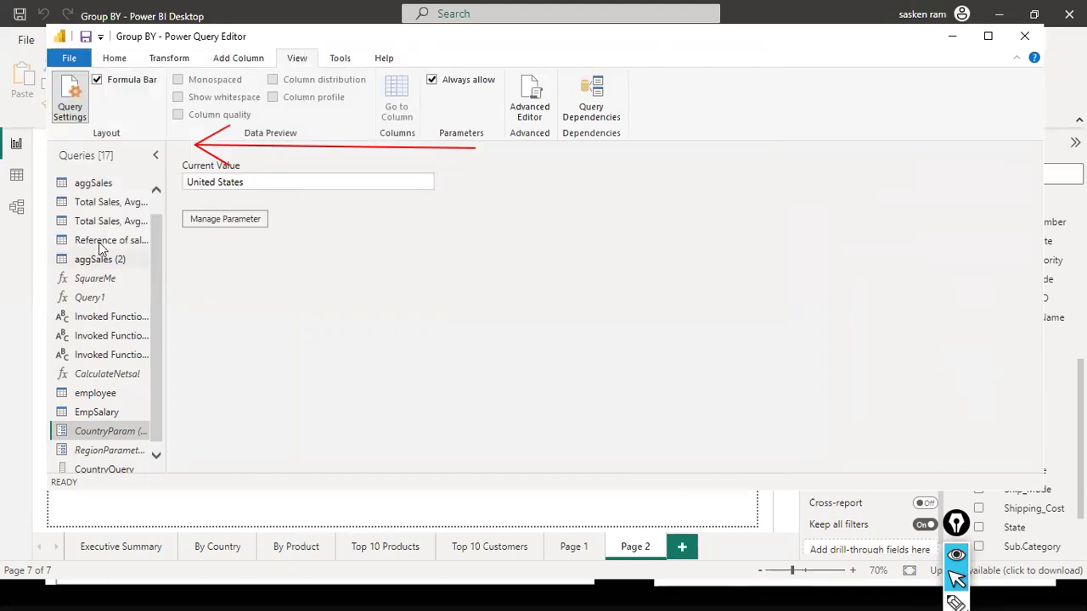
Return to the sales_w04 query and examine its Country filter values and remaining columns for rows
scroll(81, 187, up, 1)
click(81, 187)
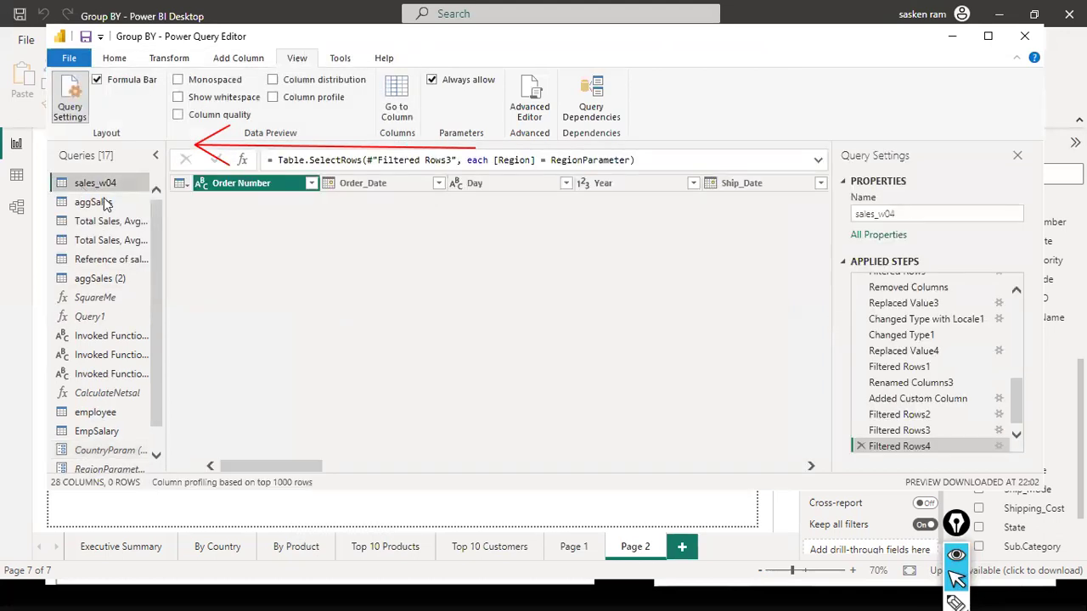
scroll(337, 467, right, 3)
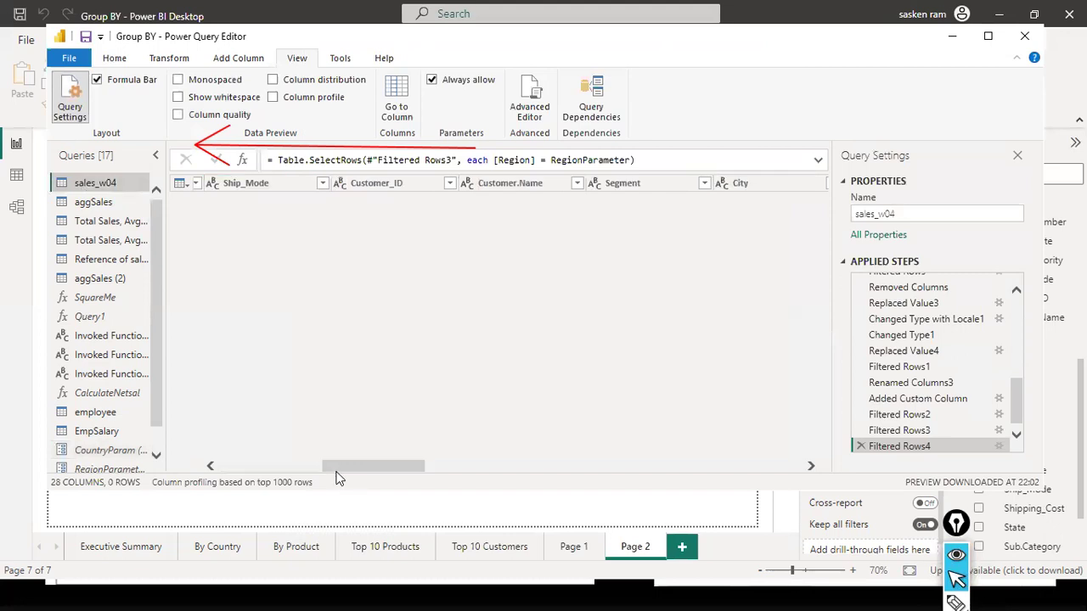
scroll(409, 465, right, 2)
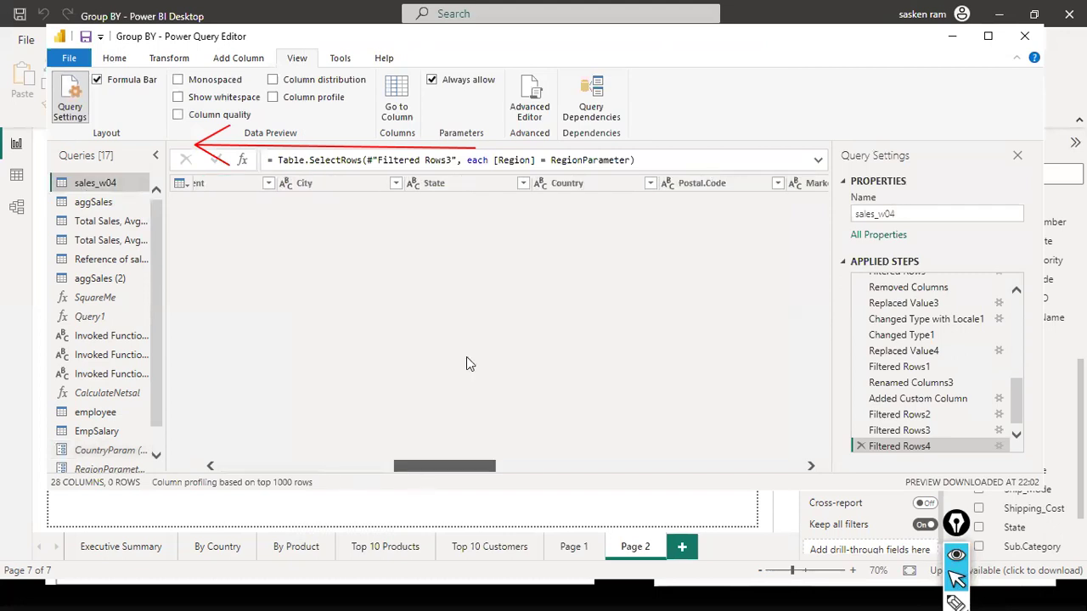
click(651, 183)
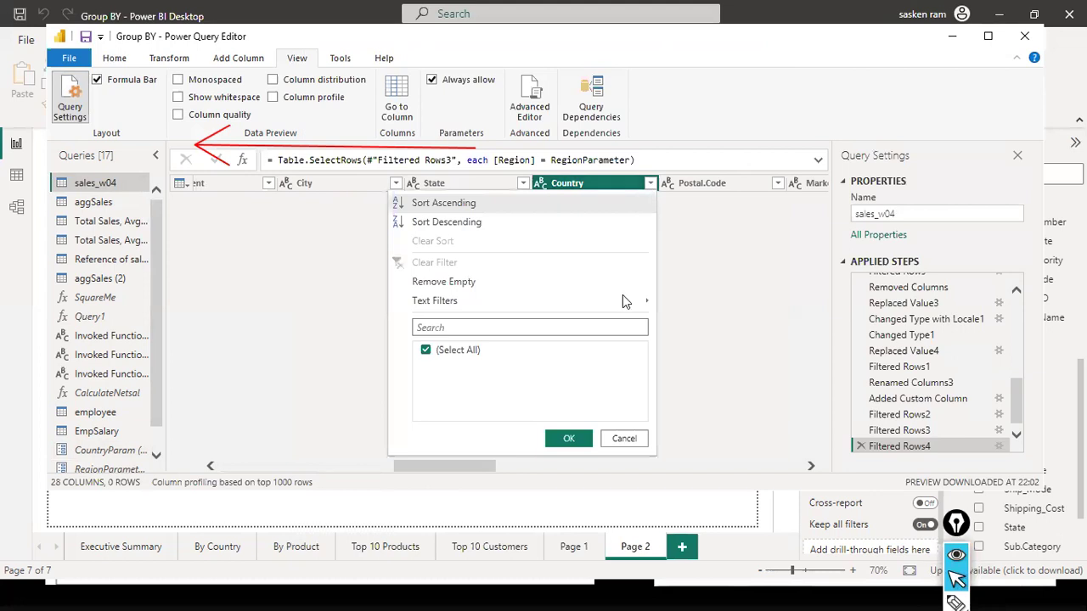
click(474, 475)
scroll(657, 467, right, 6)
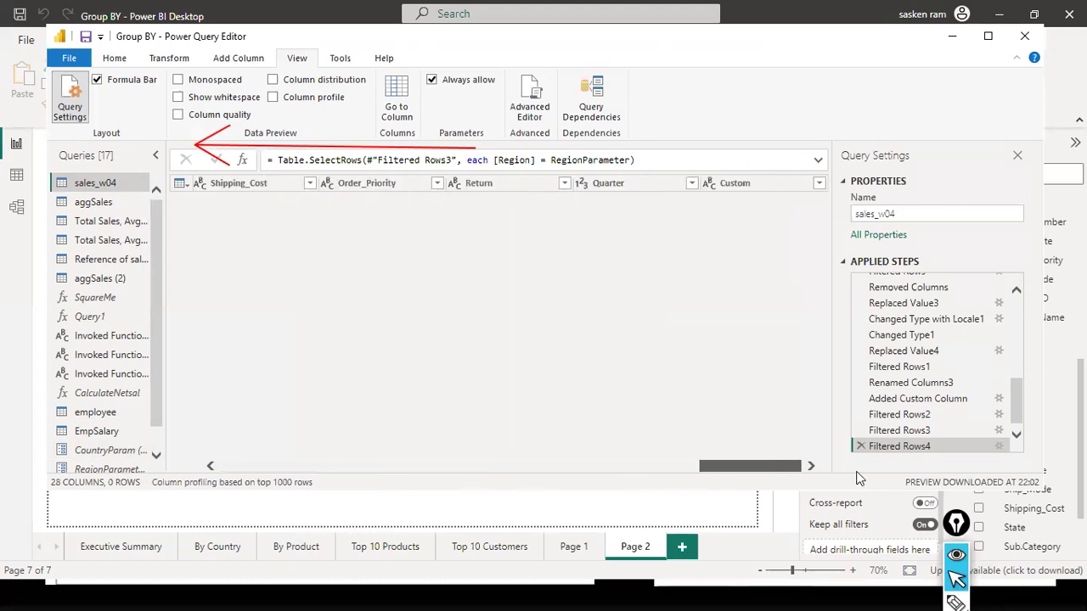
drag(768, 467, 661, 463)
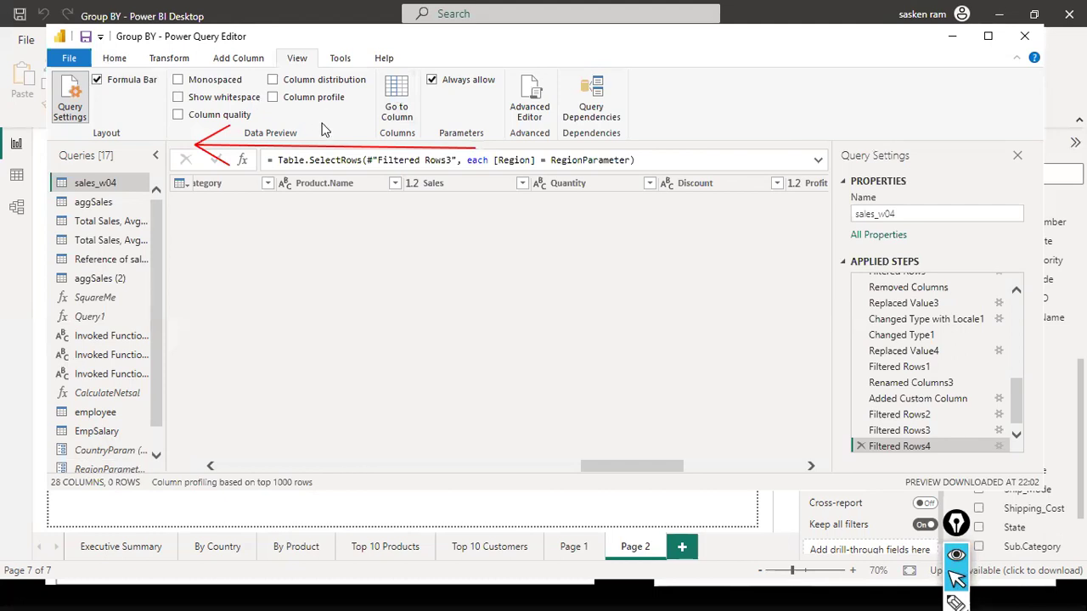
Go to the Region column of sales_w04 and clear its RegionParameter filter
click(396, 101)
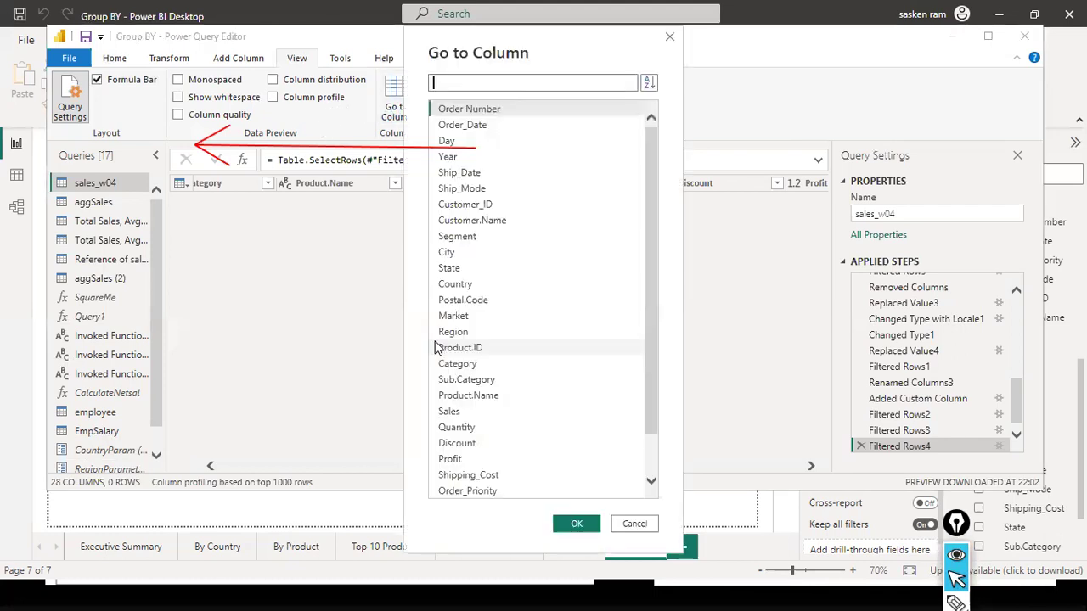
double_click(467, 333)
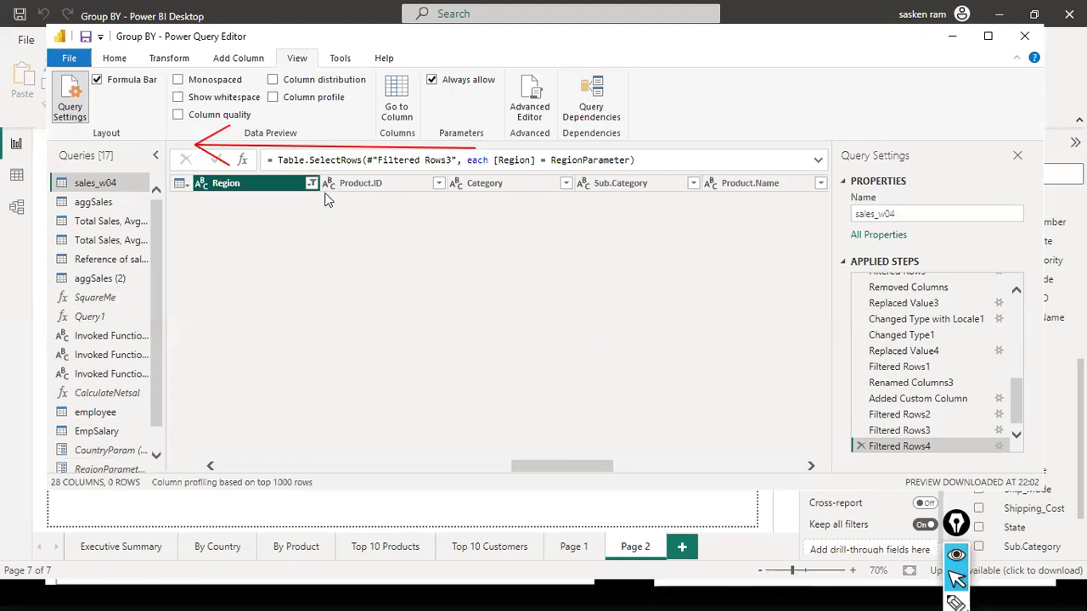
click(311, 184)
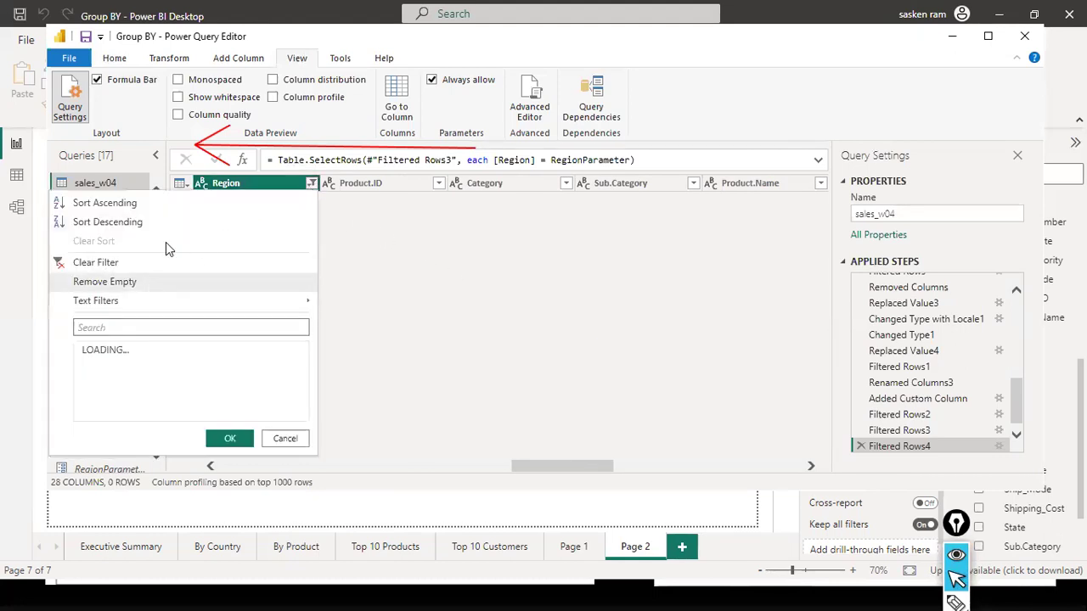
click(136, 262)
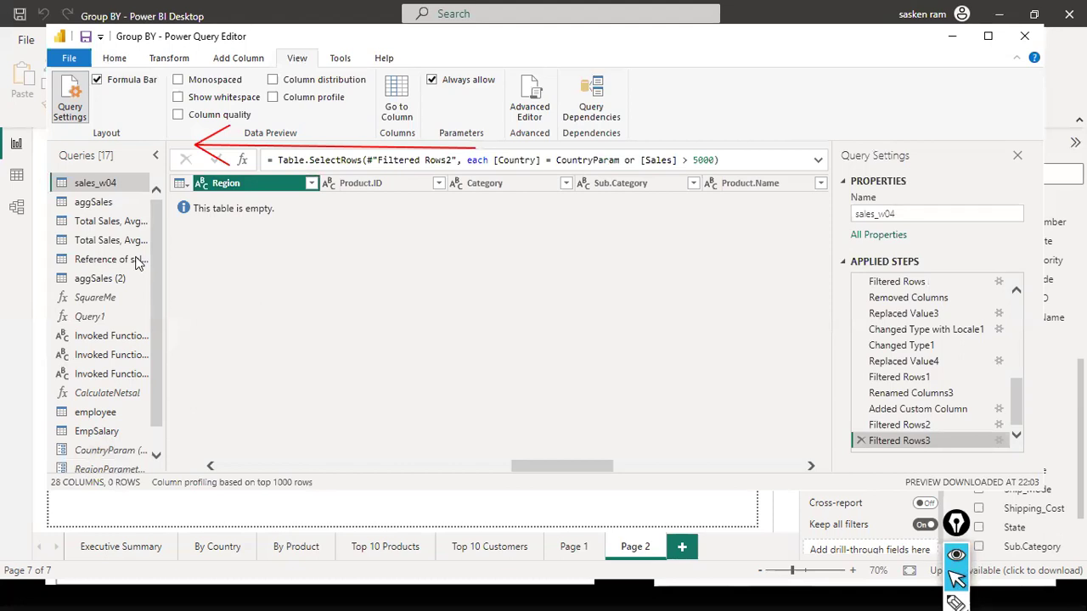
Go to the Country column of sales_w04 and clear its filter combining CountryParam with Sales above 5000
drag(545, 466, 282, 451)
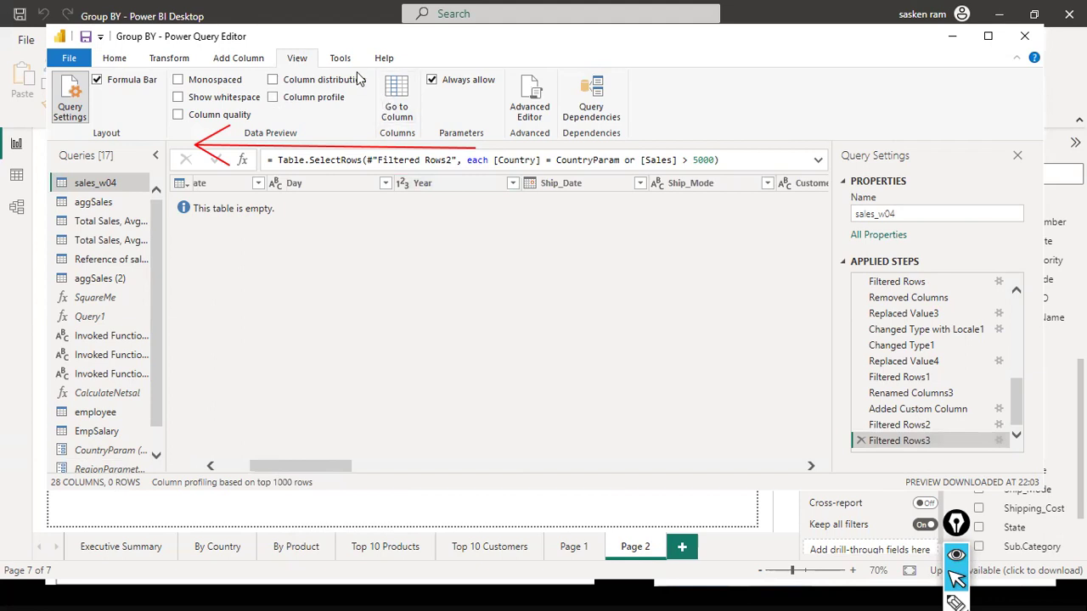
click(393, 100)
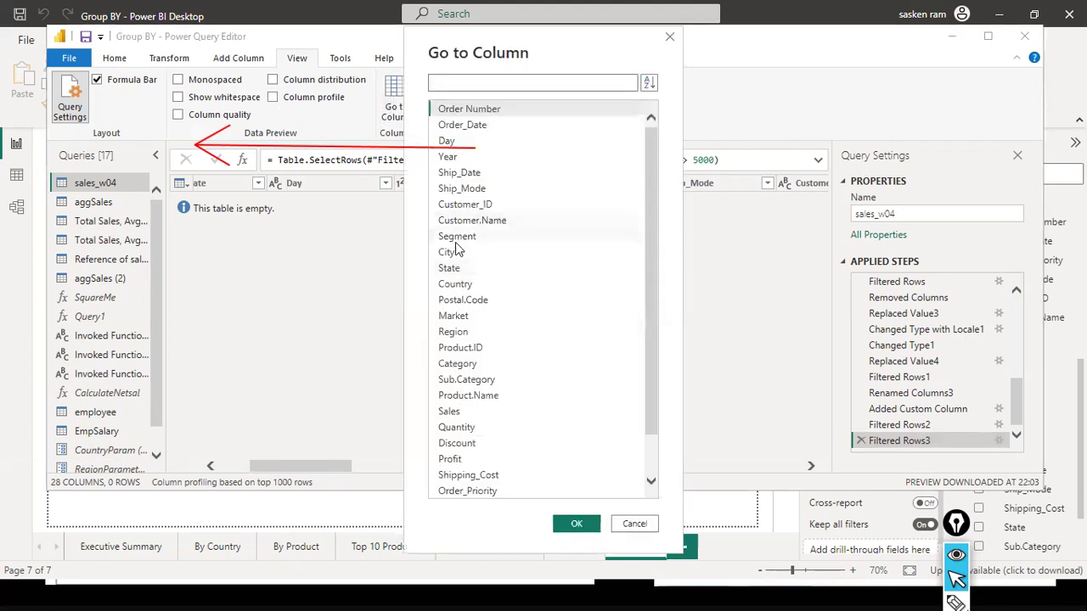
double_click(471, 284)
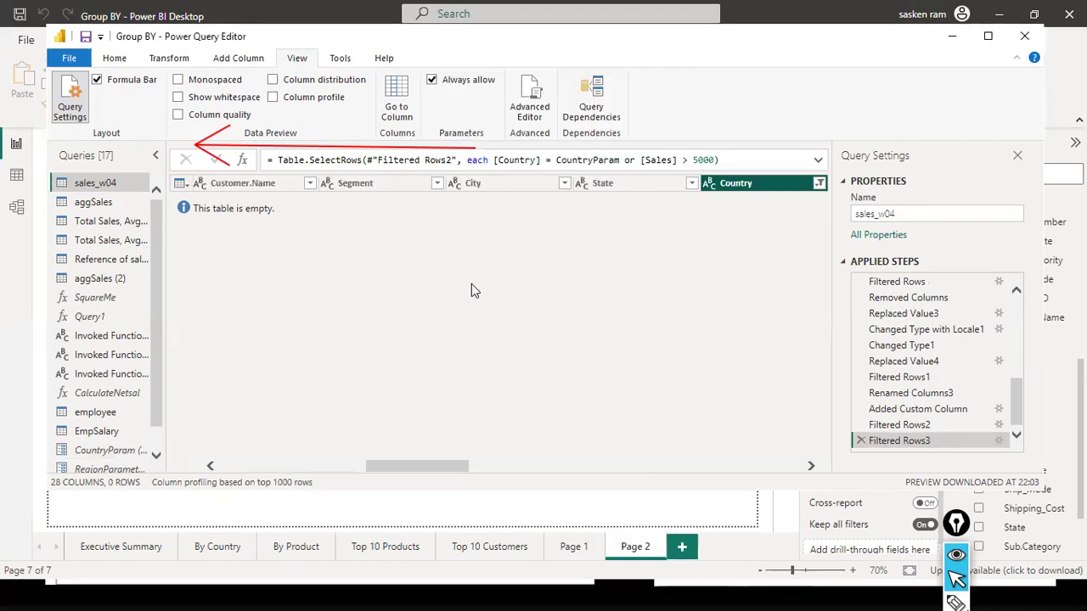
click(820, 185)
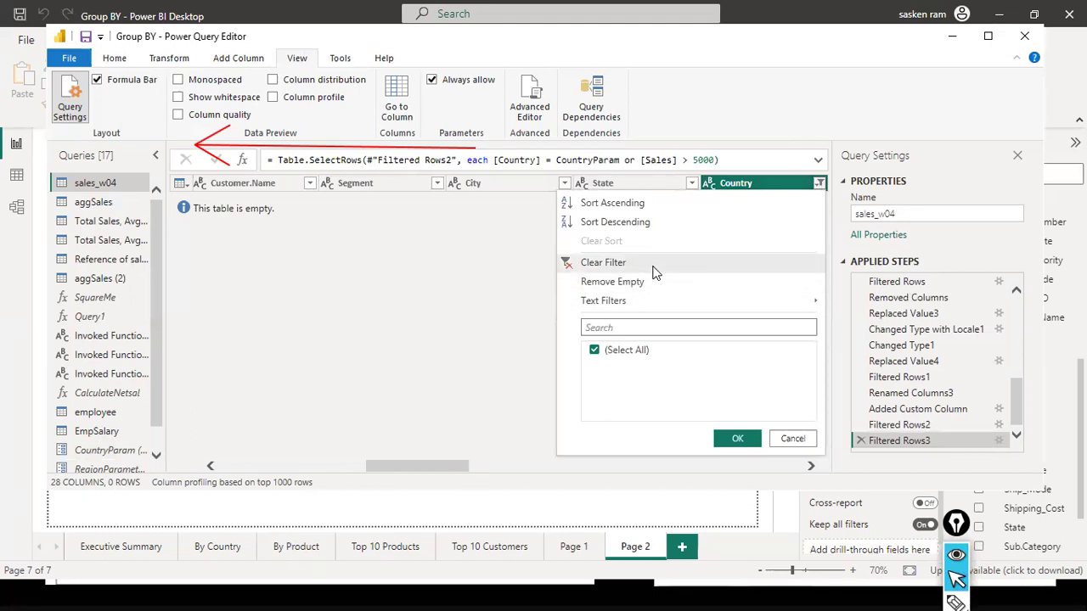
click(654, 271)
Filter the Country column of sales_w04 to rows equal to the CountryParam parameter, on top of the existing Germany filter
click(818, 184)
mouse_move(807, 304)
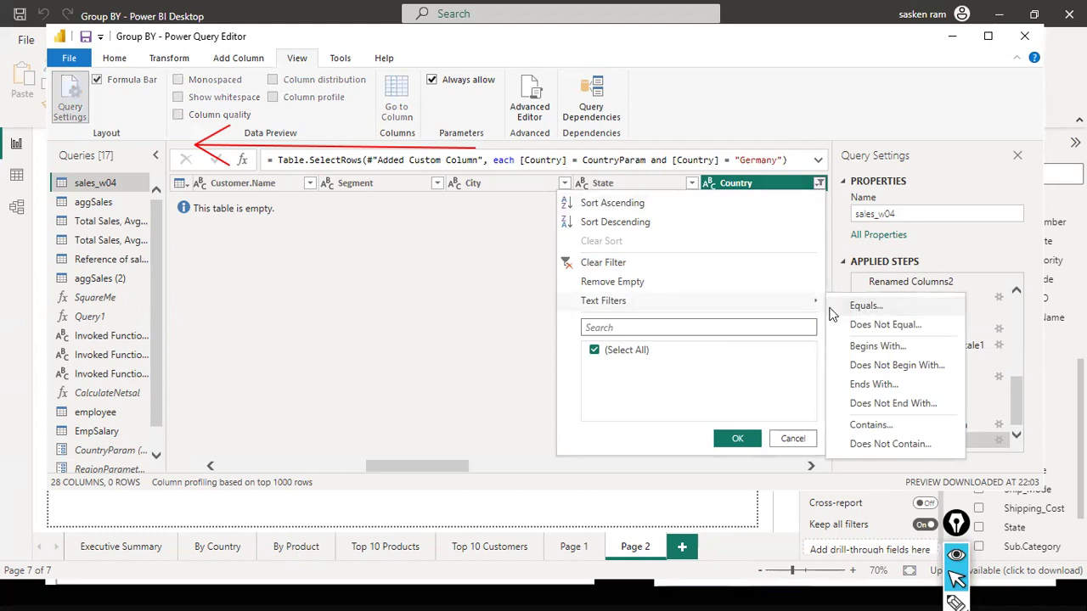
click(834, 307)
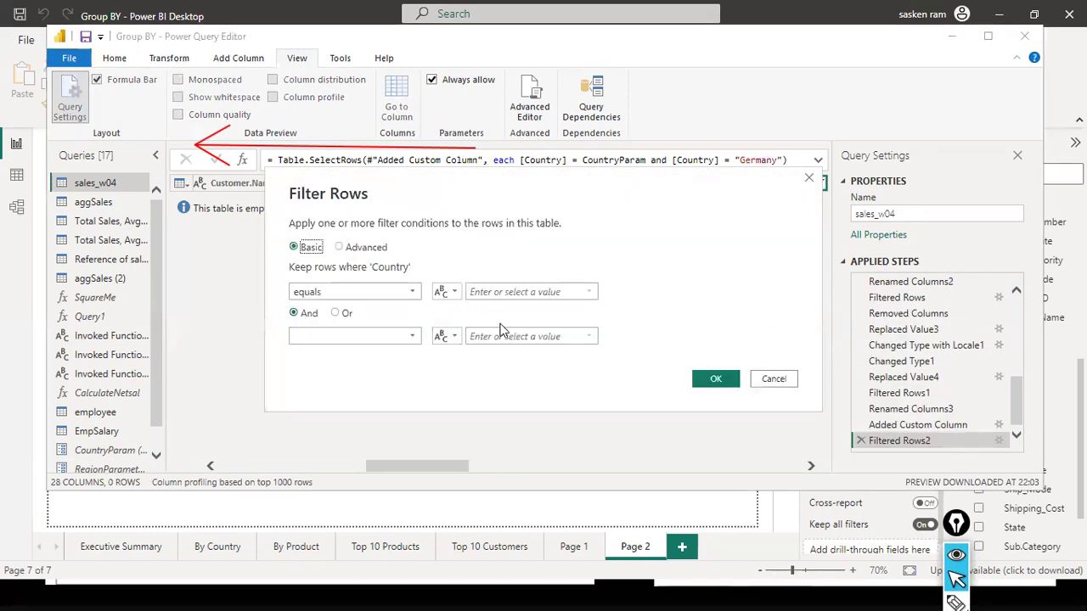
click(458, 294)
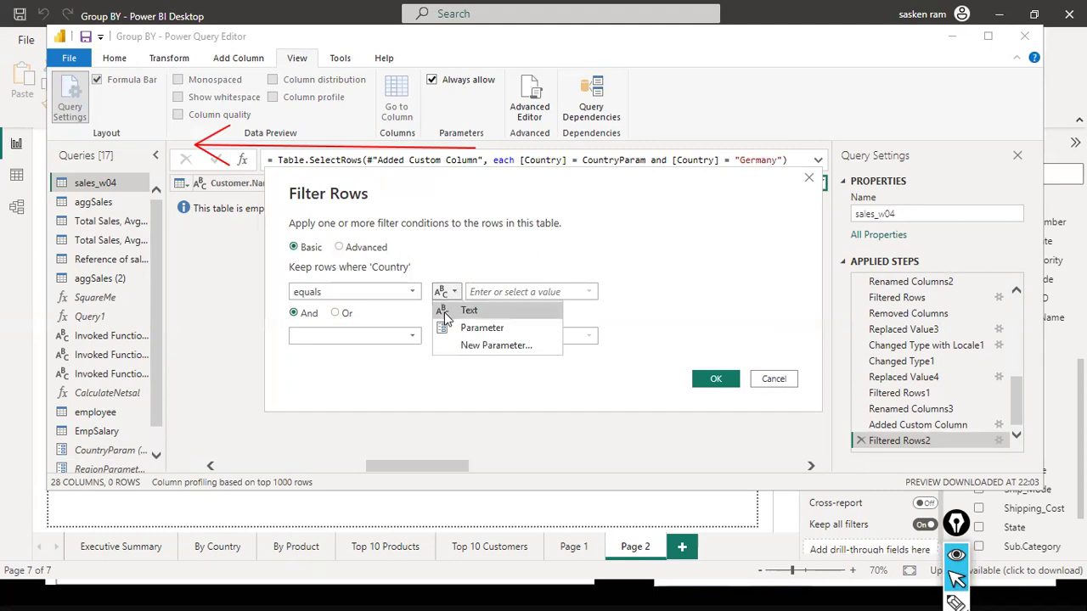
click(459, 294)
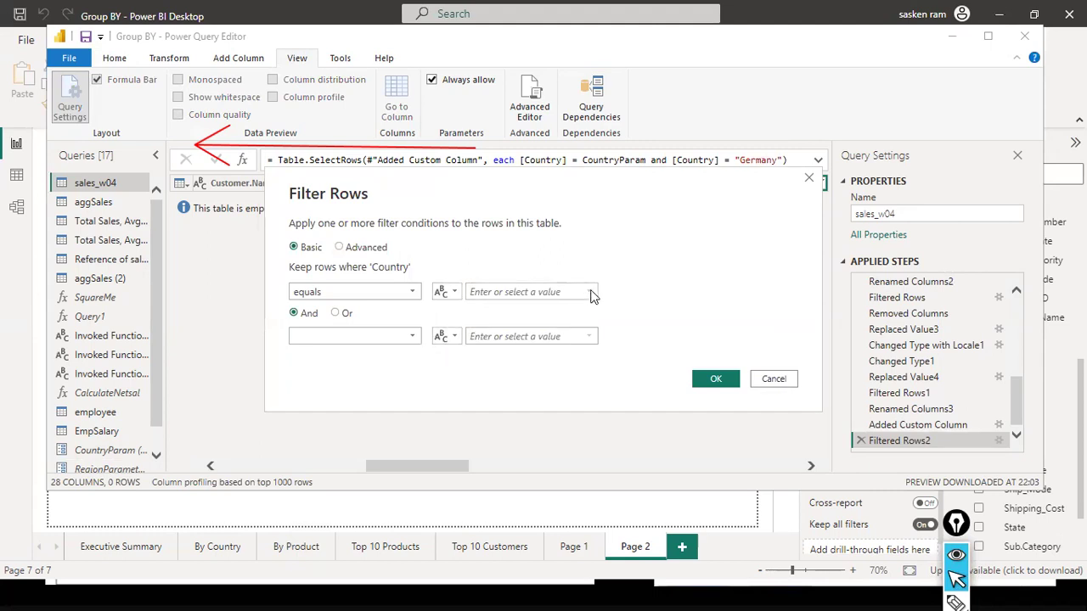
click(447, 293)
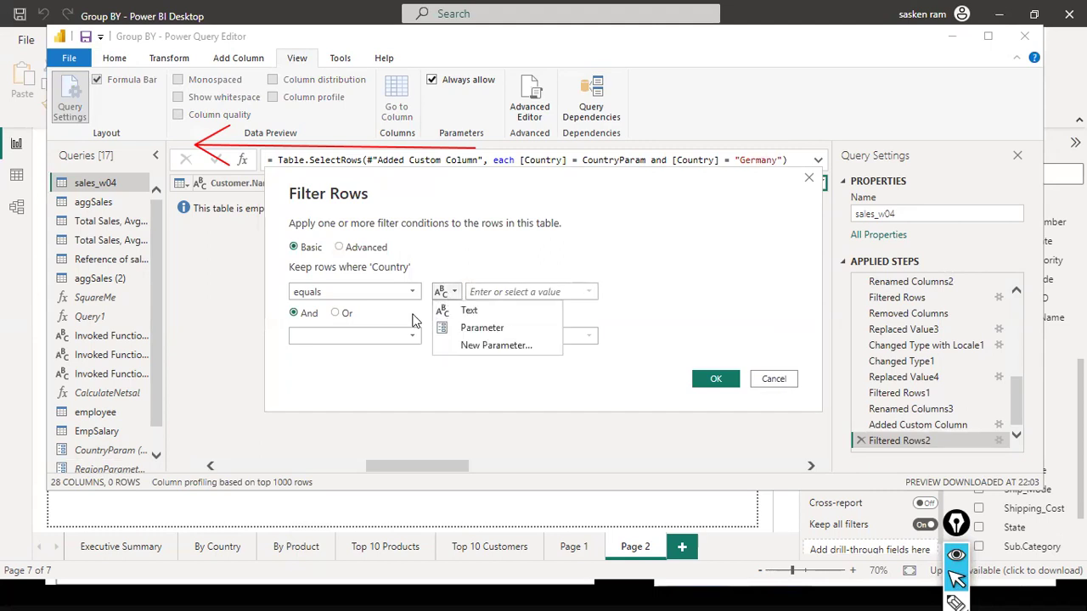
click(467, 329)
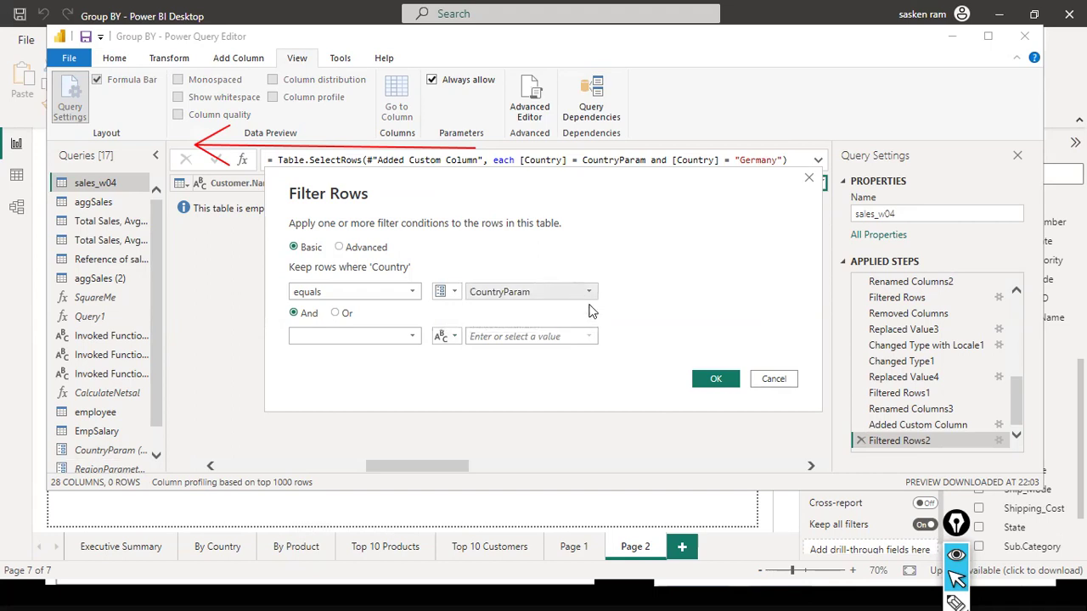
click(718, 378)
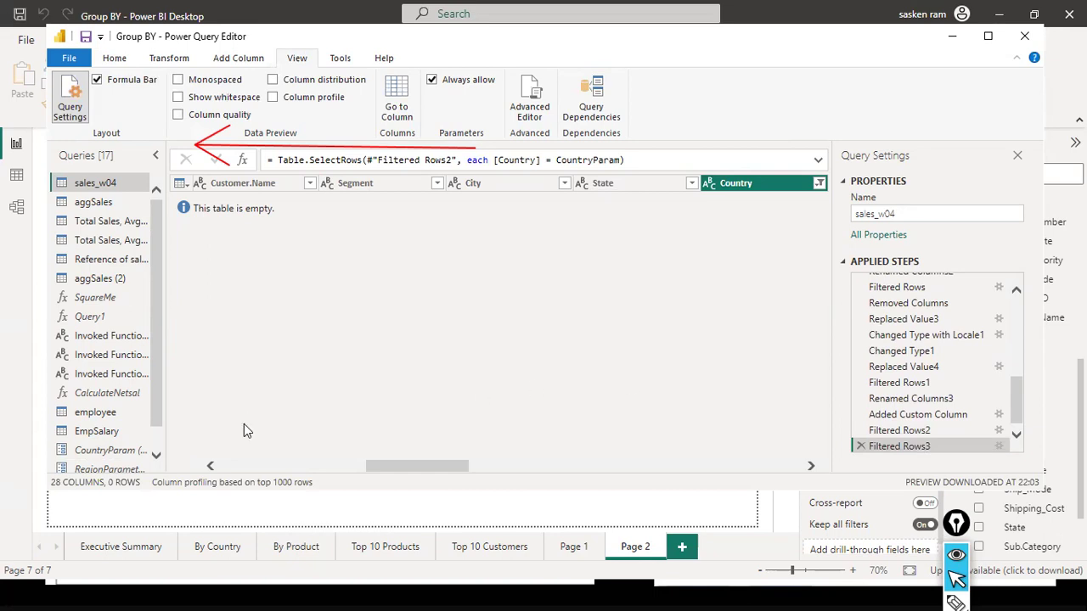
Review CountryParam's type, suggested values, source query and current value in its parameter settings, leaving them unedited
click(111, 451)
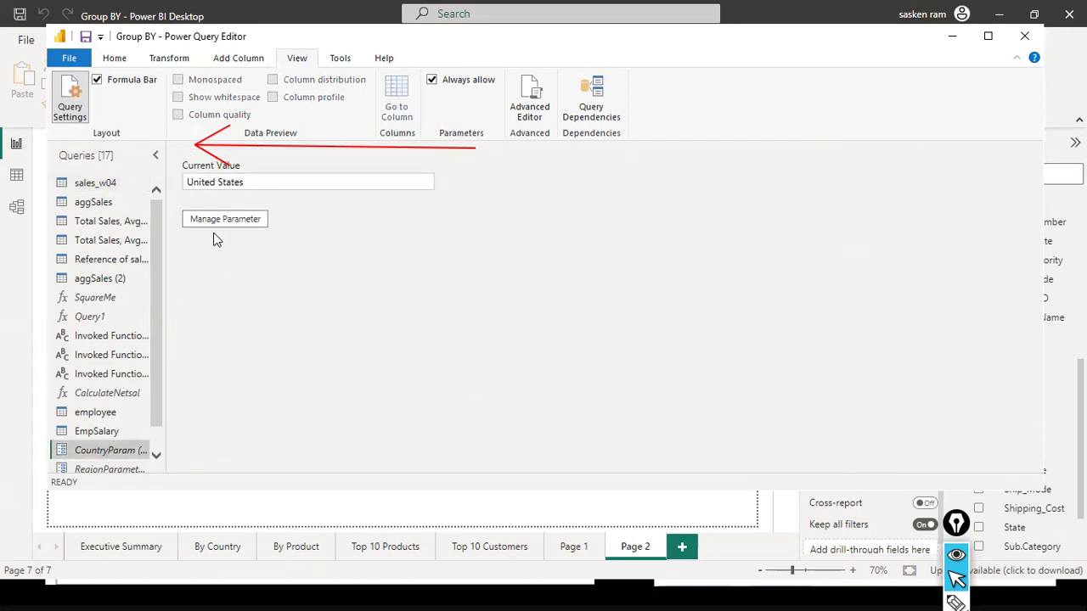
scroll(139, 472, down, 1)
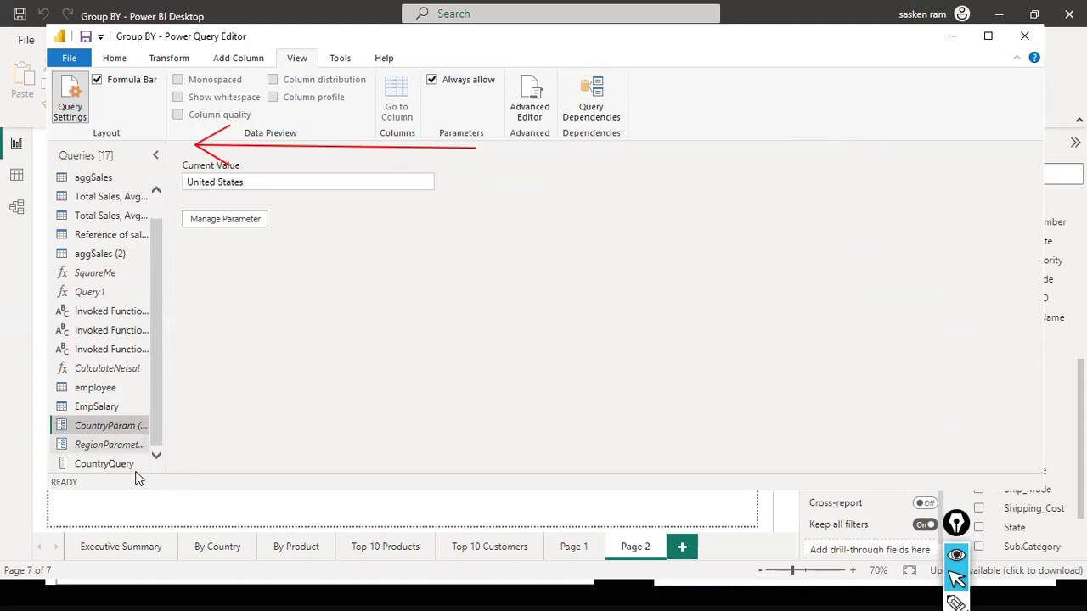
click(226, 220)
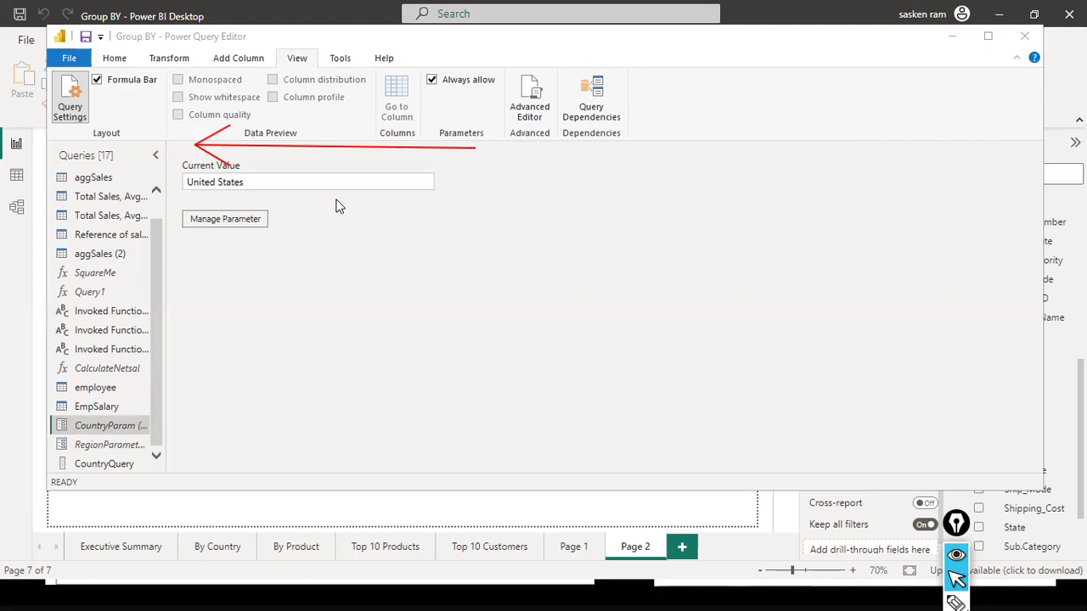
click(607, 345)
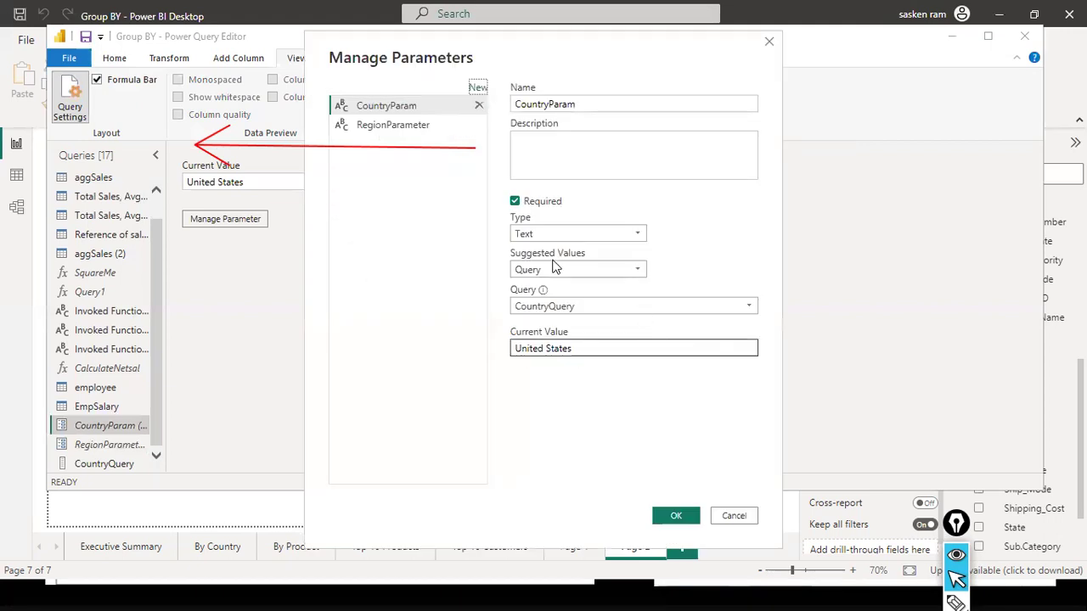
click(732, 517)
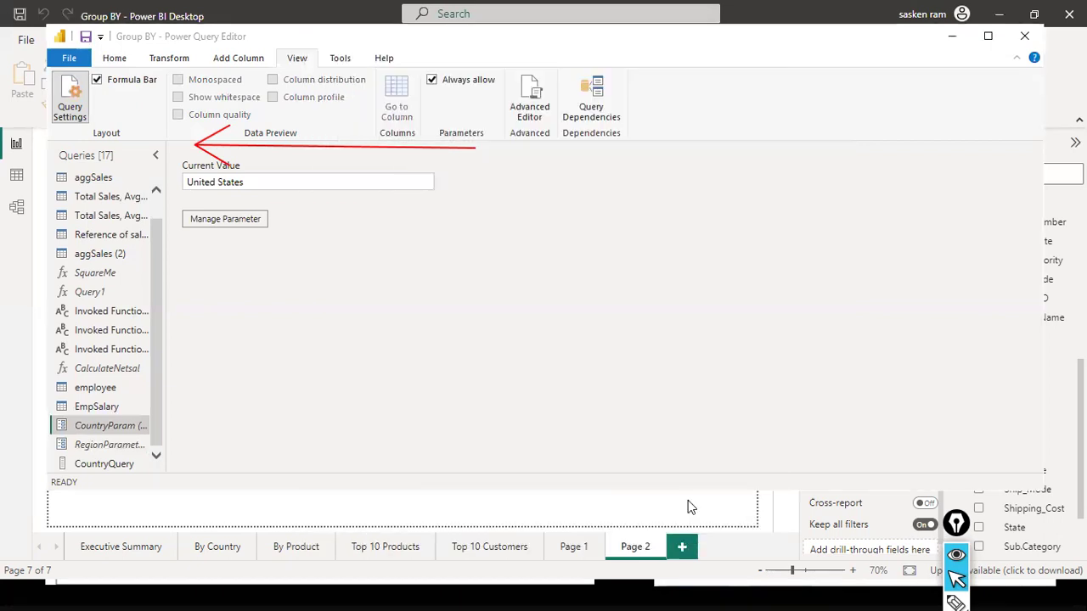
Delete the RegionParameter parameter from the queries and confirm the deletion
click(107, 451)
right_click(107, 451)
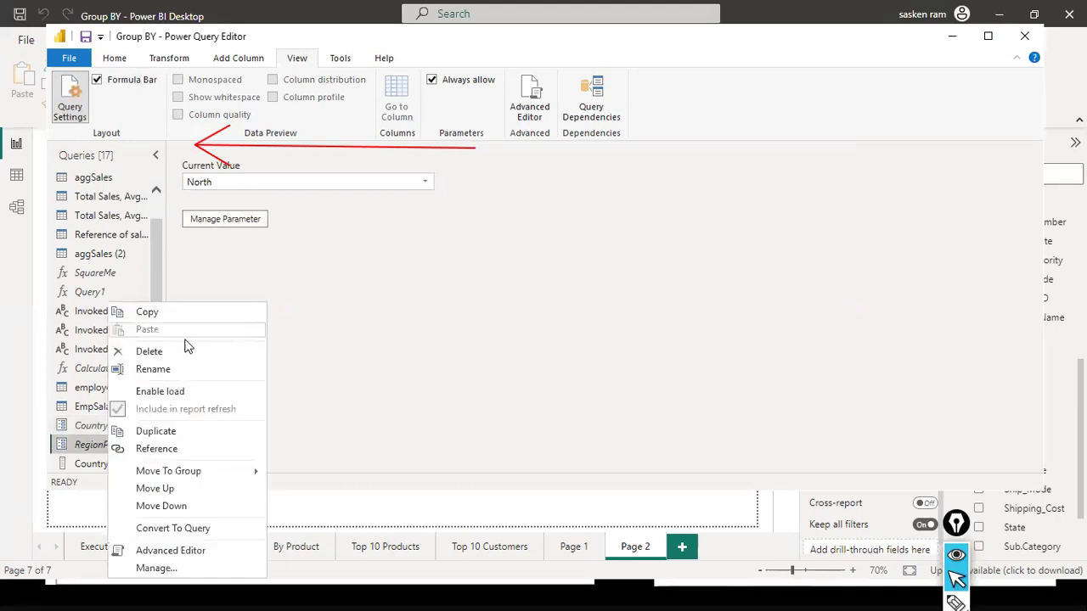
click(150, 353)
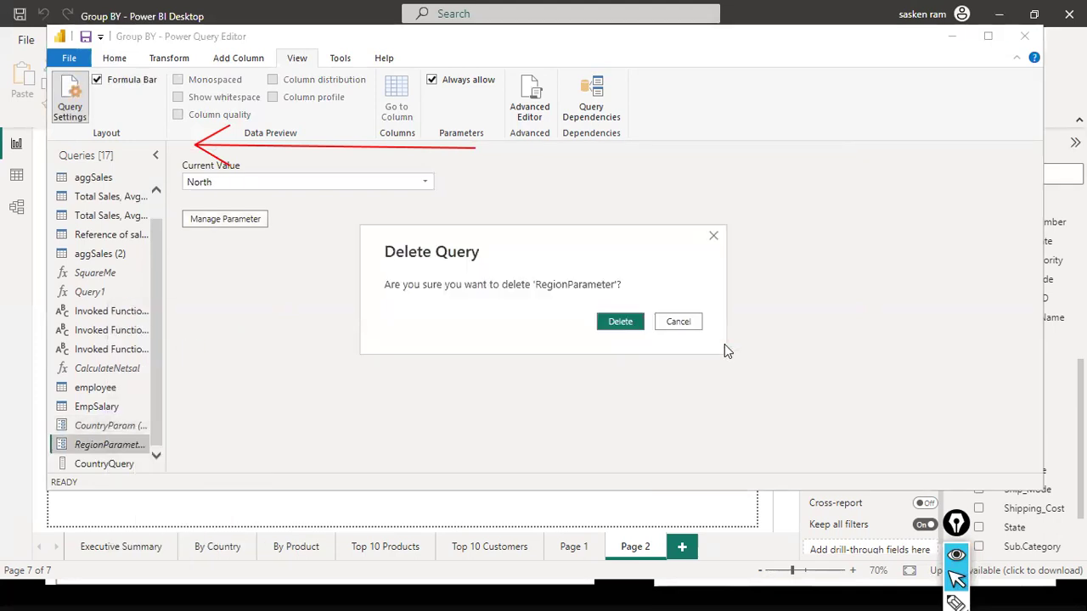
click(621, 321)
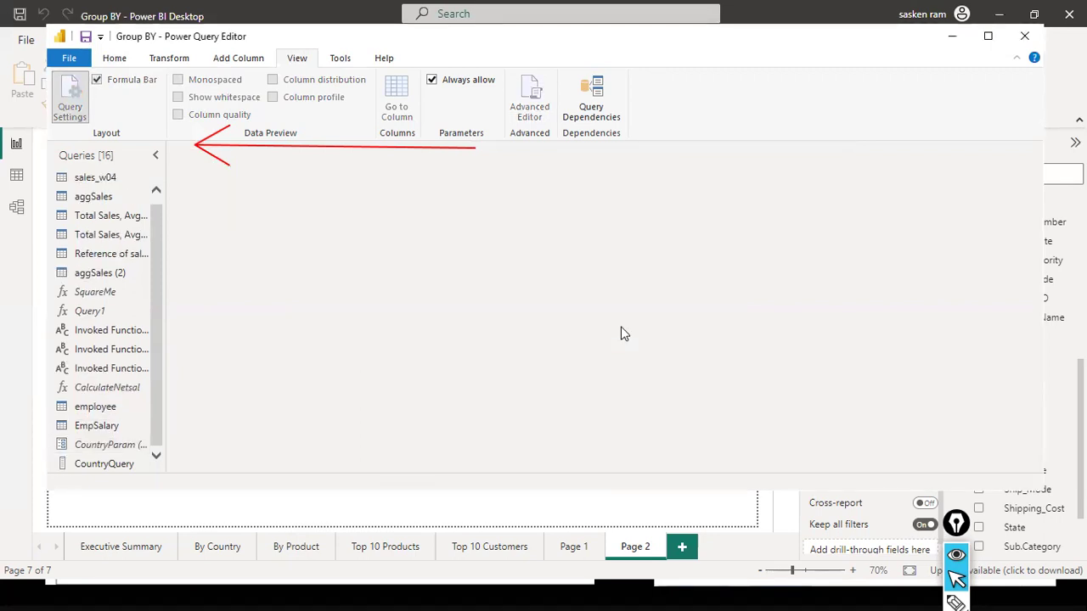
Go to the Country column of sales_w04 and clear both the CountryParam filter and the earlier one combining CountryParam with Germany
click(91, 447)
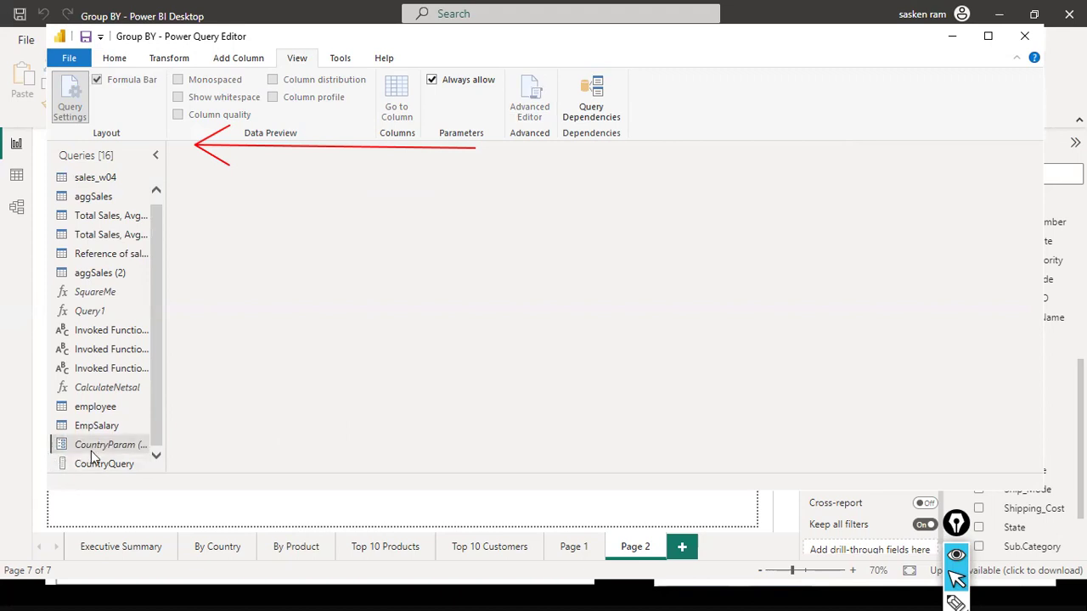
click(104, 179)
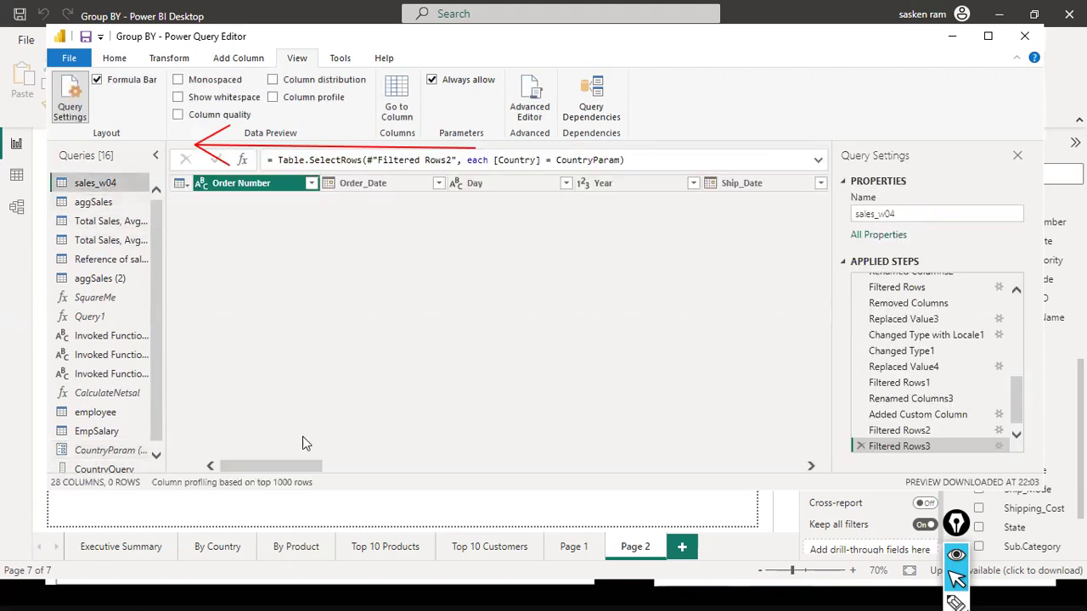
drag(279, 460, 604, 452)
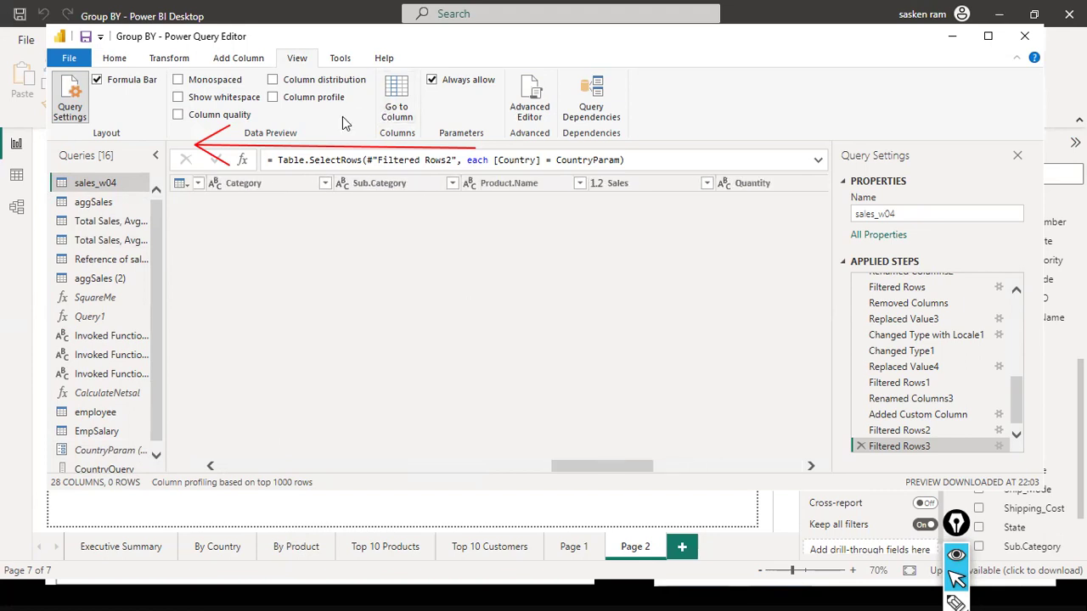
click(396, 106)
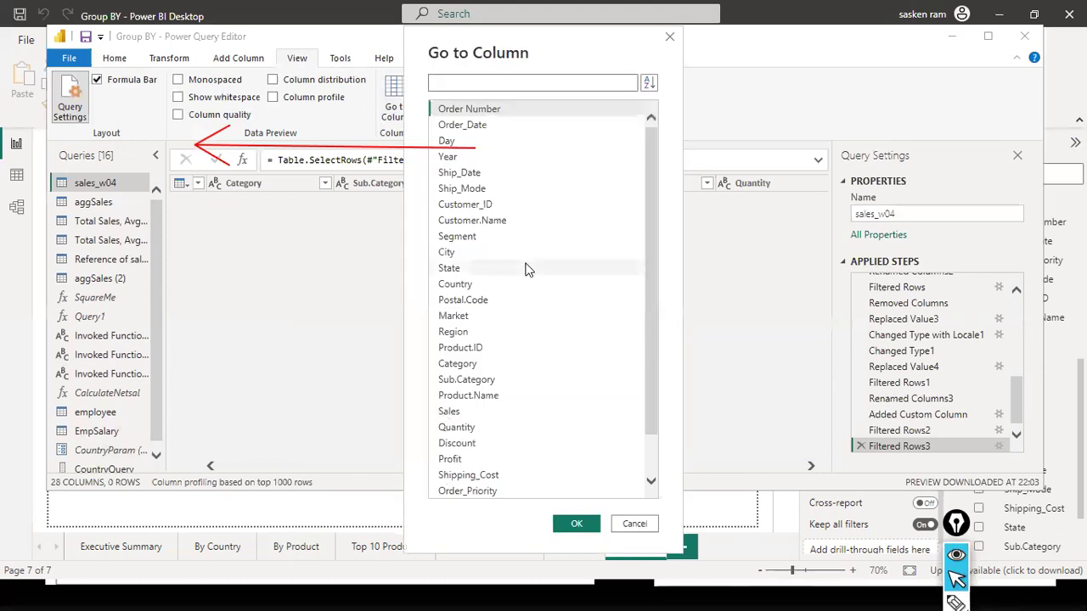
double_click(434, 290)
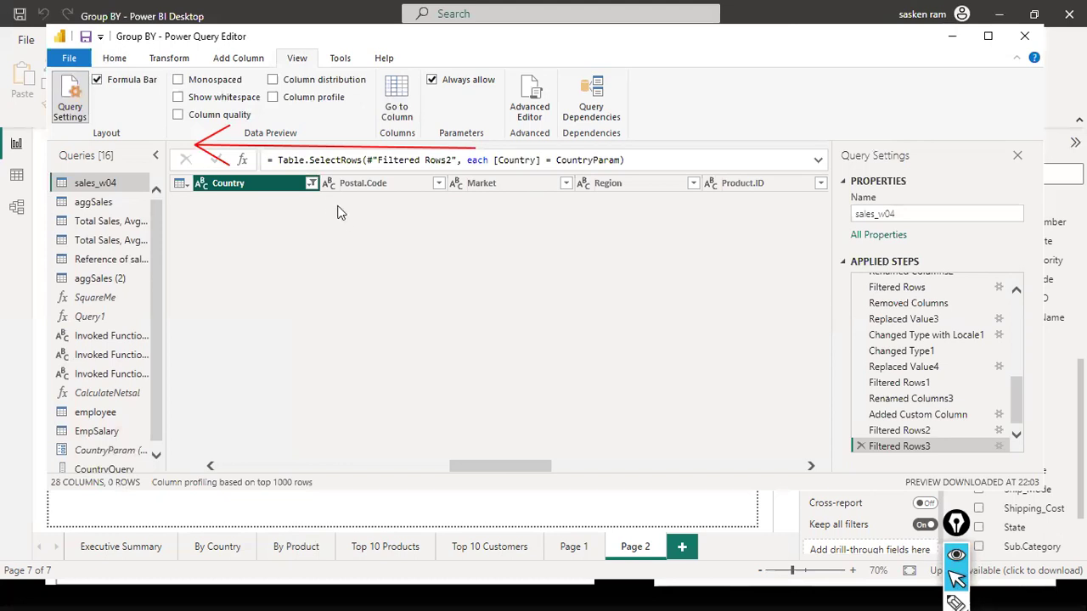
click(312, 183)
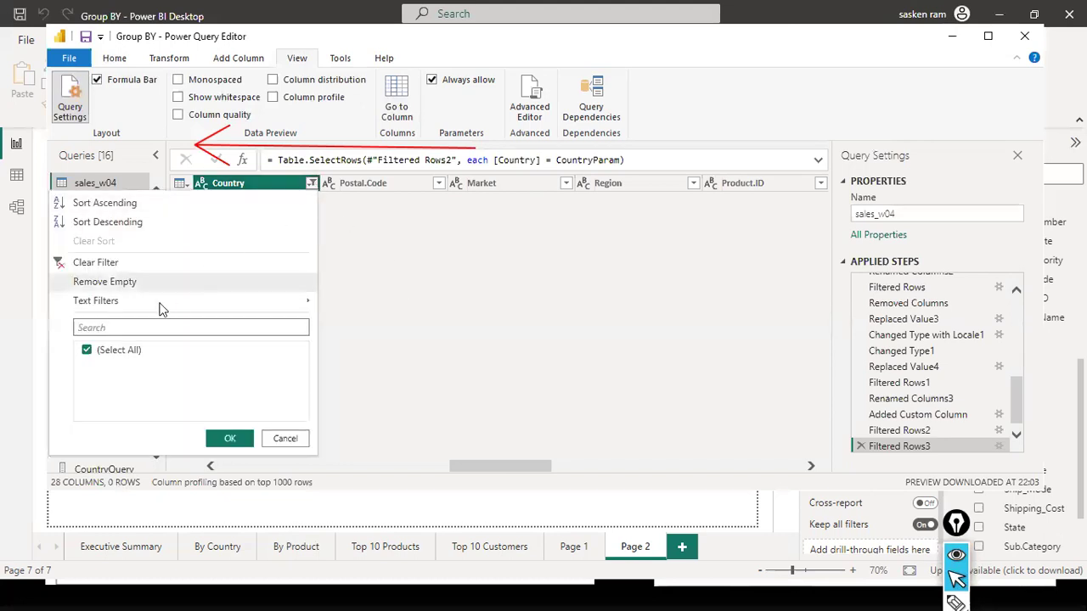
click(179, 264)
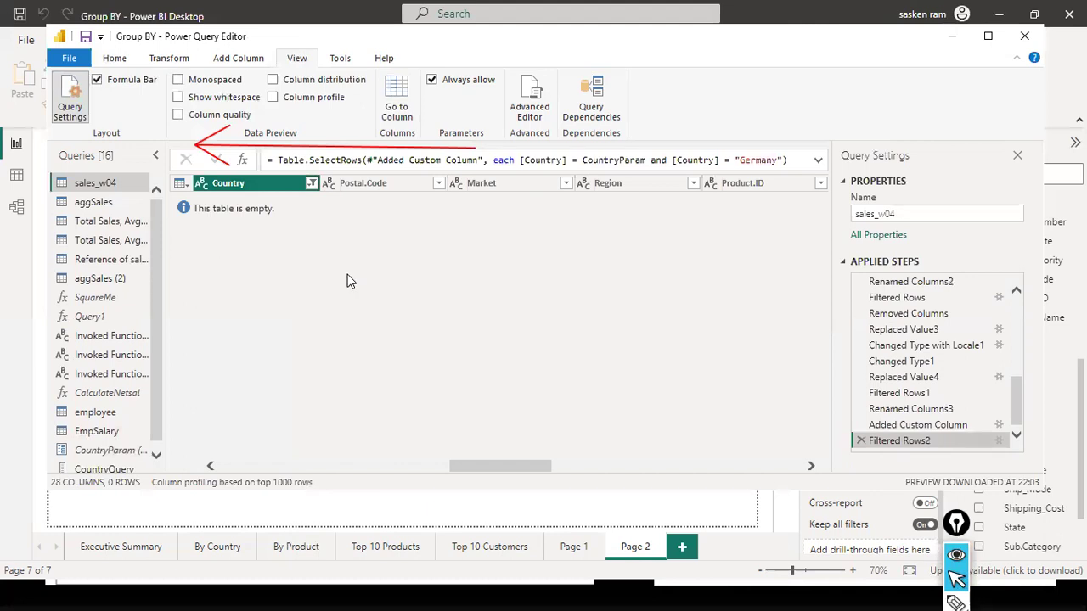
click(312, 184)
click(240, 267)
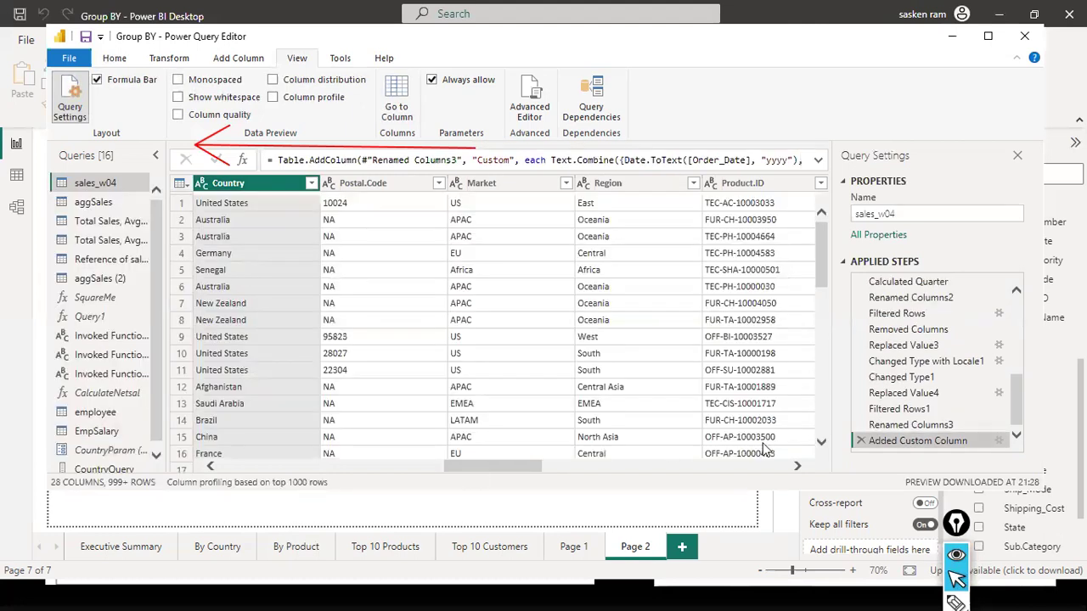
Filter the Country column of the unfiltered sales_w04 table to rows equal to the CountryParam parameter
scroll(764, 450, right, 5)
scroll(349, 438, left, 10)
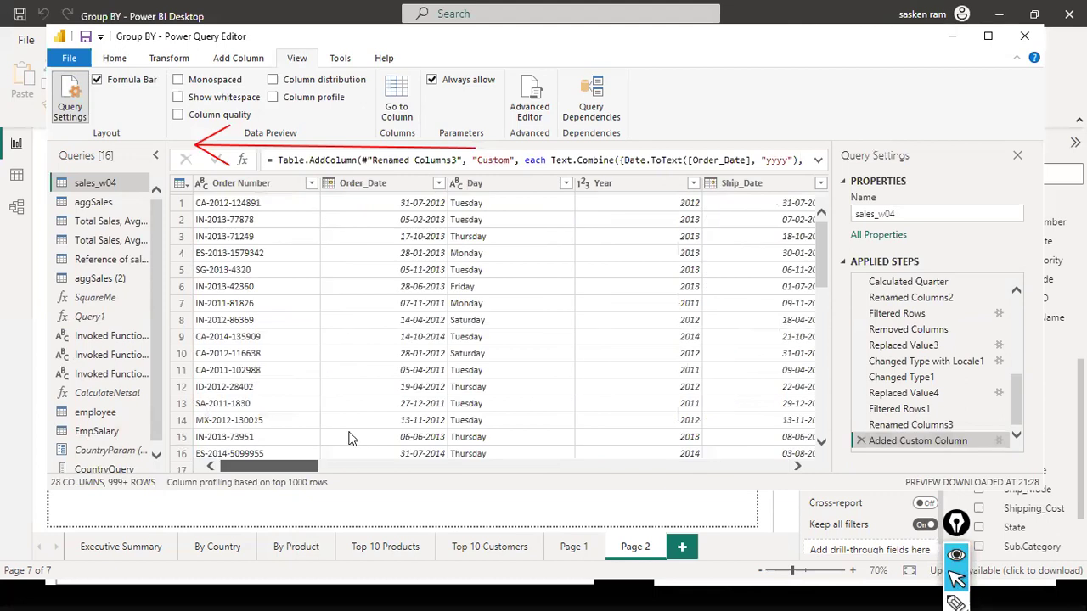
scroll(349, 438, right, 5)
scroll(377, 431, right, 2)
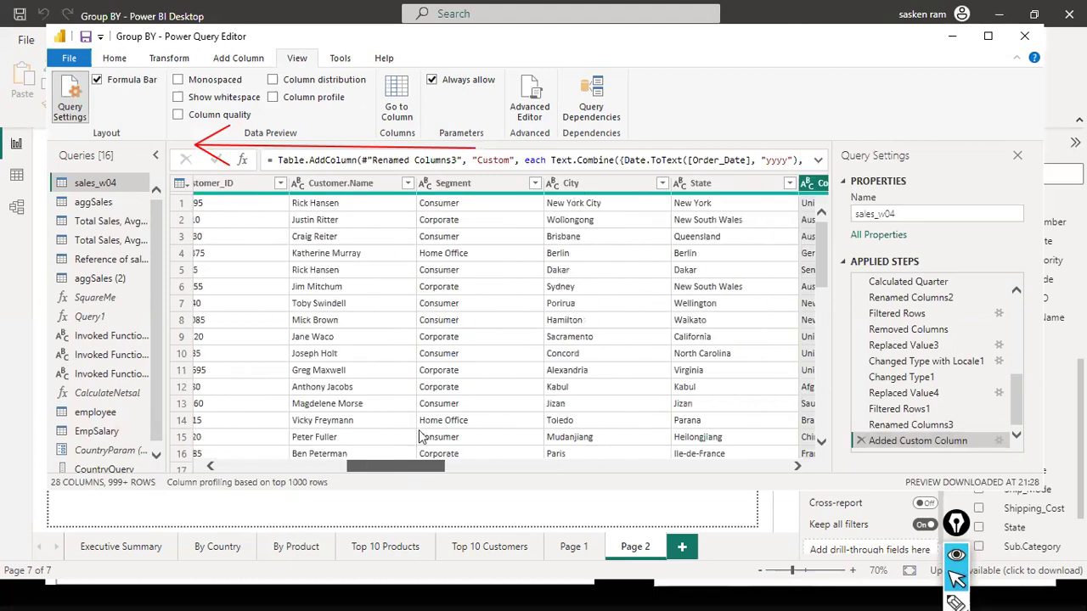
scroll(422, 437, right, 3)
click(543, 195)
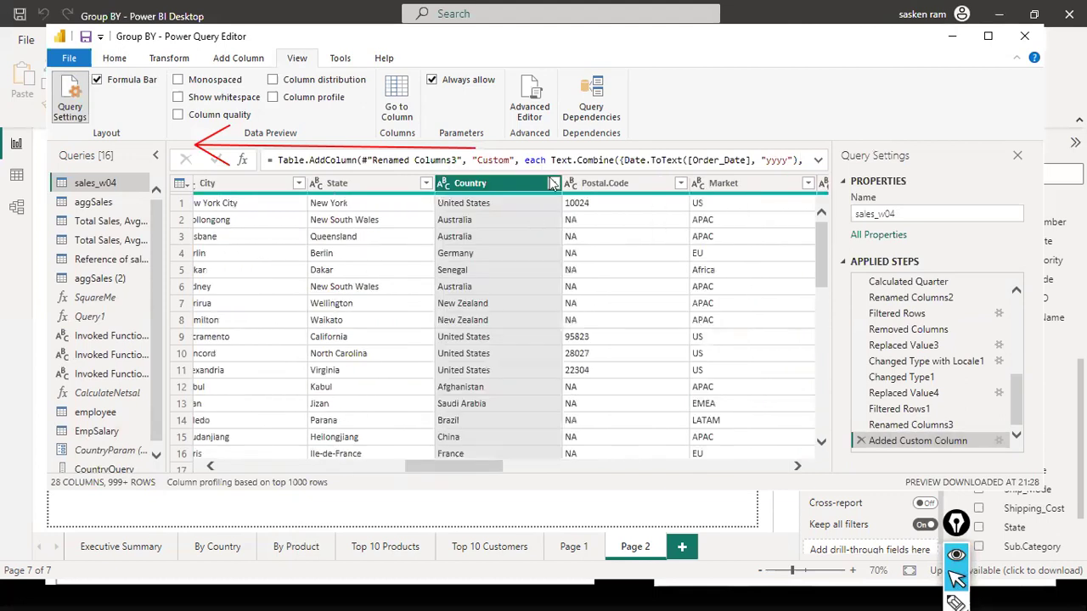
click(553, 184)
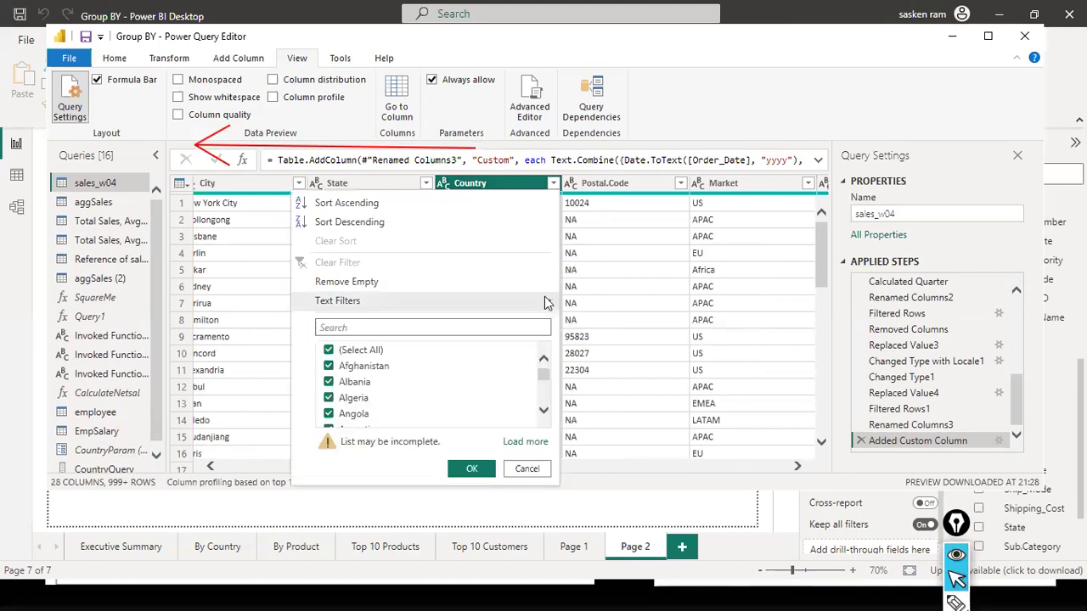
click(510, 296)
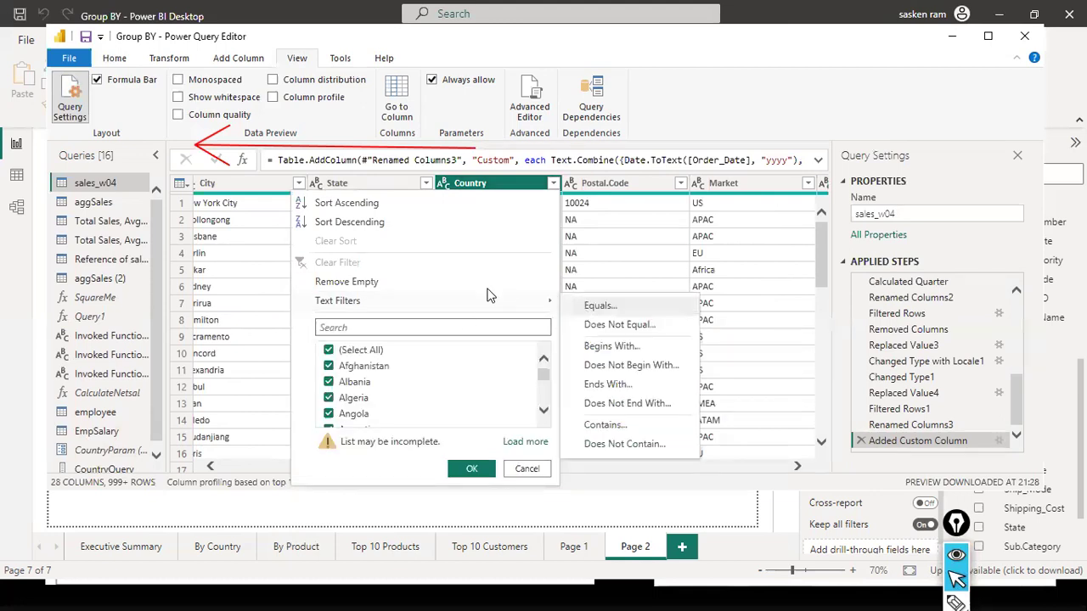
click(490, 295)
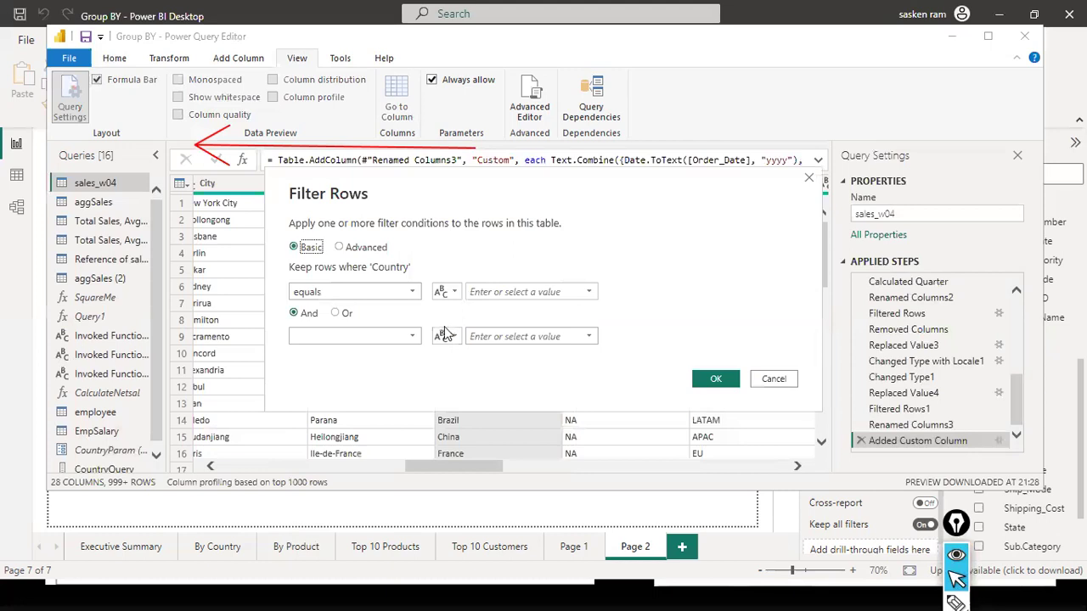
click(445, 291)
click(485, 325)
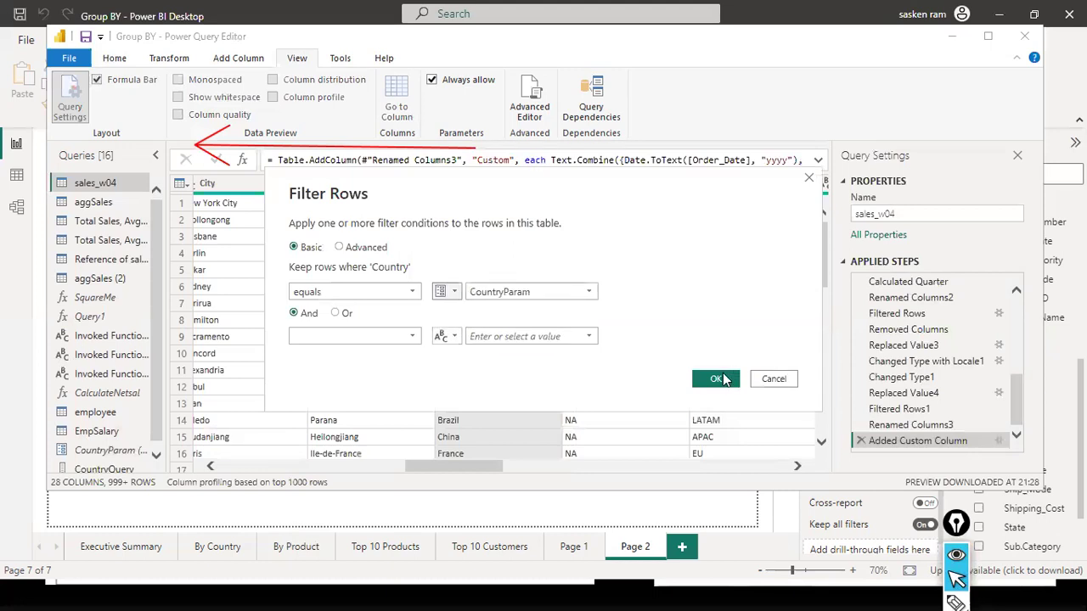
click(722, 379)
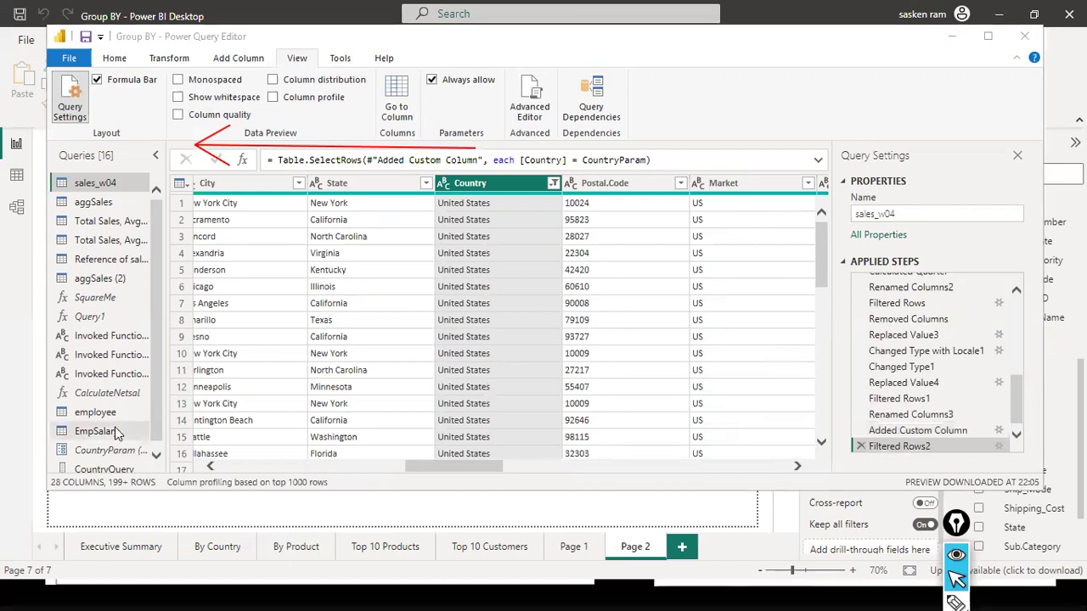
Close the query editor with the sales_w04 Country filter change applied and return to the report page
scroll(117, 433, down, 1)
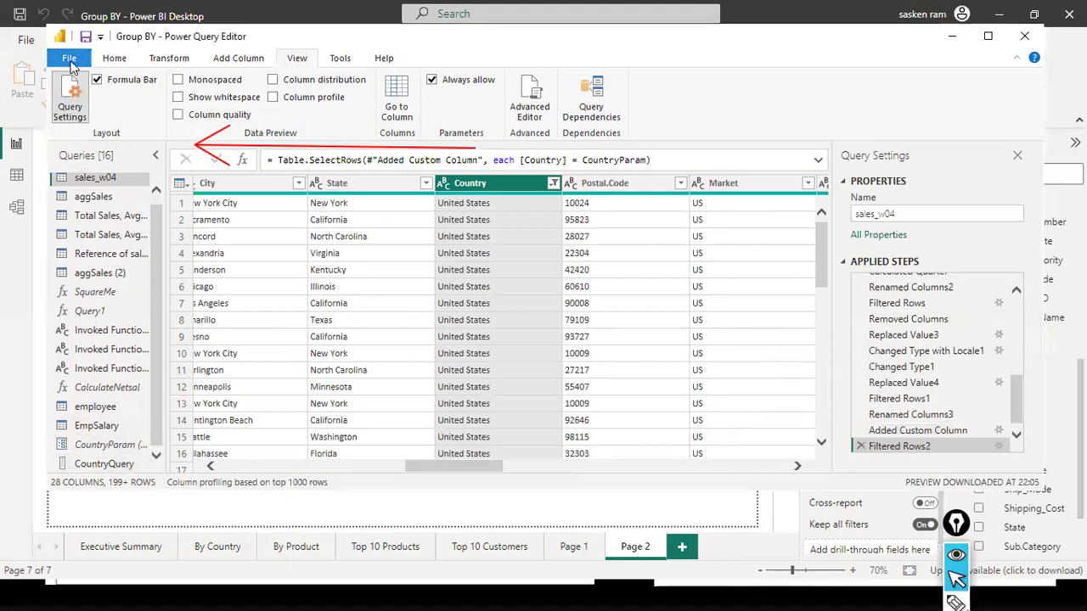
click(70, 60)
click(69, 59)
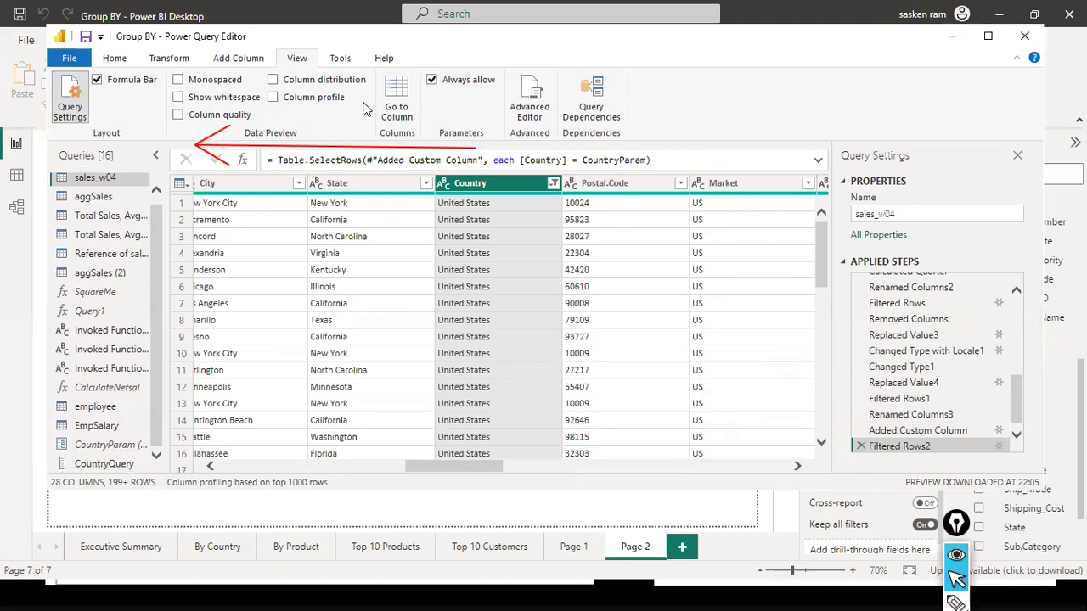
key(alt+Tab)
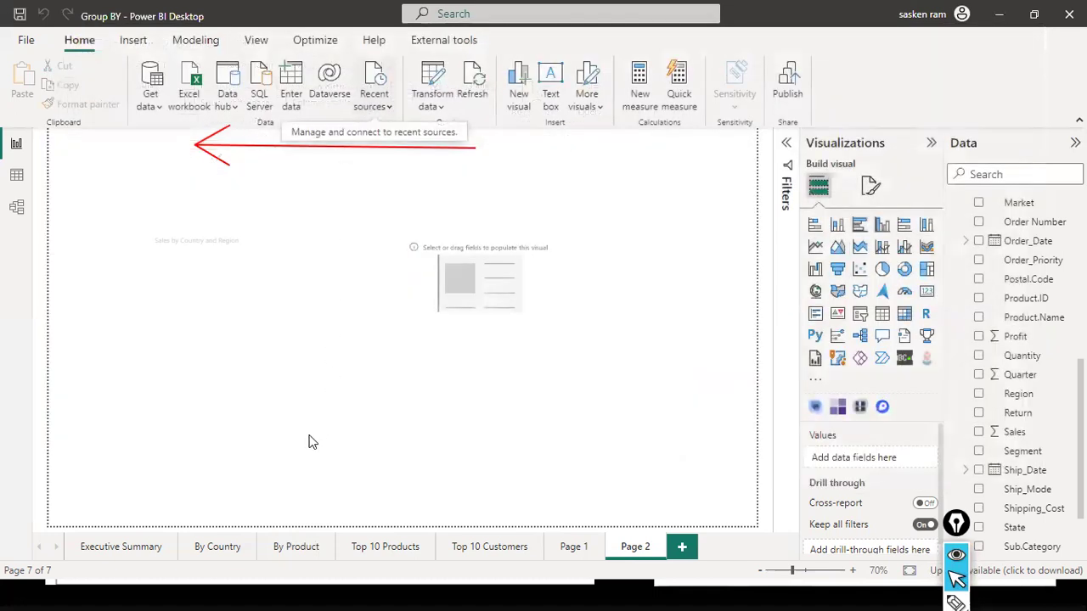
Open the parameter editing dialog from the report, review CountryParam's country choices and confirm with United States kept
click(431, 102)
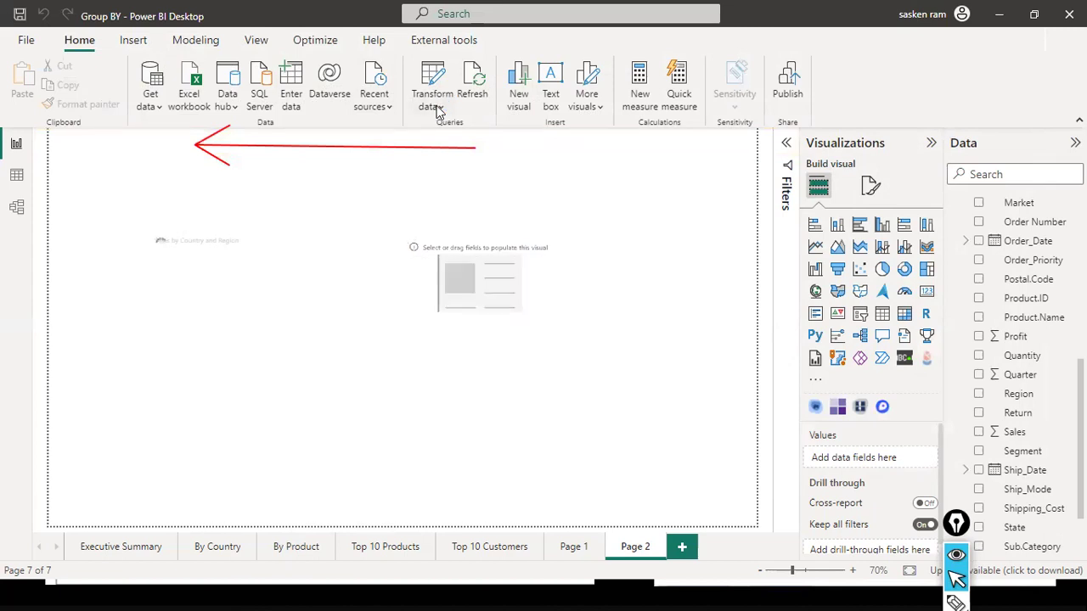
click(436, 109)
click(469, 177)
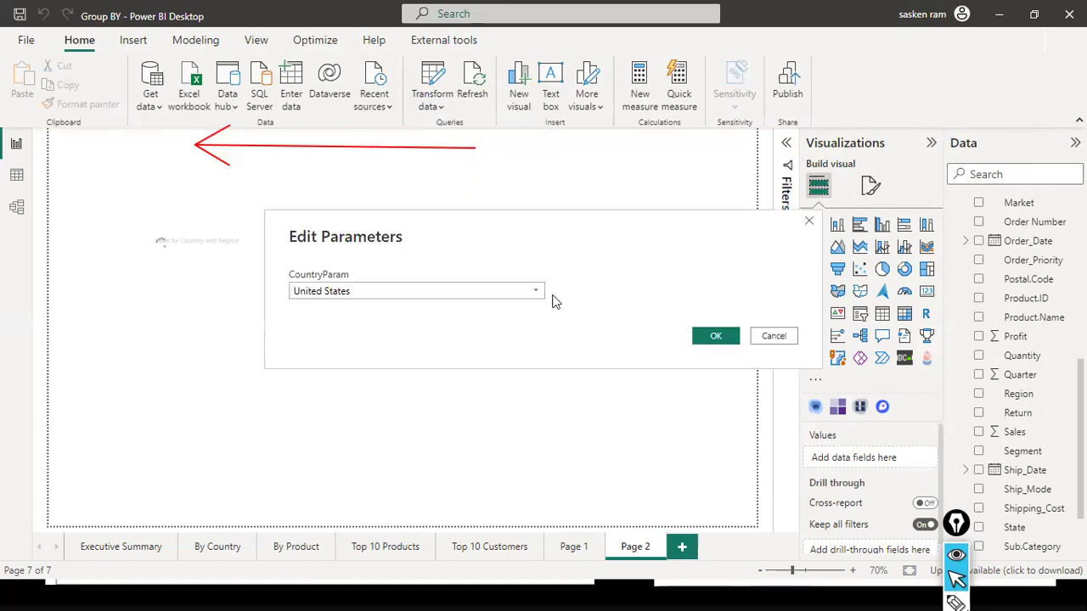
click(541, 297)
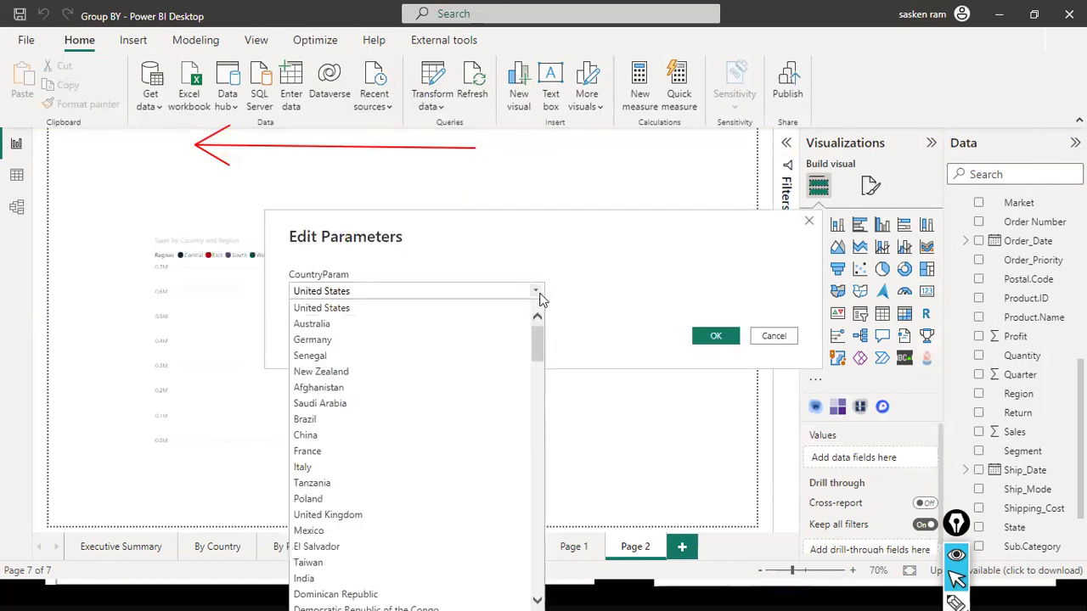
click(586, 314)
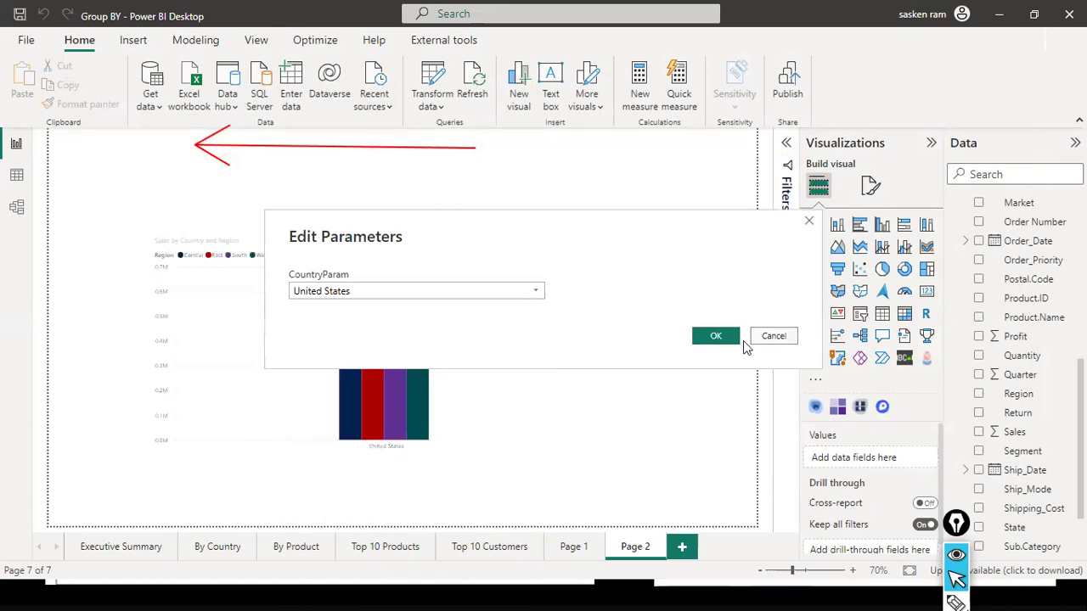
click(719, 336)
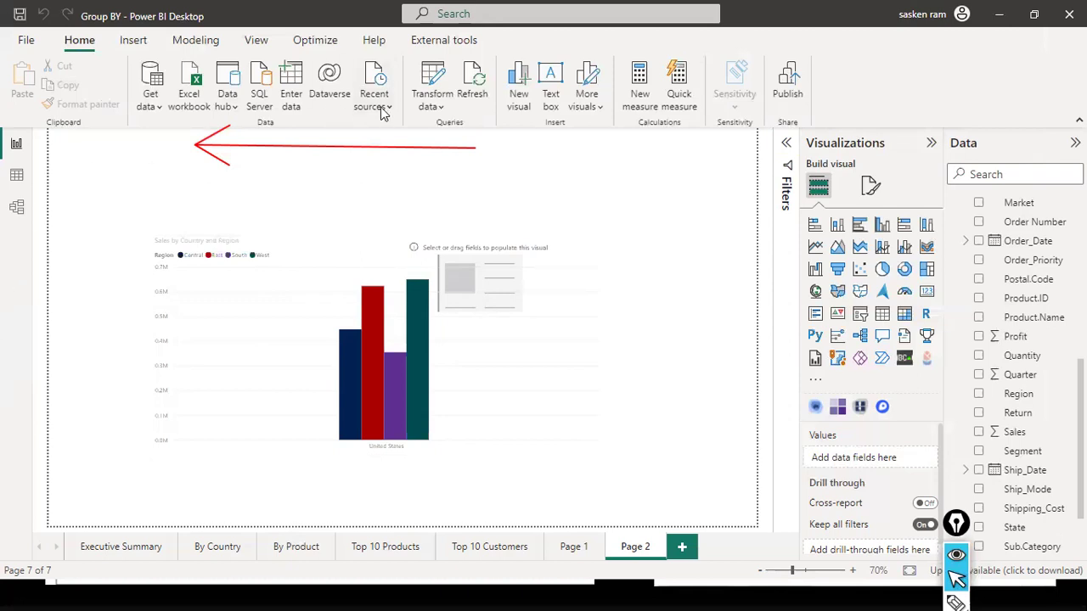
Reopen the parameter editing dialog to show the CountryParam value again, and cancel without changing it
click(441, 113)
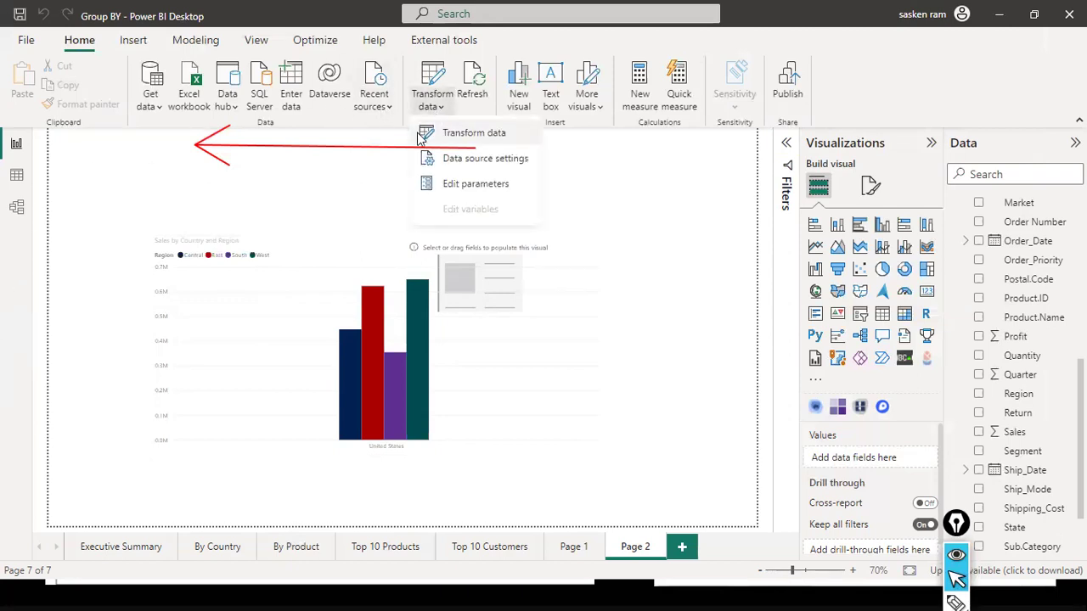
click(82, 457)
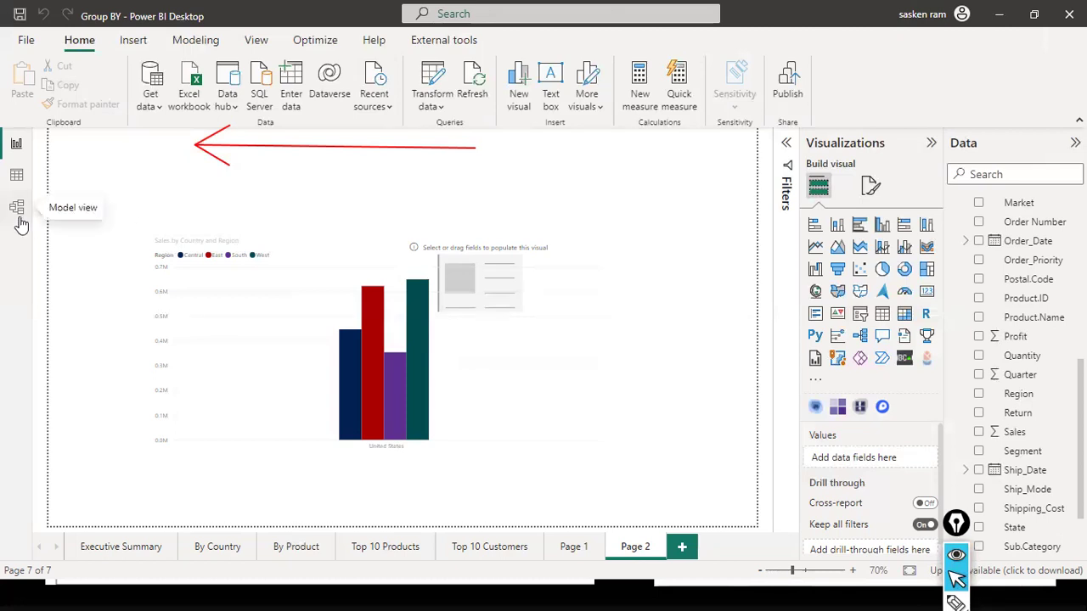
click(443, 102)
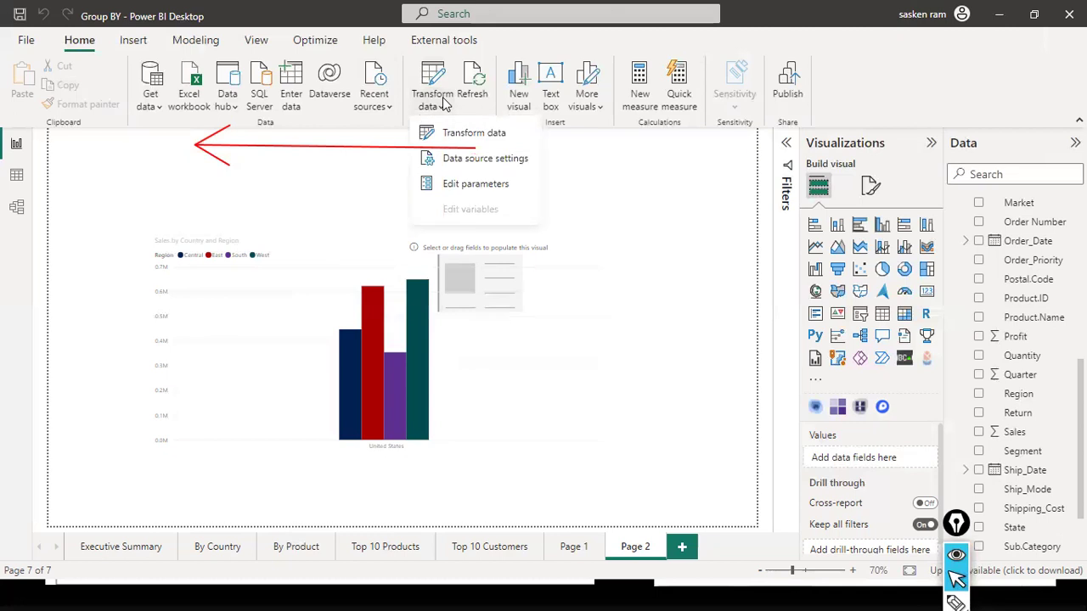
click(430, 188)
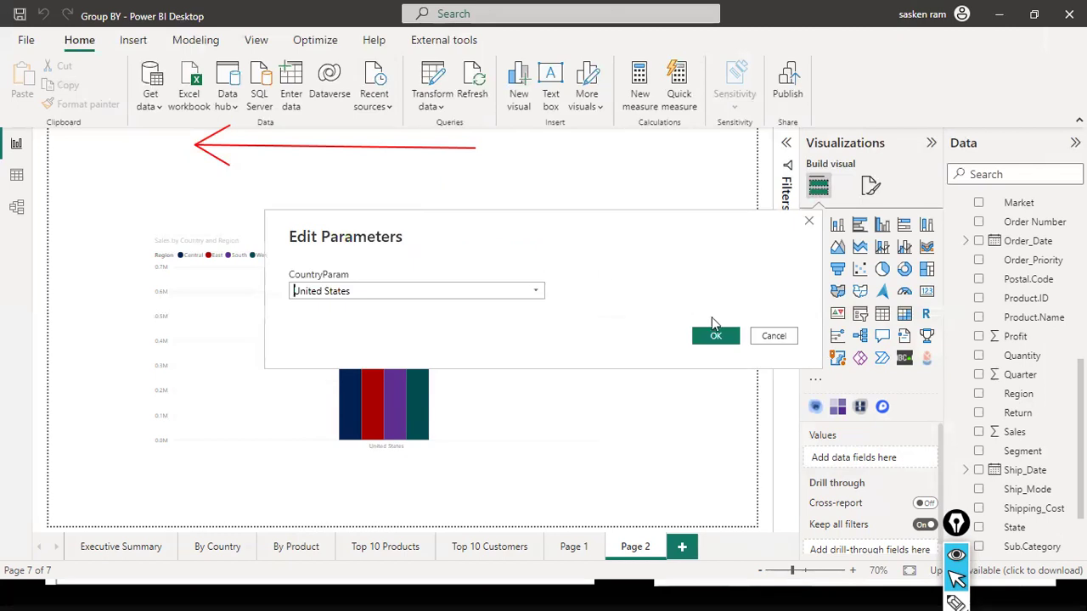
click(756, 336)
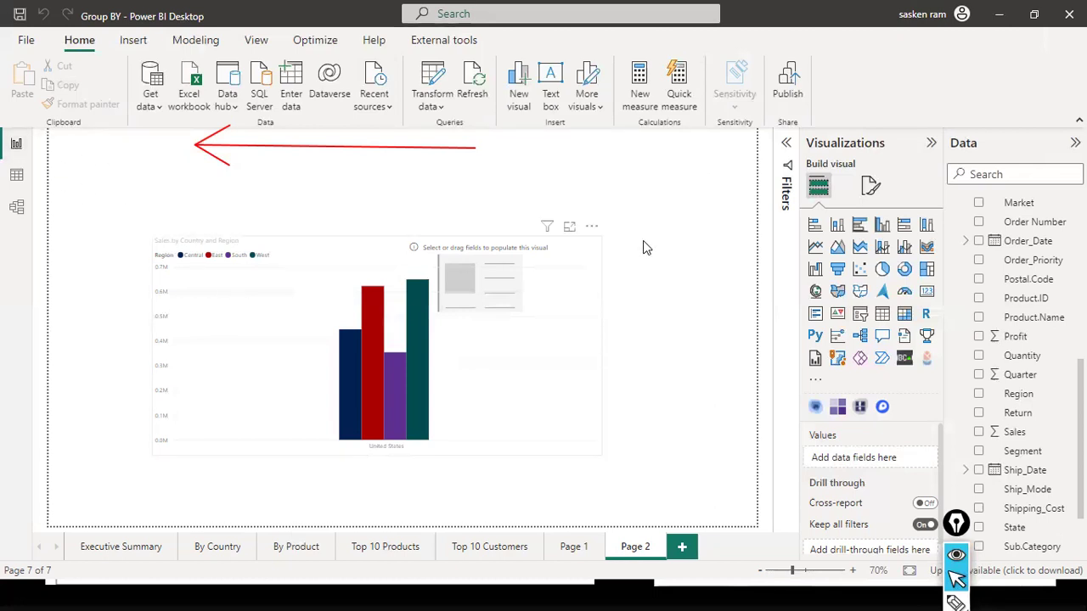
Return to the query editor, create a new query parameter and name it FolderPathParameter1
click(443, 106)
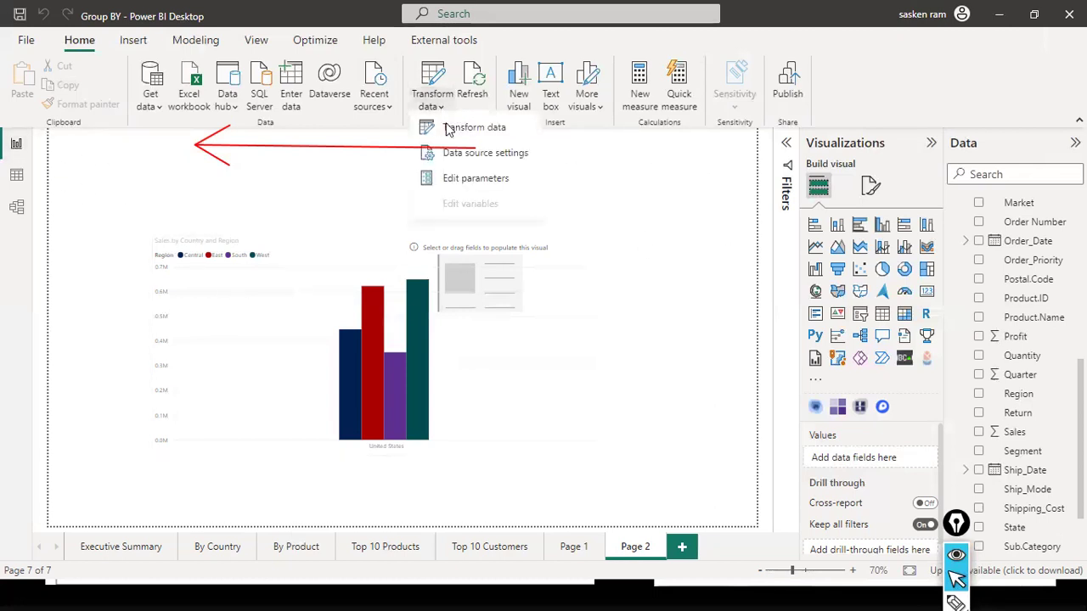
click(456, 133)
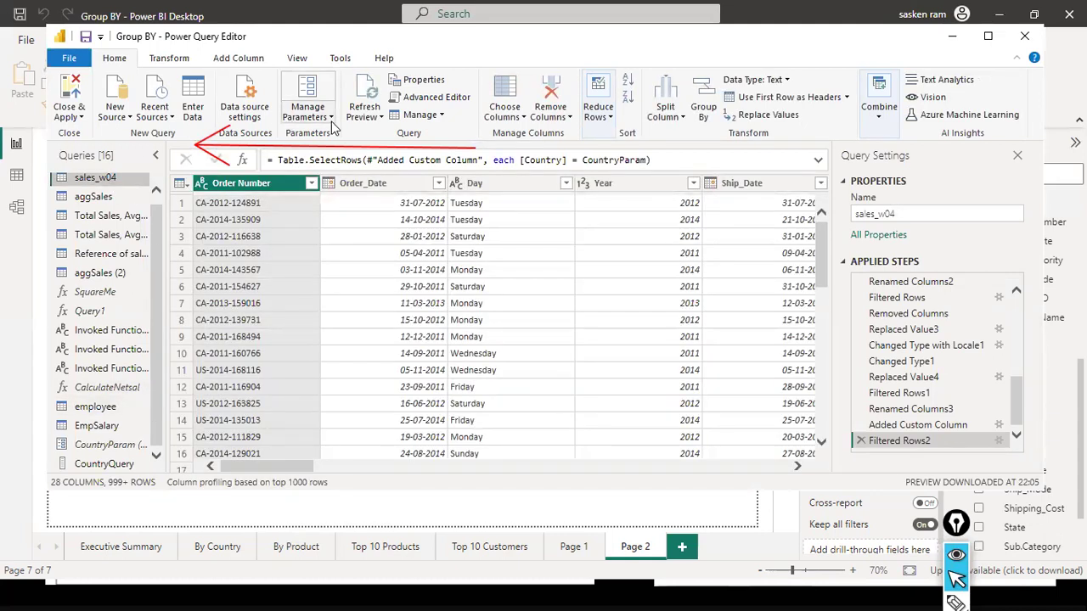
click(305, 123)
click(307, 168)
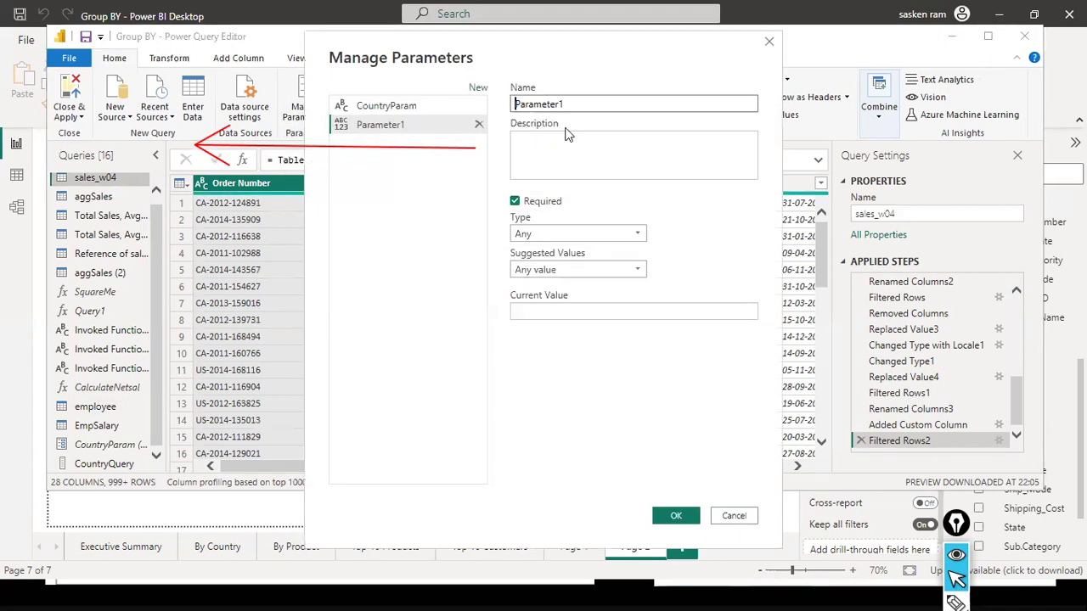
key(Home)
text(FlderPath)
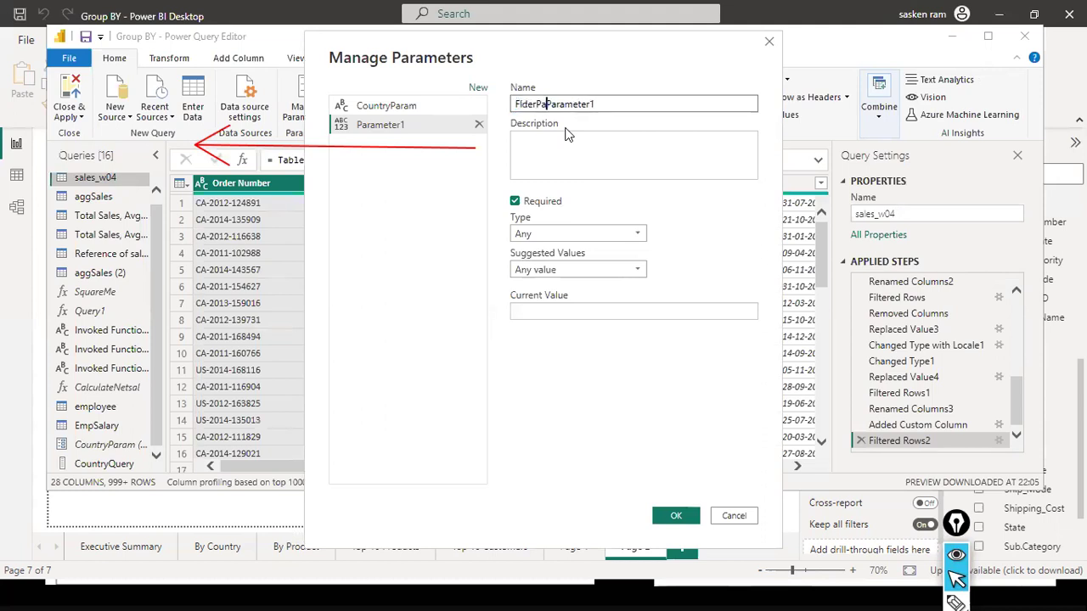
key(Home)
text(o)
Set FolderPathParameter1's type to Text and its current value to D:\dat1\sales_w04.csv, and confirm the parameter
click(623, 231)
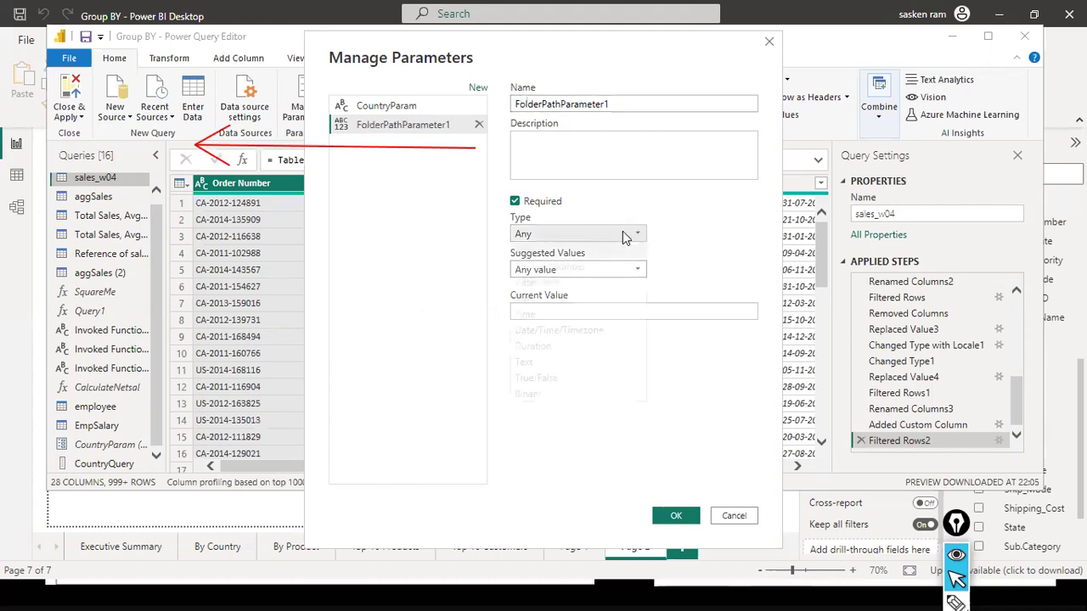
click(623, 231)
click(613, 270)
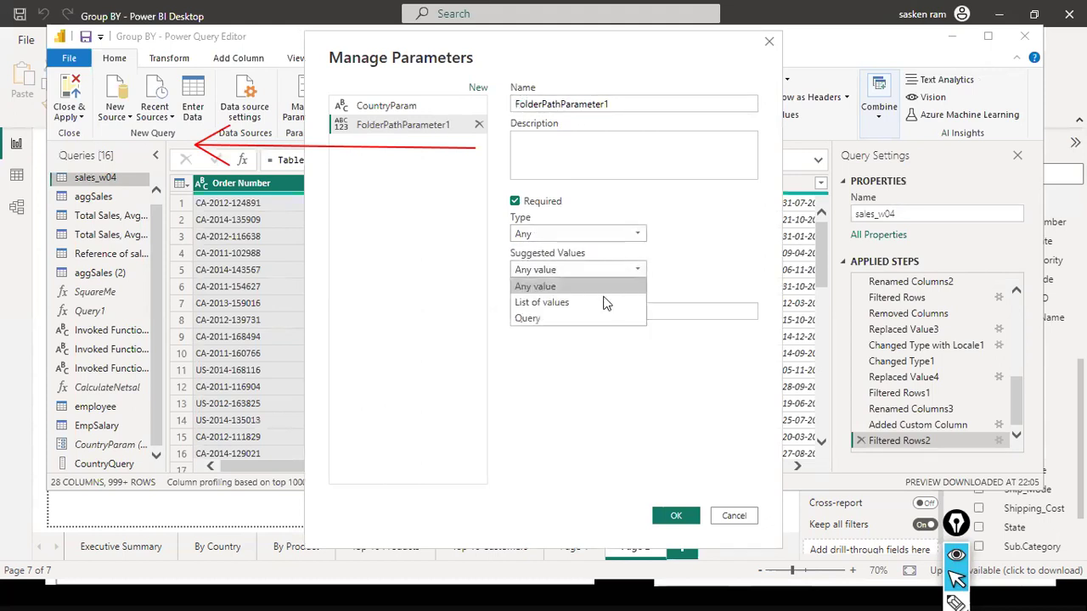
click(591, 270)
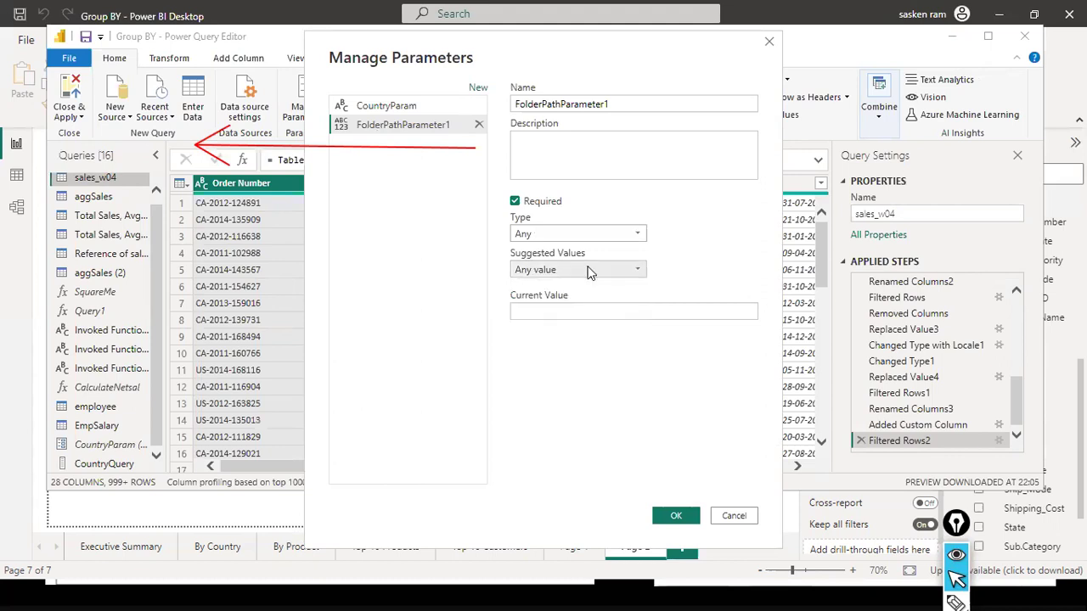
click(597, 238)
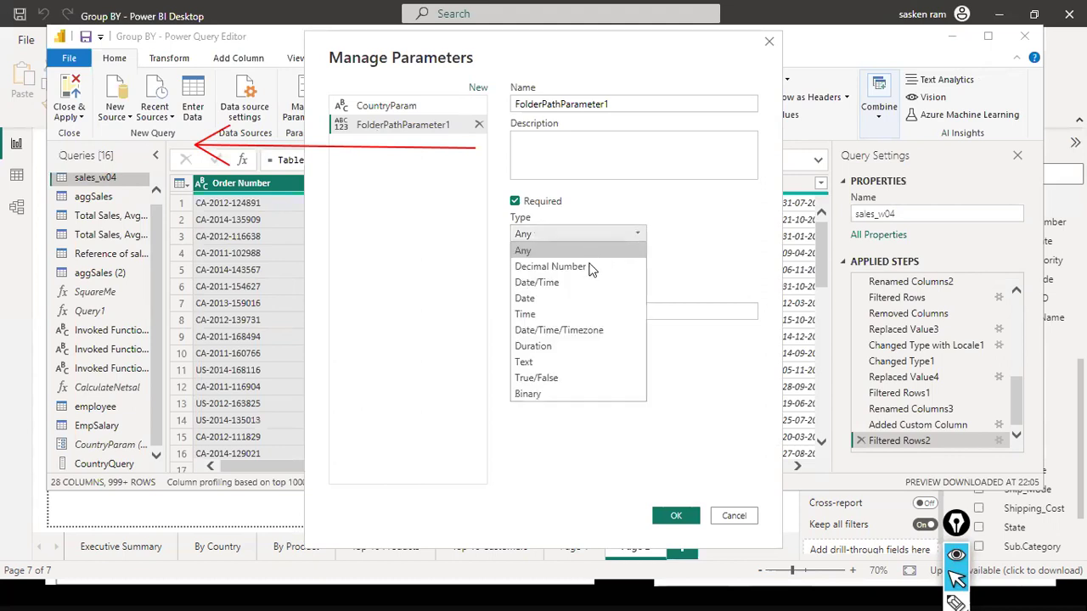
click(544, 361)
click(648, 311)
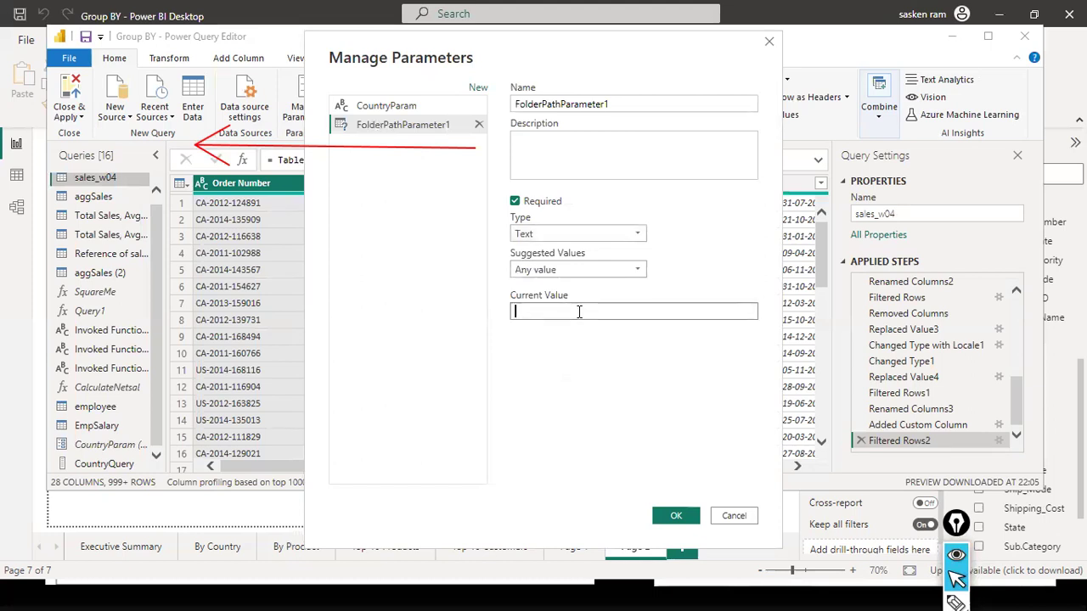
text(D:\dat1\sales_w04.csv)
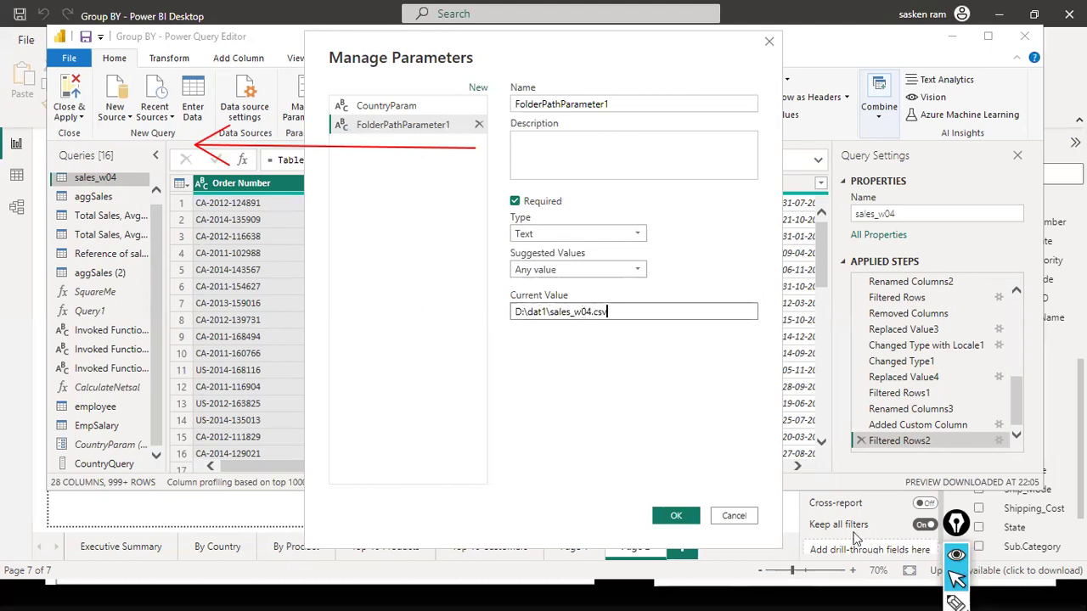
click(677, 516)
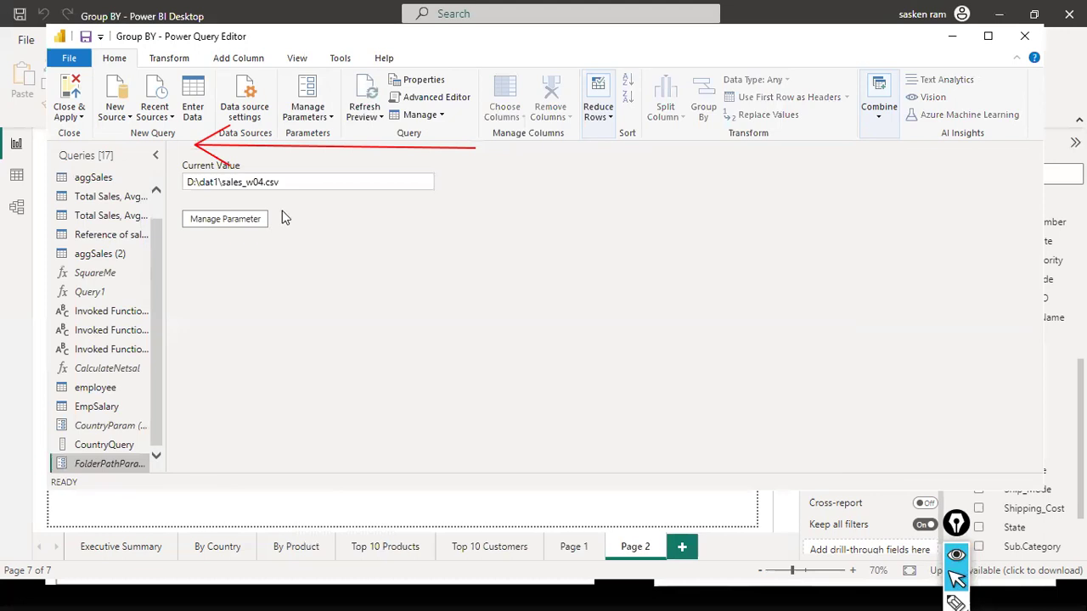
Edit the Source step of the sales_w04 query so its CSV file path comes from FolderPathParameter1
scroll(96, 180, up, 1)
click(96, 182)
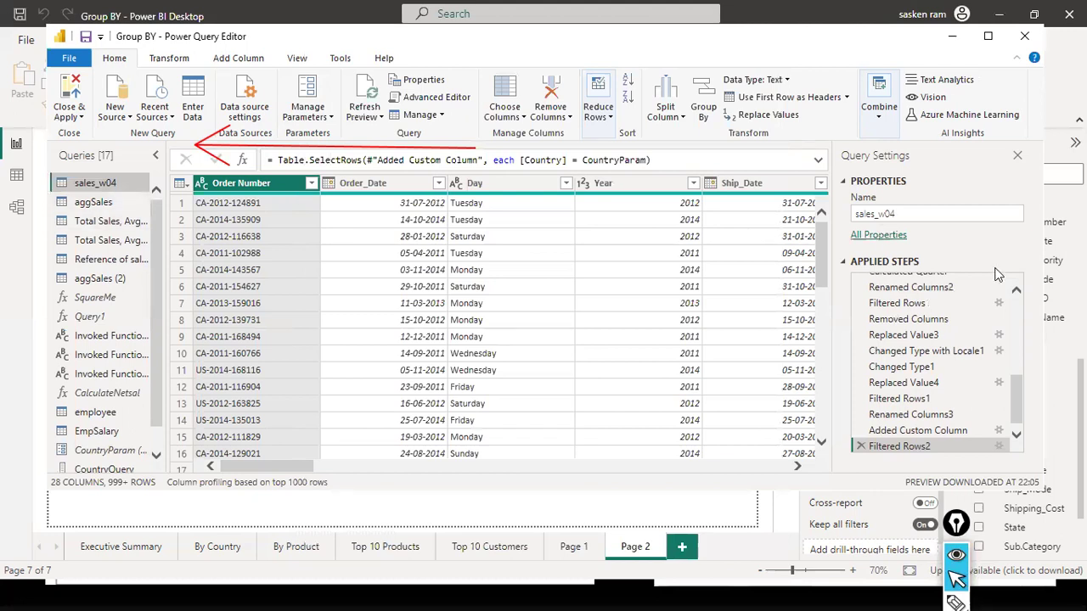
scroll(1020, 309, up, 1)
scroll(1019, 309, up, 5)
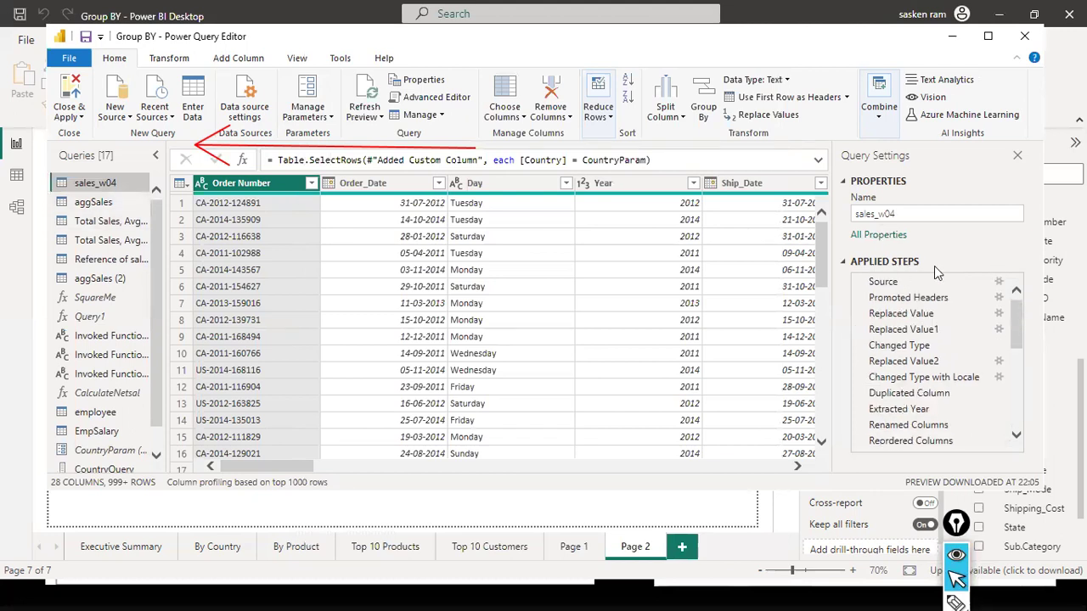
click(999, 281)
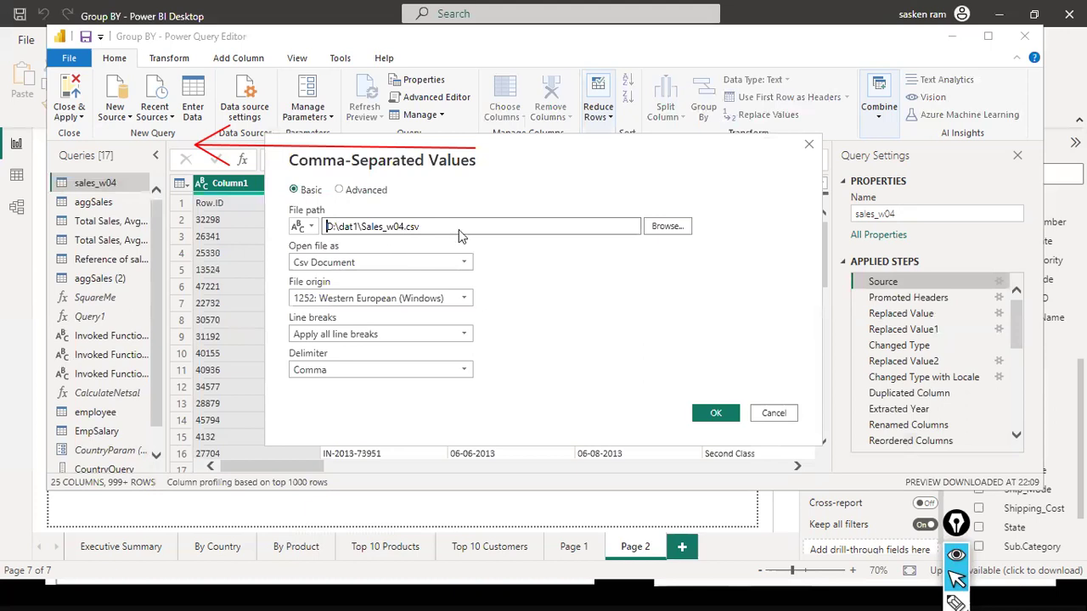
triple_click(432, 232)
click(429, 229)
click(304, 228)
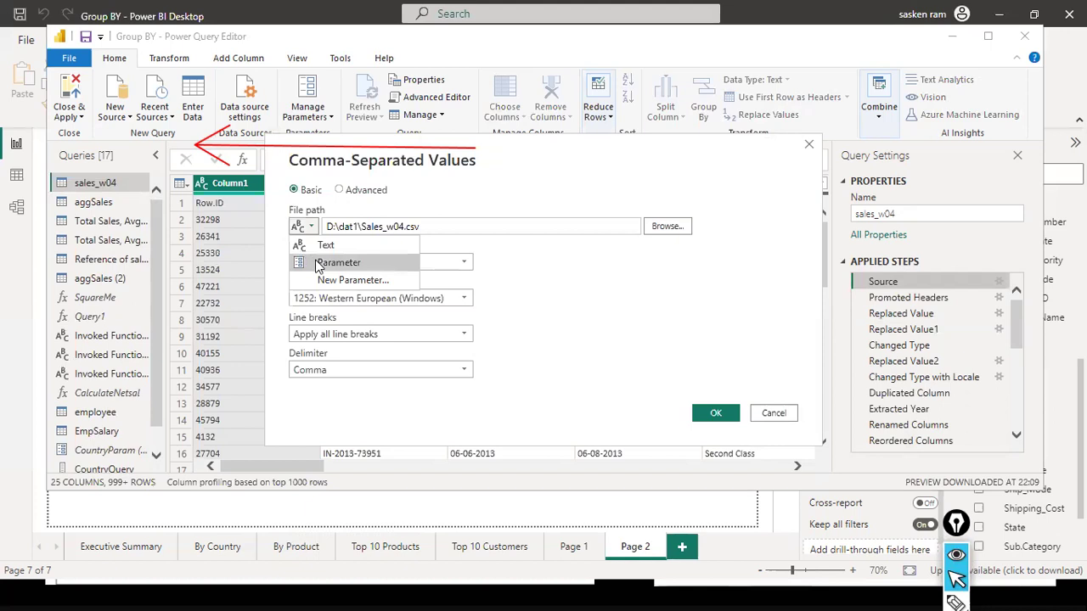
click(318, 265)
click(482, 229)
click(439, 261)
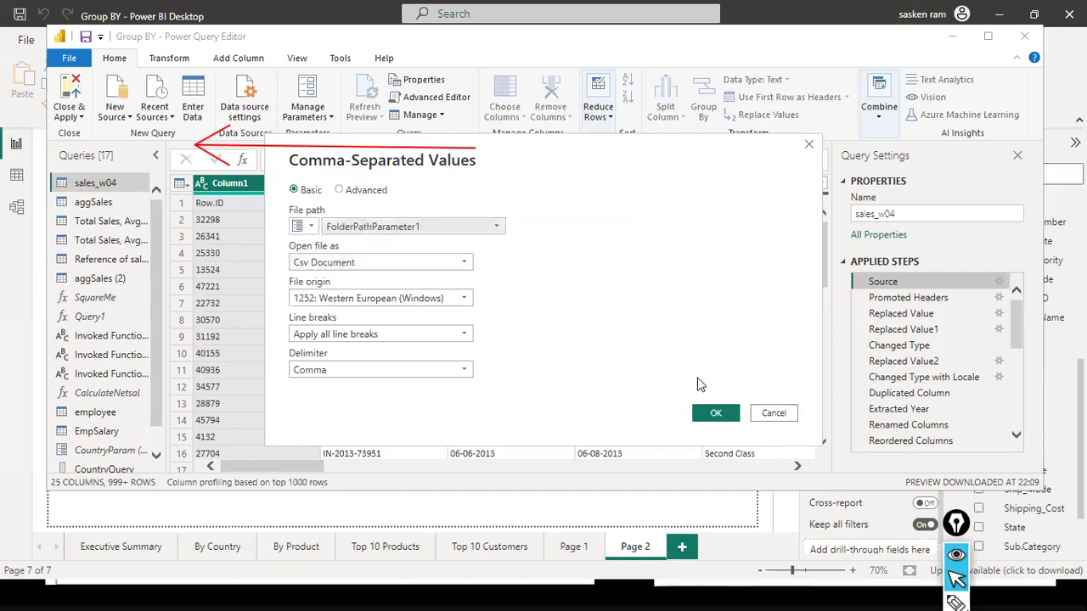
click(713, 416)
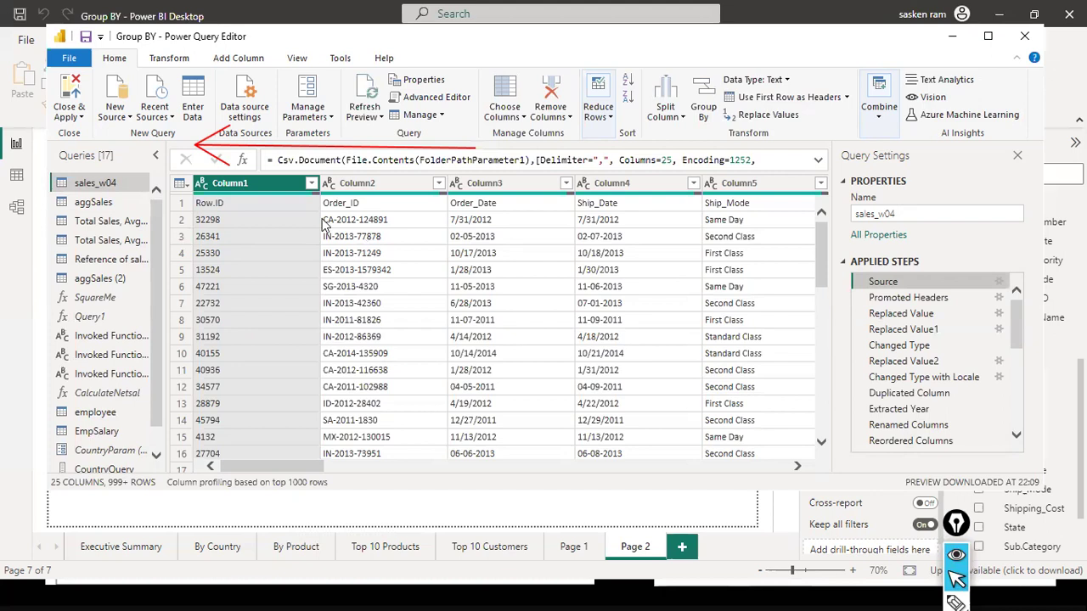
Close the query editor, apply the pending query changes to the report and dismiss the load dialog
click(69, 58)
click(89, 86)
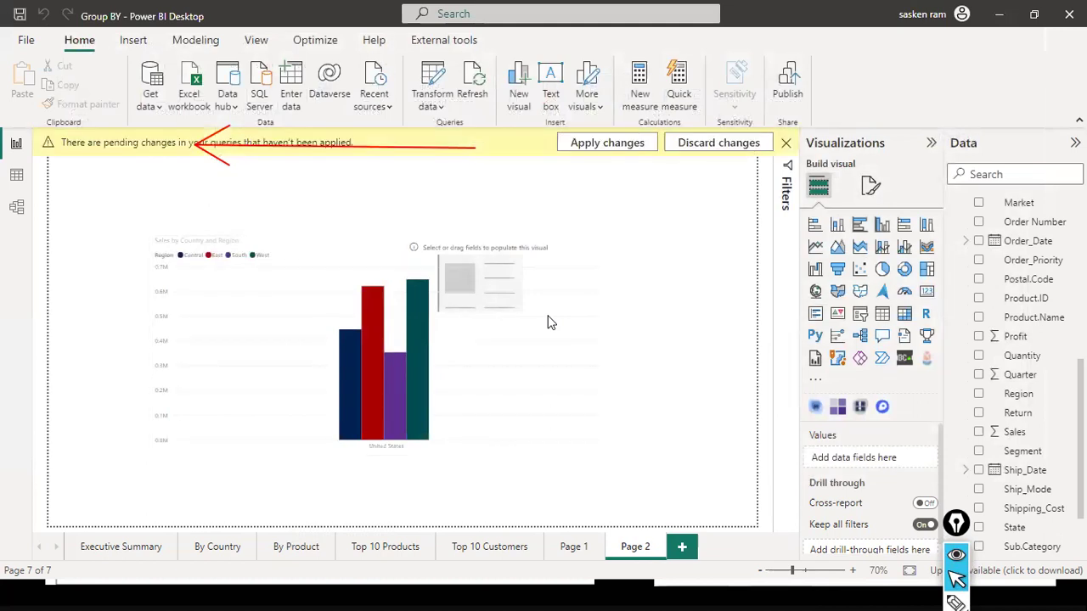
click(621, 149)
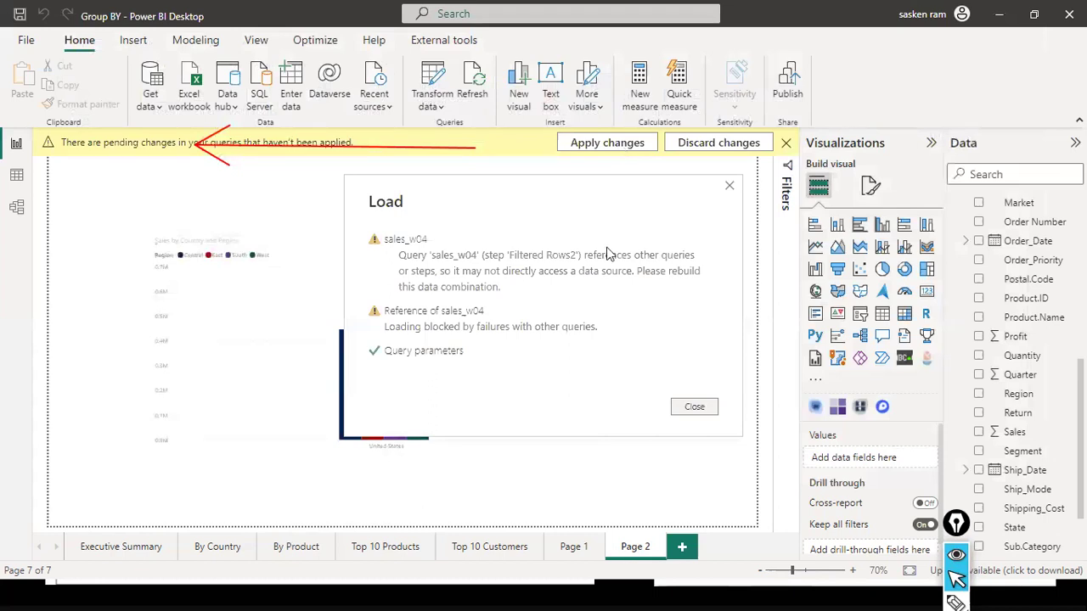
click(691, 406)
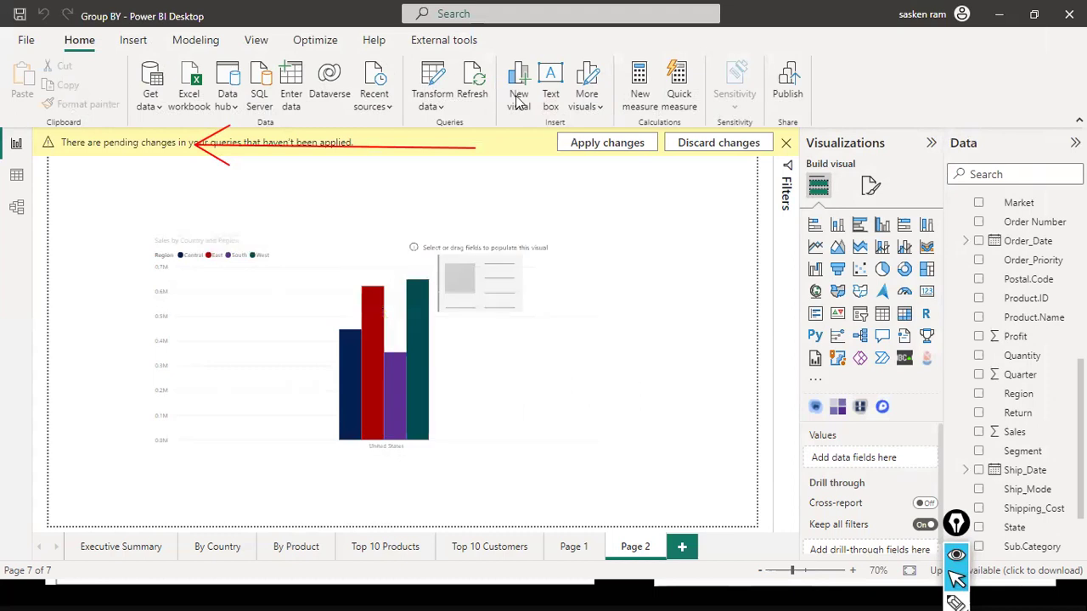
Edit the FolderPathParameter1 value from the report, capitalising the file name to D:\dat1\Sales_w04.csv, and confirm
click(435, 106)
key(Escape)
click(342, 313)
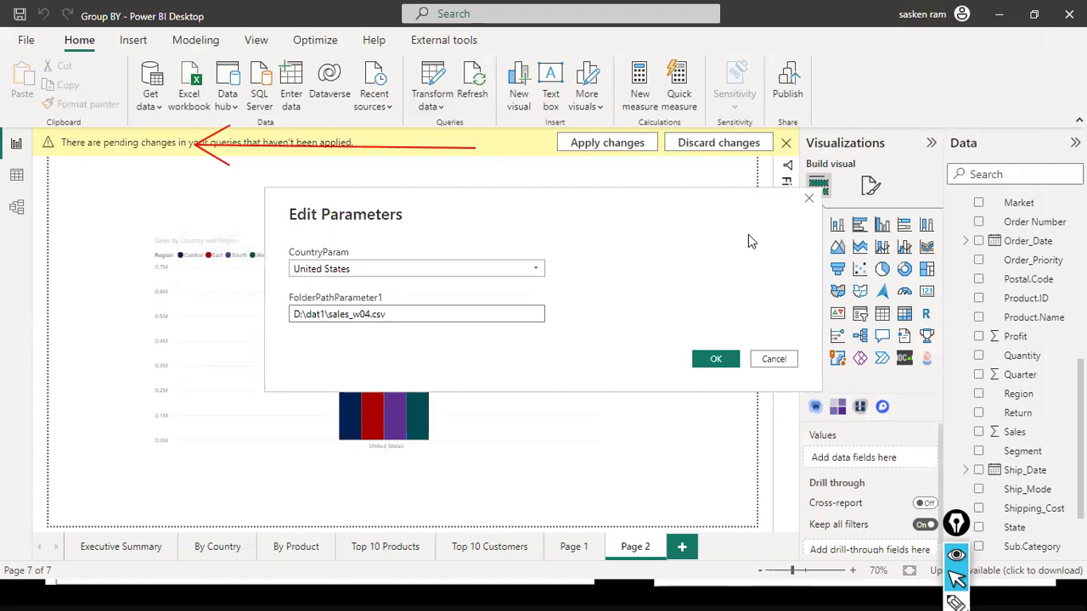
key(BackSpace)
text(S)
click(716, 359)
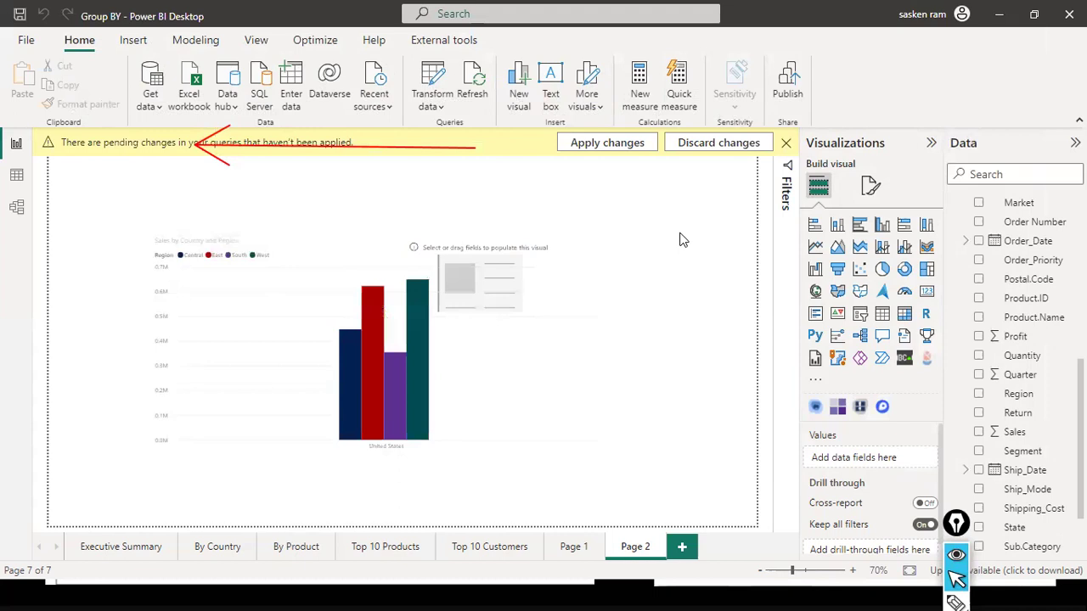
Apply the pending query changes, dismiss the load dialog and open the query parameter values for editing from the report
click(641, 148)
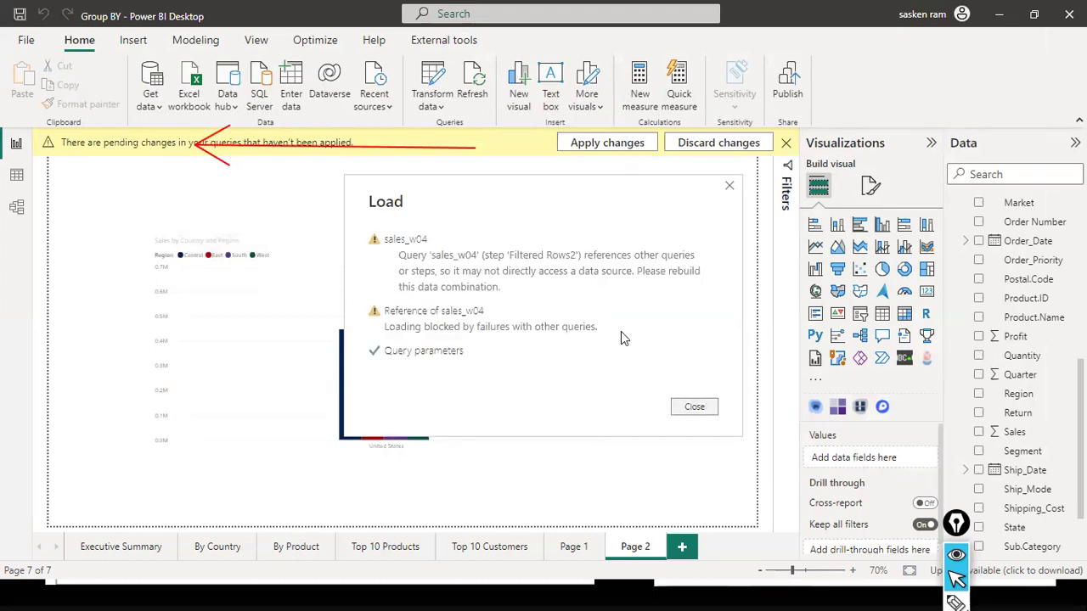
click(695, 408)
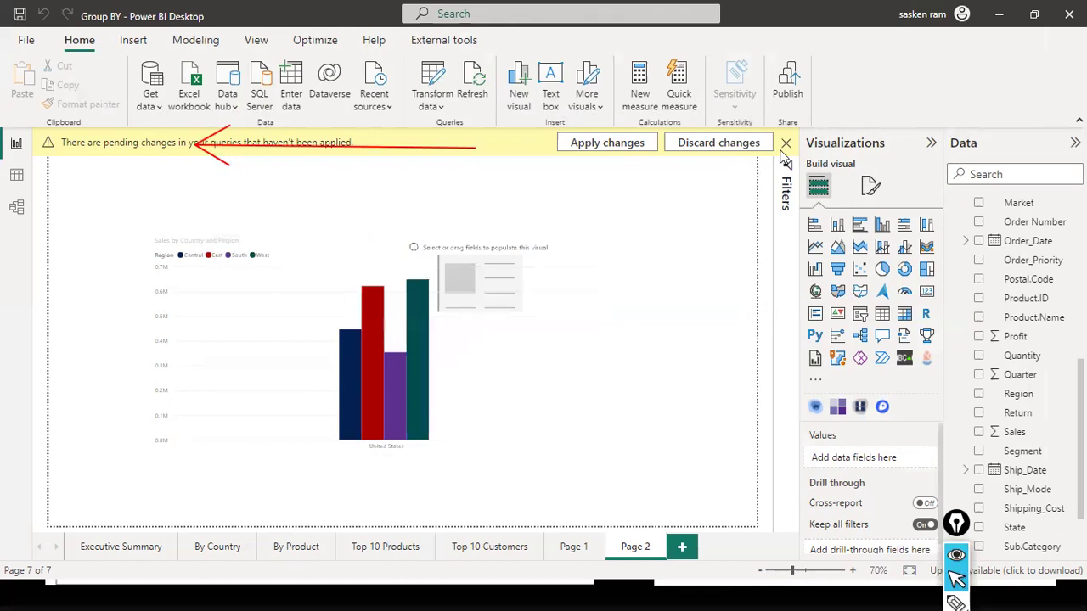
click(432, 105)
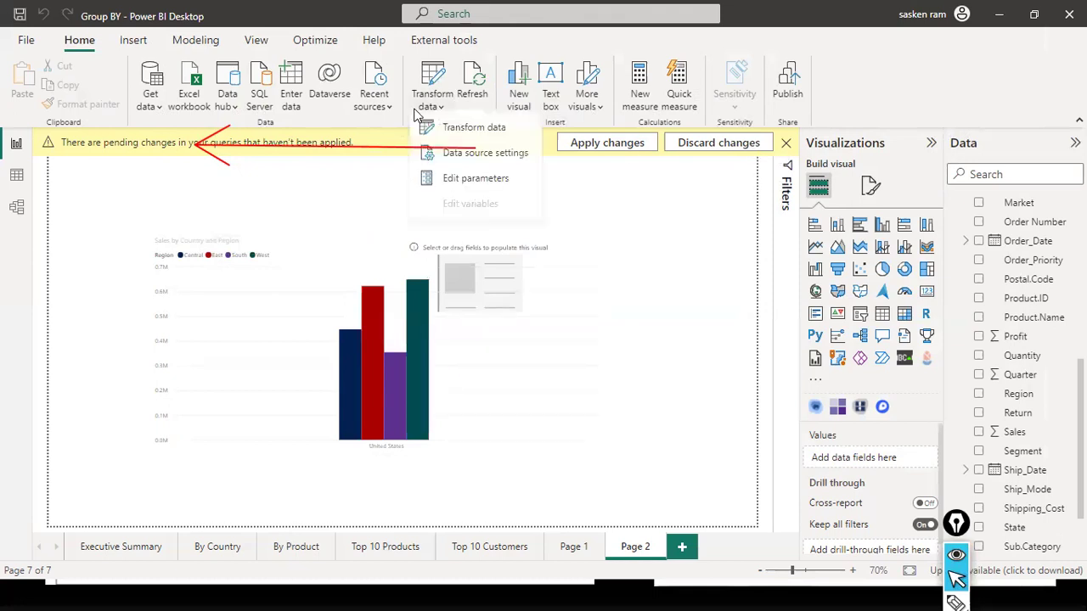
click(435, 192)
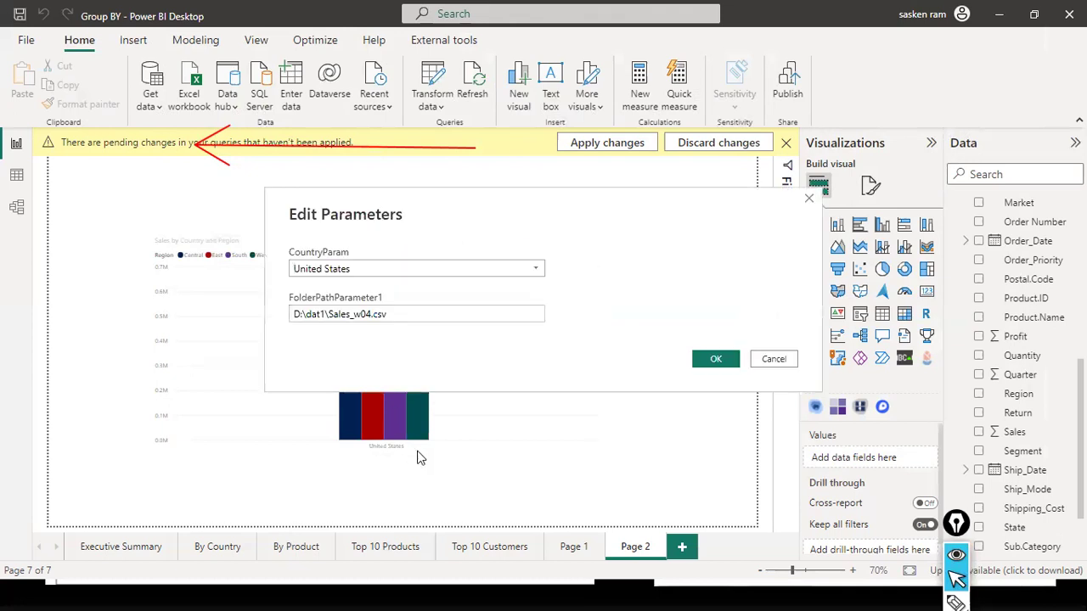
key(alt+Tab)
key(alt+Tab)
key(alt+Tab)
key(alt+Tab)
key(alt+Tab)
key(alt+Tab)
key(alt+Tab)
key(alt+Tab)
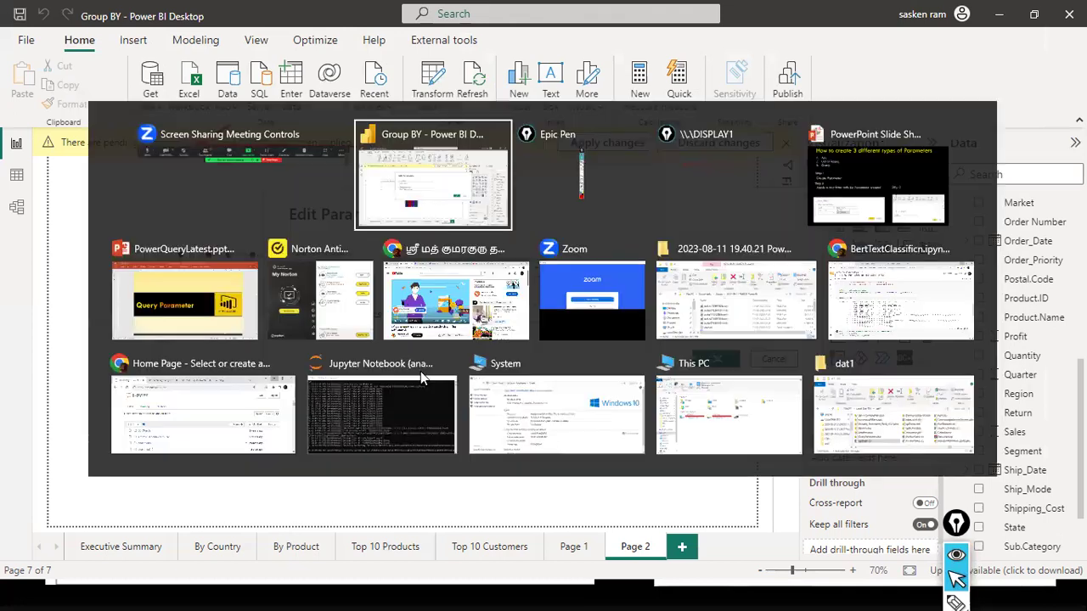
key(alt+Tab)
key(alt+Tab)
key(alt+Tab)
key(alt+Tab)
key(alt+Tab)
key(alt+Tab)
key(alt+Tab)
key(alt+Tab)
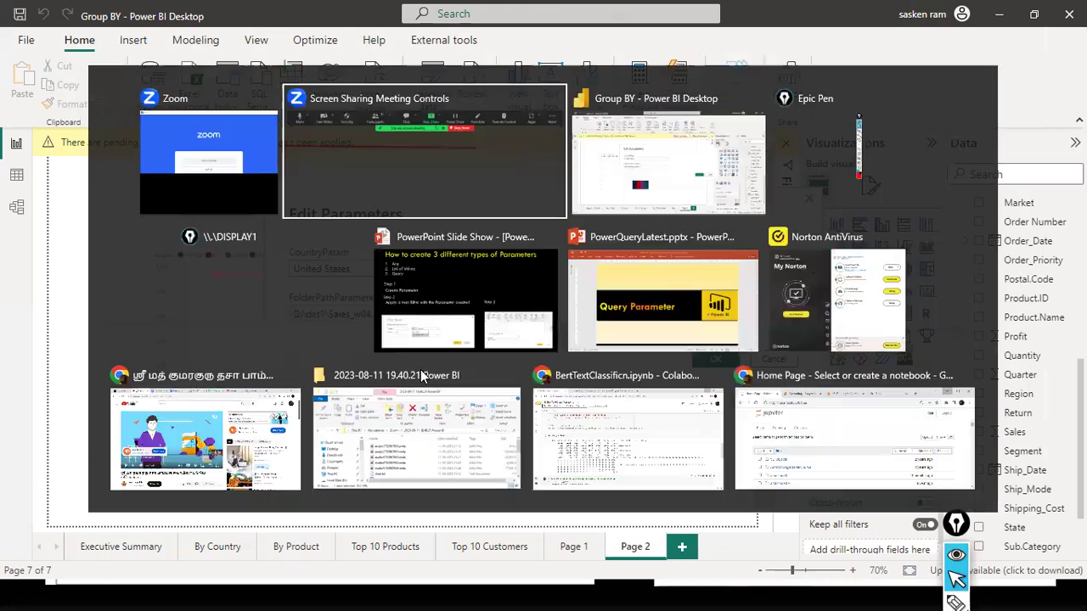
key(alt+Tab)
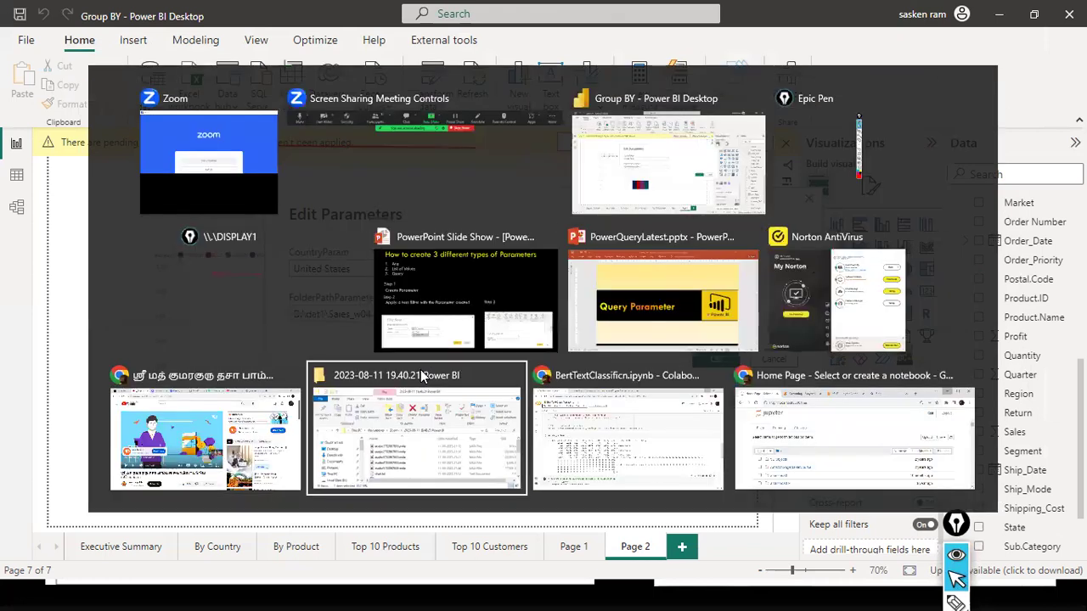
click(575, 268)
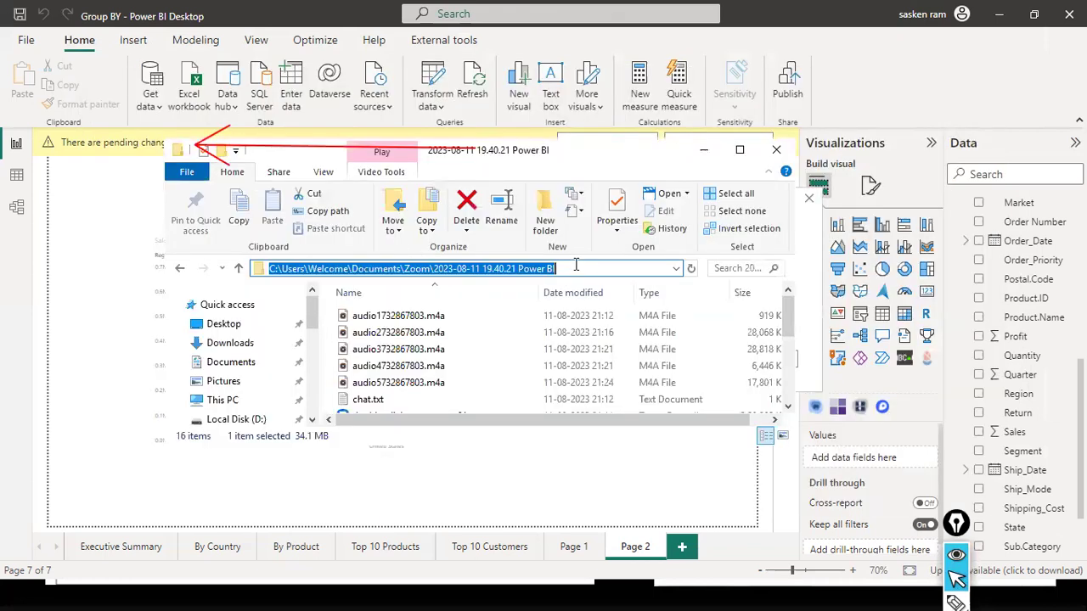
key(alt+Tab)
key(alt+Tab)
key(alt+Tab)
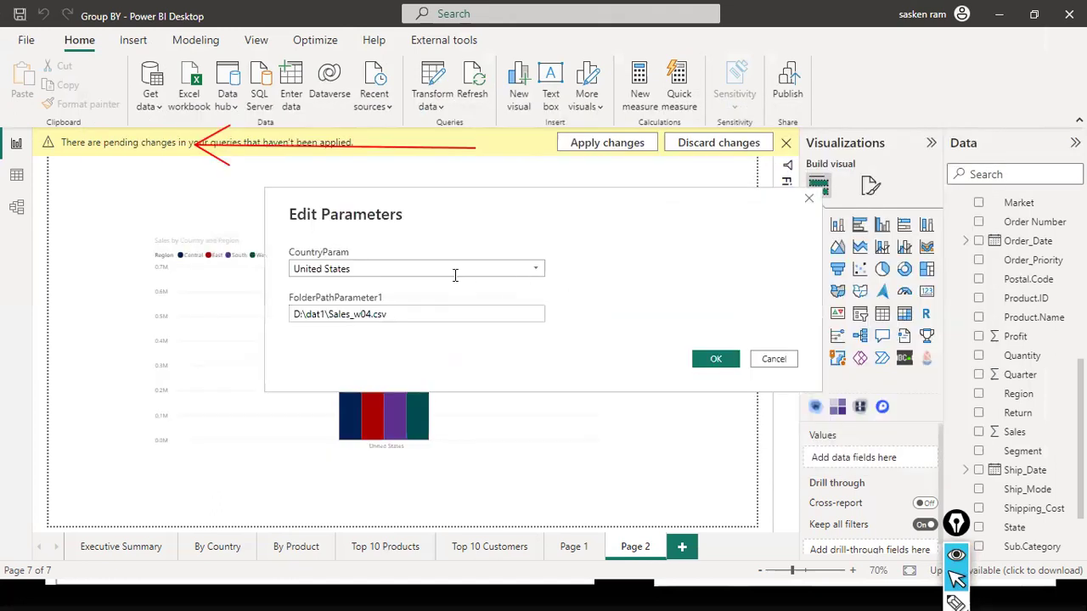
click(412, 321)
key(ctrl+a)
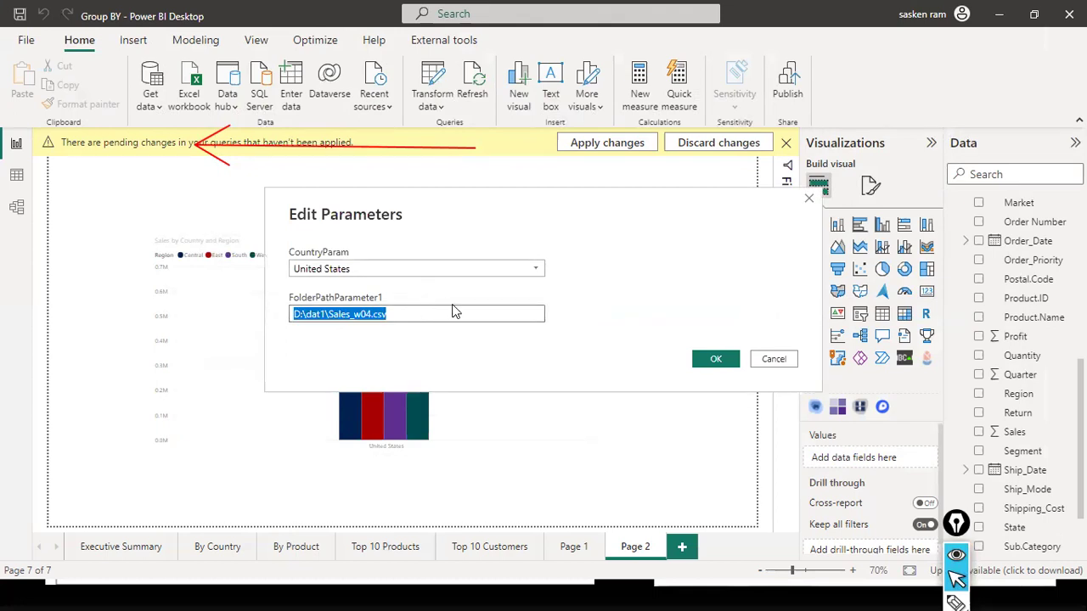
click(454, 313)
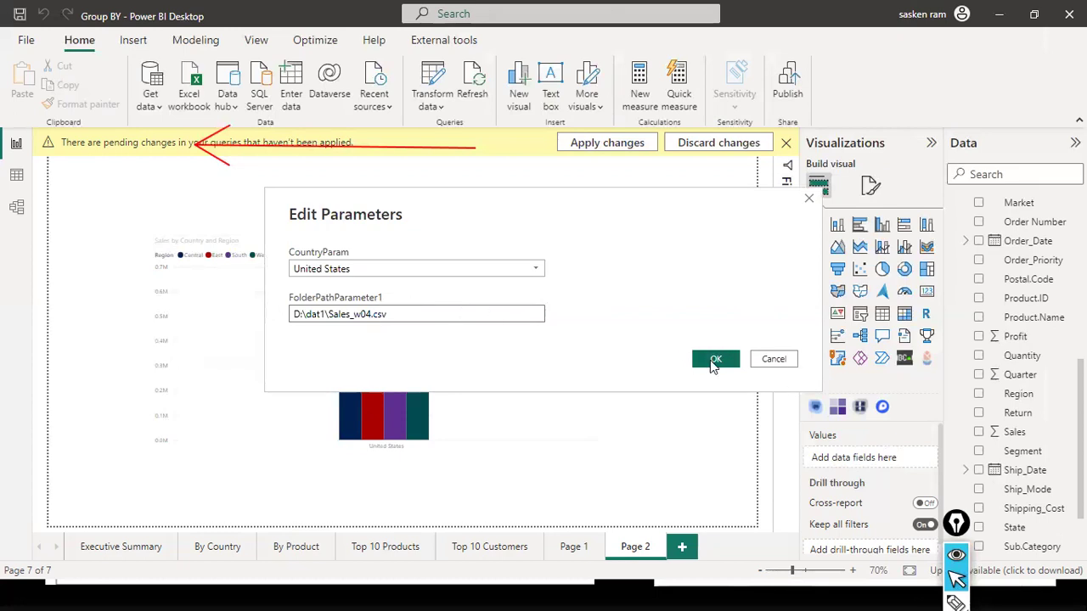
Switch to File Explorer and locate sales_w04.csv in the dat1 folder on drive D
key(alt+Tab)
key(alt+Tab)
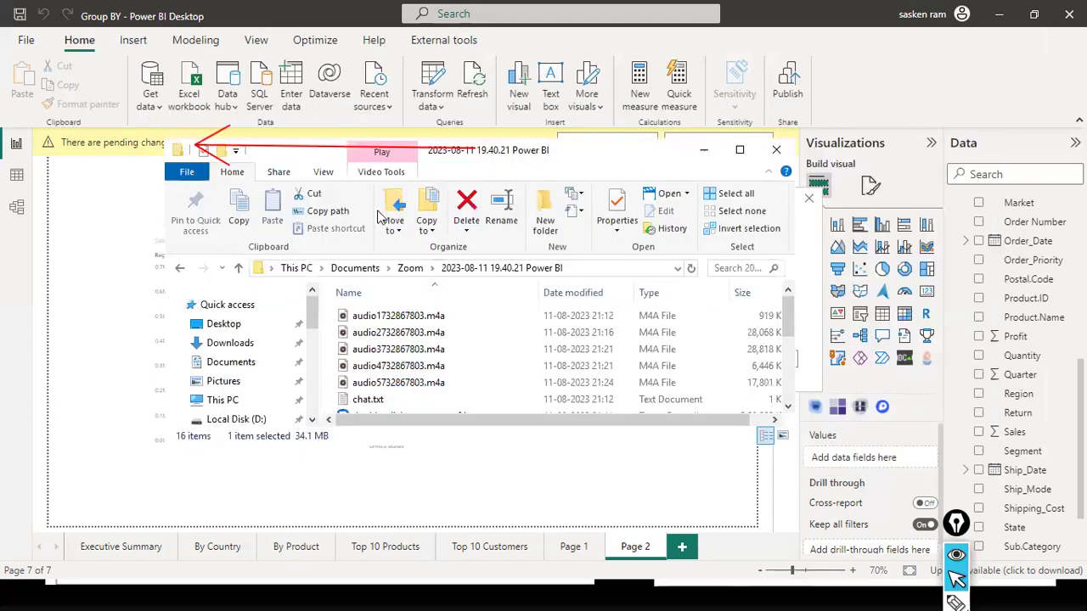
click(740, 150)
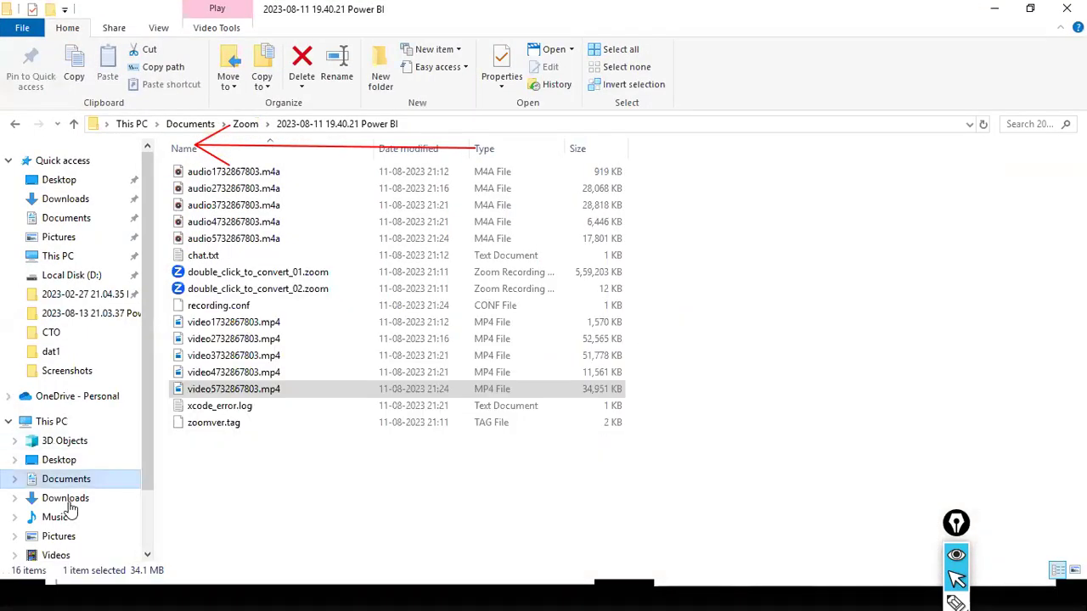
scroll(71, 508, down, 2)
click(71, 504)
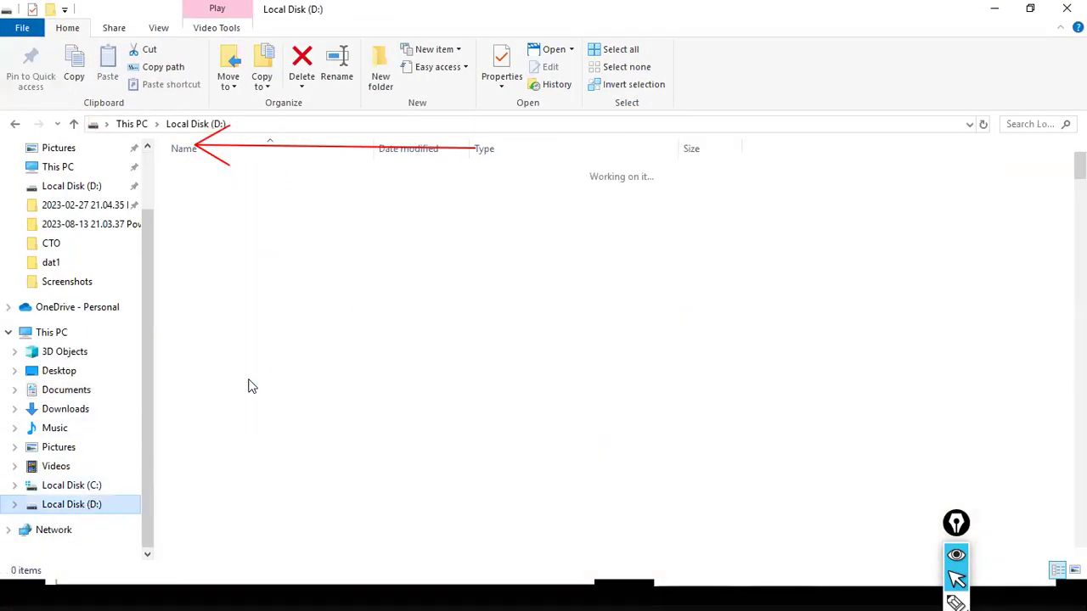
text(da)
double_click(195, 234)
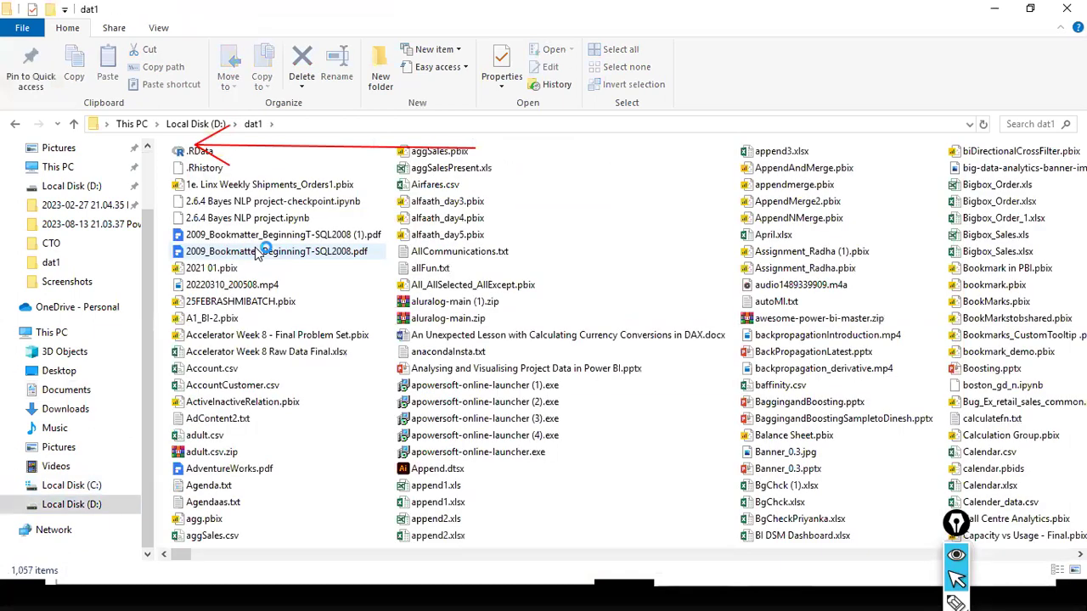
text(sales_w04)
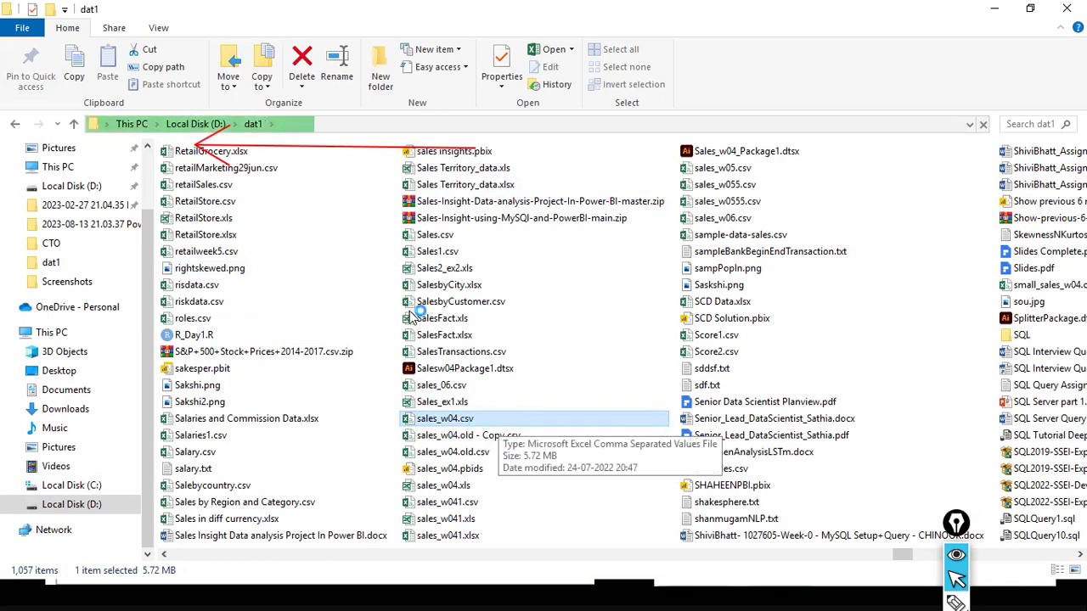
Copy the dat1 folder path, use it to set FolderPathParameter1 to D:\dat1\sales_w04.csv in Power BI, and confirm
click(340, 125)
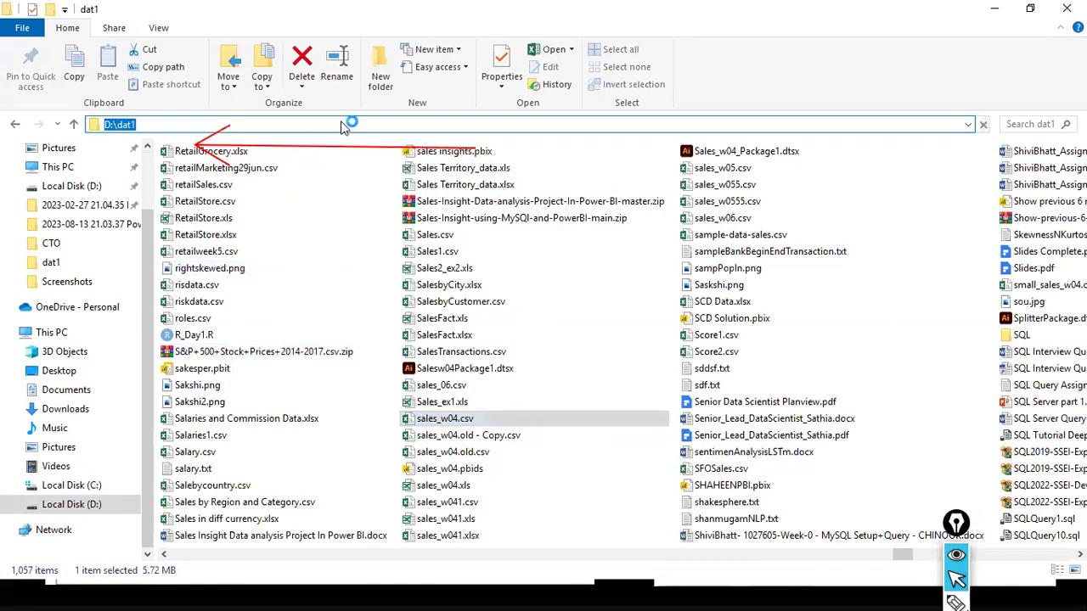
right_click(344, 126)
click(408, 171)
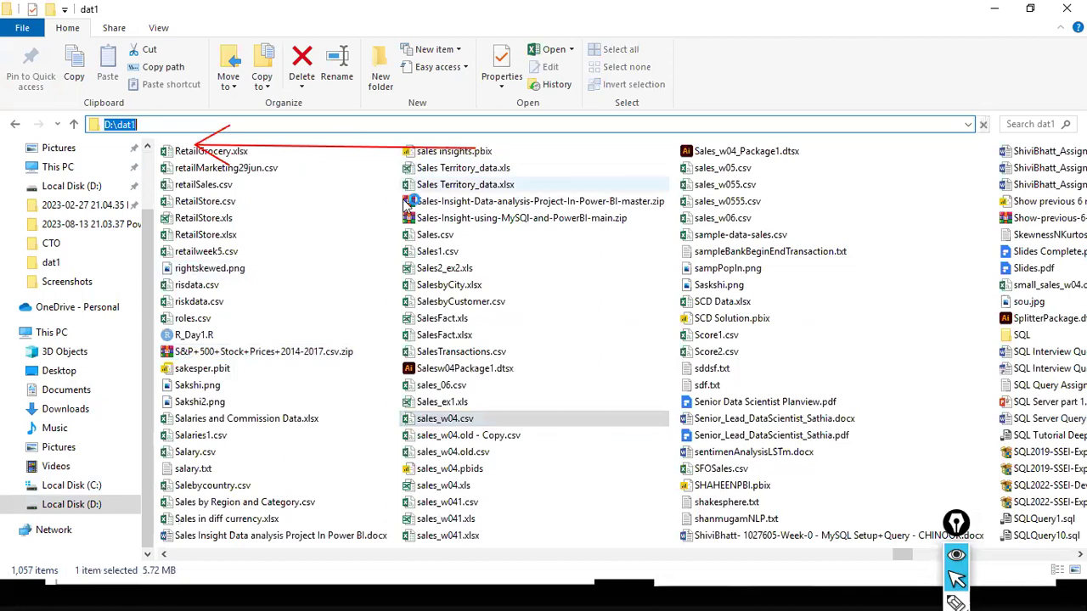
key(alt+Tab)
triple_click(424, 312)
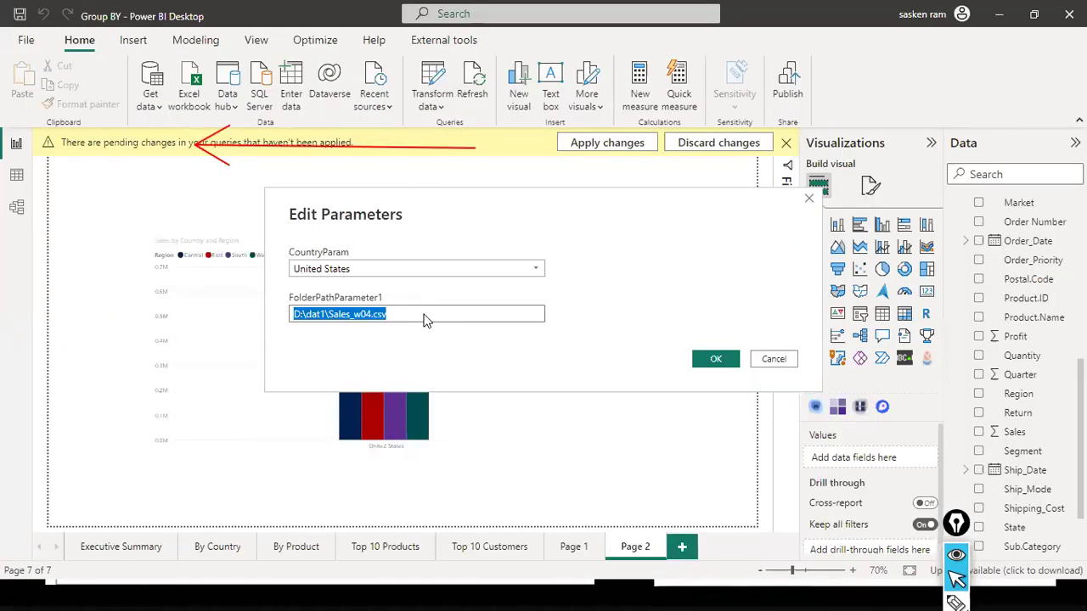
key(ctrl+v)
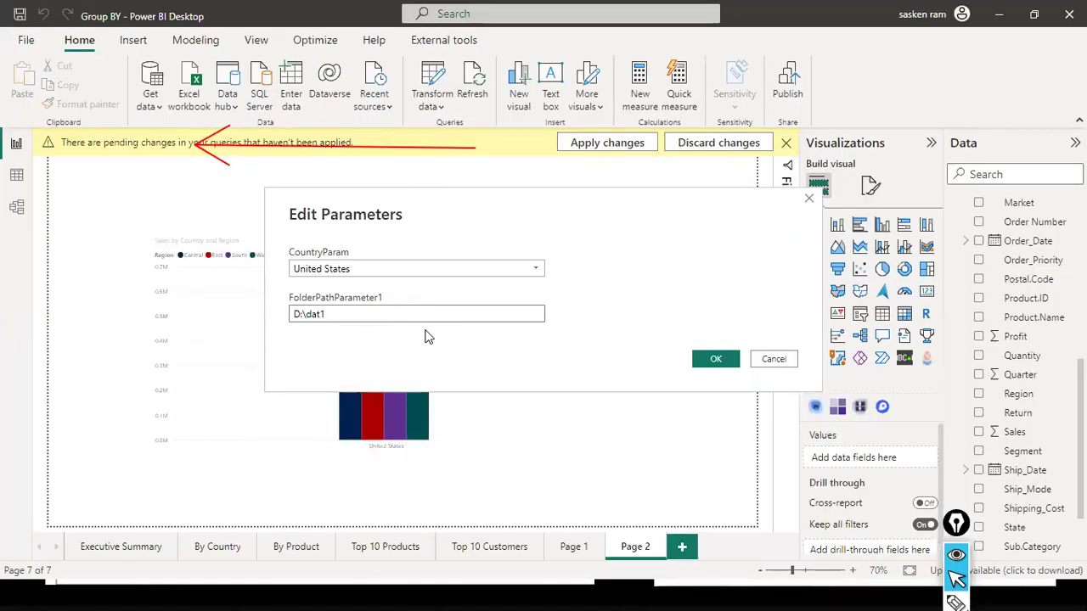
text(\sales_w04.csv)
click(703, 360)
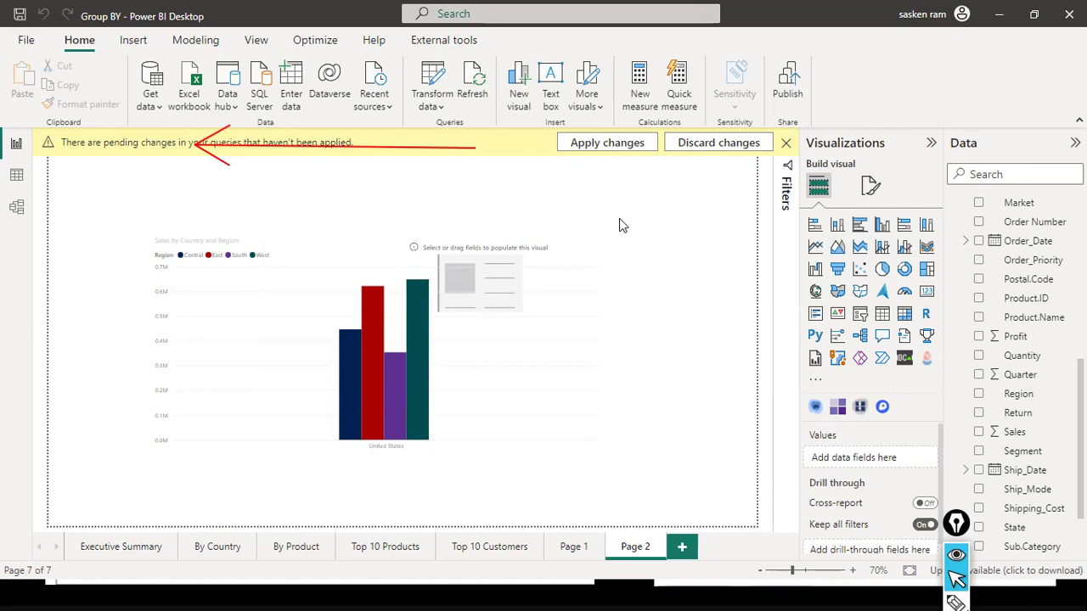
Try to apply the pending query changes, dismiss the load dialog and check the parameter values without editing them
click(631, 147)
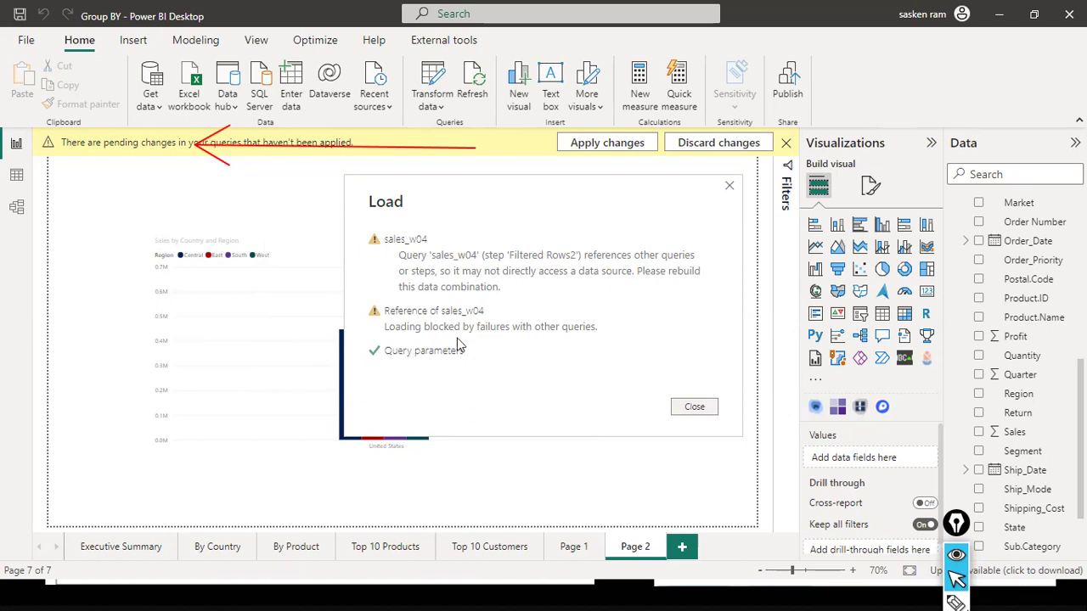
click(693, 407)
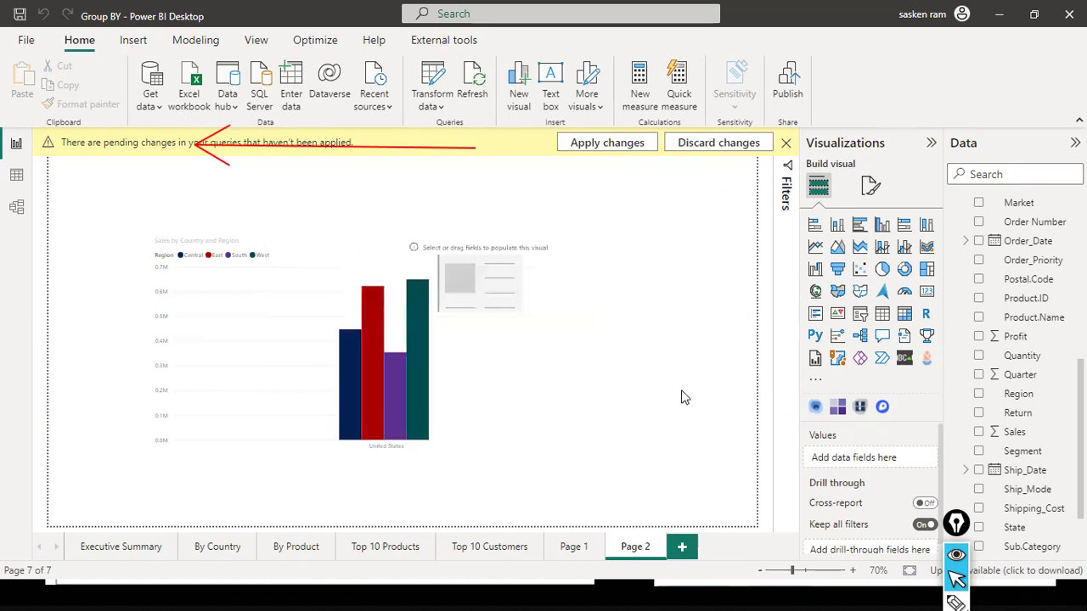
click(443, 107)
click(448, 187)
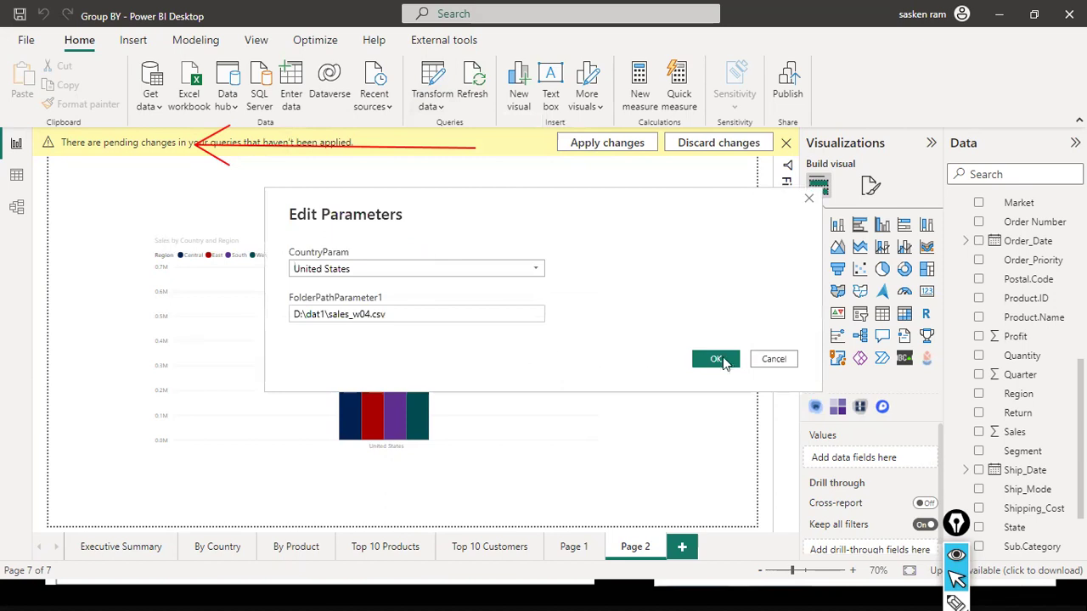
click(767, 359)
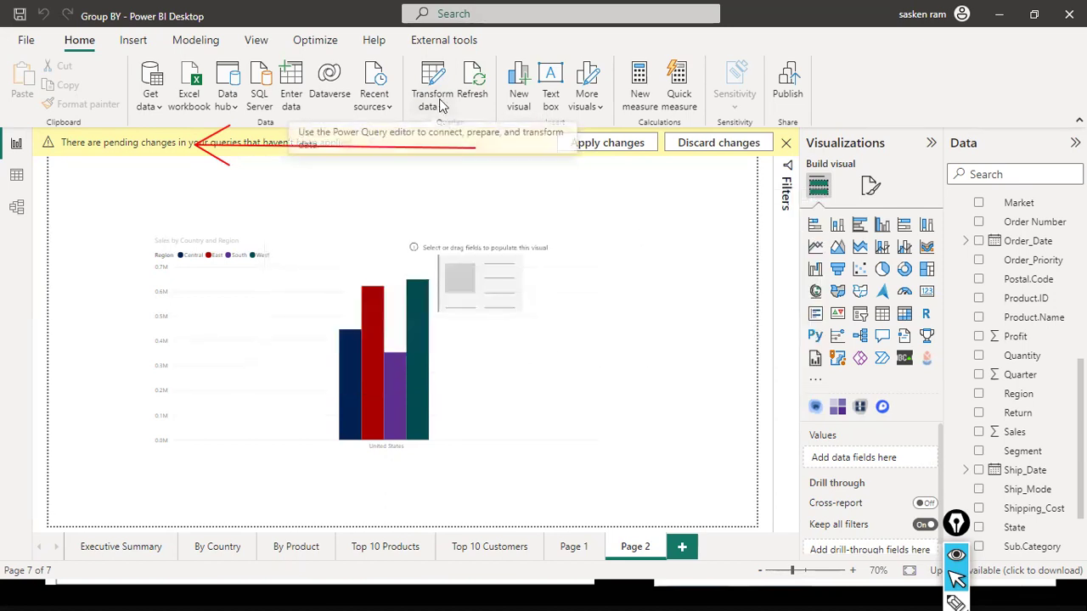
Open the query editor and clear the CountryParam filter from the Country column of the sales_w04 query
click(435, 106)
click(458, 132)
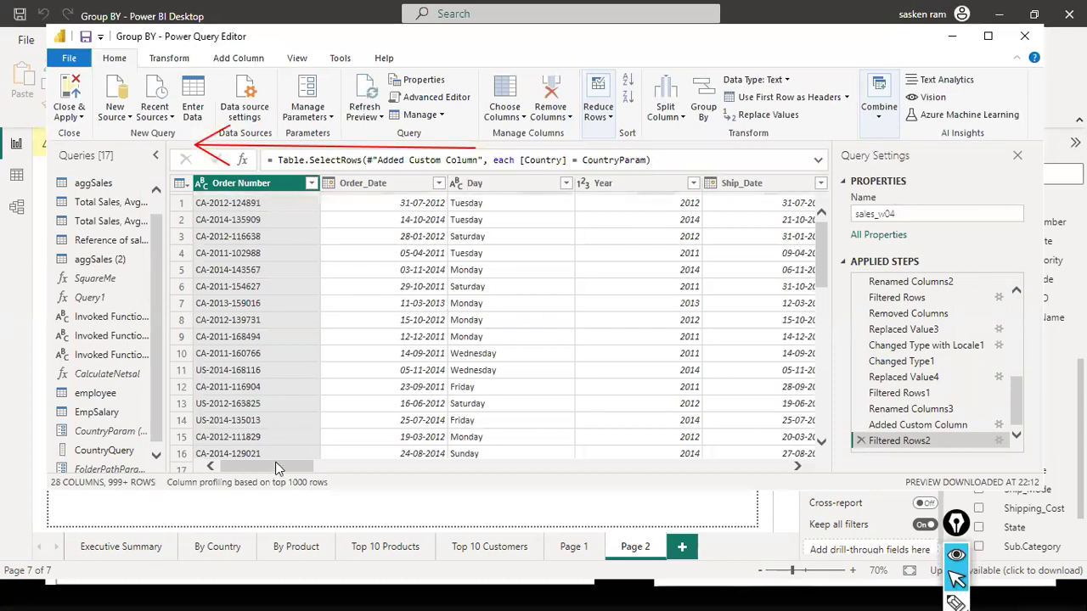
drag(366, 469, 478, 472)
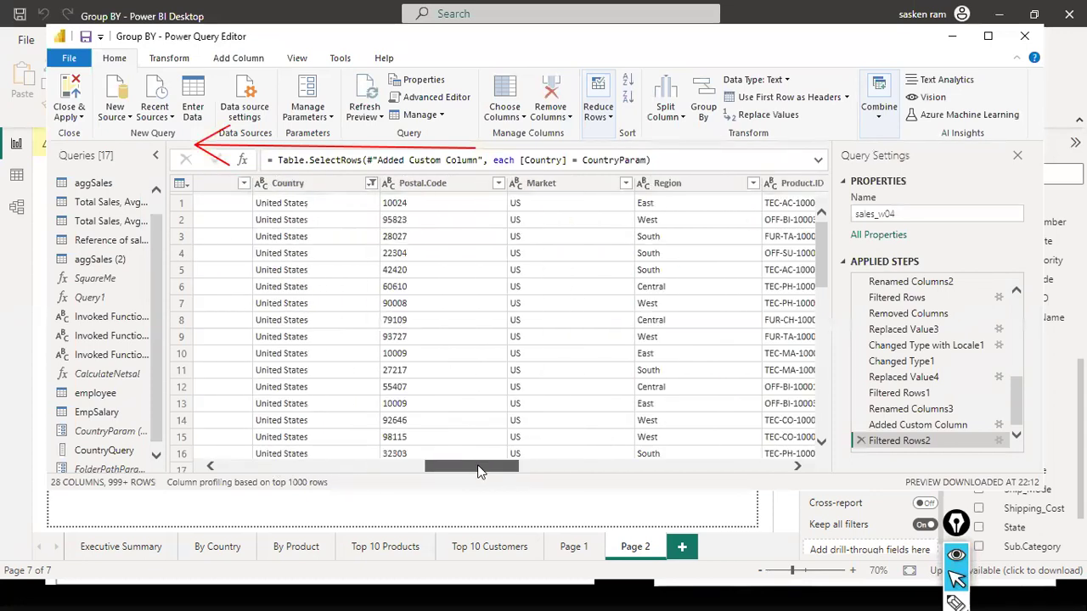
click(372, 185)
click(371, 185)
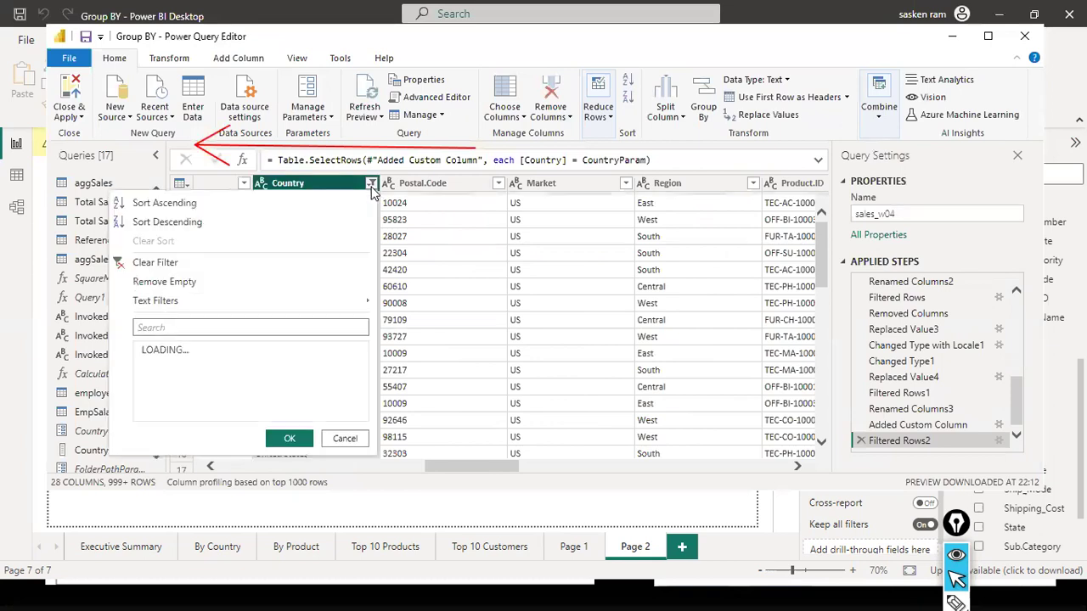
click(223, 269)
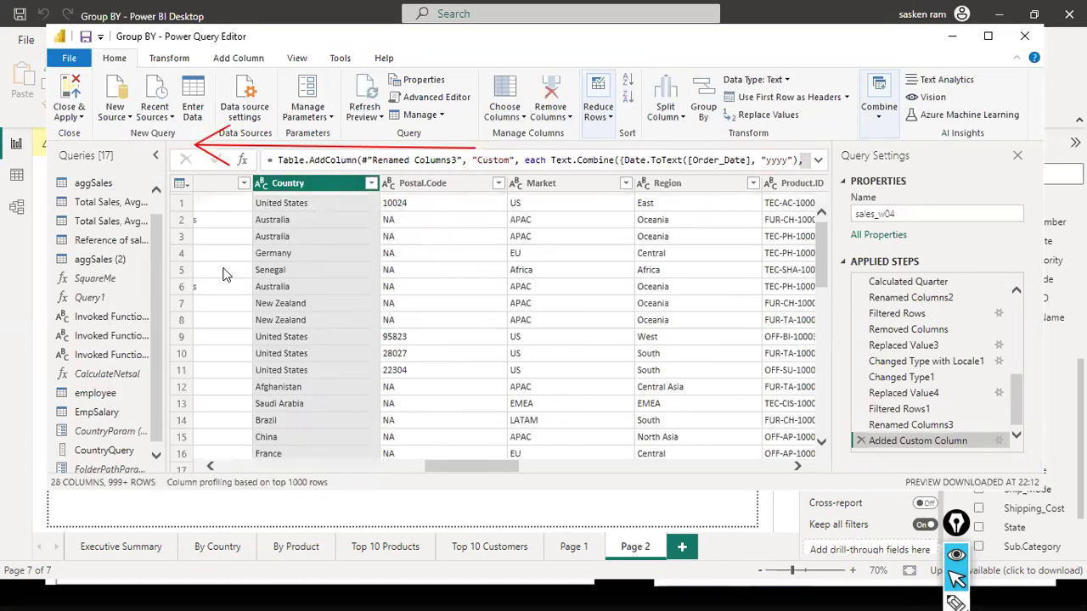
Close the query editor and apply the query changes to the report
click(293, 470)
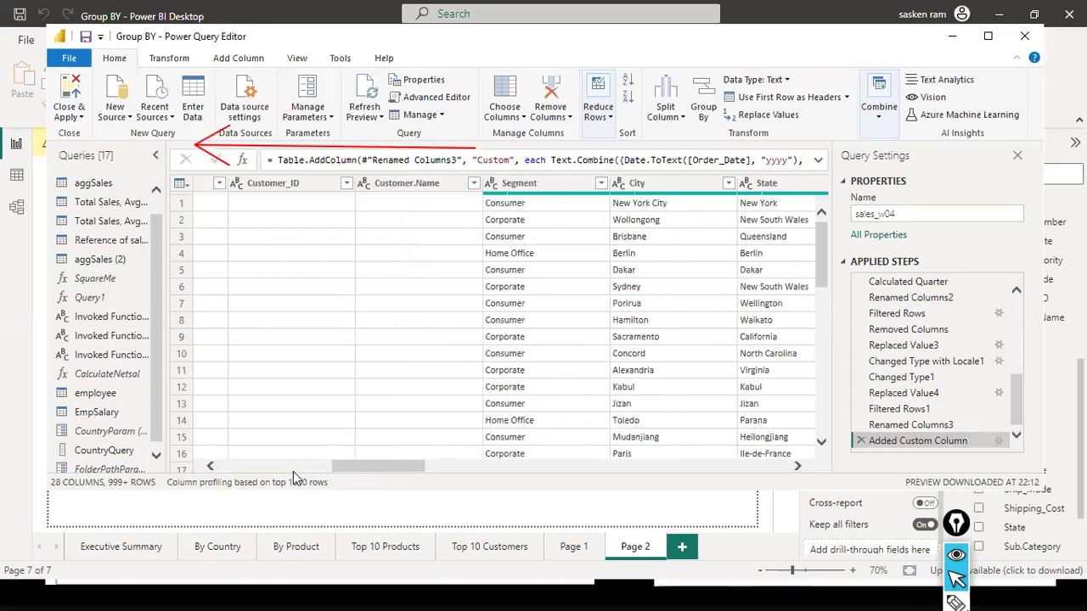
click(293, 469)
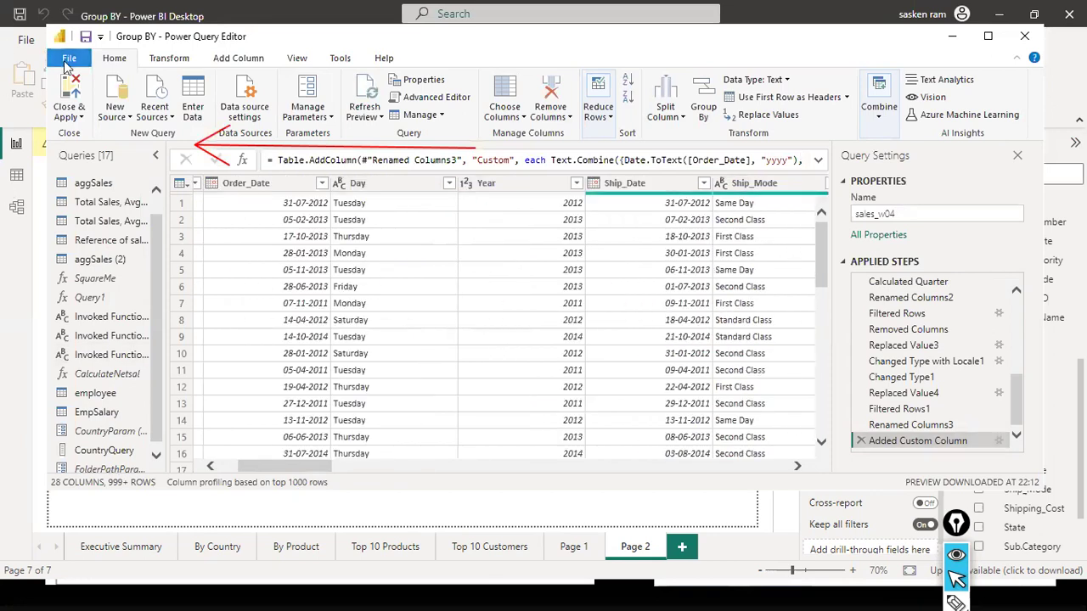
click(69, 59)
key(Escape)
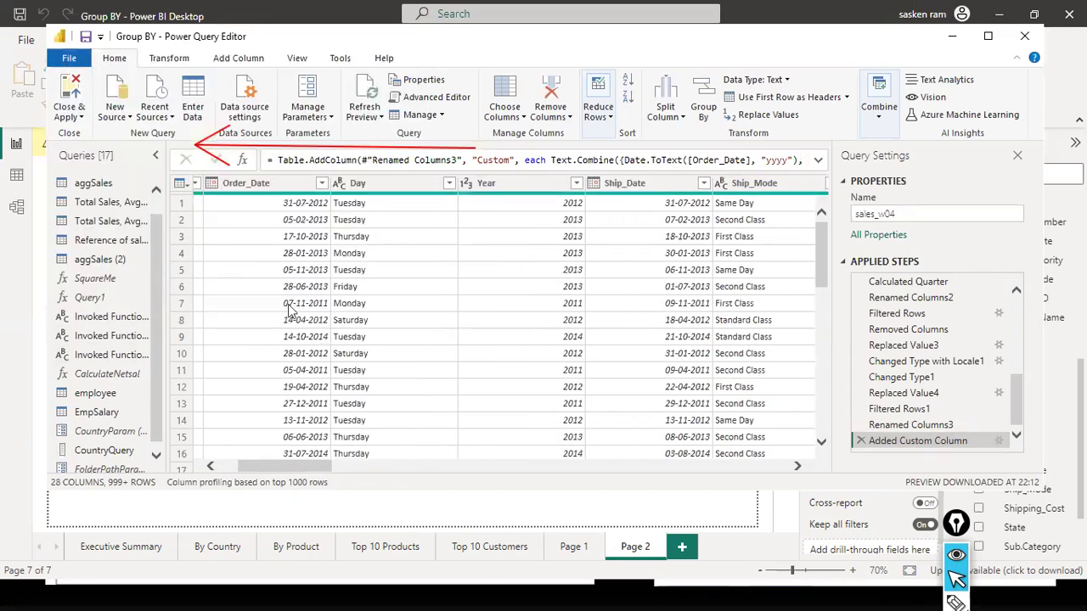
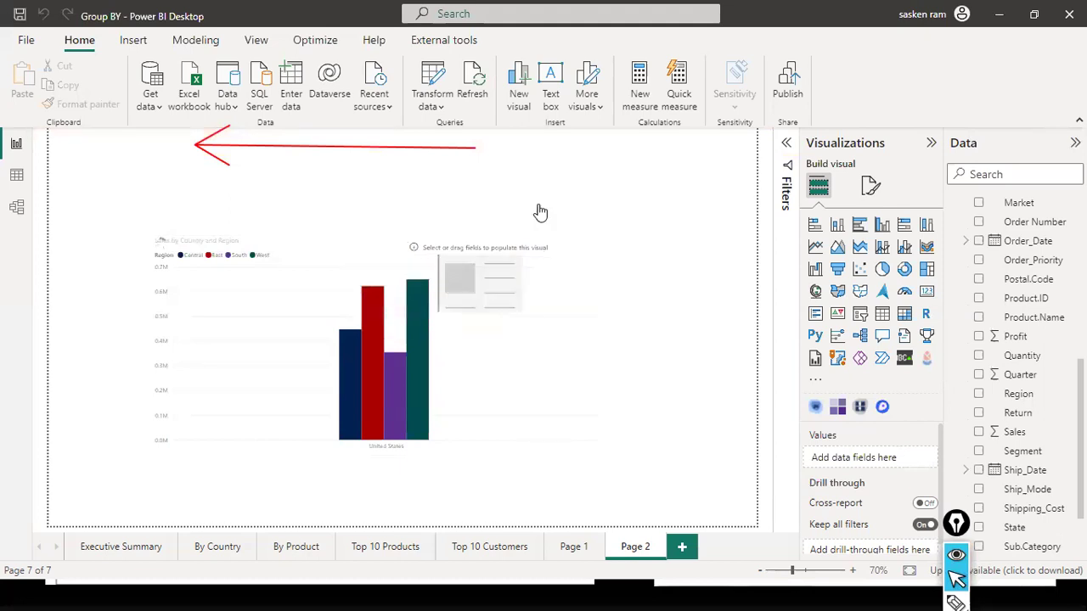
Set FolderPathParameter1 to D:\QA\sales_w04.csv through the parameter editor and confirm
click(435, 108)
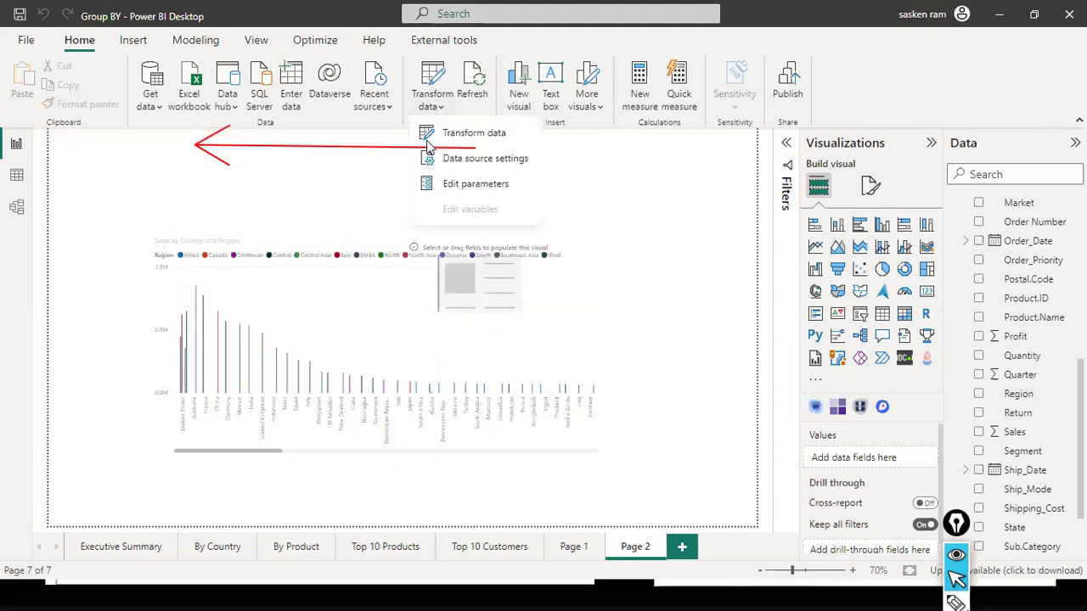
click(449, 177)
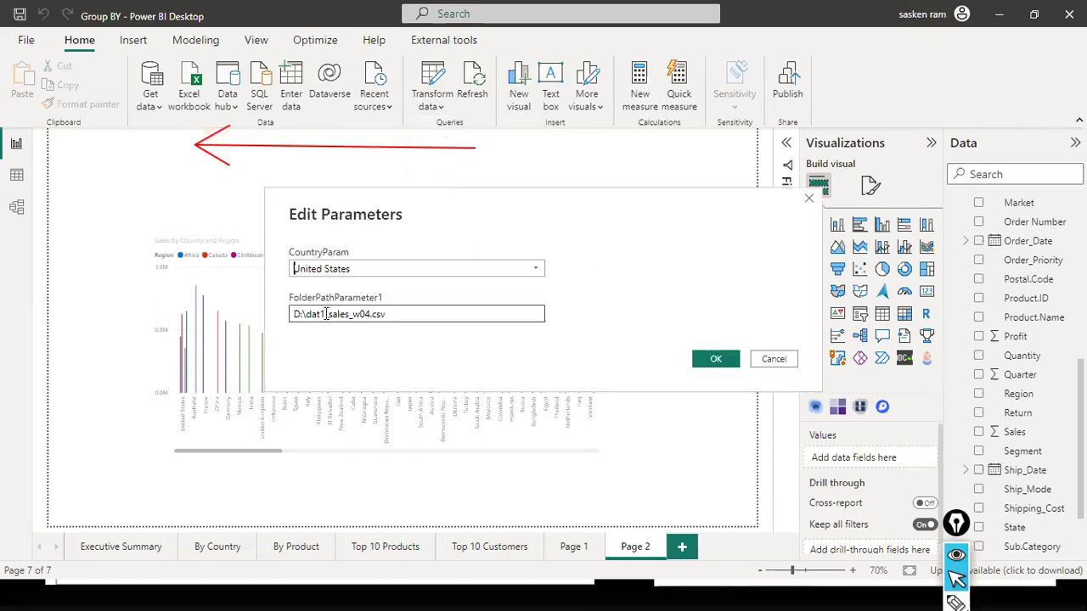
drag(326, 314, 311, 314)
key(shift+Left)
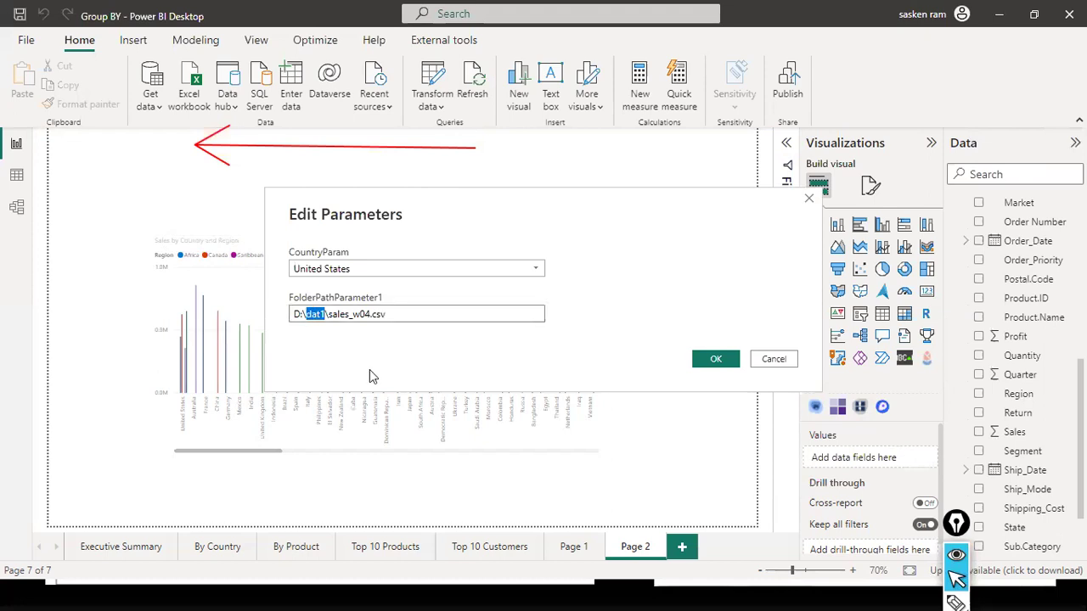
text(QA)
click(718, 360)
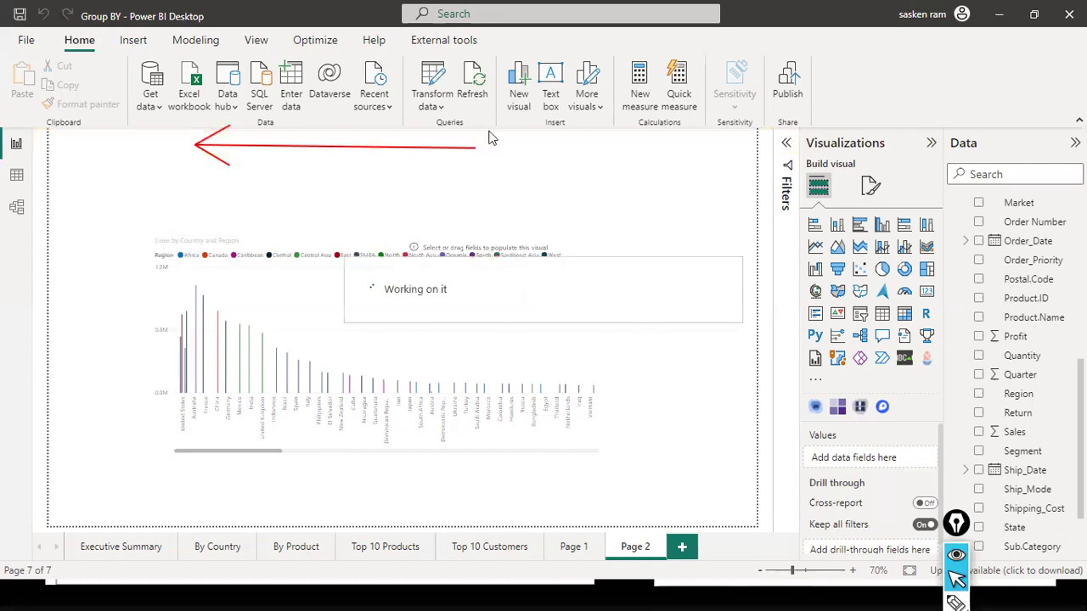
In the query editor, filter sales_w04 to rows where Country equals CountryParam, and apply the pending changes to the report
click(441, 107)
click(463, 138)
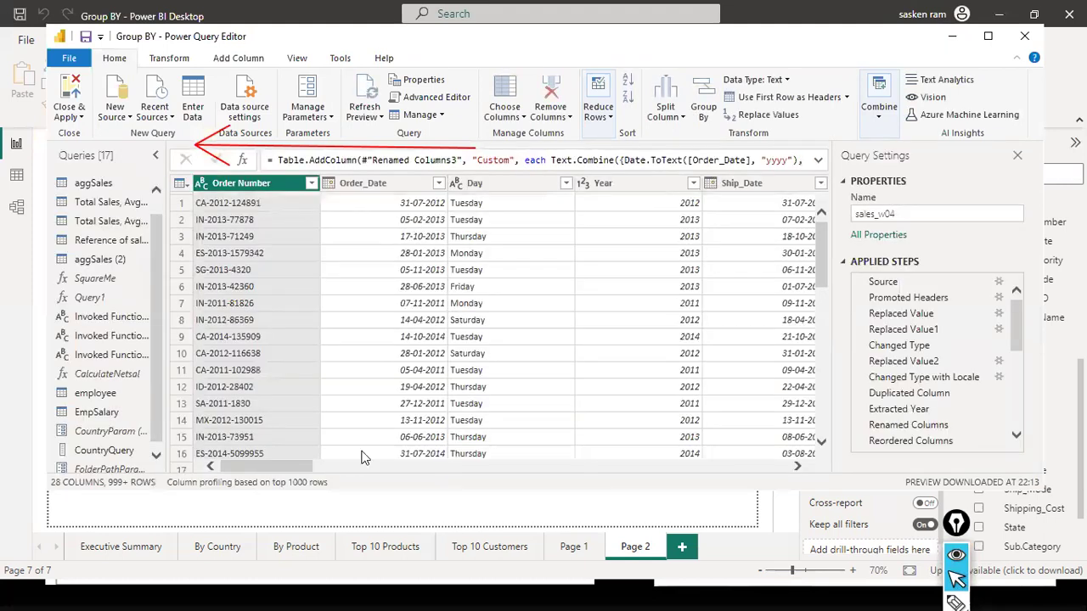
click(440, 466)
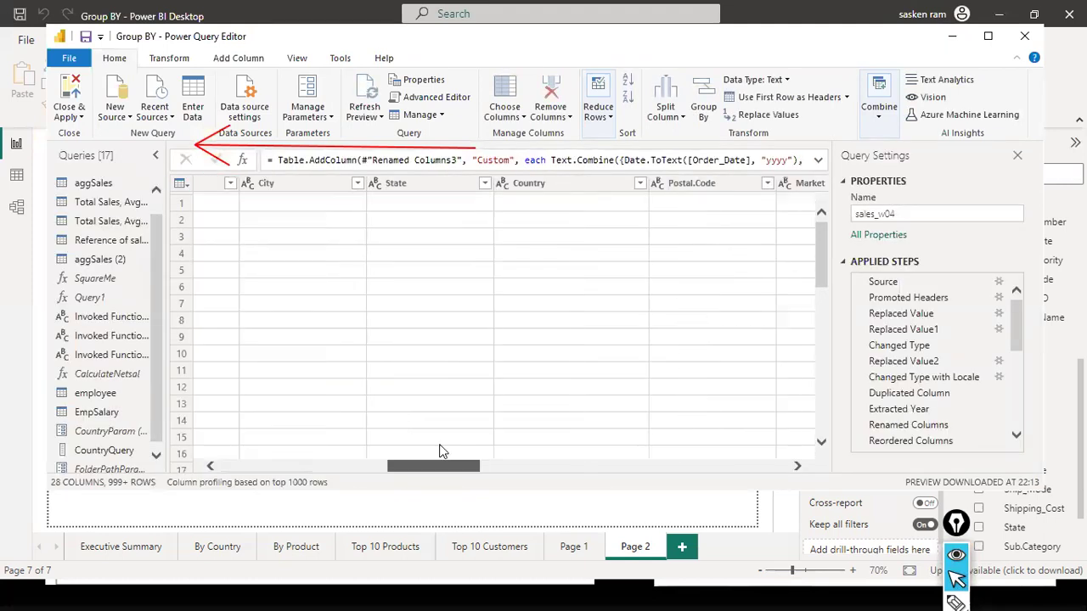
click(640, 184)
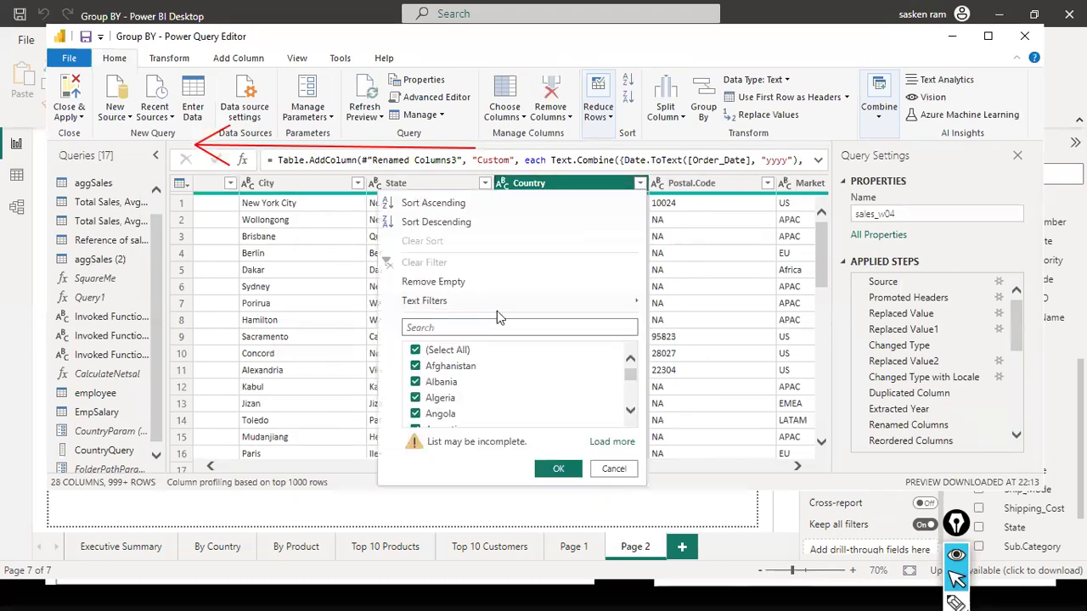
click(533, 280)
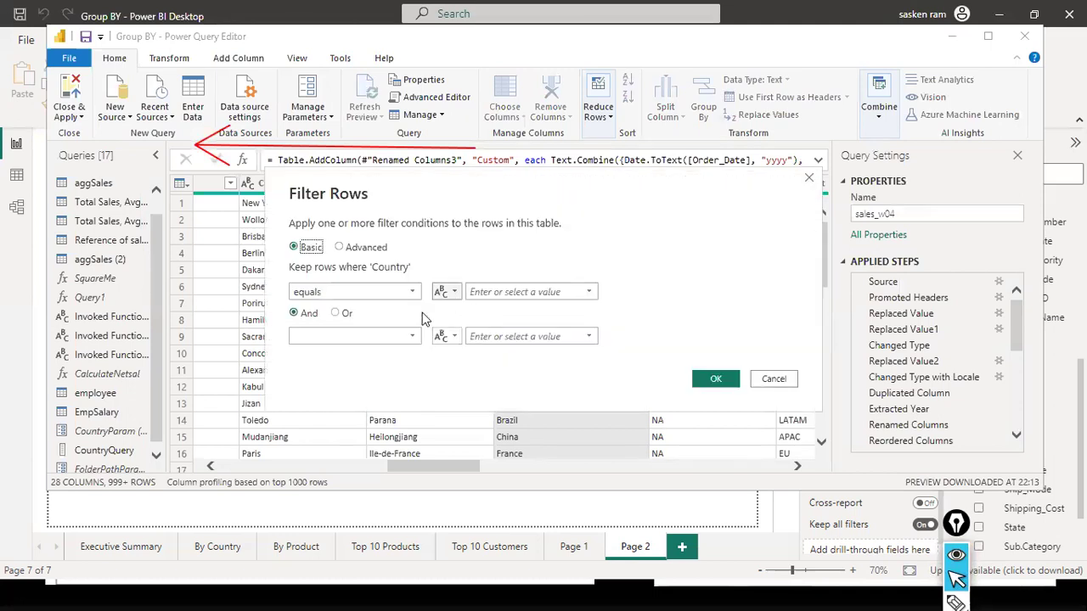
click(446, 292)
click(488, 325)
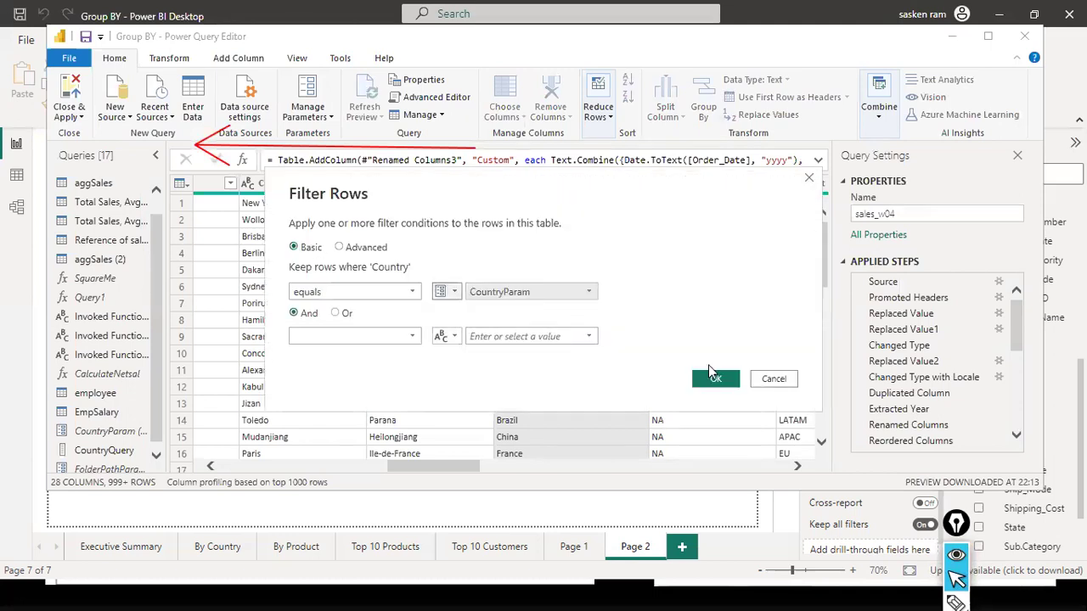
click(716, 380)
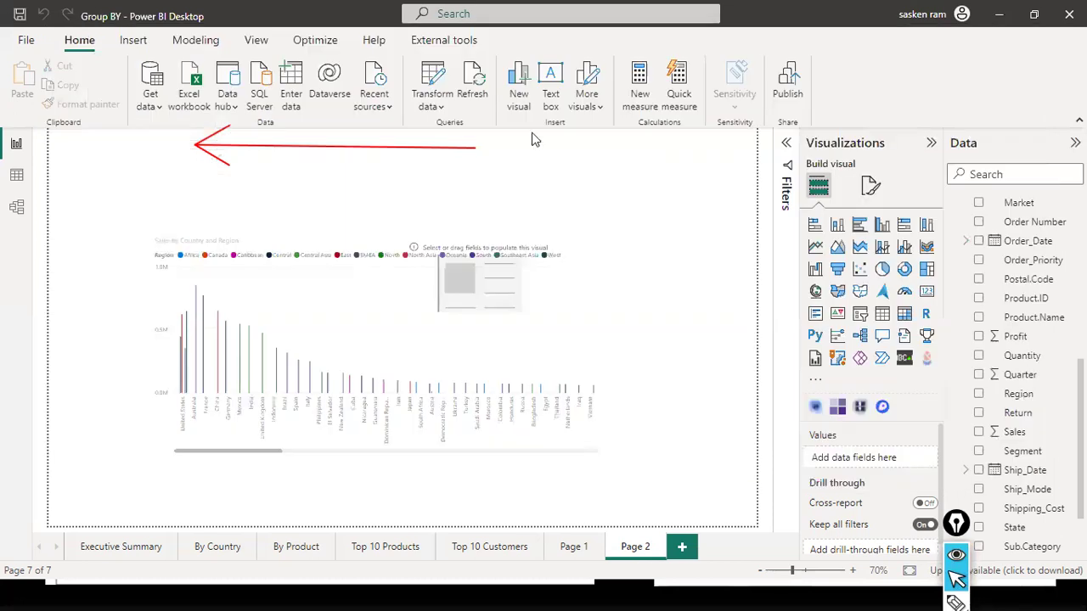
click(438, 116)
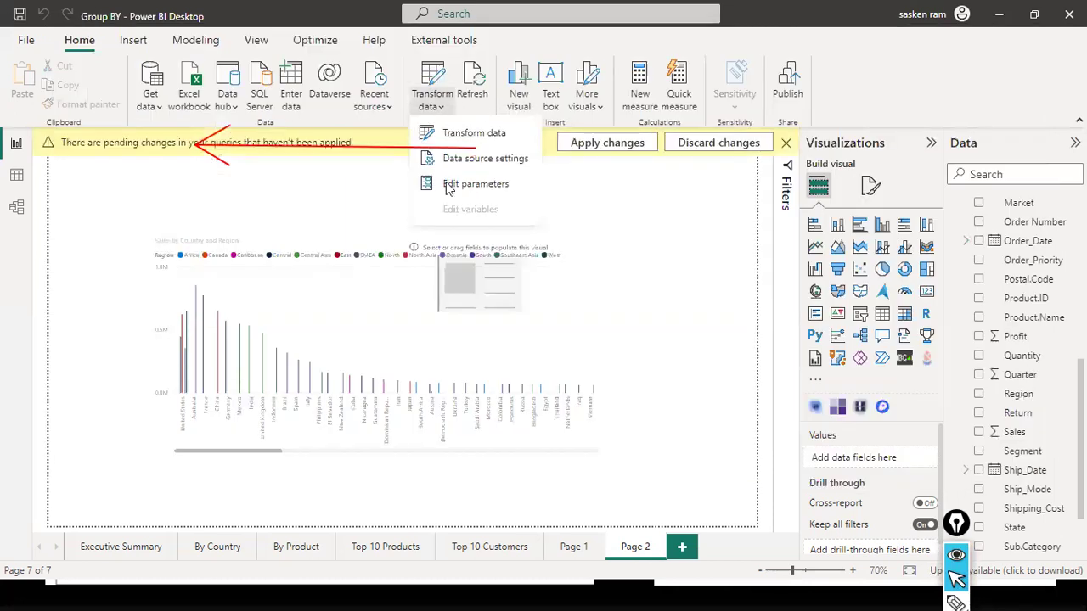
click(584, 141)
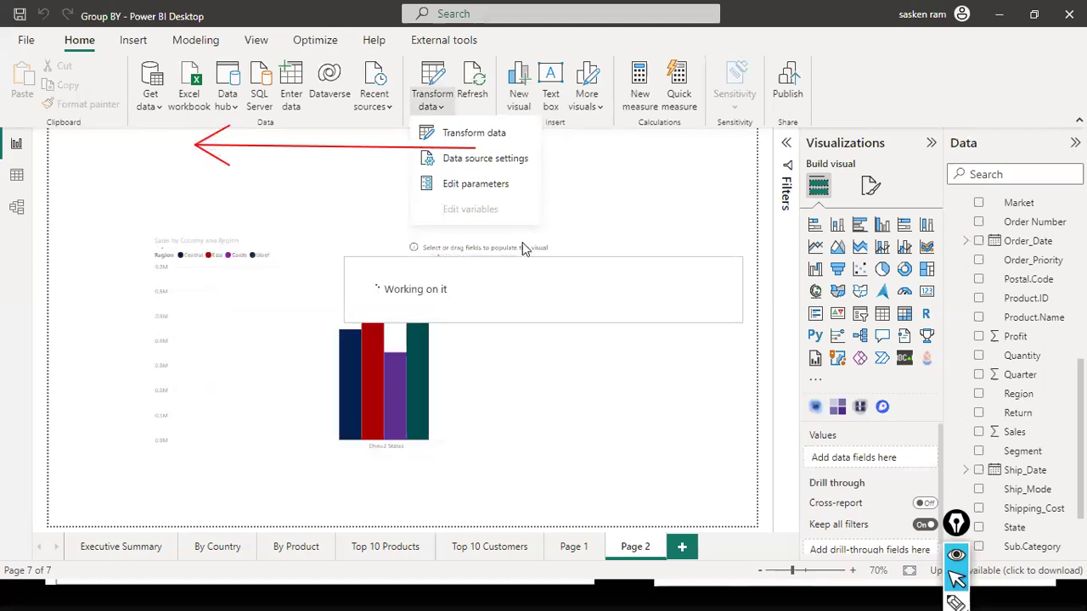
Set FolderPathParameter1 to D:\dat1\sales_w04.csv and CountryParam to Australia, and confirm both values
click(489, 191)
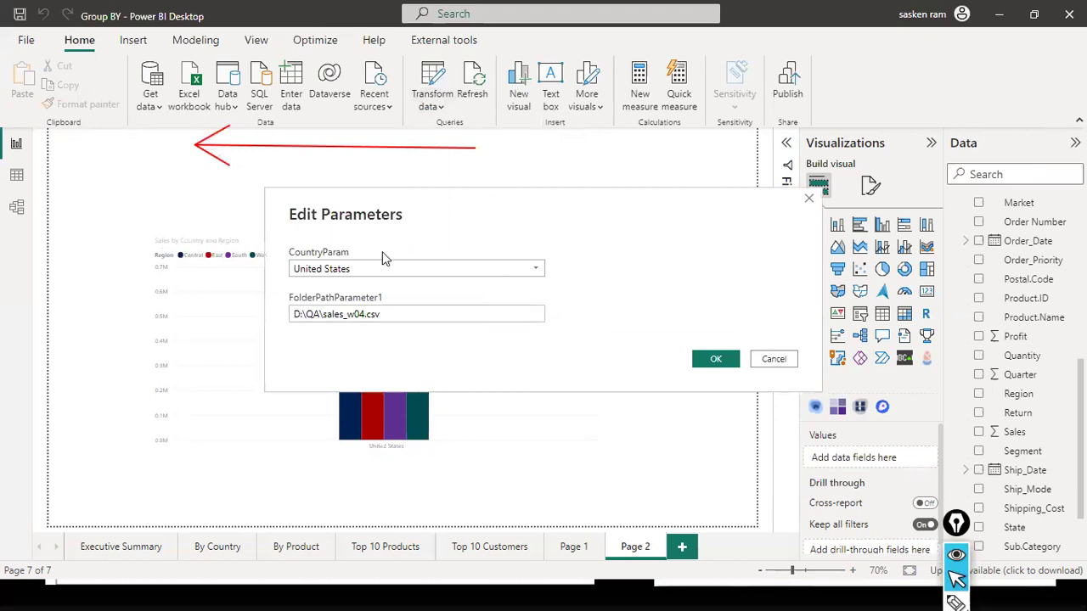
double_click(312, 314)
text(dat1)
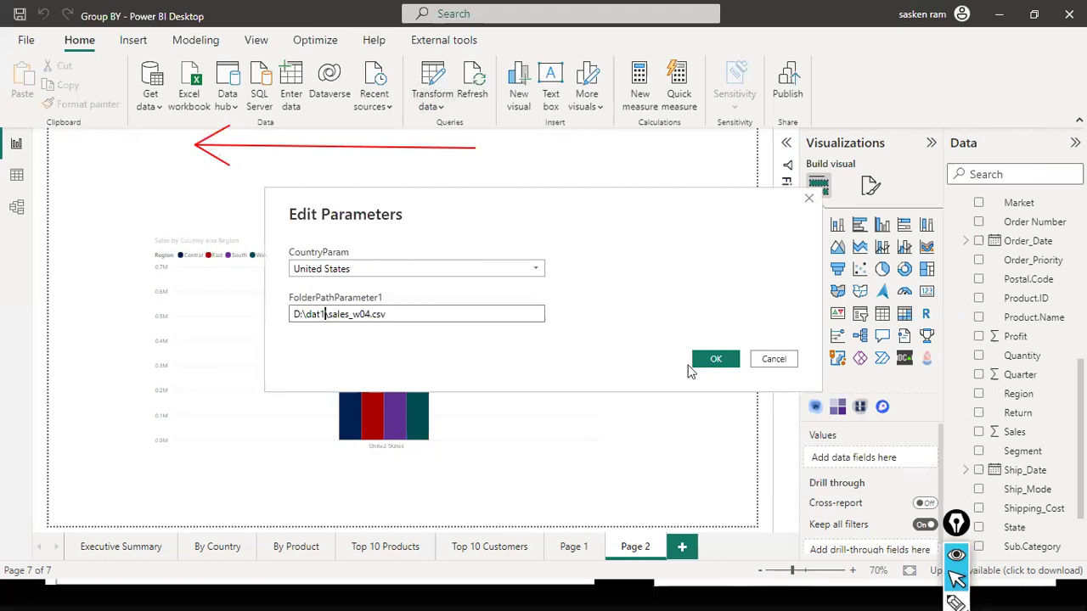
click(536, 270)
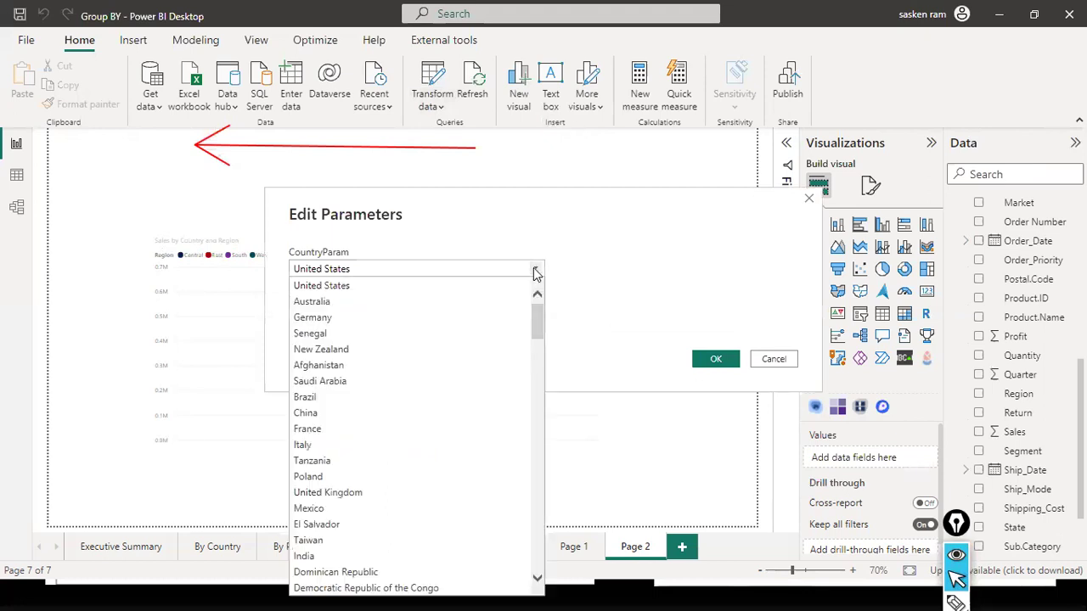
click(403, 304)
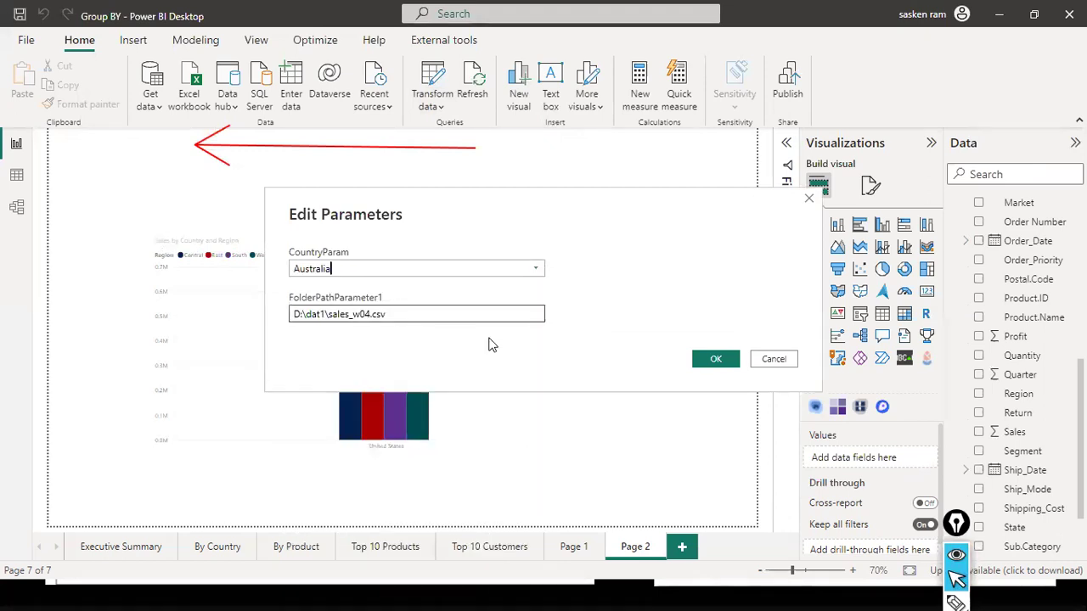
click(709, 360)
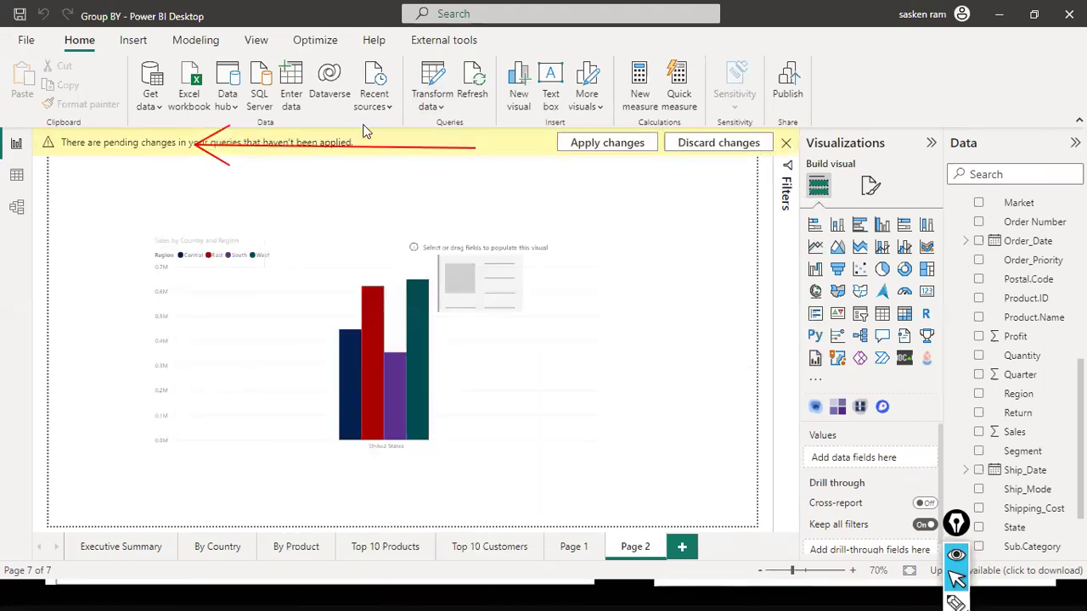
Try to apply the pending query changes, dismiss the load dialog and discard the changes
click(580, 144)
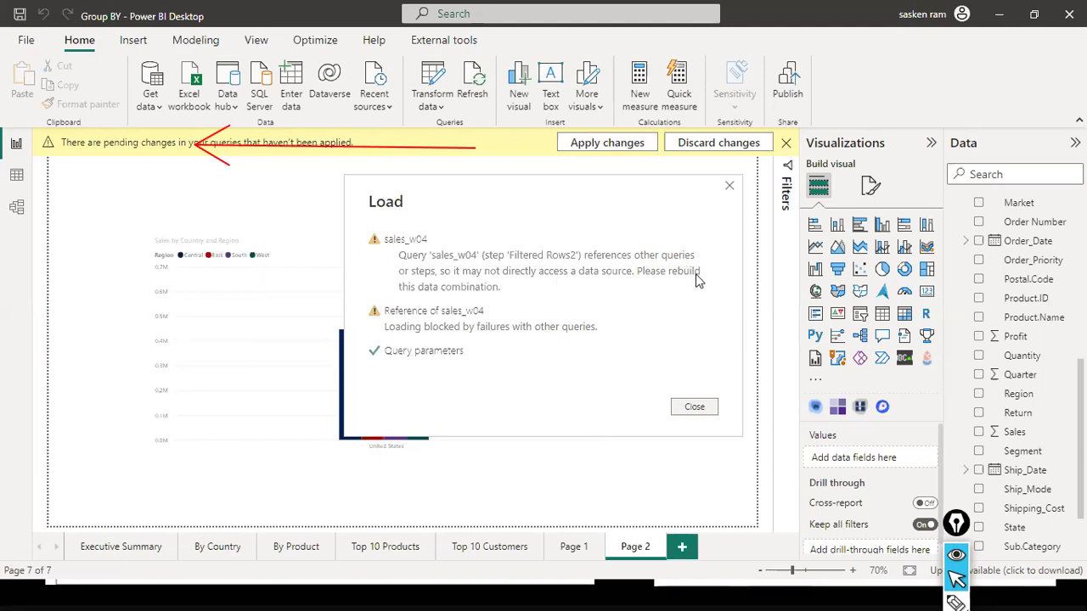
click(695, 407)
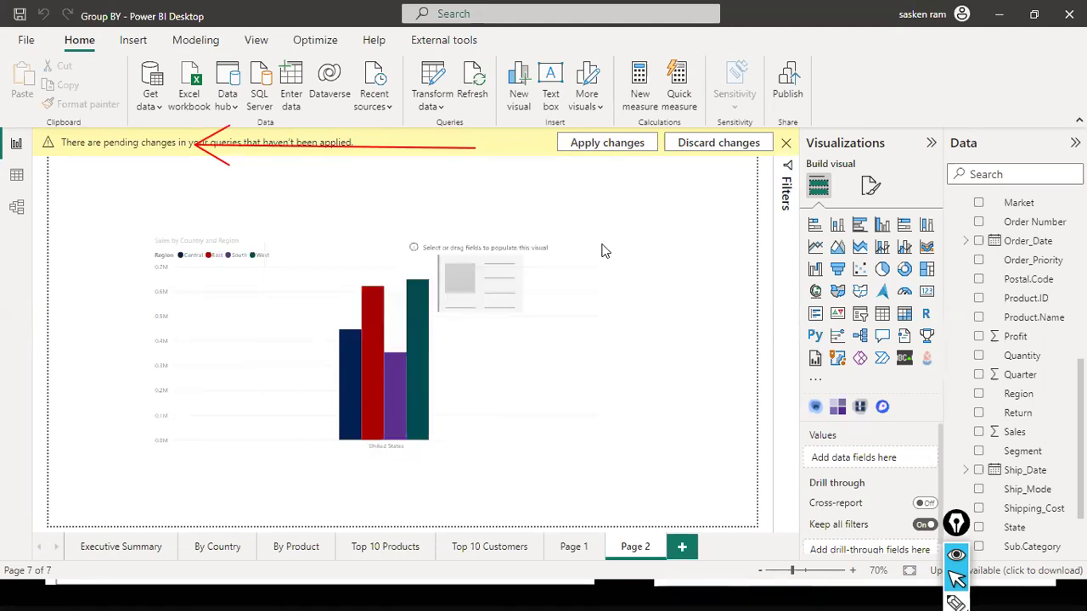
click(700, 148)
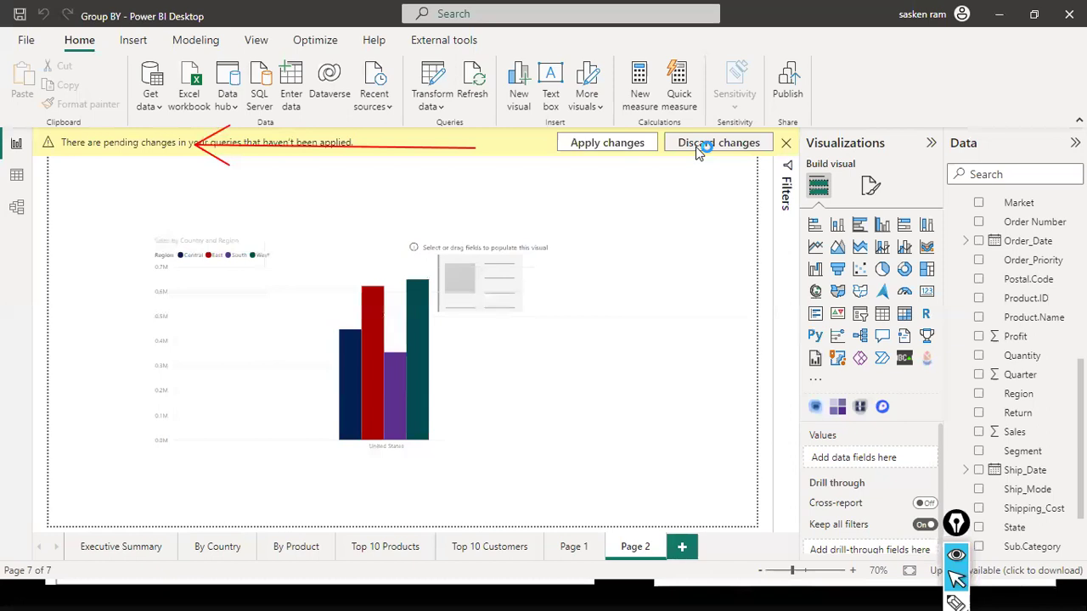
click(600, 364)
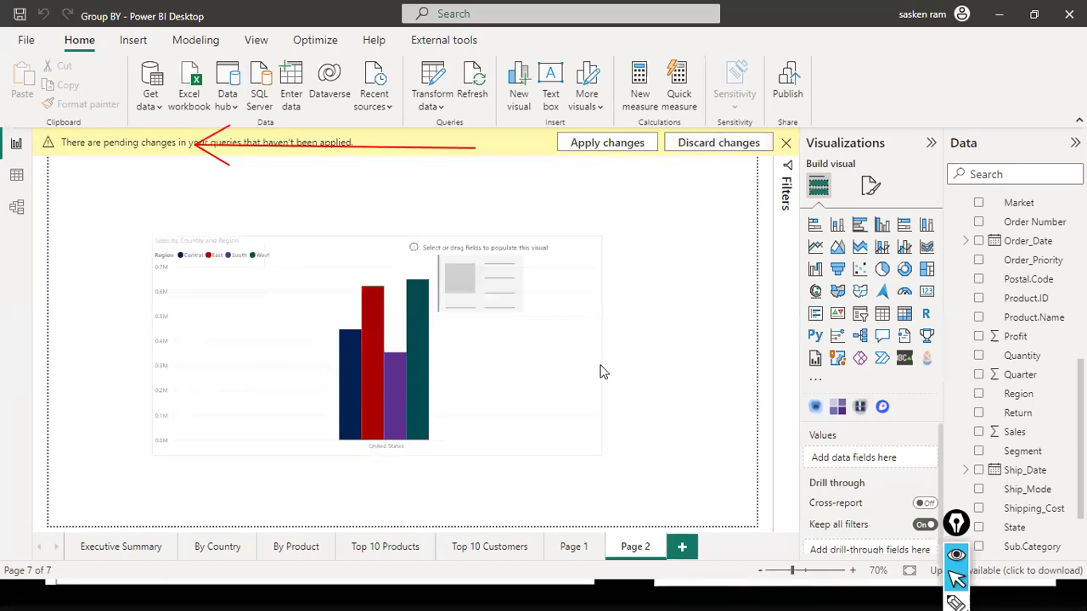
Open the query editor and examine the first Total Sales query and the Reference of sales_w04 query
click(433, 108)
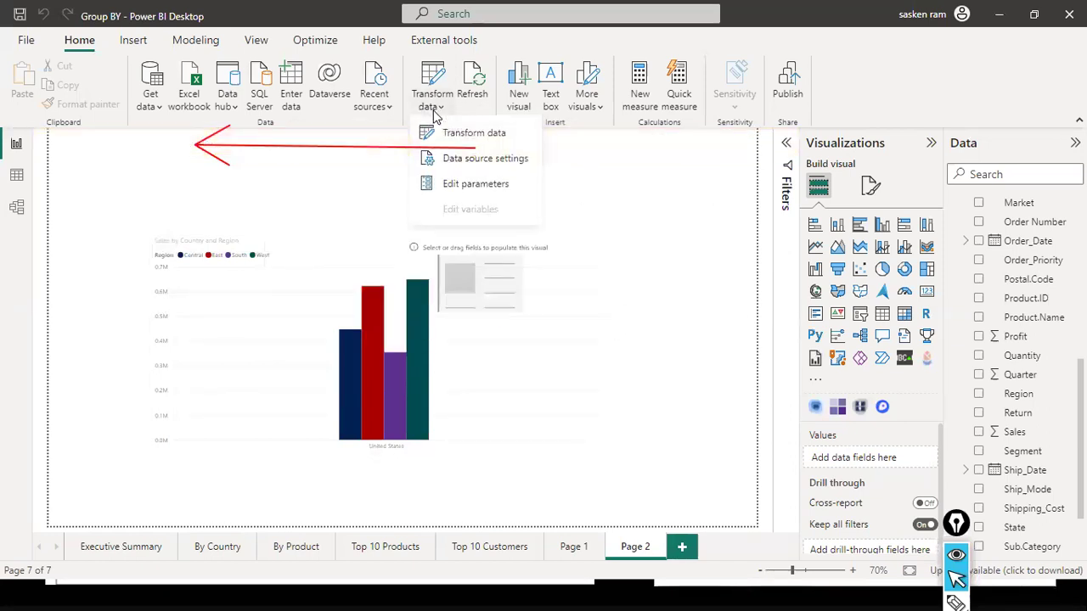
click(453, 139)
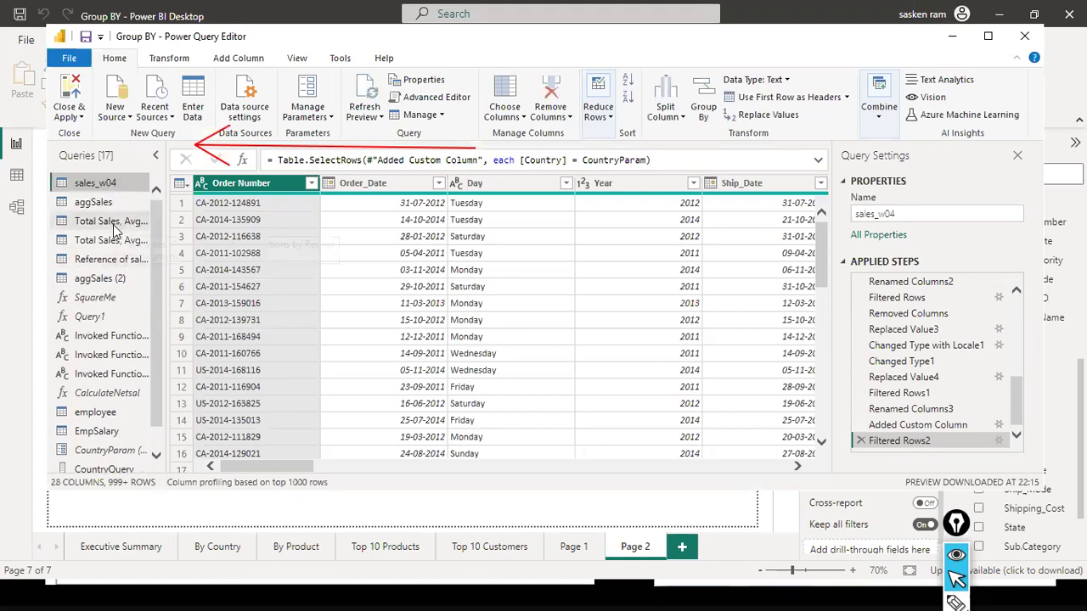
click(116, 225)
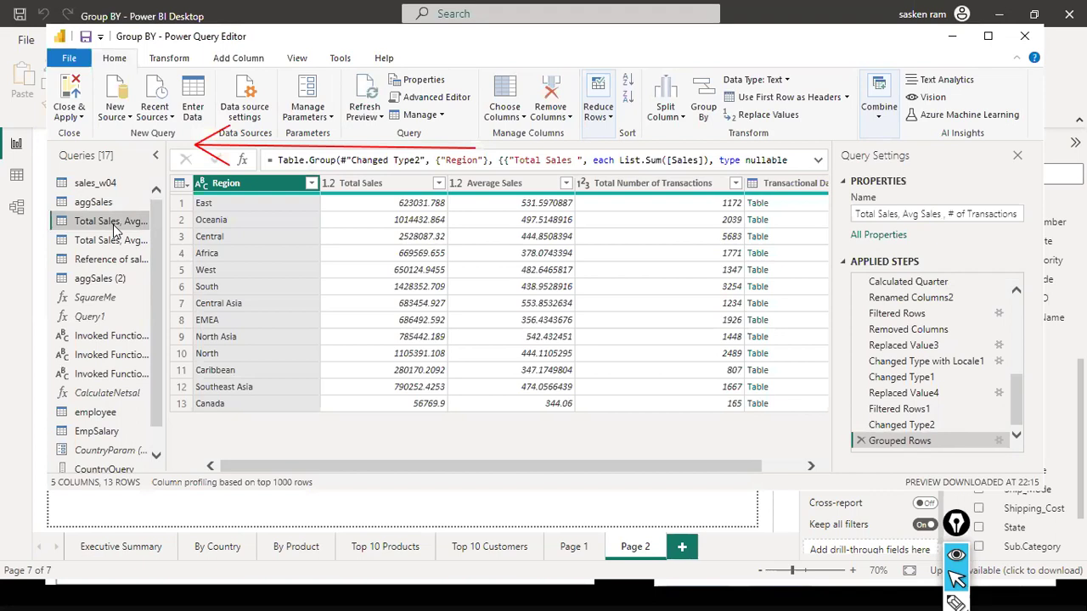
click(113, 260)
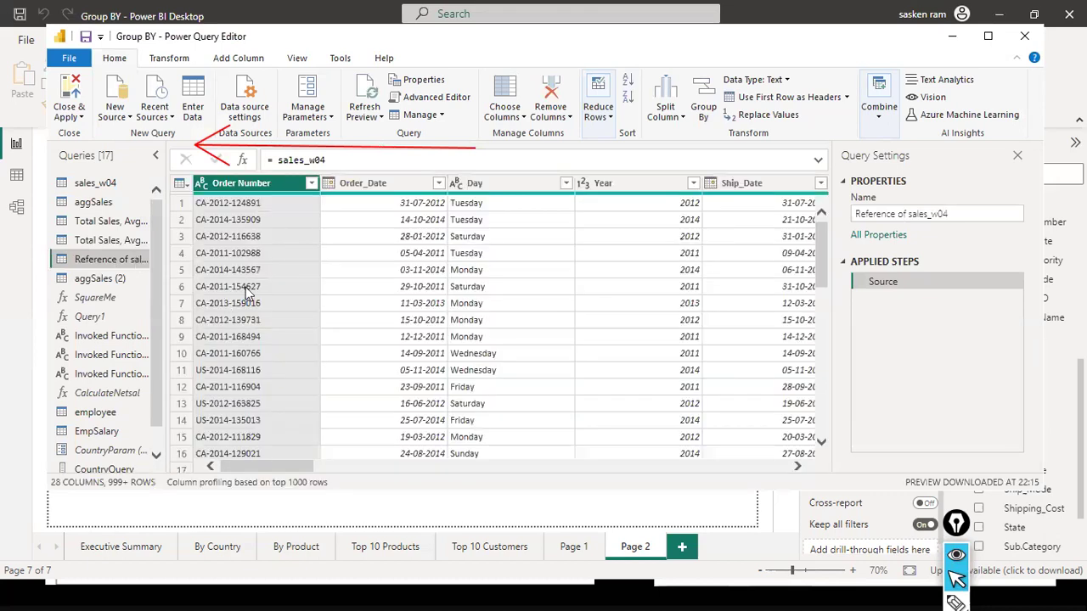
Try to delete the Reference of sales_w04 query, dismiss the dialog and close the query editor
right_click(136, 260)
click(208, 307)
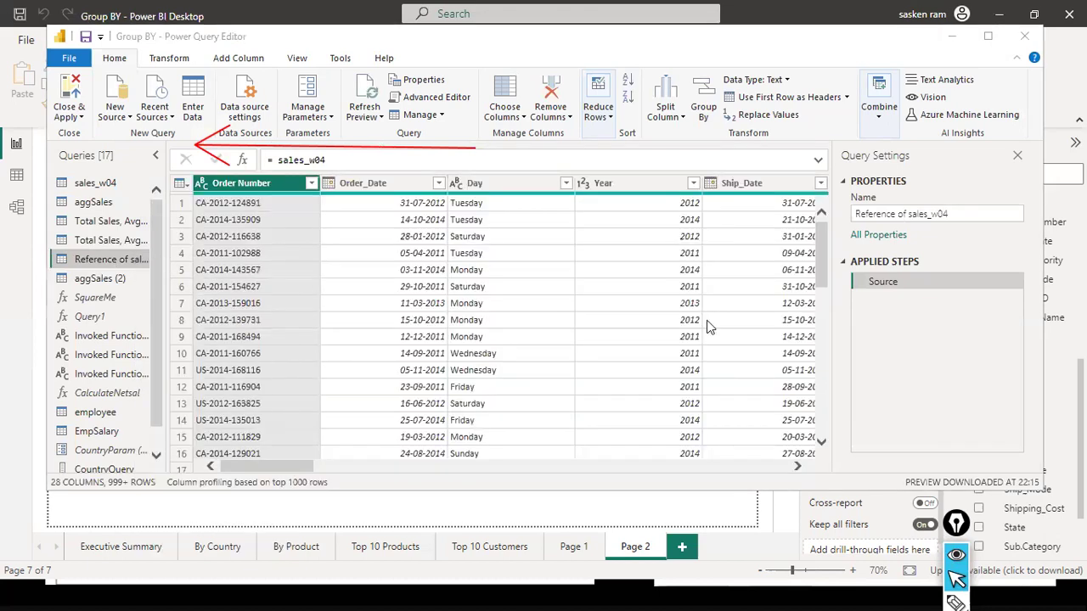
click(680, 323)
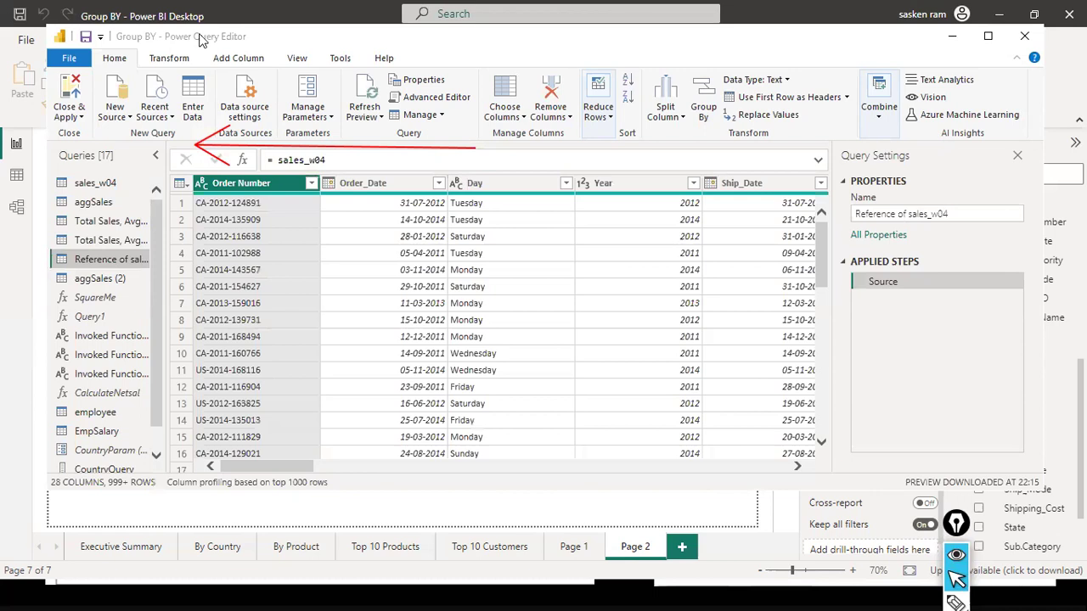
drag(935, 35, 947, 172)
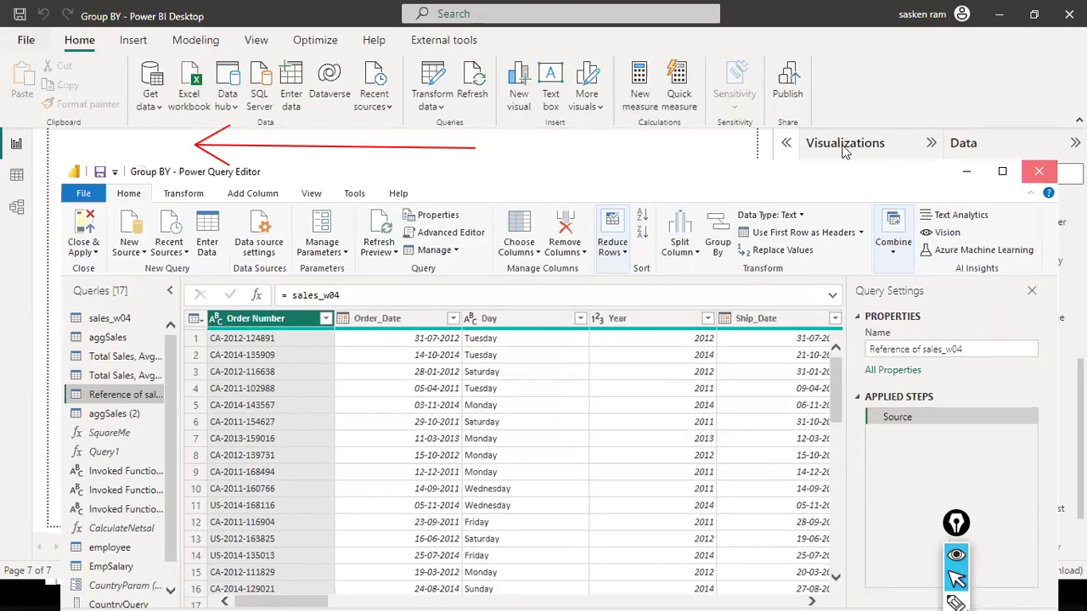
Save a copy of the report as QueryParameter.pbix in the D:\dat1 folder, replacing the existing file
click(110, 40)
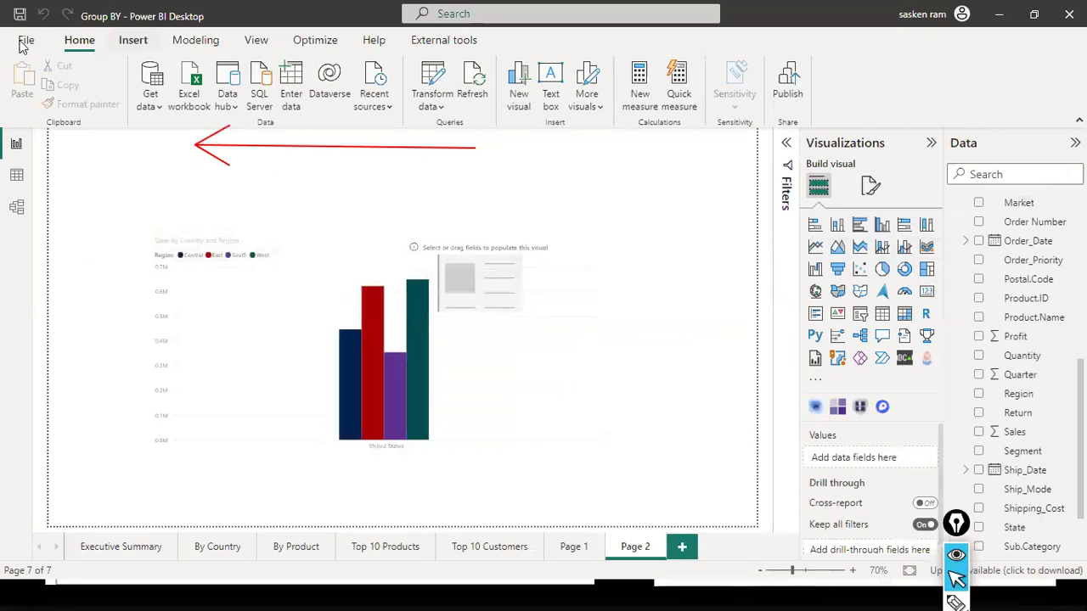
click(24, 42)
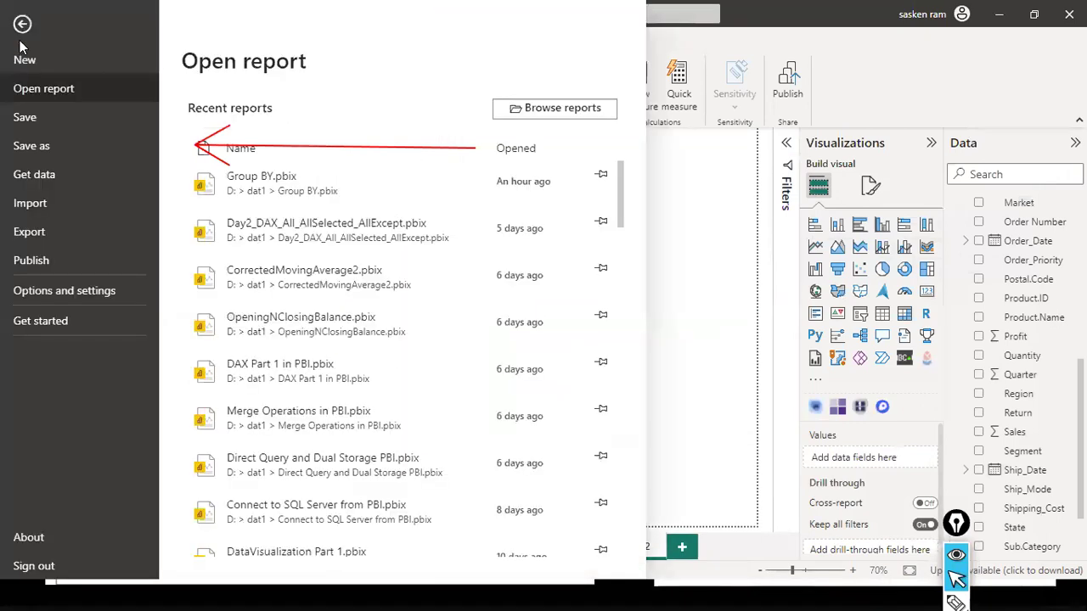
click(46, 154)
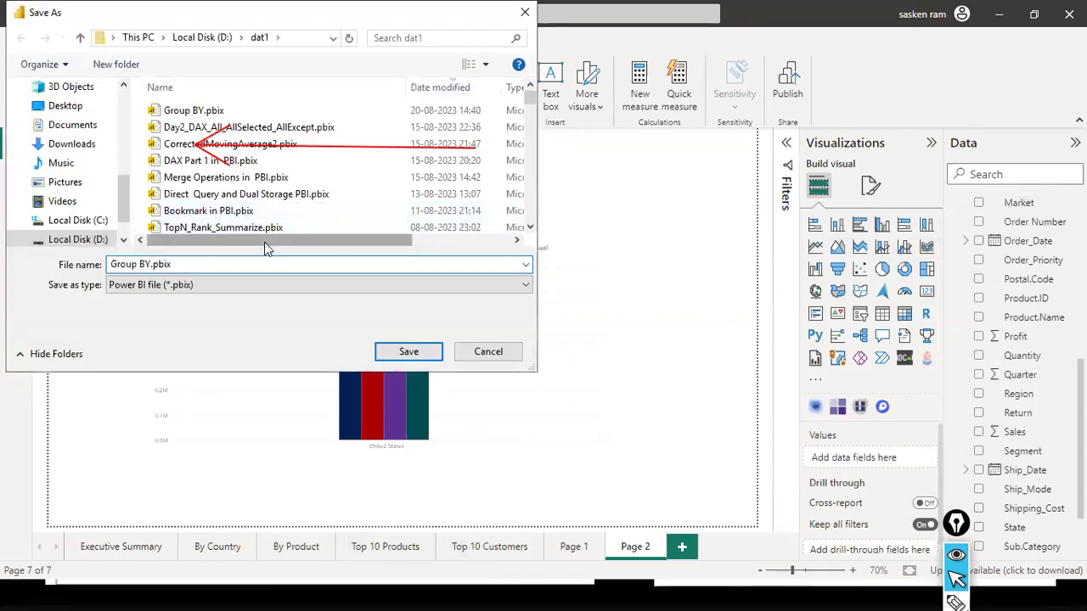
text(C)
key(BackSpace)
text(QueryParamete)
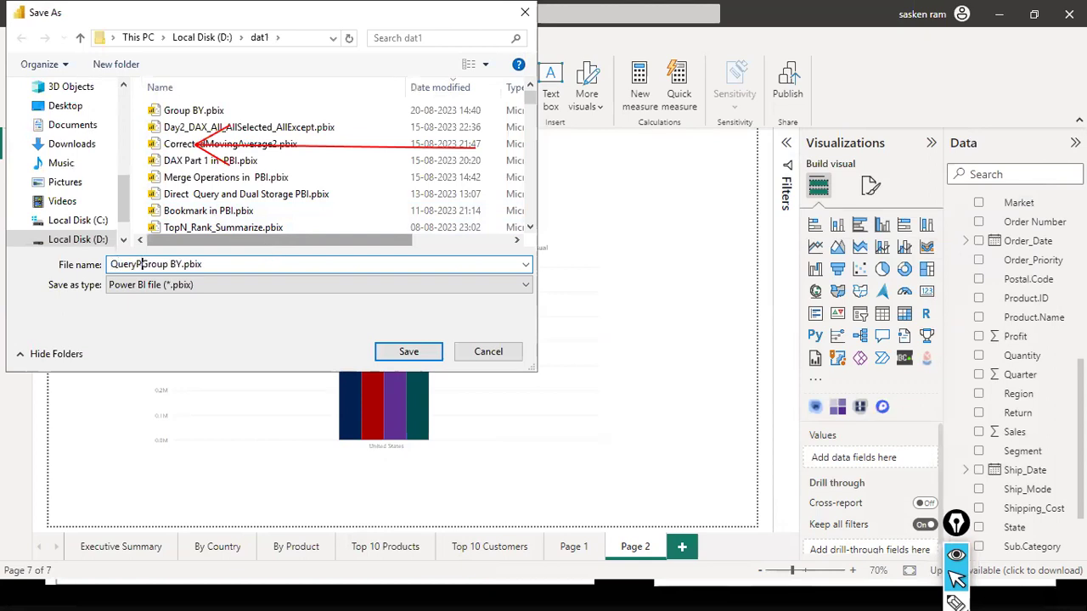
text(r)
key(Delete)
key(Delete)
key(Delete)
key(Delete)
key(Delete)
key(Delete)
key(Delete)
key(Delete)
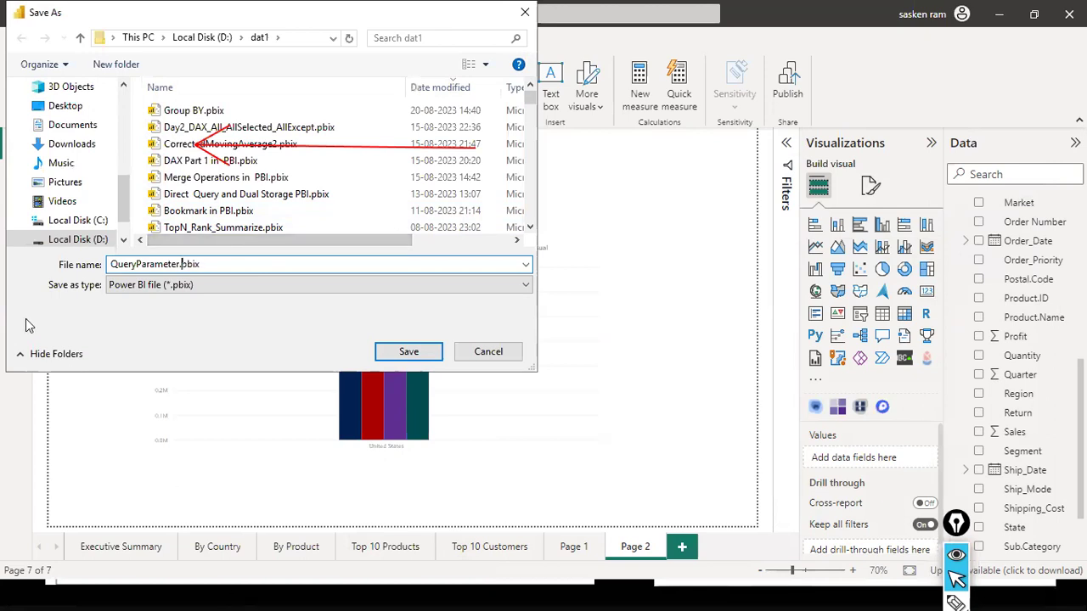
click(399, 352)
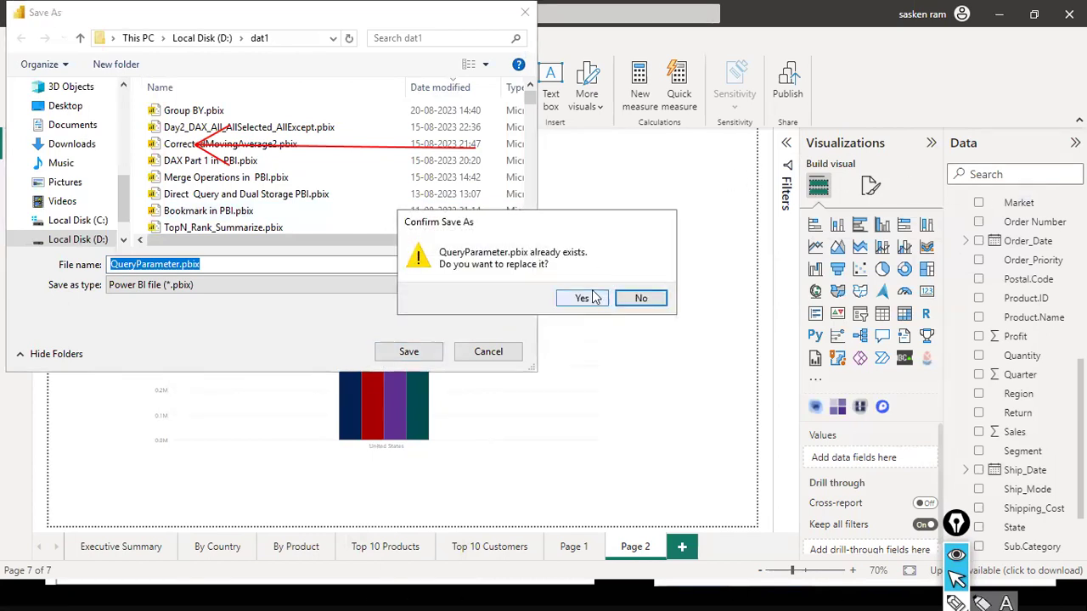
click(586, 298)
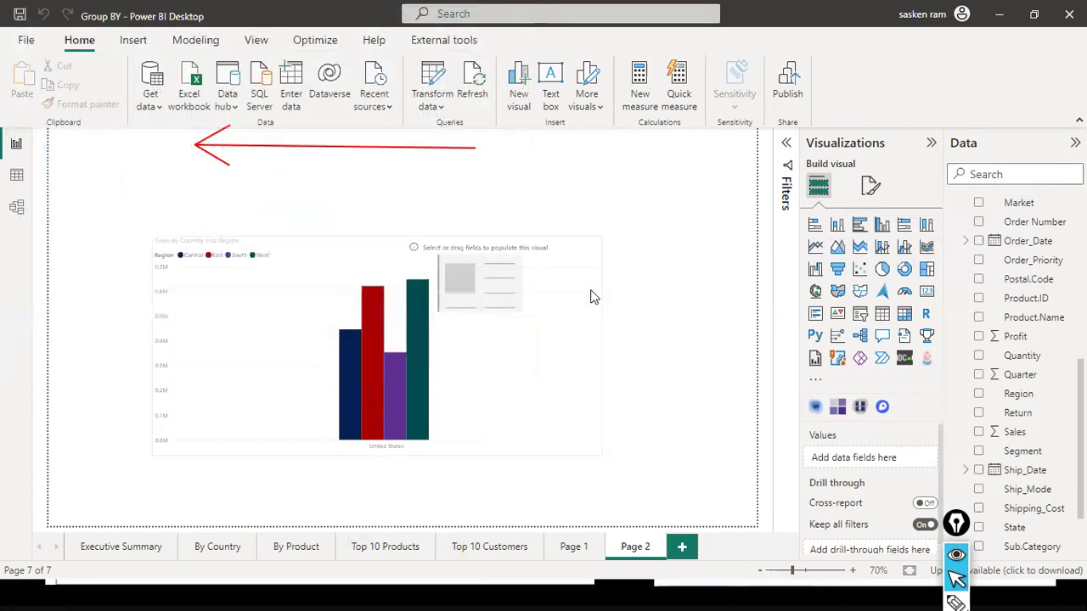
Edit the report's query parameters and set CountryParam to United Arab Emirates
click(439, 108)
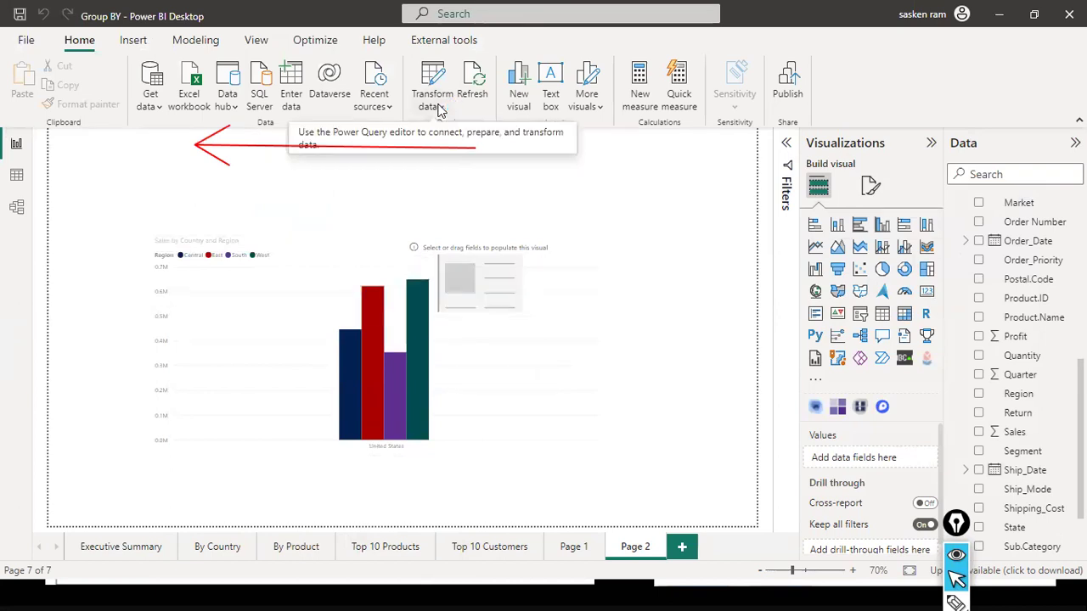
click(439, 109)
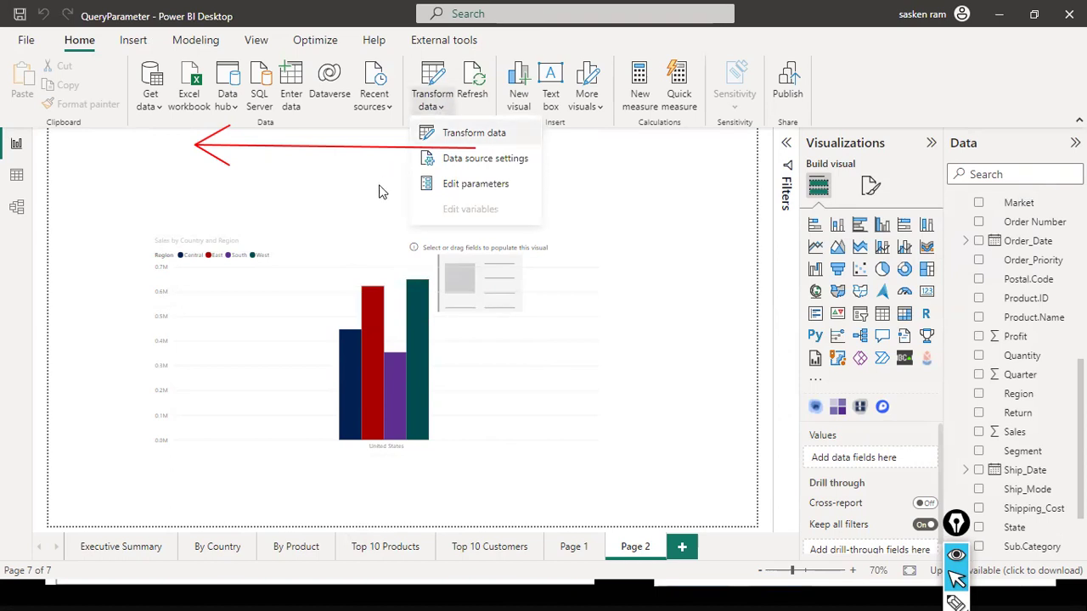
click(435, 183)
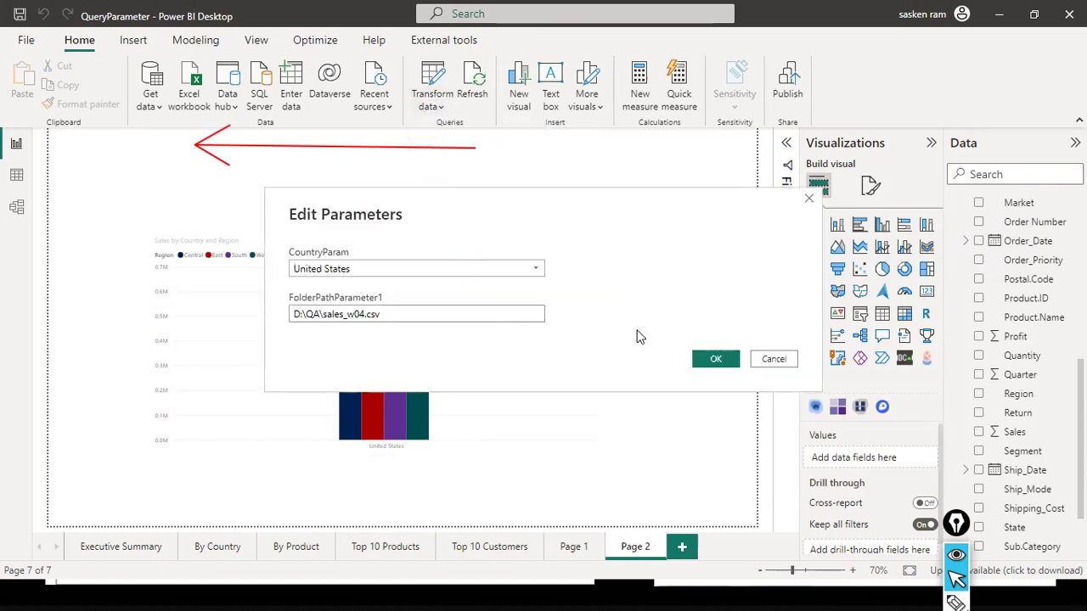
click(538, 270)
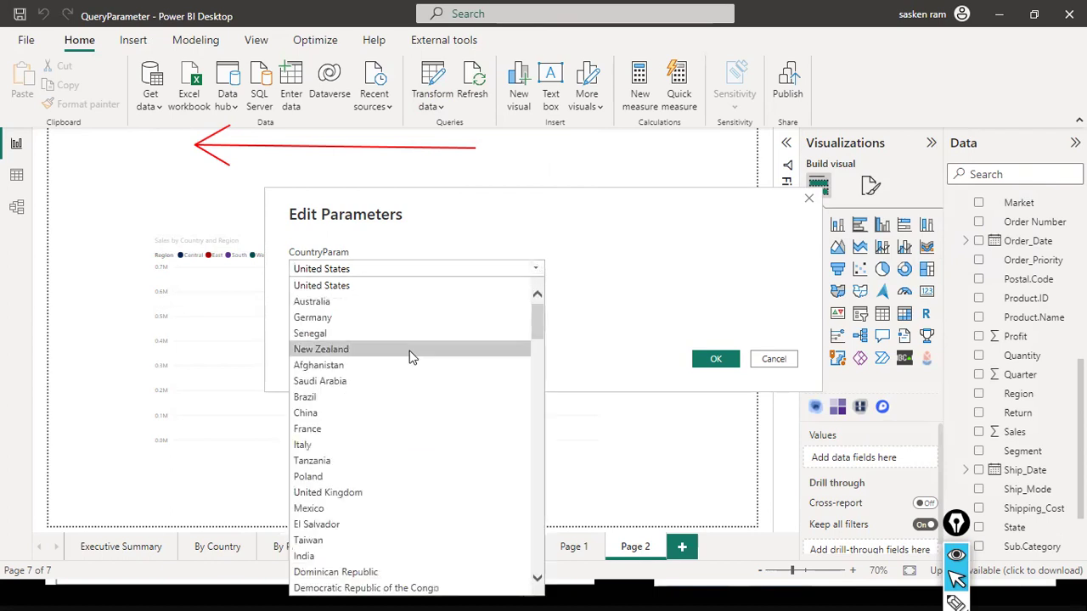
scroll(413, 401, down, 15)
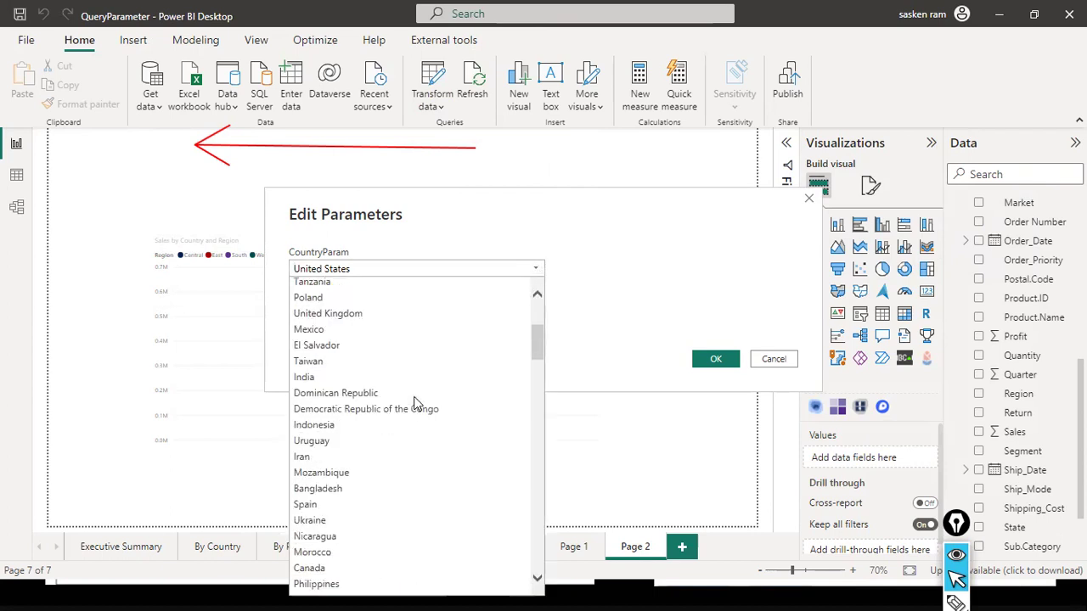
scroll(413, 404, down, 20)
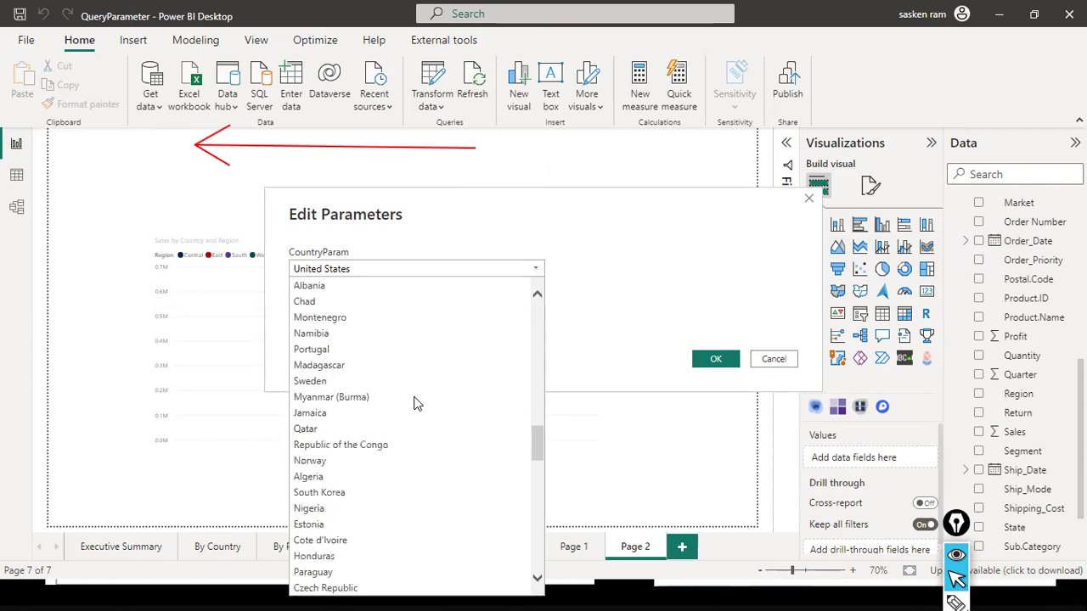
scroll(417, 403, down, 3)
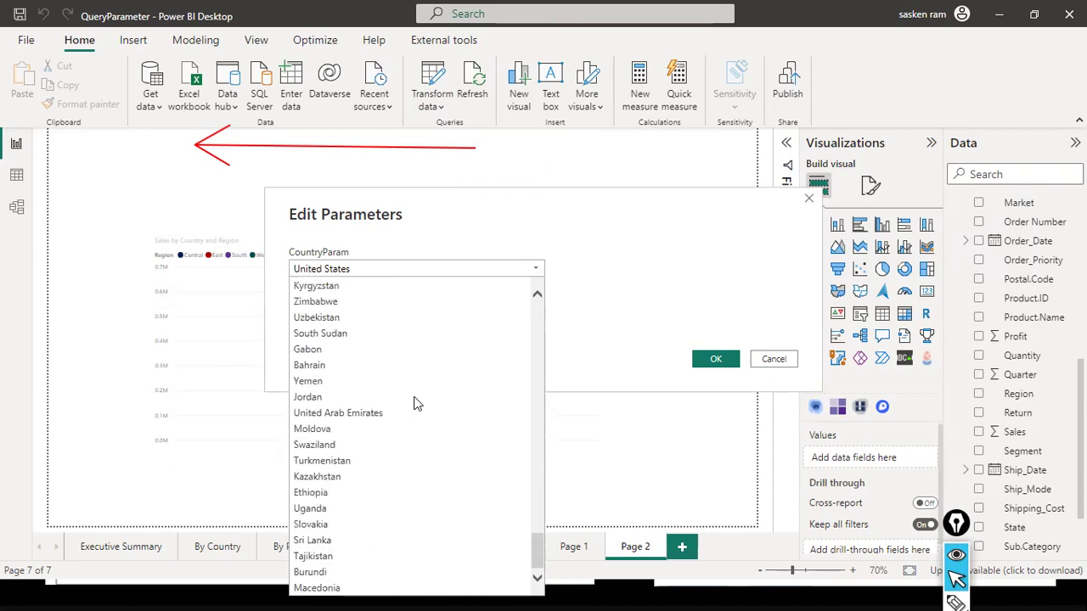
scroll(416, 403, up, 4)
scroll(416, 403, down, 4)
click(357, 416)
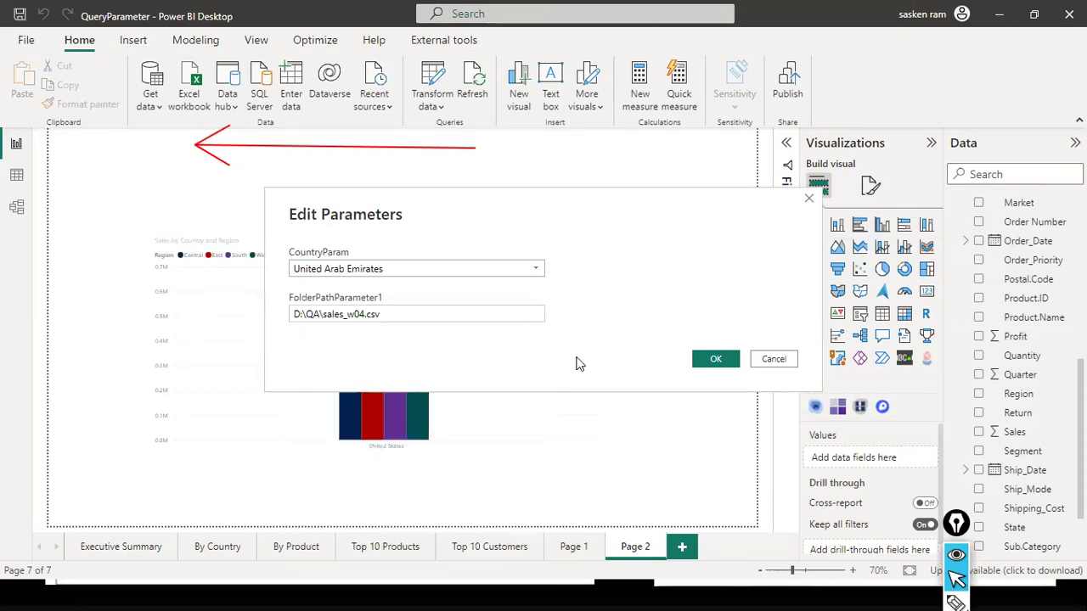
click(711, 368)
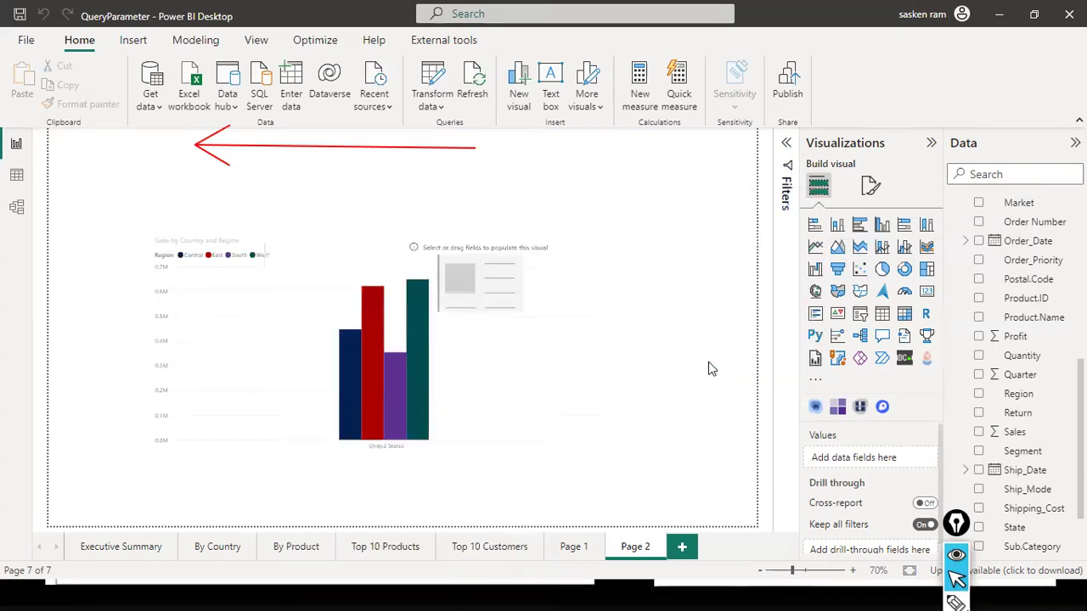
Open the query editor on the sales_w04 query and apply the pending changes in the report
click(442, 108)
click(441, 139)
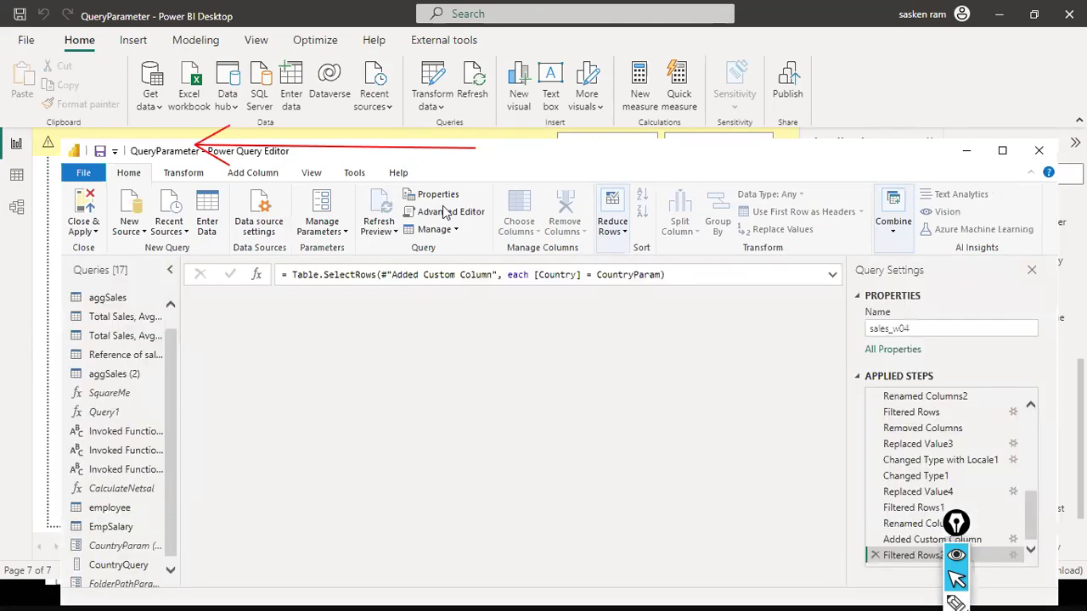
click(631, 90)
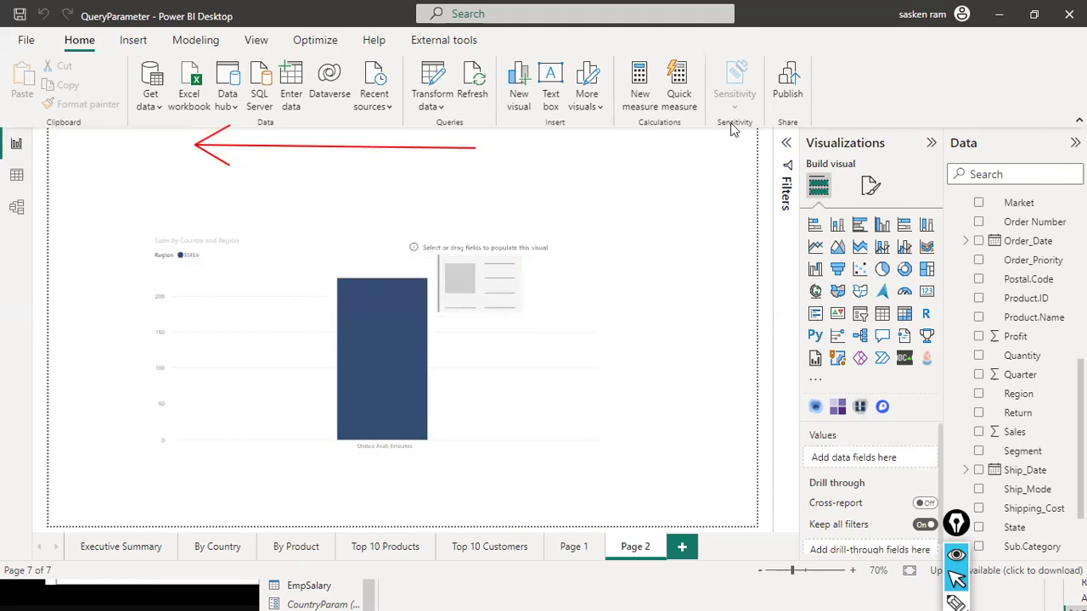
Return to the query editor, examine the filtered sales_w04 rows and go back to the report
key(alt+Tab)
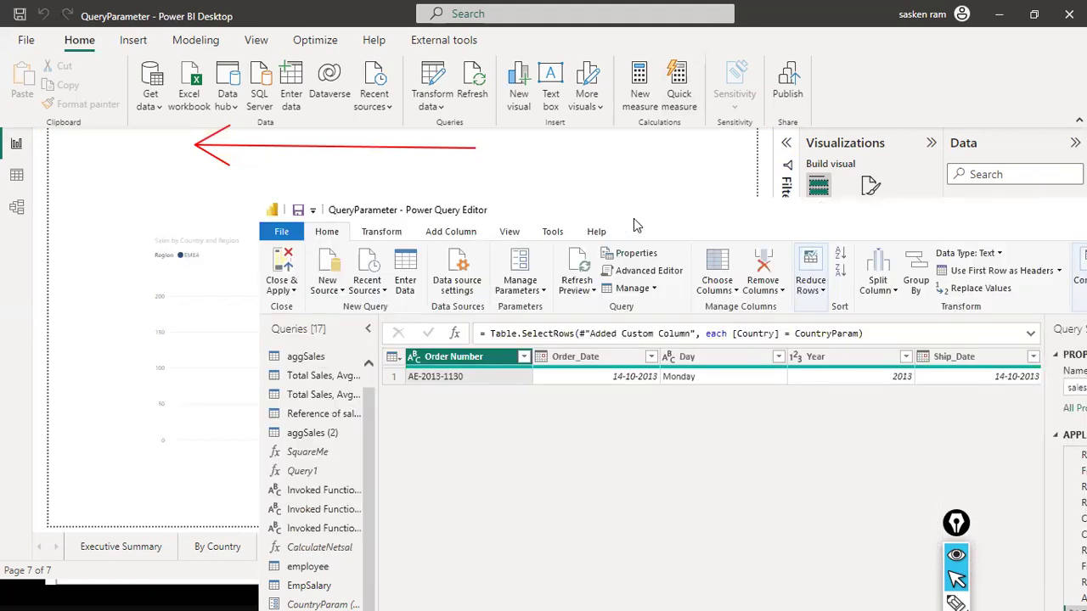
drag(633, 225, 444, 146)
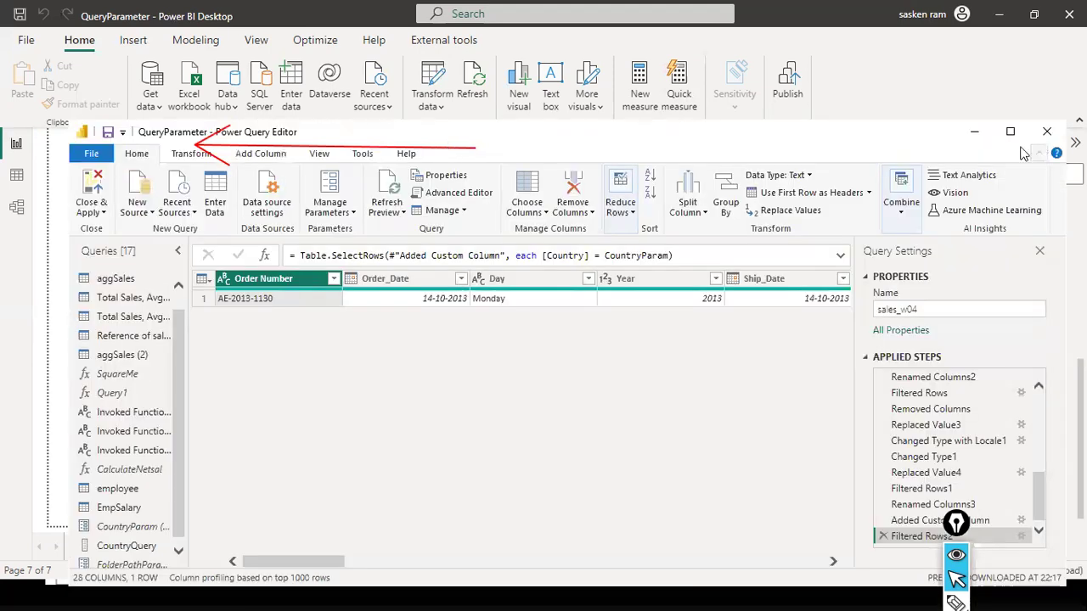
click(70, 259)
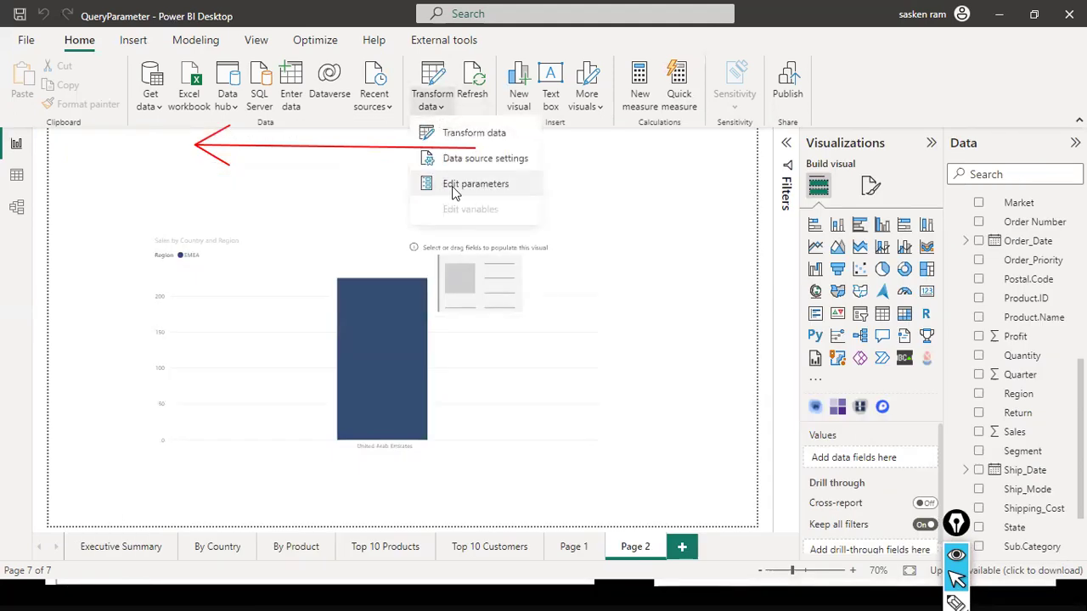
Edit the query parameters again and set CountryParam to Australia
click(455, 185)
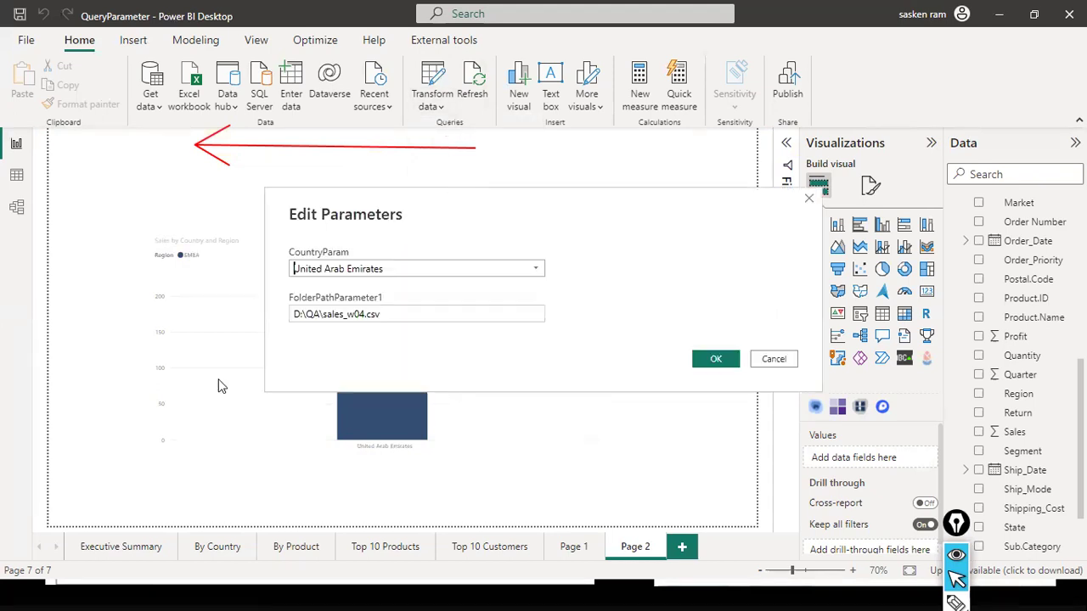
click(788, 359)
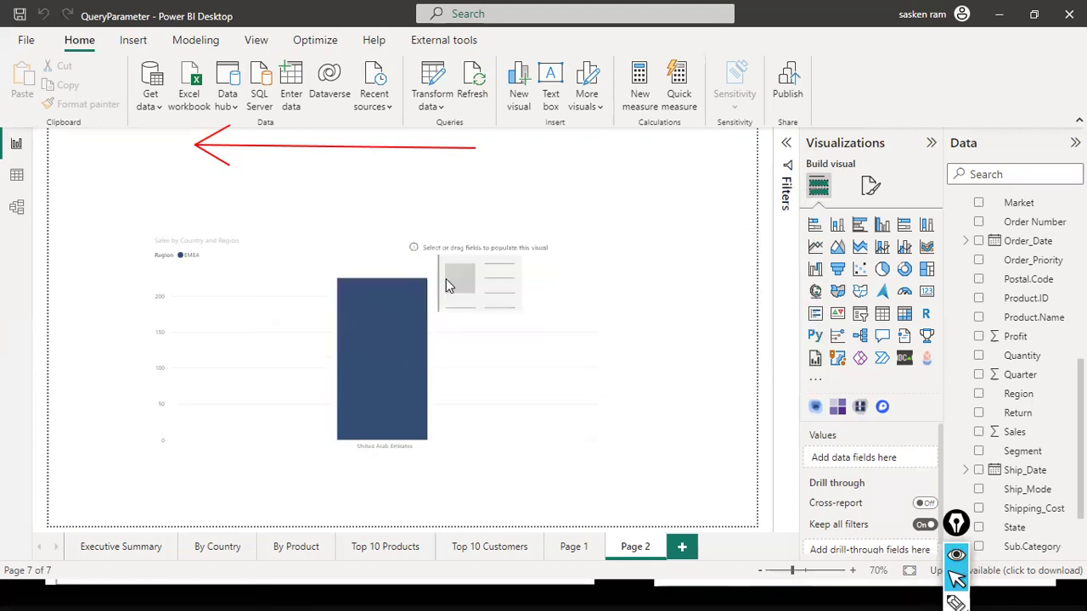
click(424, 109)
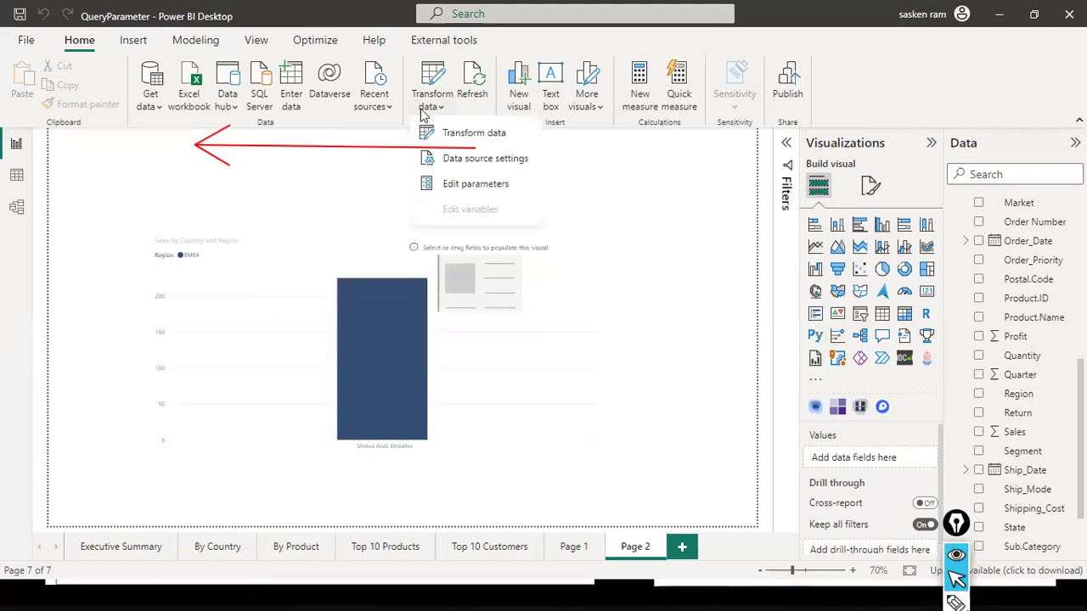
click(443, 175)
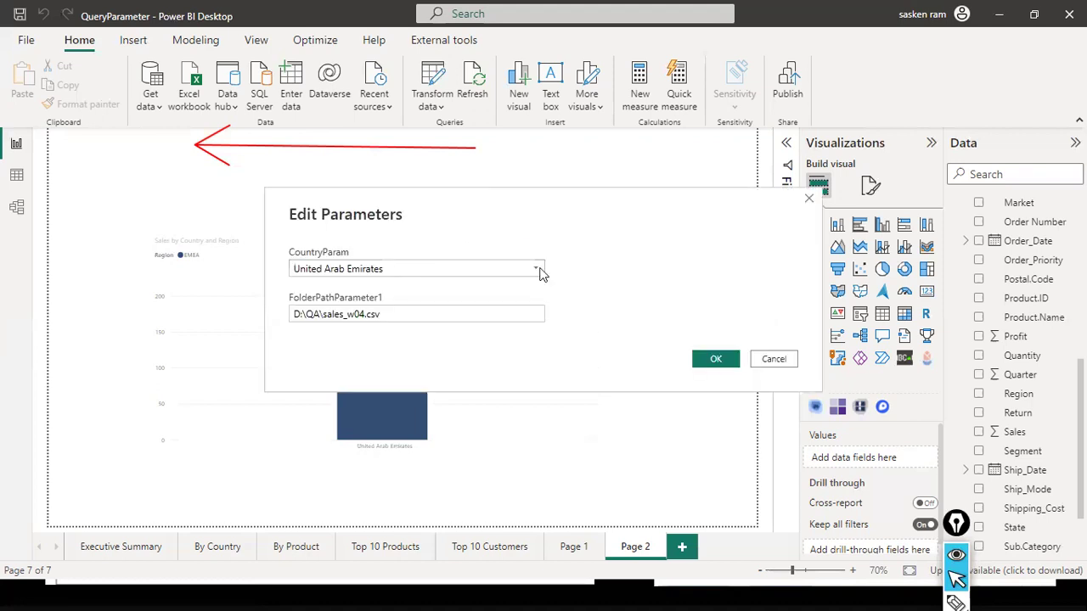
click(536, 268)
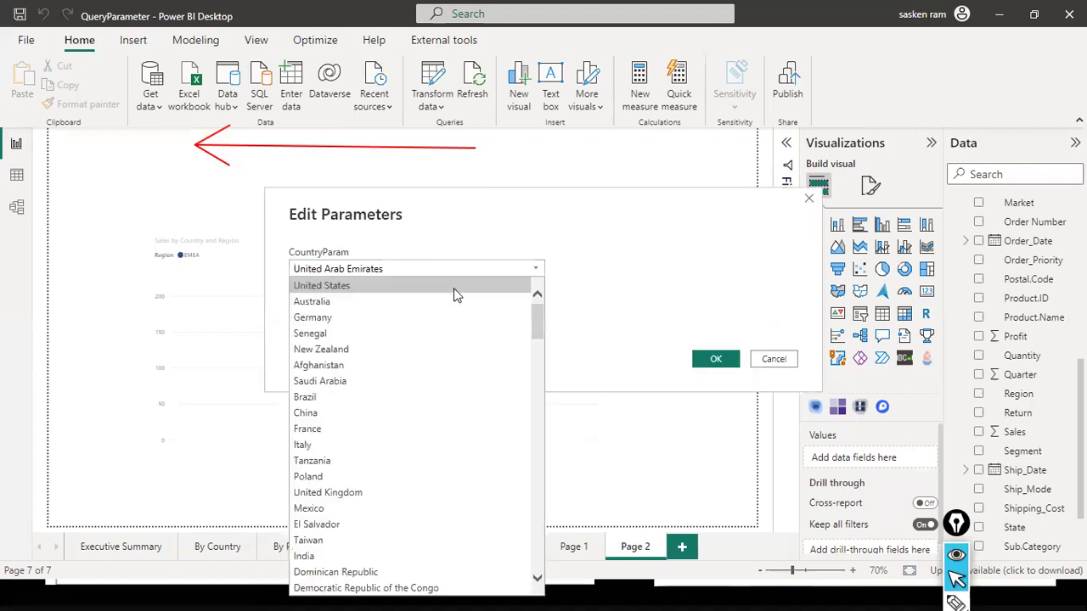
click(399, 302)
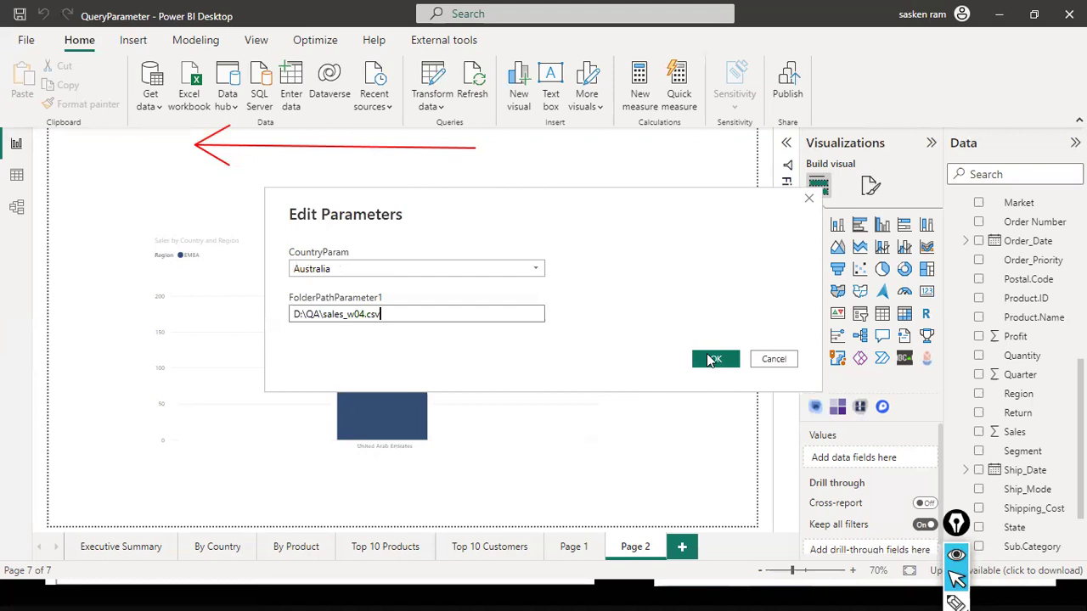
click(711, 360)
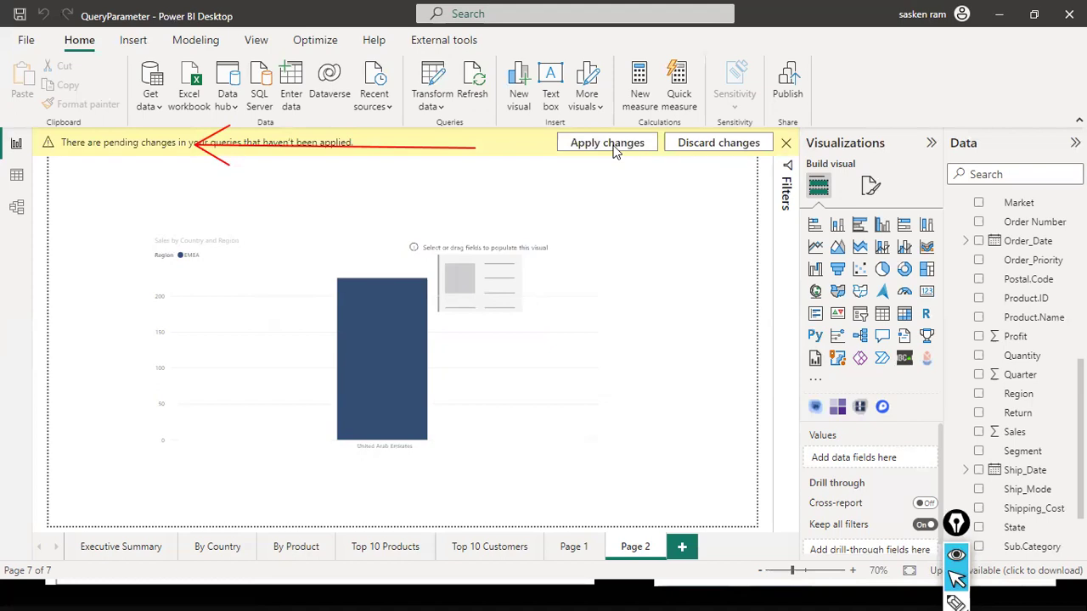
Apply the pending query changes, inspect the bar in the Sales by Country and Region chart and save the report
click(607, 143)
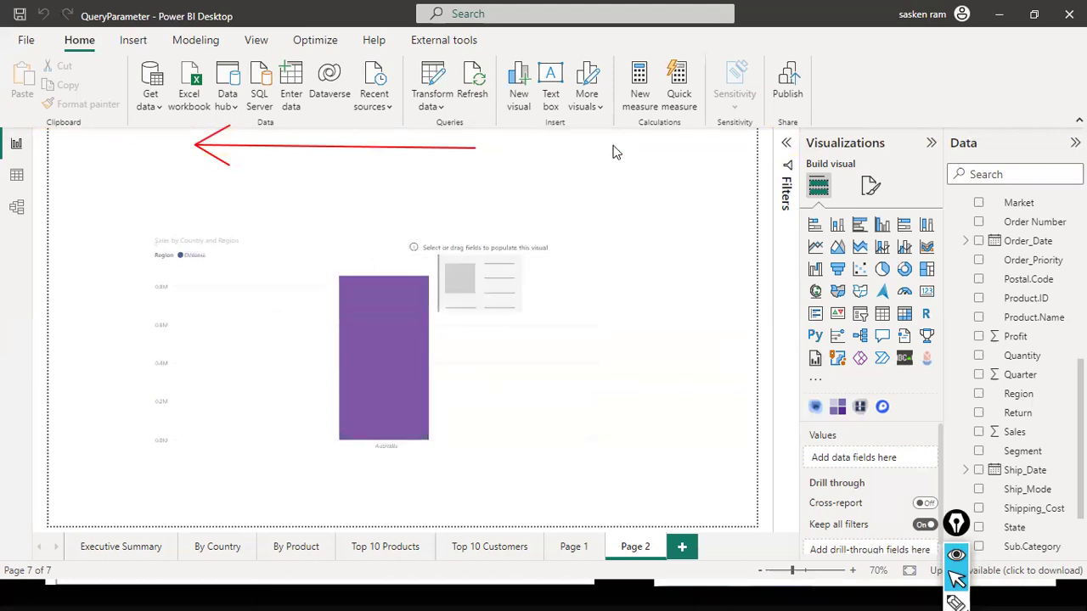
mouse_move(408, 392)
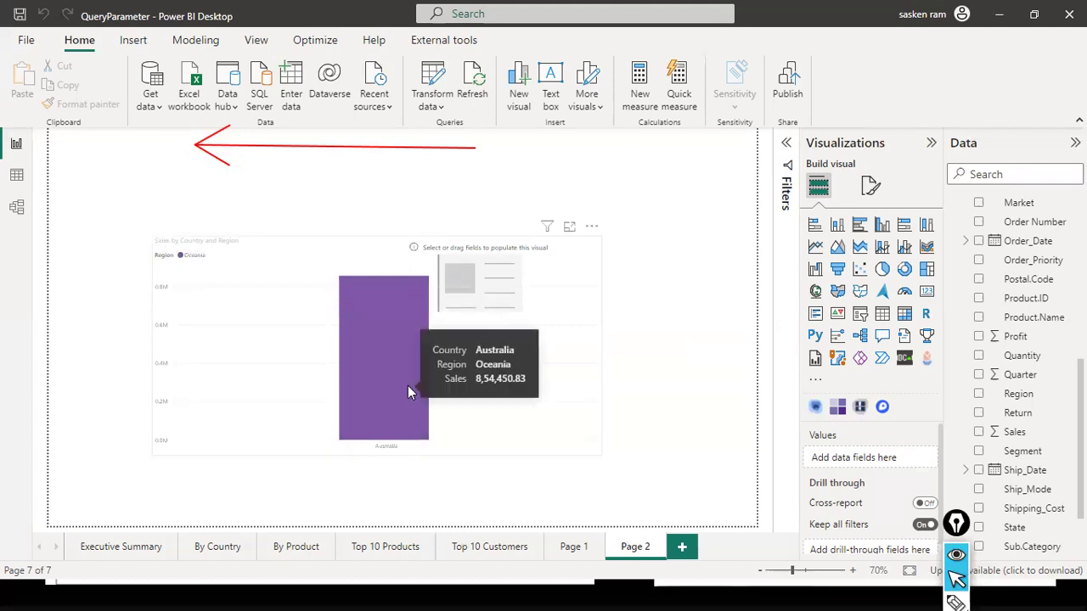
click(18, 40)
click(40, 122)
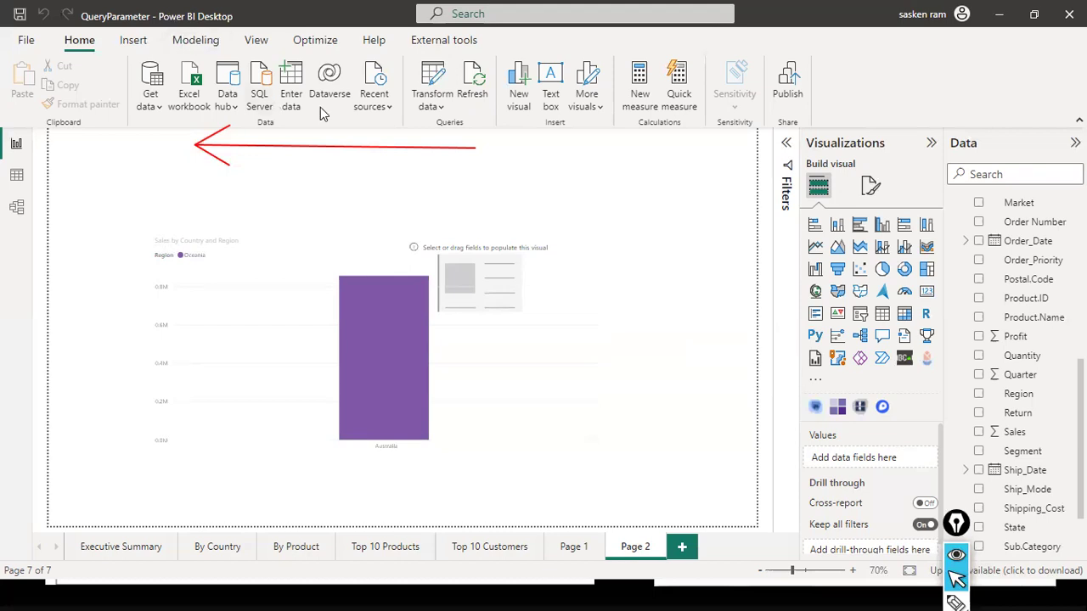
Open the query editor, examine how Keep Top Rows on sales_w04 can take a new parameter as row count, and cancel both dialogs
click(430, 107)
click(430, 136)
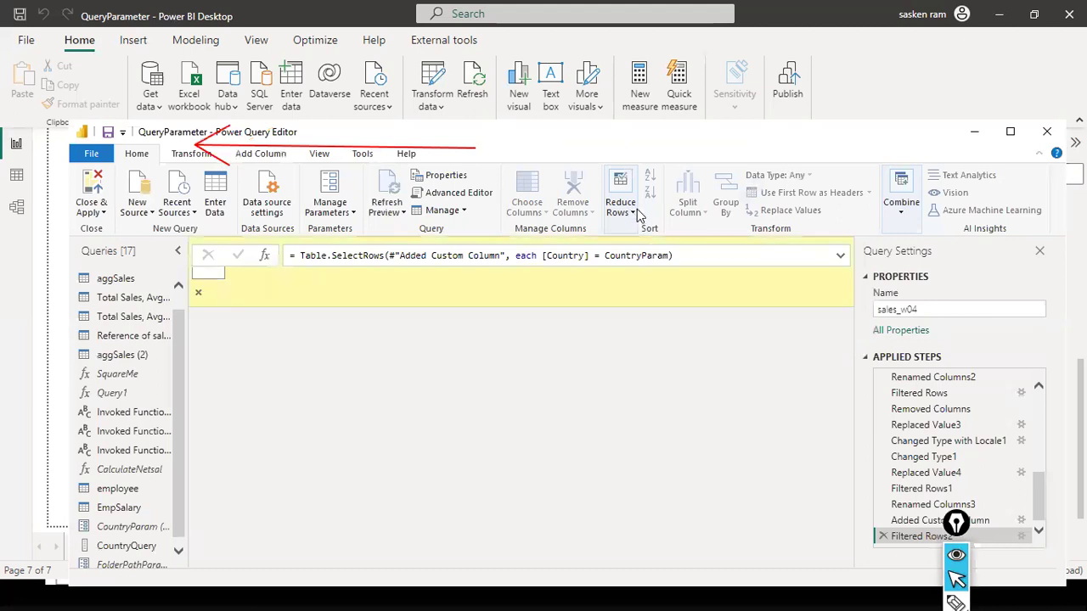
click(637, 215)
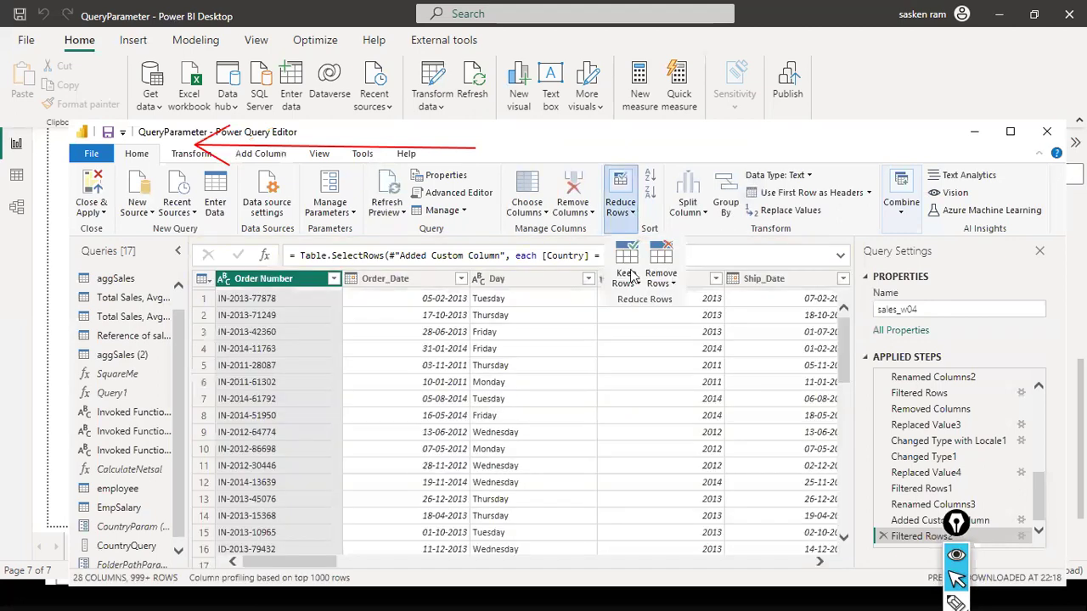
click(640, 287)
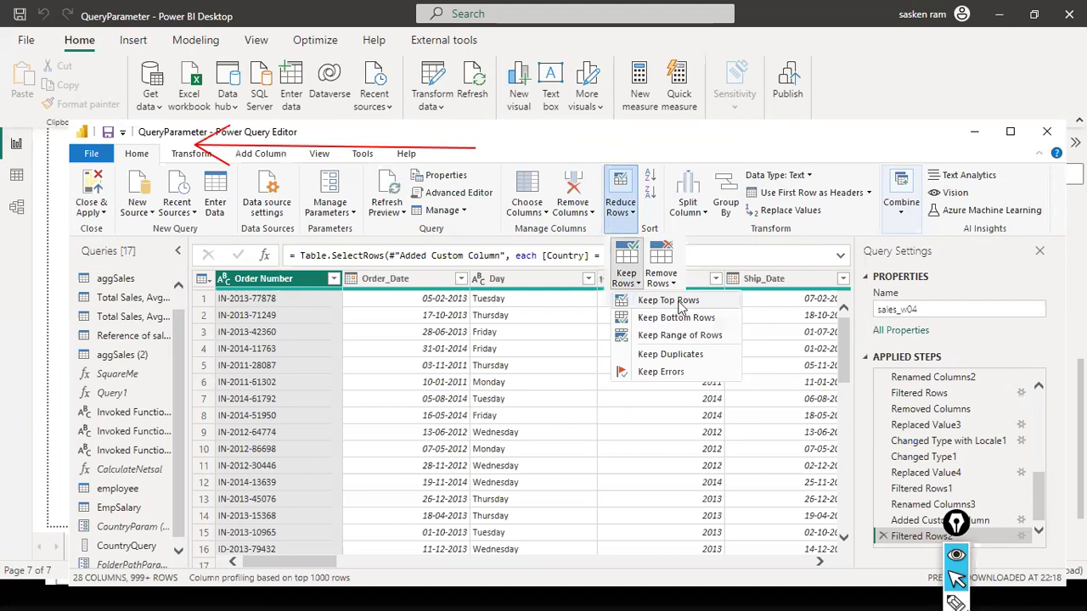
click(677, 302)
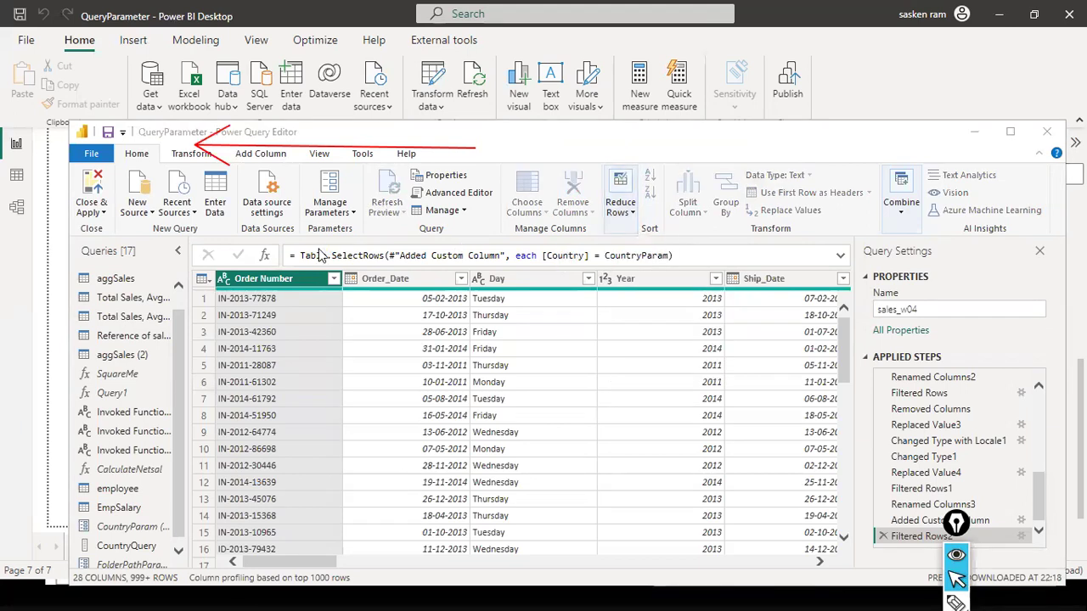
click(314, 298)
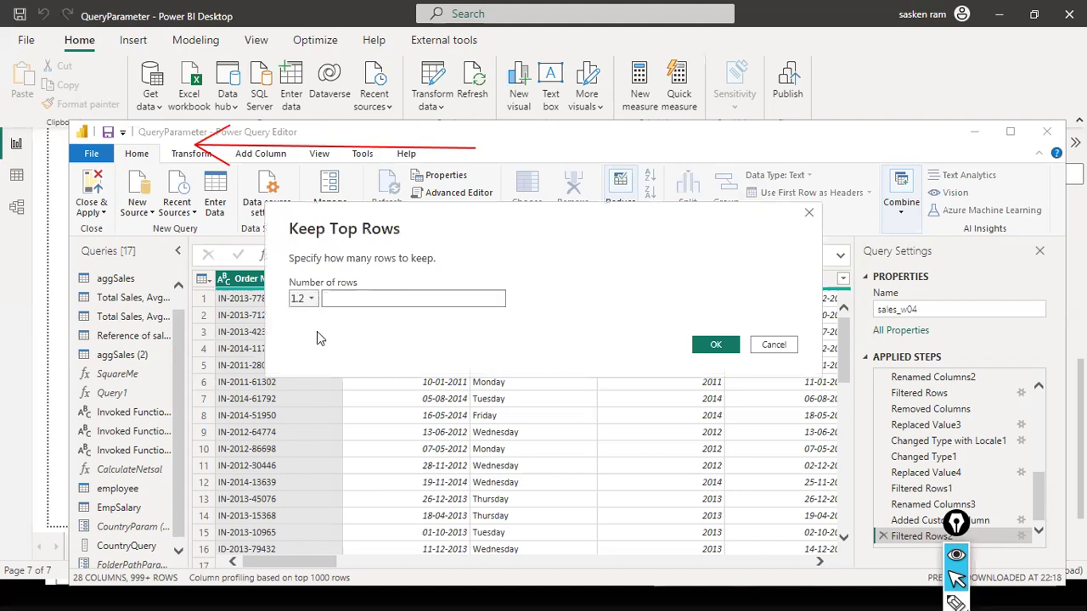
click(335, 355)
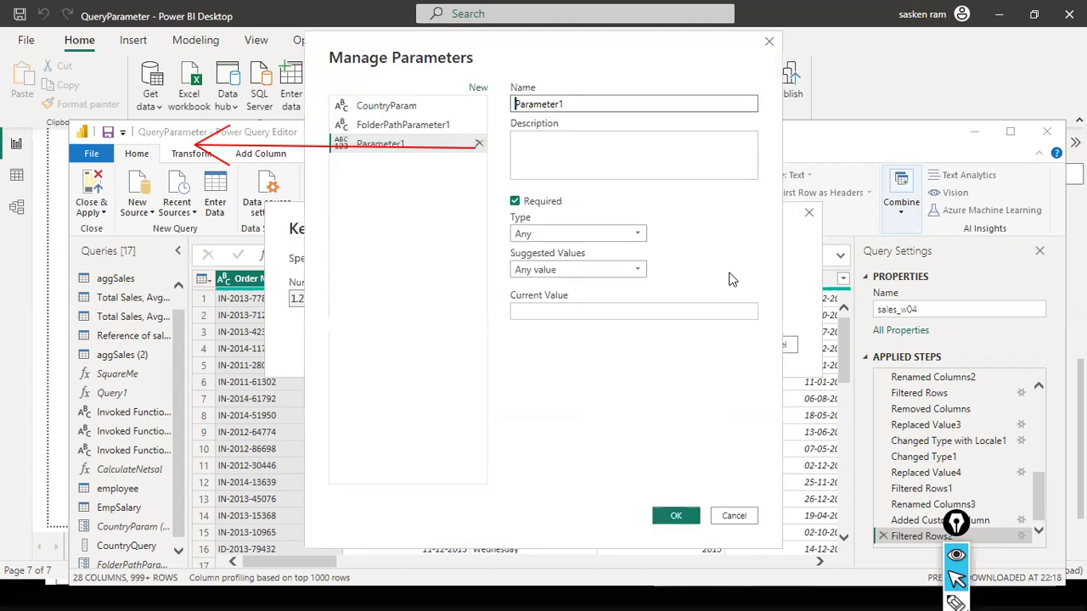
click(722, 515)
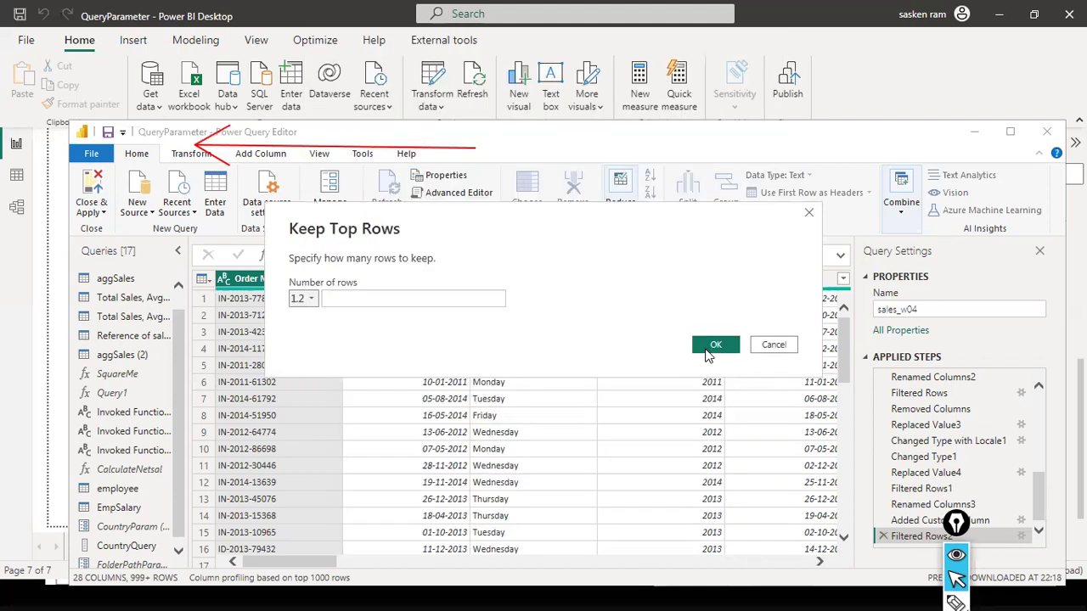
click(773, 345)
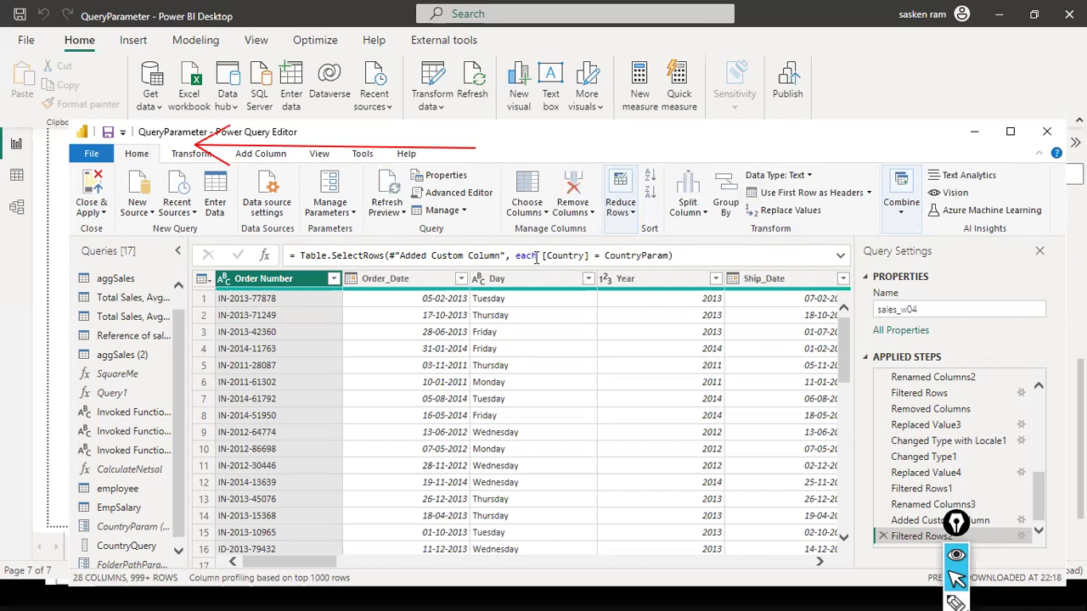
Examine the Remove Rows options and how Replace Values on the Day column accepts CountryParam as find and replacement value, and cancel the replacement
click(633, 216)
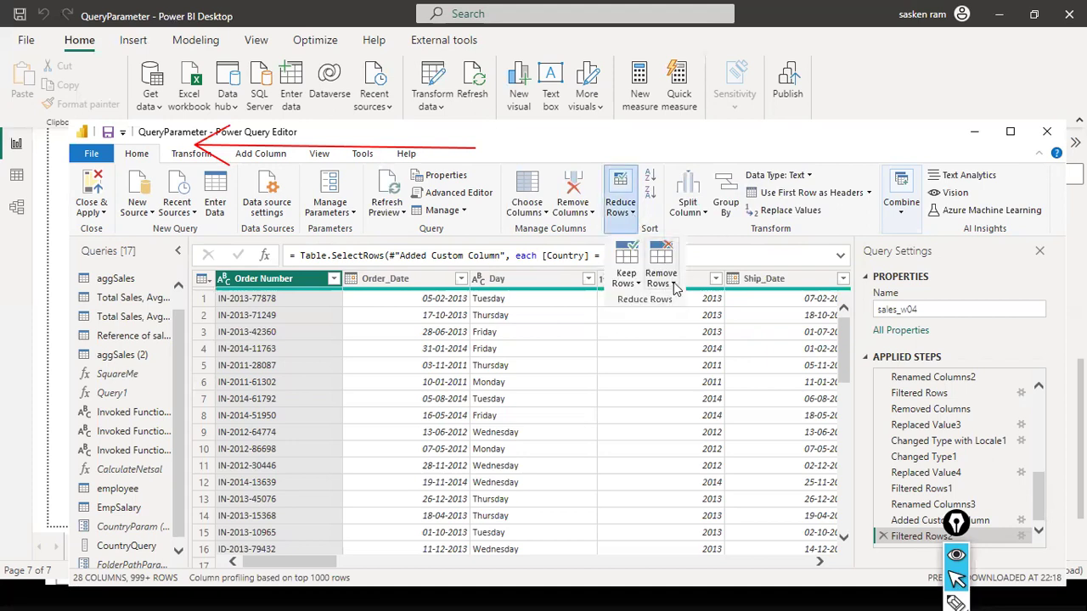
click(661, 279)
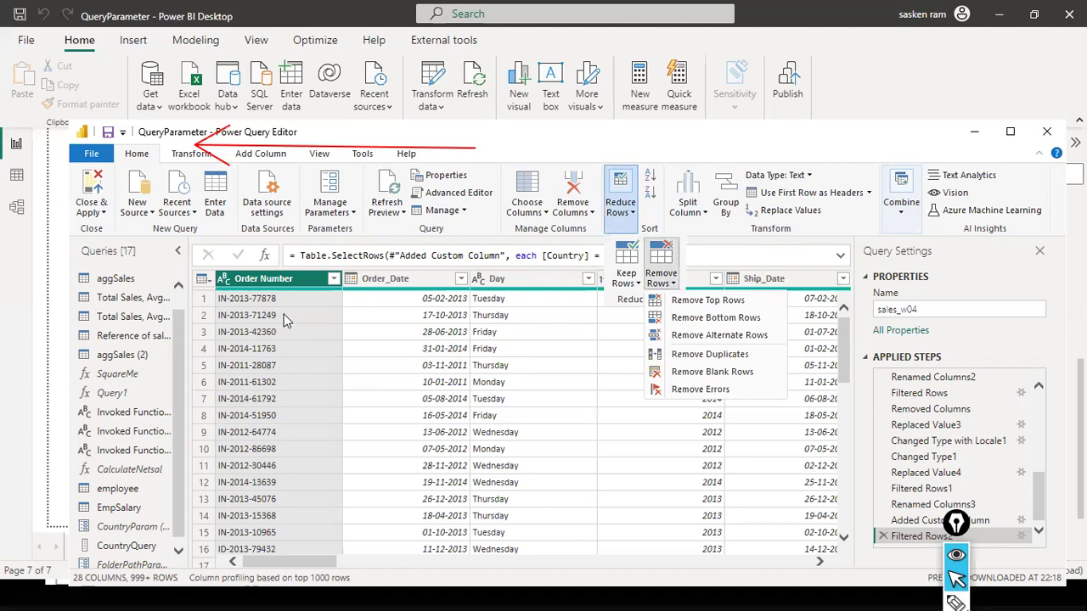
click(548, 284)
right_click(548, 284)
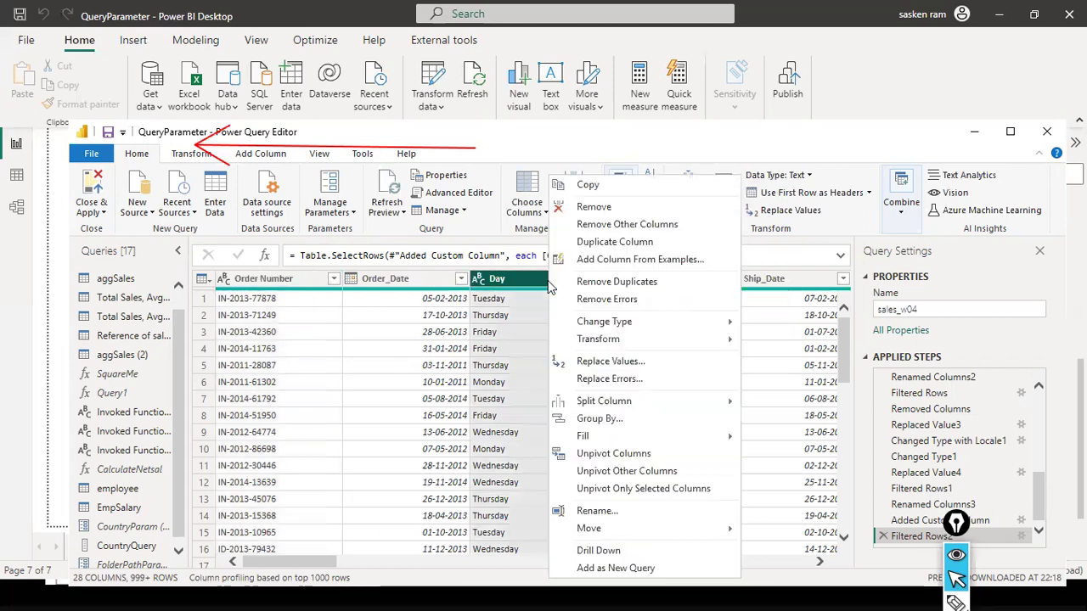
click(643, 365)
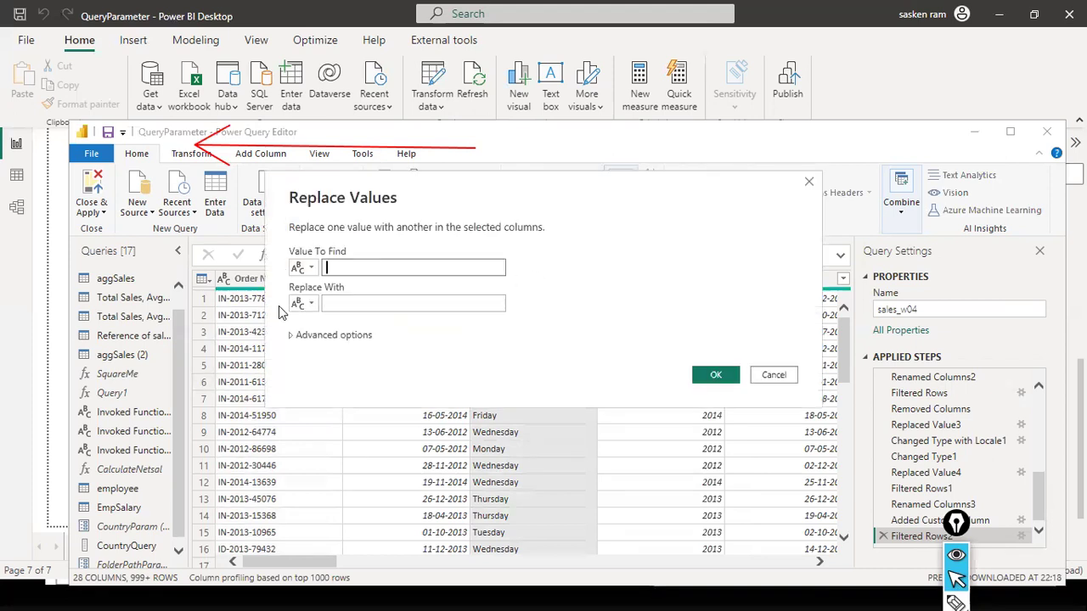
click(312, 269)
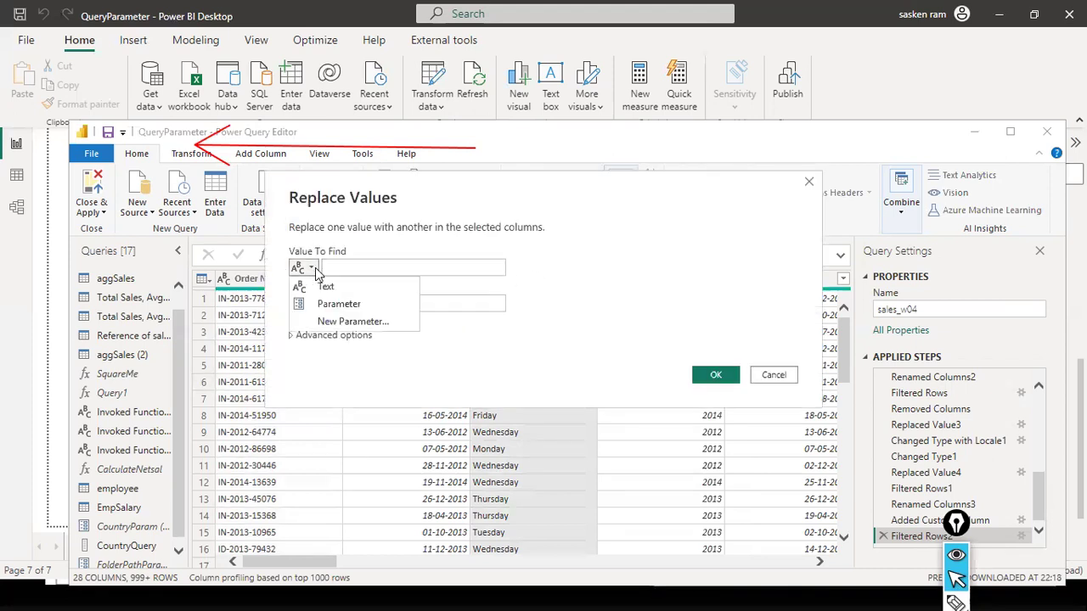
click(327, 309)
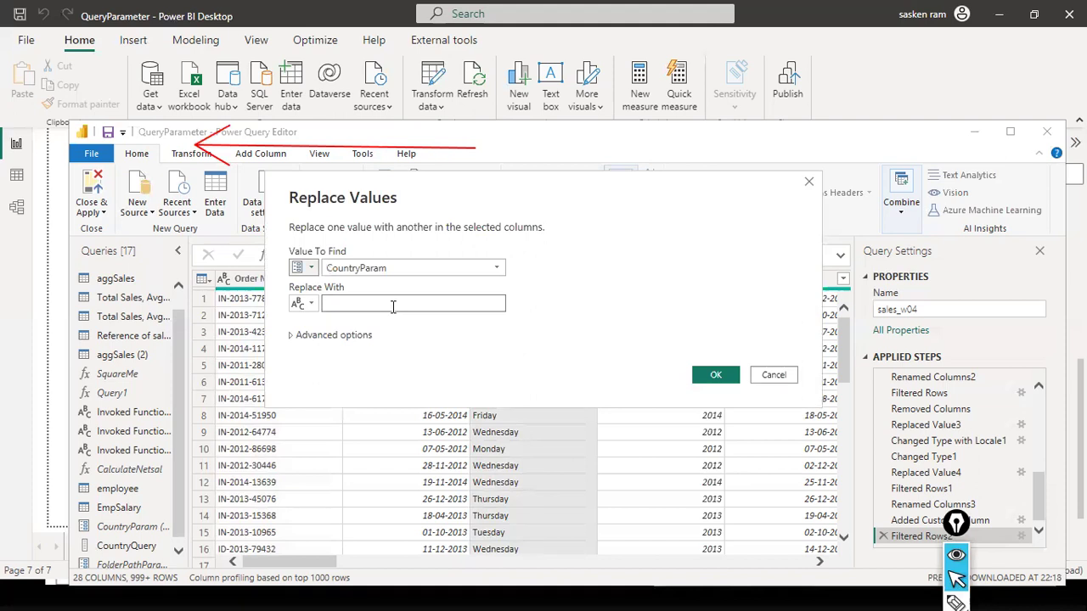
click(307, 304)
click(337, 339)
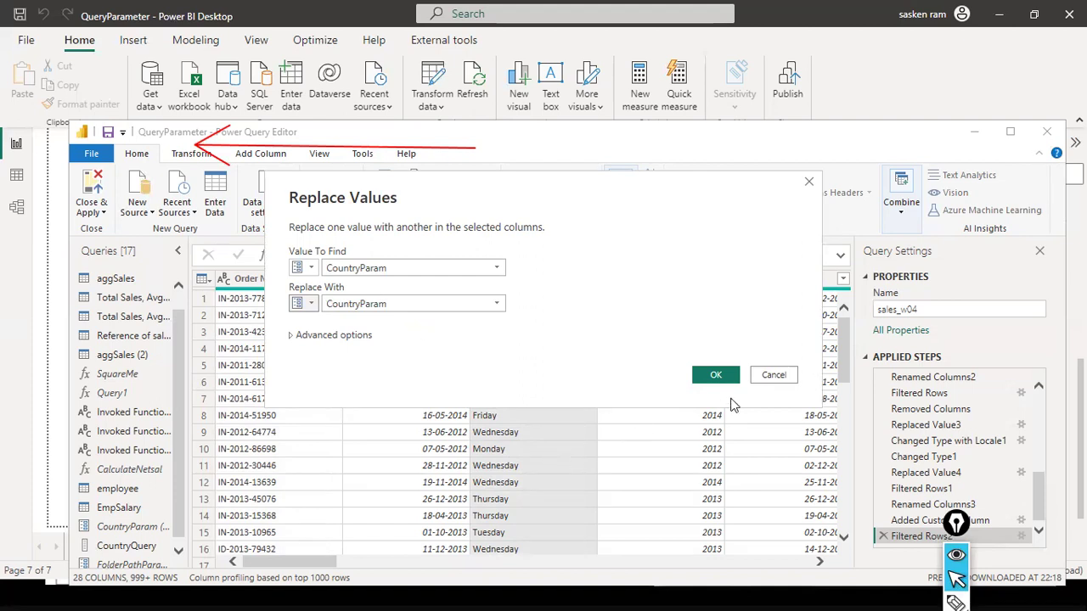
click(769, 378)
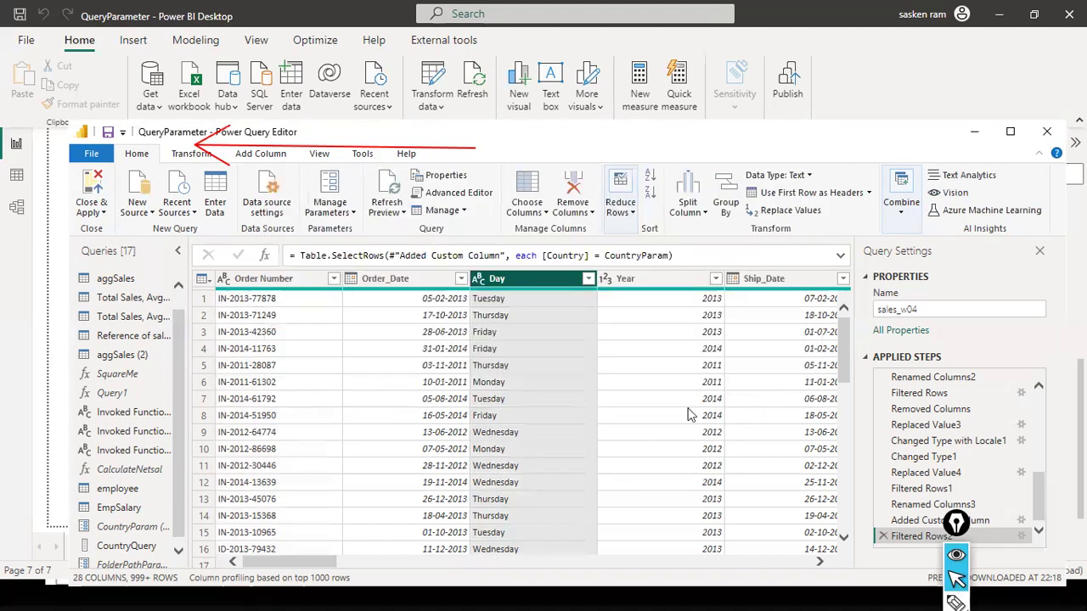
Close the query editor with its changes applied and return to the report page
click(643, 74)
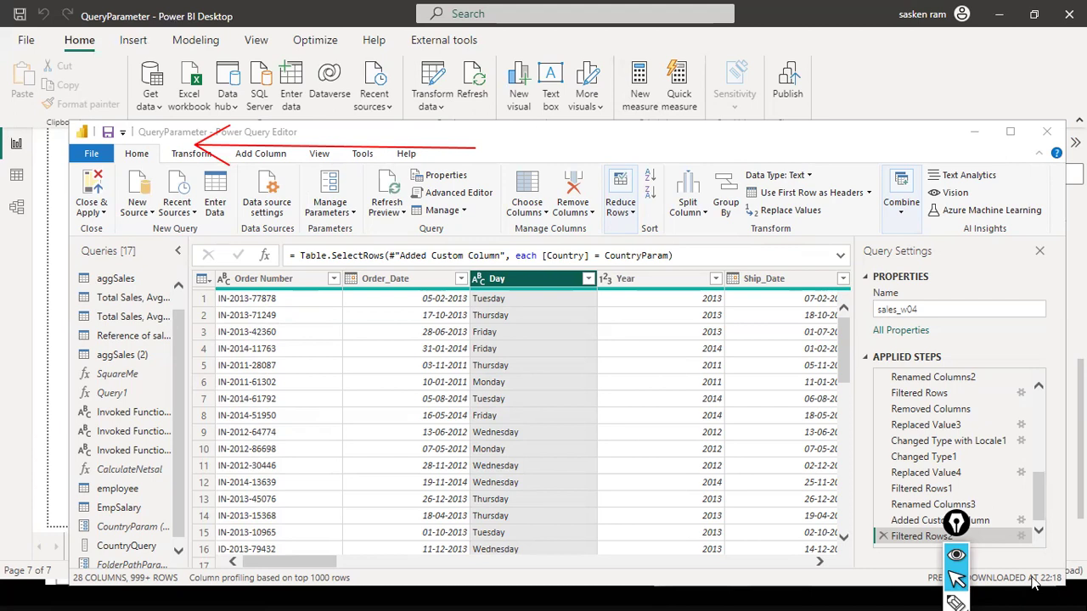
click(93, 160)
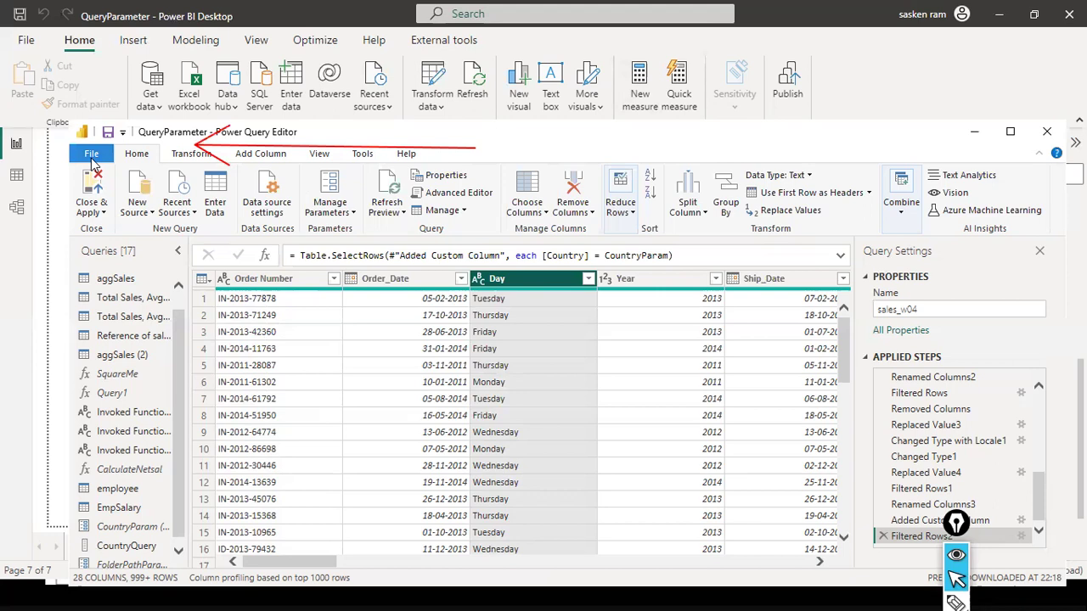
click(91, 154)
key(Escape)
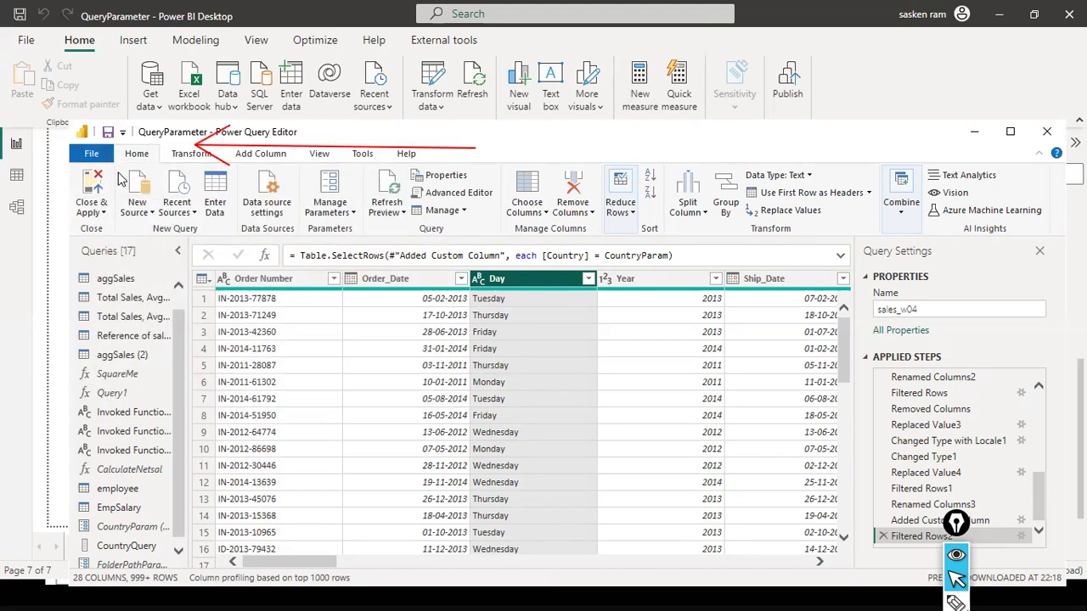
click(107, 180)
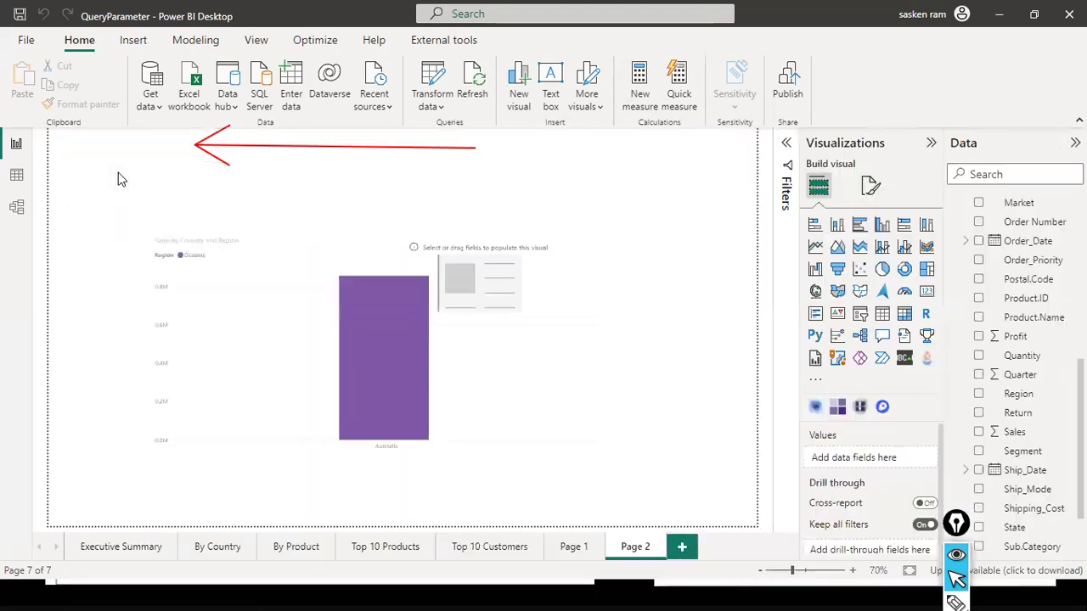